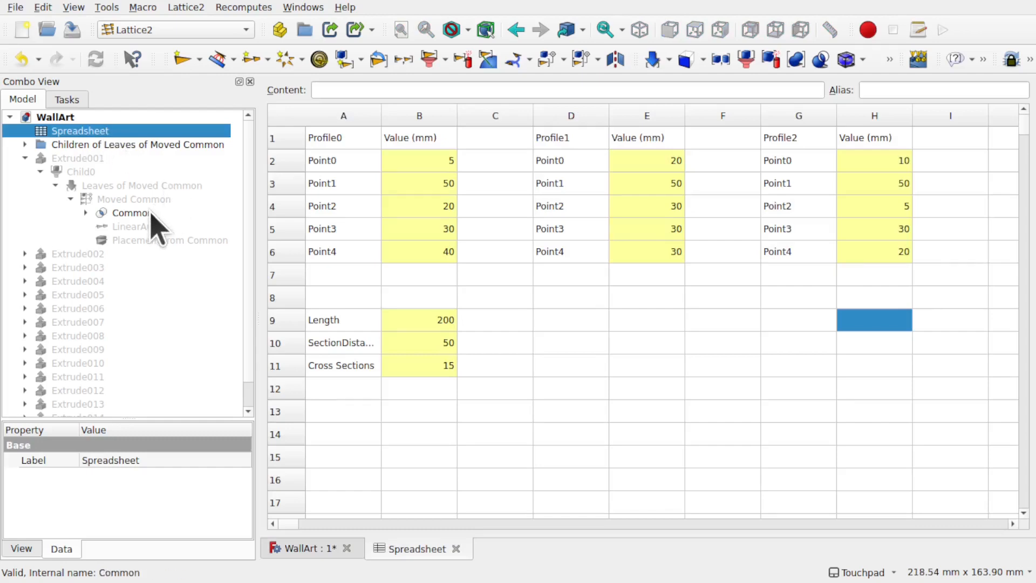
Show the Loft nested under Common and hide the Common cross sections
left_click(132, 212)
left_click(521, 404)
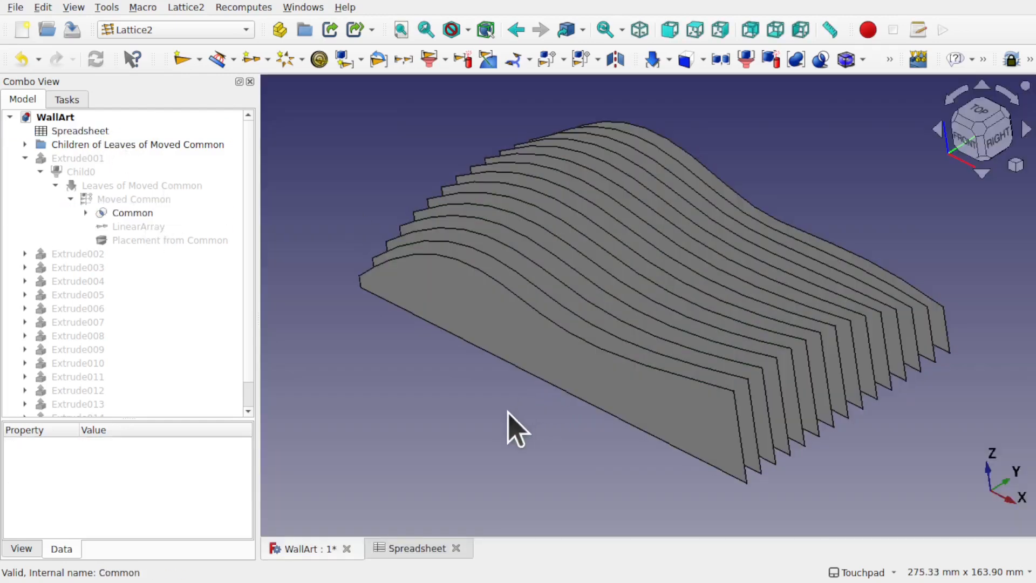
left_click_drag(694, 277, 545, 335, "alt")
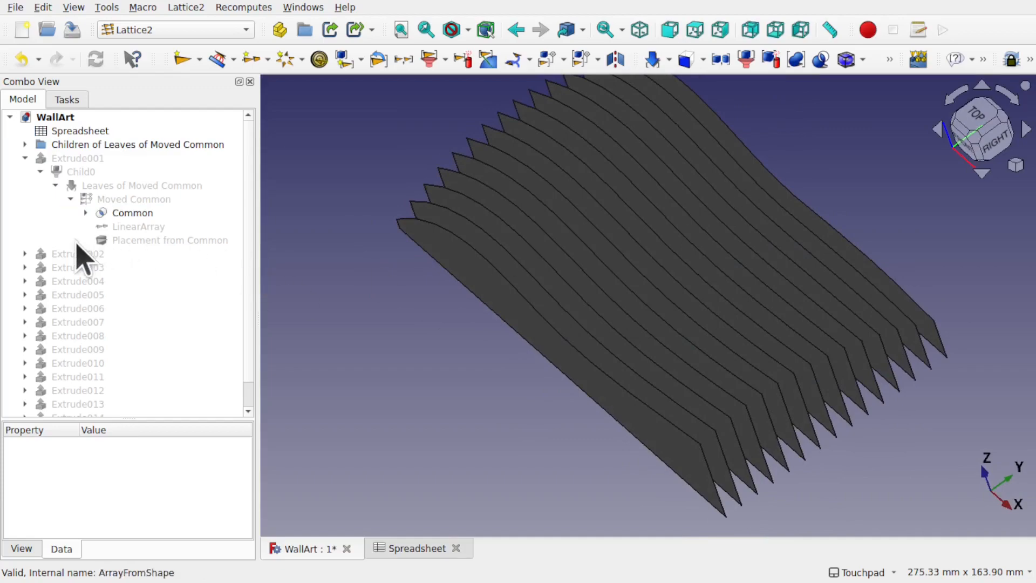
left_click(85, 212)
left_click(132, 227)
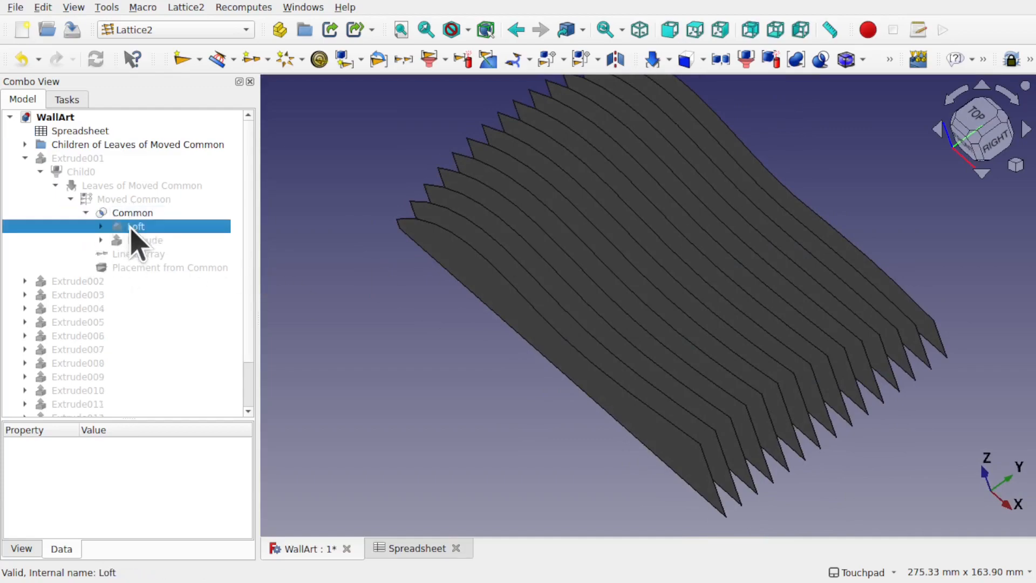
key("space")
left_click_drag(363, 254, 710, 321, "alt")
left_click(152, 214)
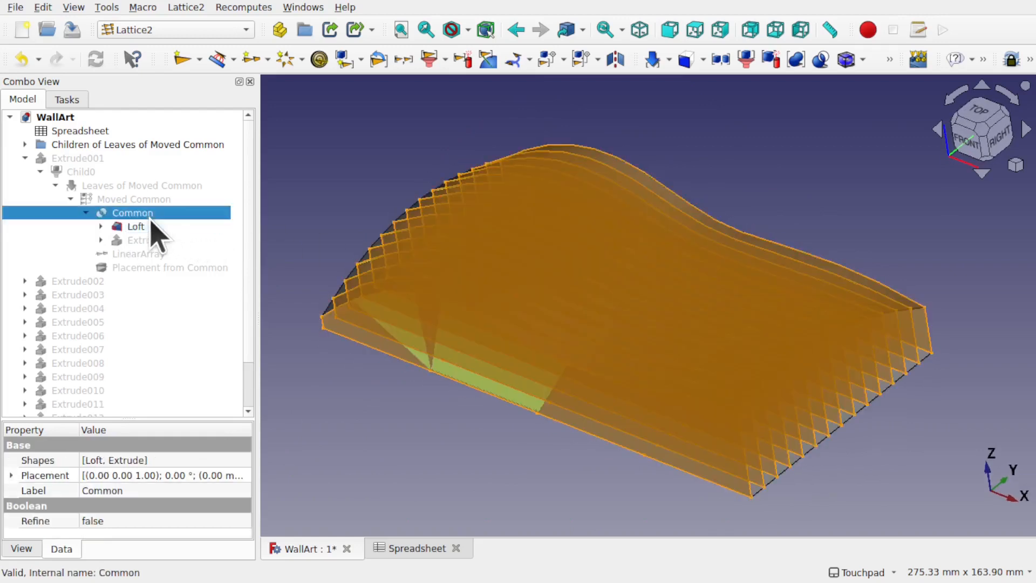
key("space")
left_click_drag(574, 312, 178, 166, "alt")
In the spreadsheet, set Profile0's Point1 to 10 and Point0 to 30, and Profile2's Point0 to 30
double_click(96, 131)
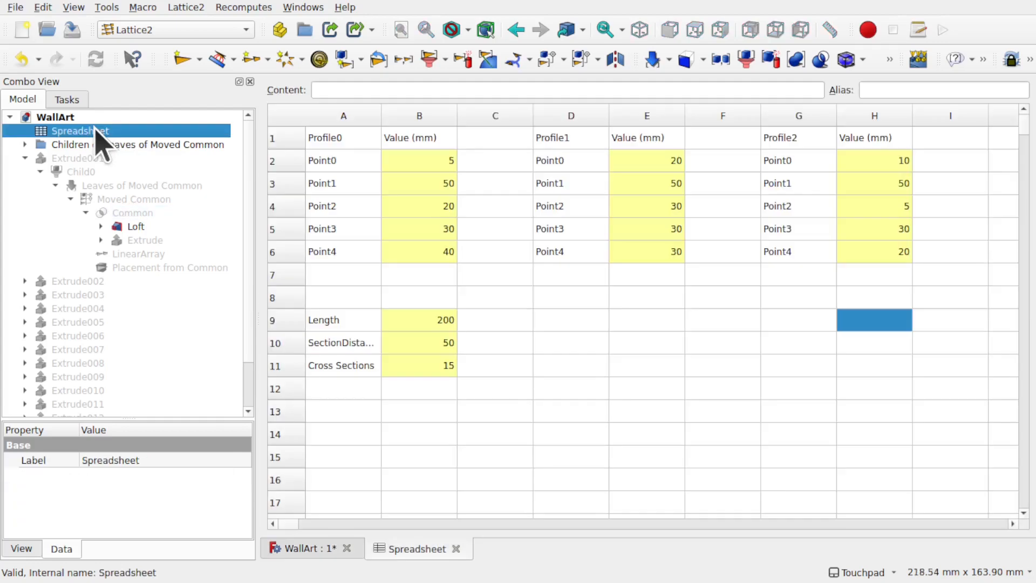
left_click(448, 185)
double_click(448, 185)
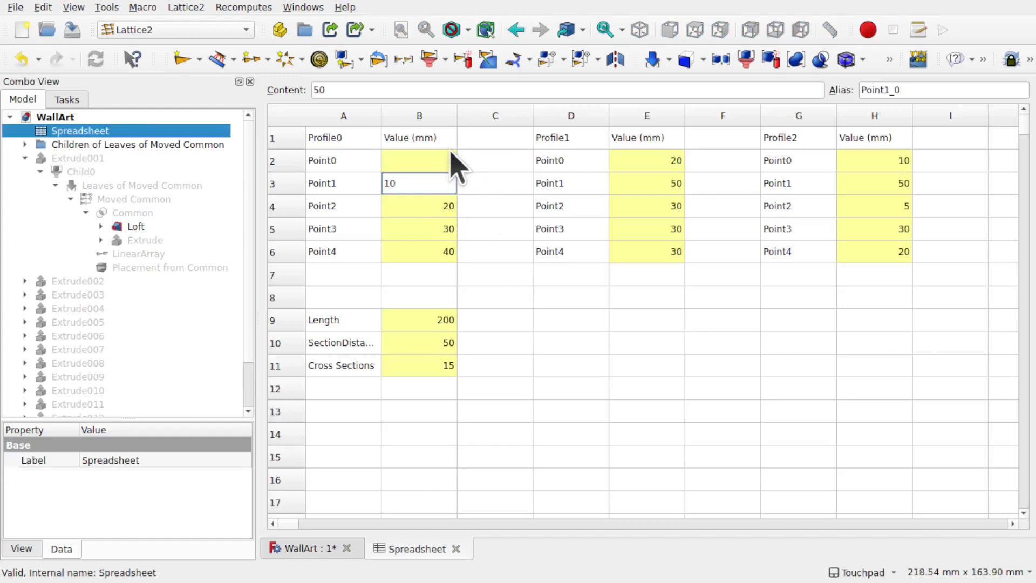
left_click(445, 160)
type("30")
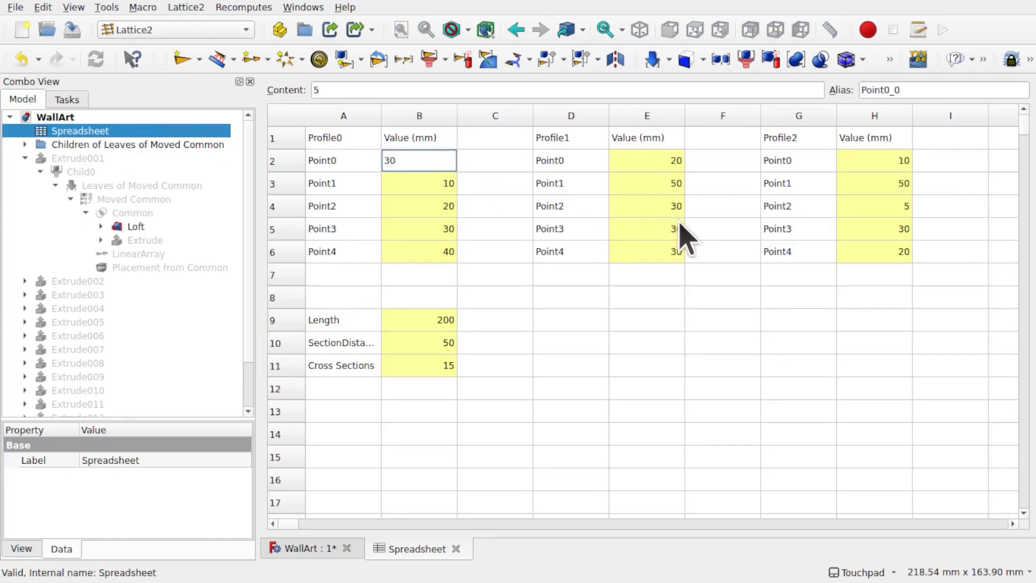
double_click(856, 162)
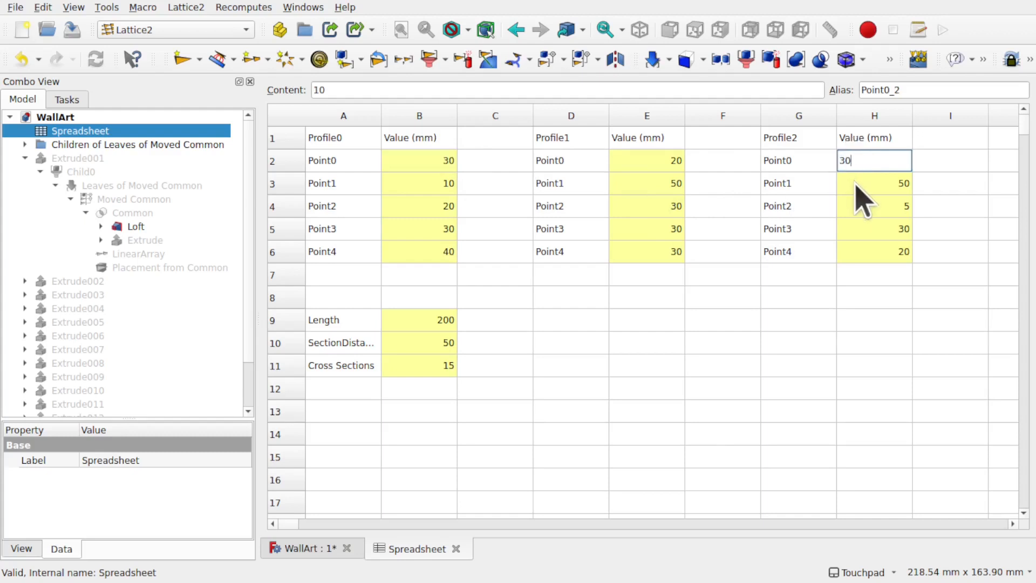
key("Return")
Show the Common cross sections again and hide the Loft
left_click(136, 226)
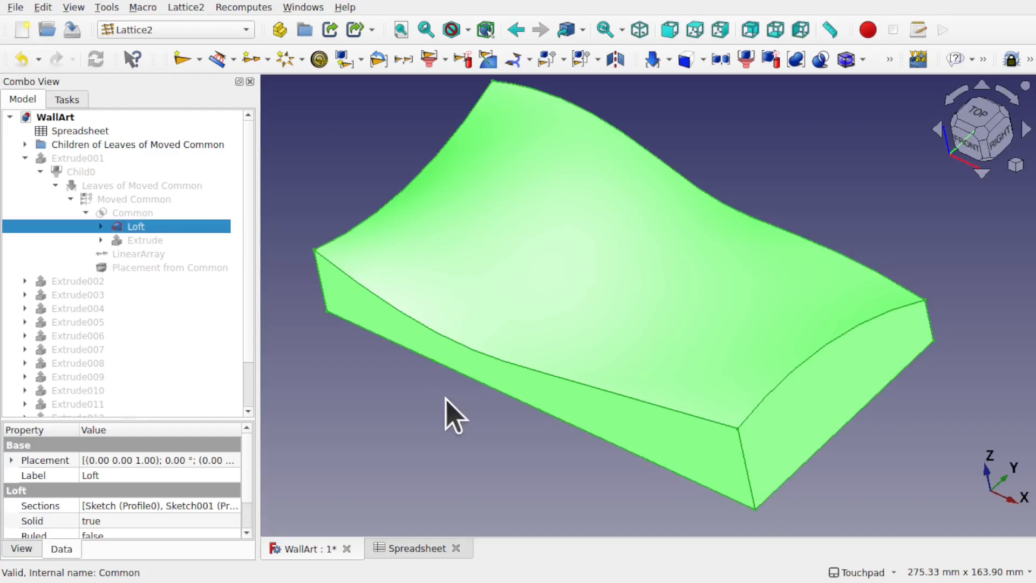
key("1")
key("0")
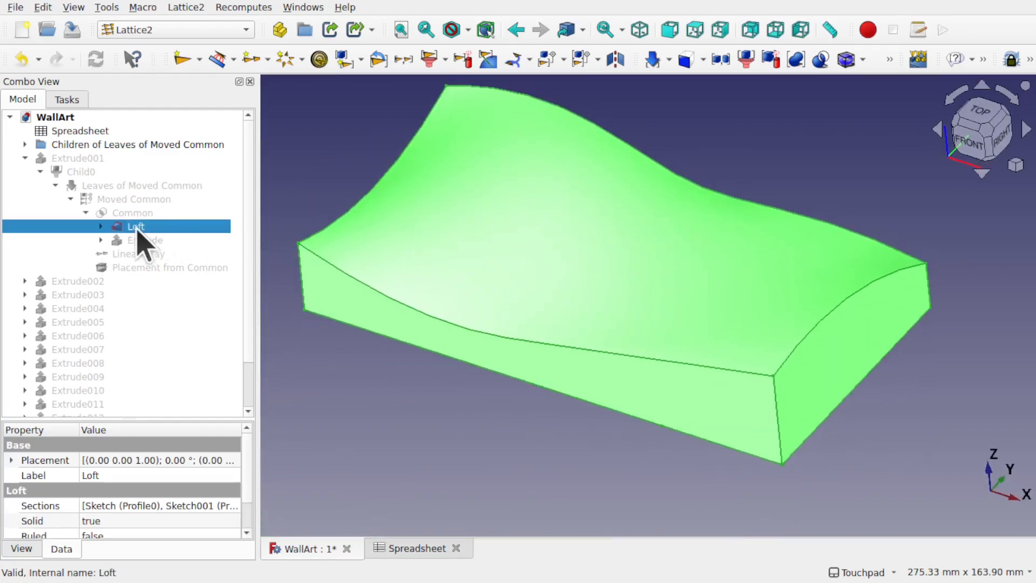
left_click(133, 213)
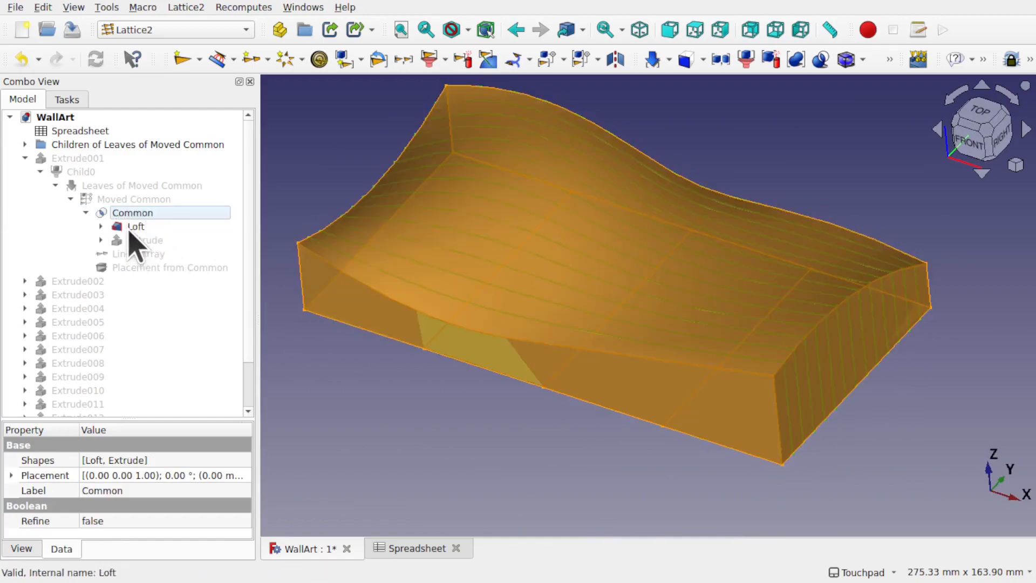
left_click(133, 228)
key("space")
left_click_drag(587, 261, 546, 318, "shift")
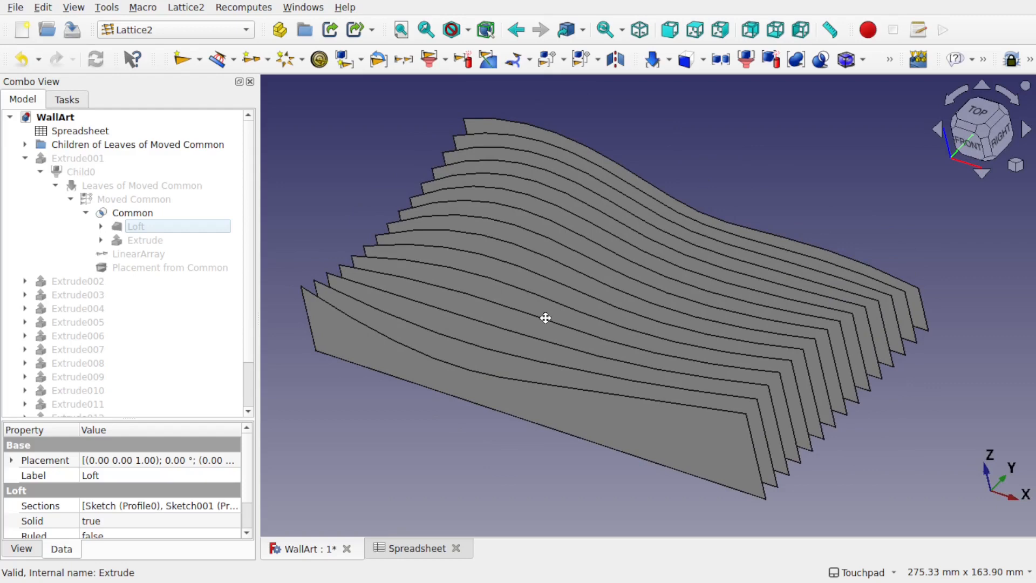
left_click_drag(546, 318, 538, 319, "shift")
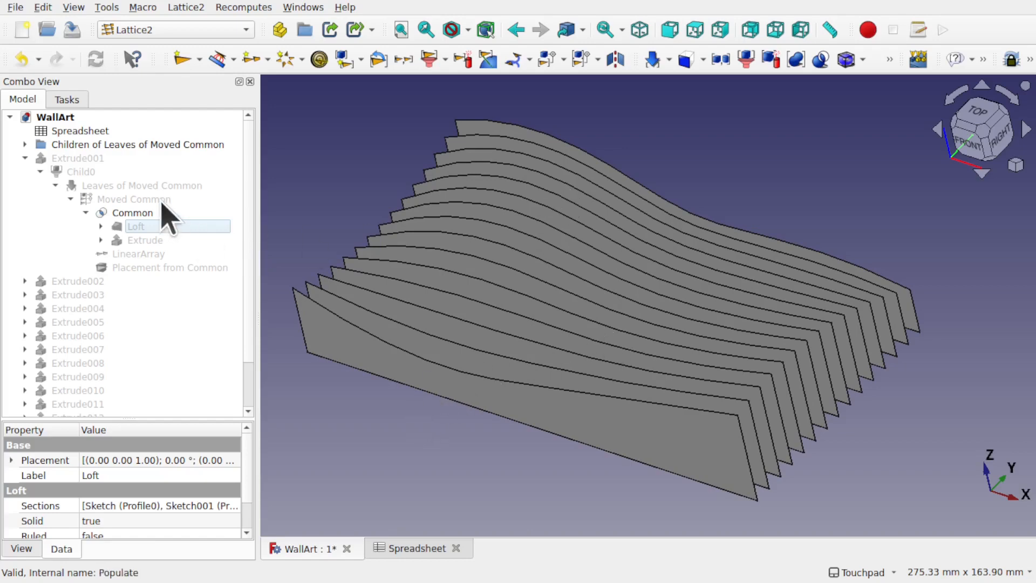
Show the flat layout Leaves of Moved Common and hide the Common cross sections
left_click(143, 186)
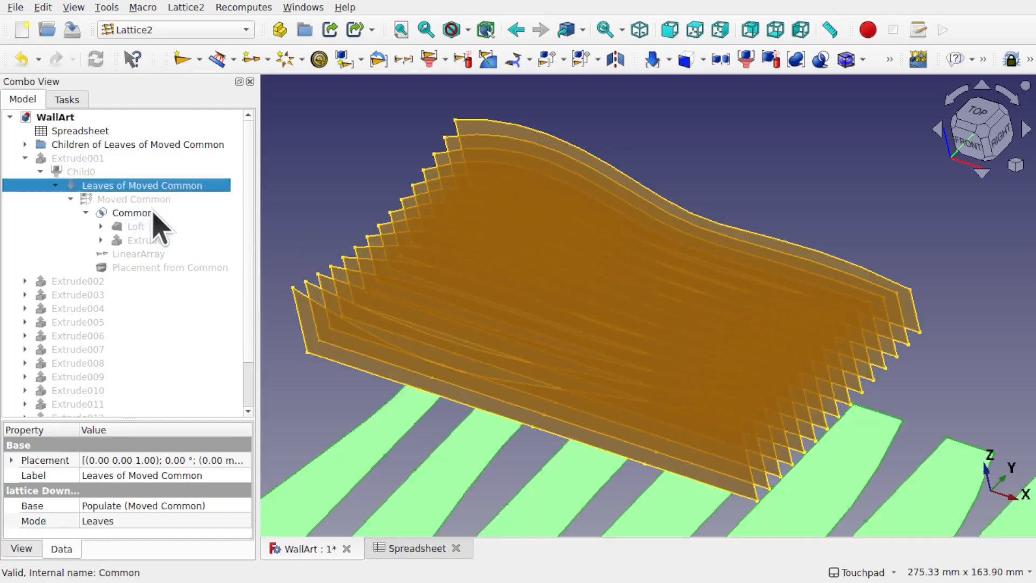
left_click(145, 214)
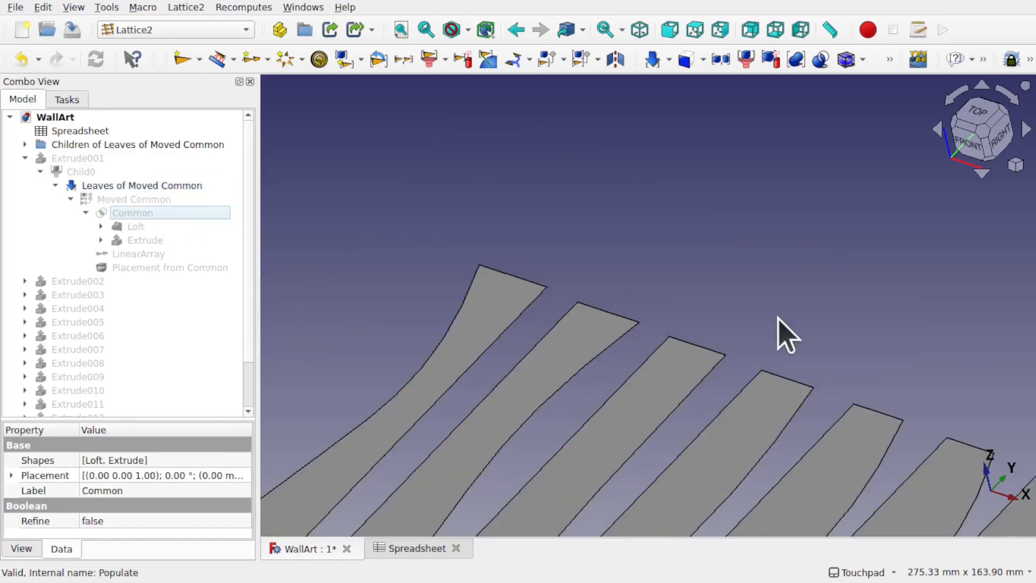
scroll(777, 333, "down", 5)
middle_click_drag(783, 363, 622, 277, "shift")
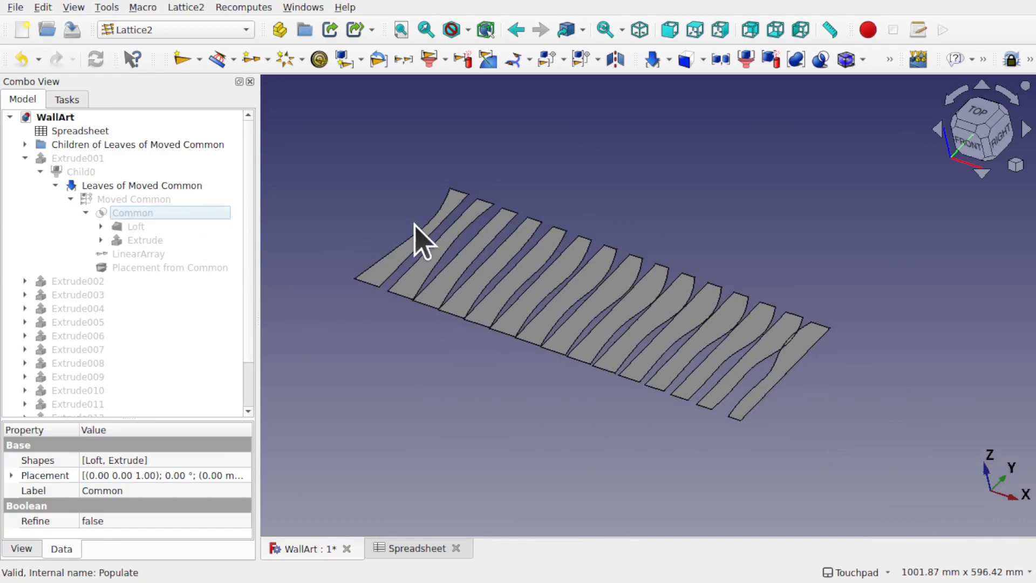
scroll(420, 240, "up", 1)
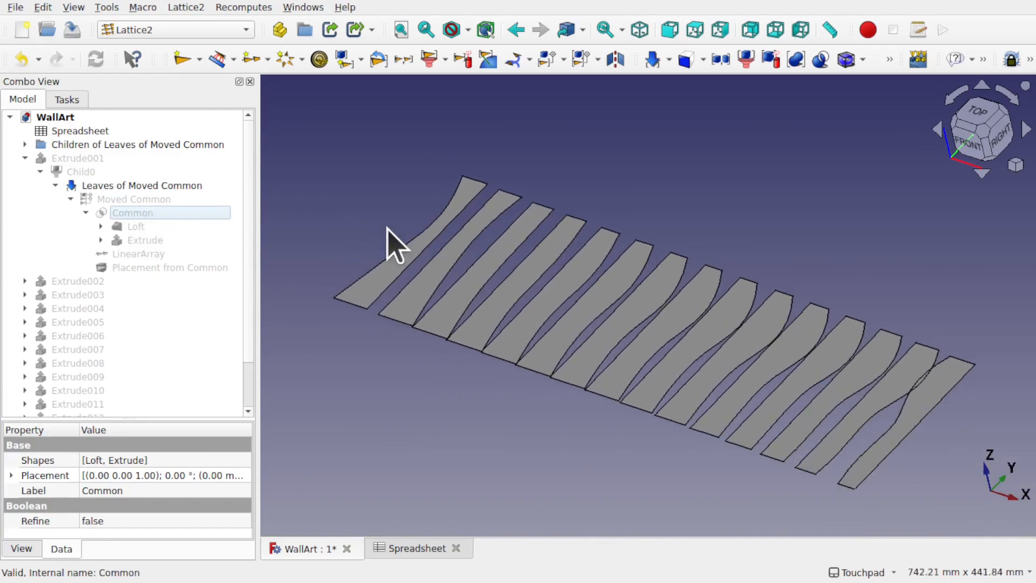
Make the extruded strips Extrude001 through Extrude015 visible
left_click(720, 352)
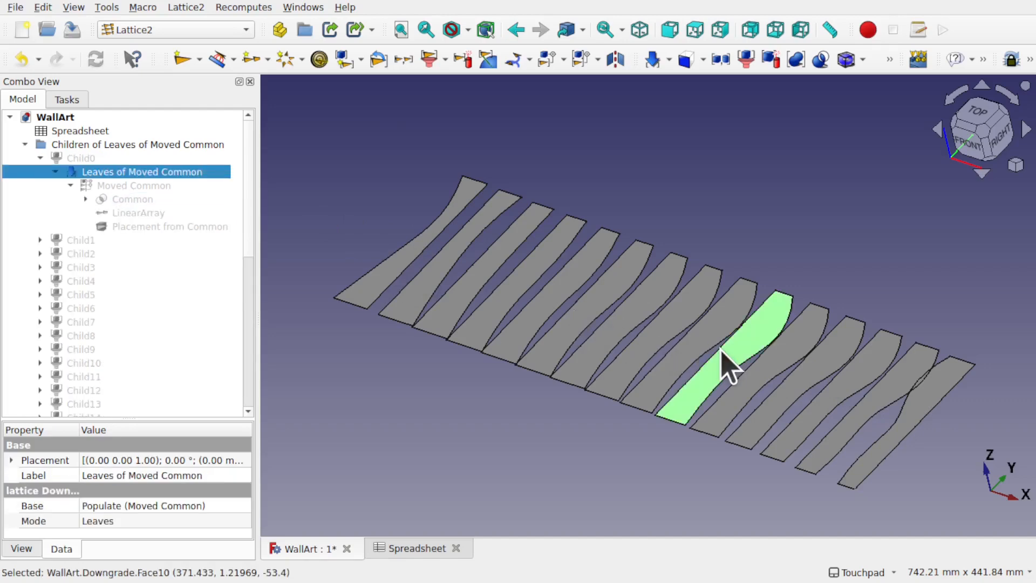
left_click(130, 216)
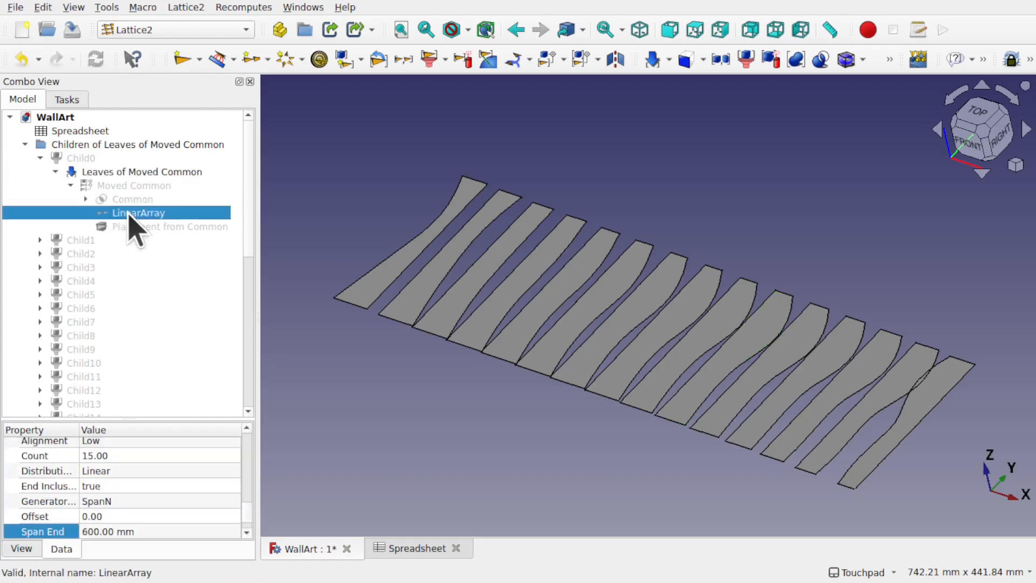
left_click(76, 241)
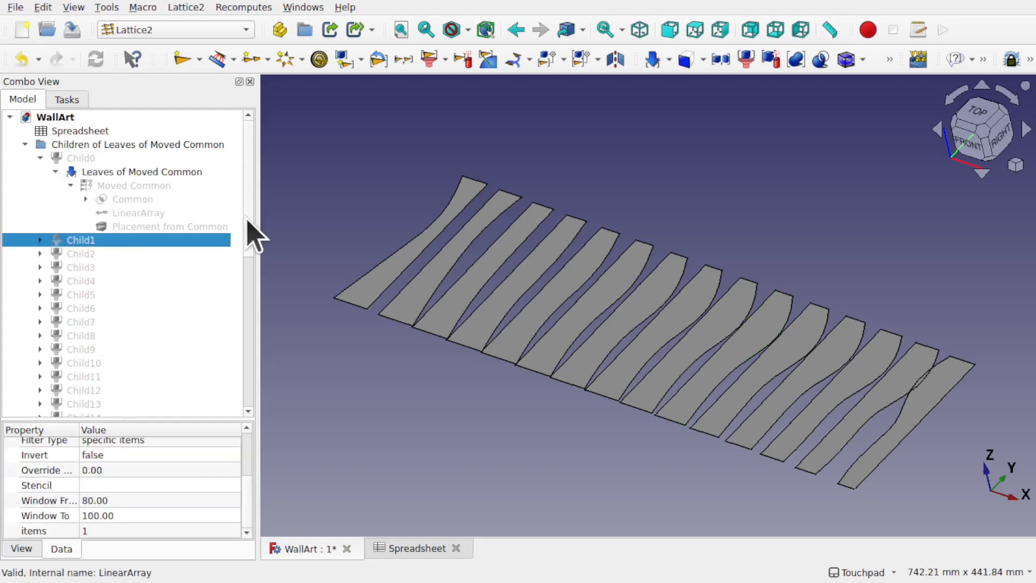
left_click_drag(247, 219, 247, 385)
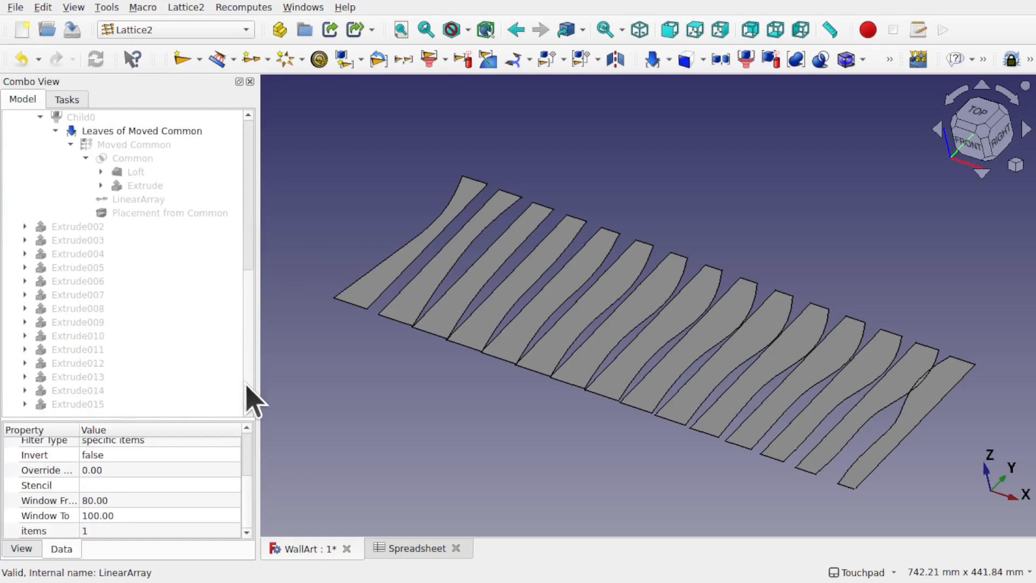
left_click(82, 229)
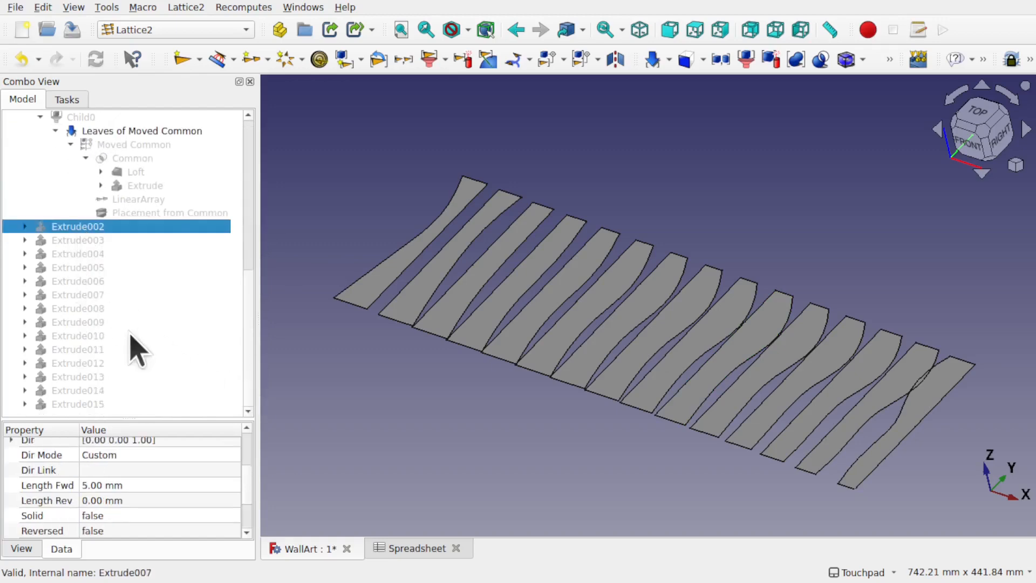
left_click(84, 405, "shift")
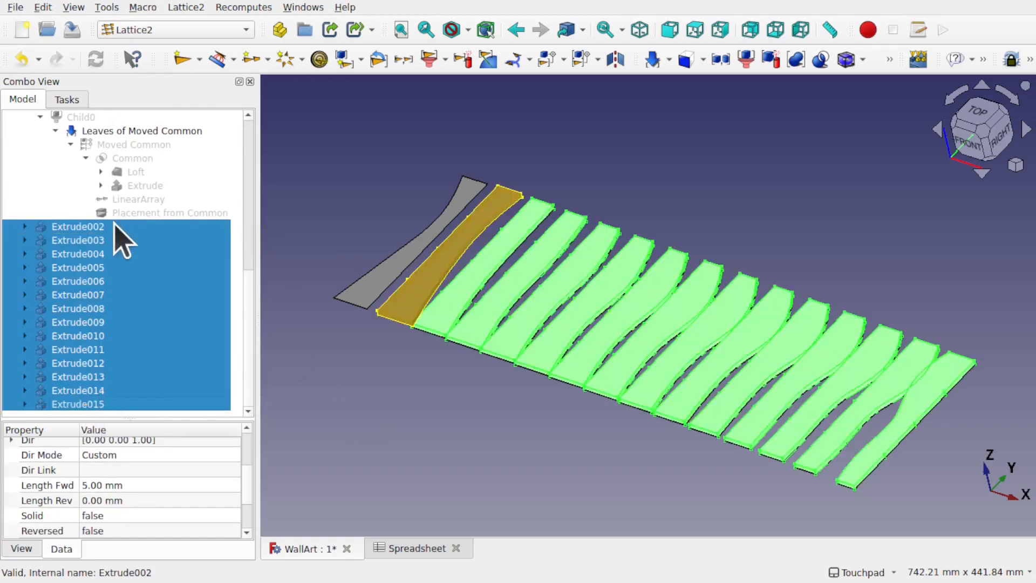
scroll(121, 225, "up", 1)
left_click(81, 145)
key("space")
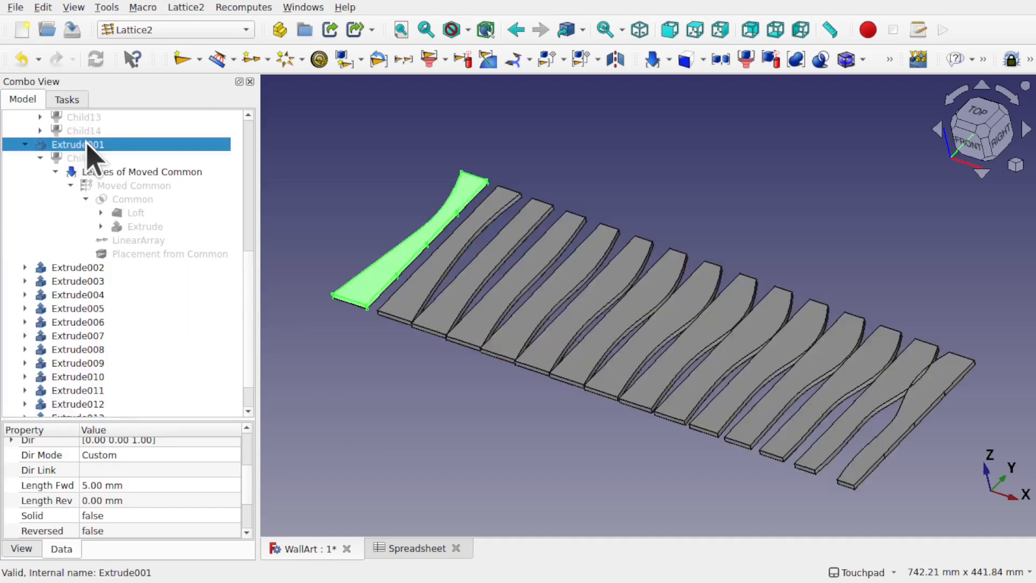
left_click(351, 202)
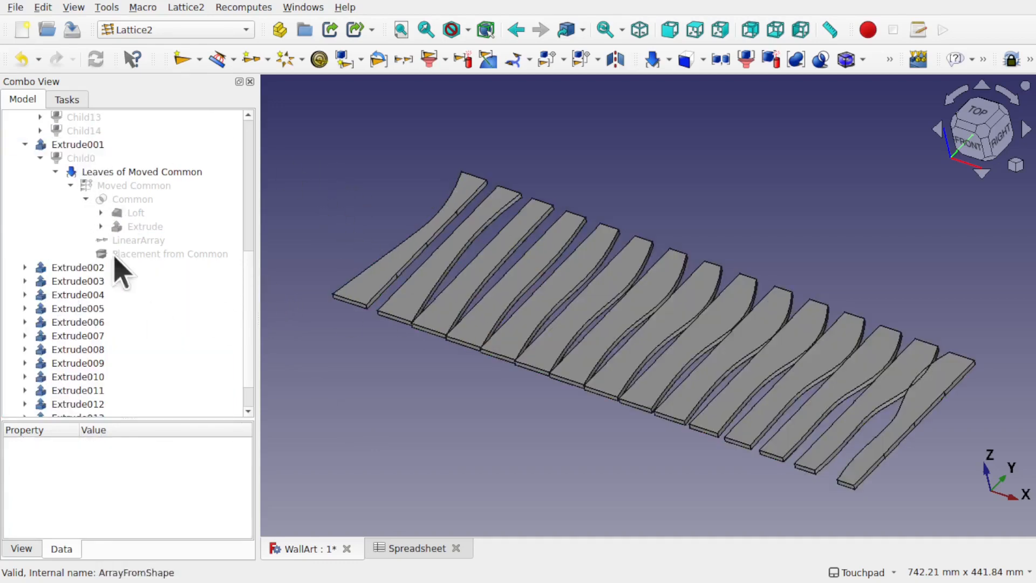
Set the LinearArray's Span End to 0 mm and inspect the stacked strips up close
left_click(140, 240)
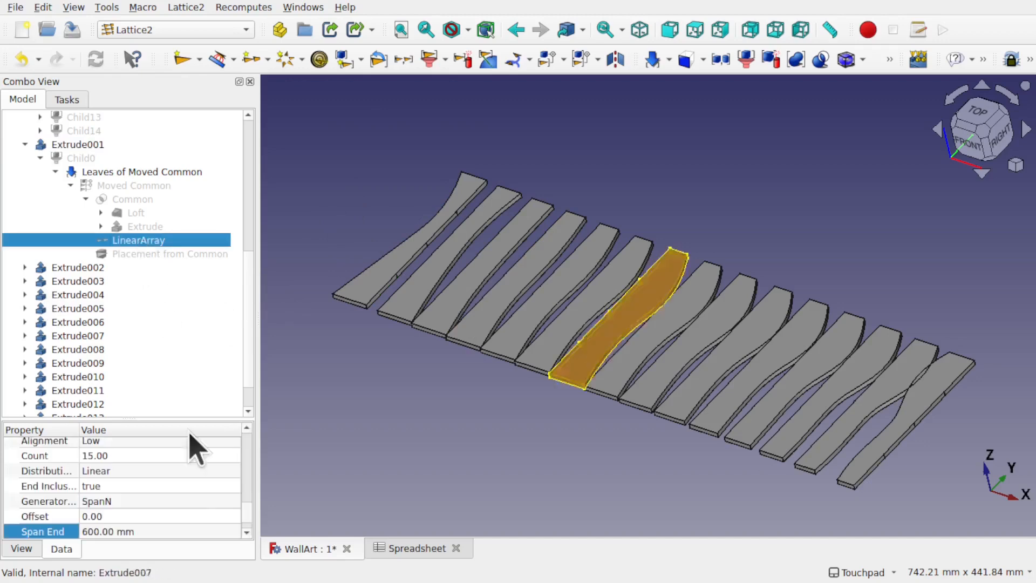
left_click(172, 531)
key("Return")
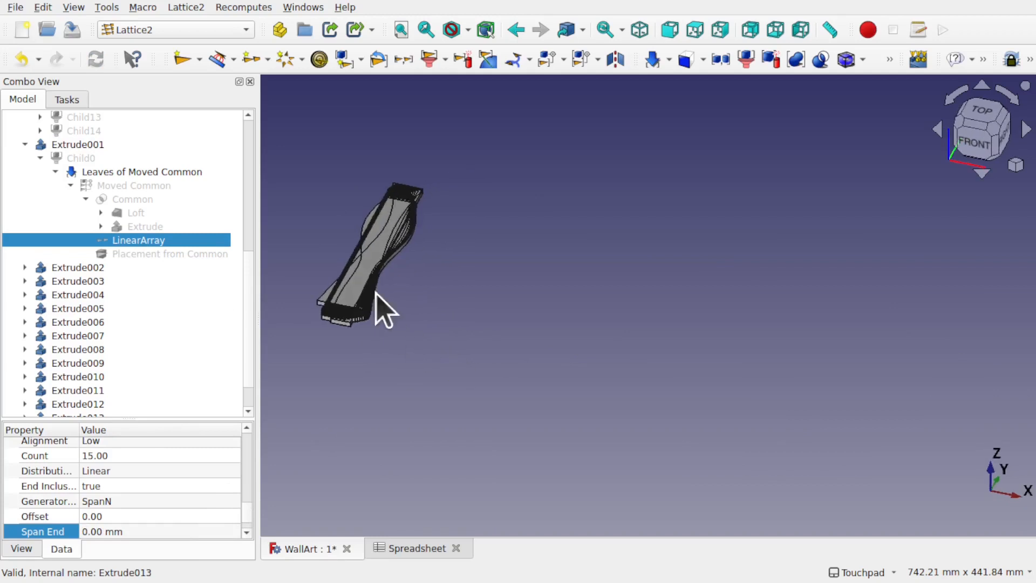
scroll(377, 262, "up", 5)
middle_click_drag(376, 261, 604, 310)
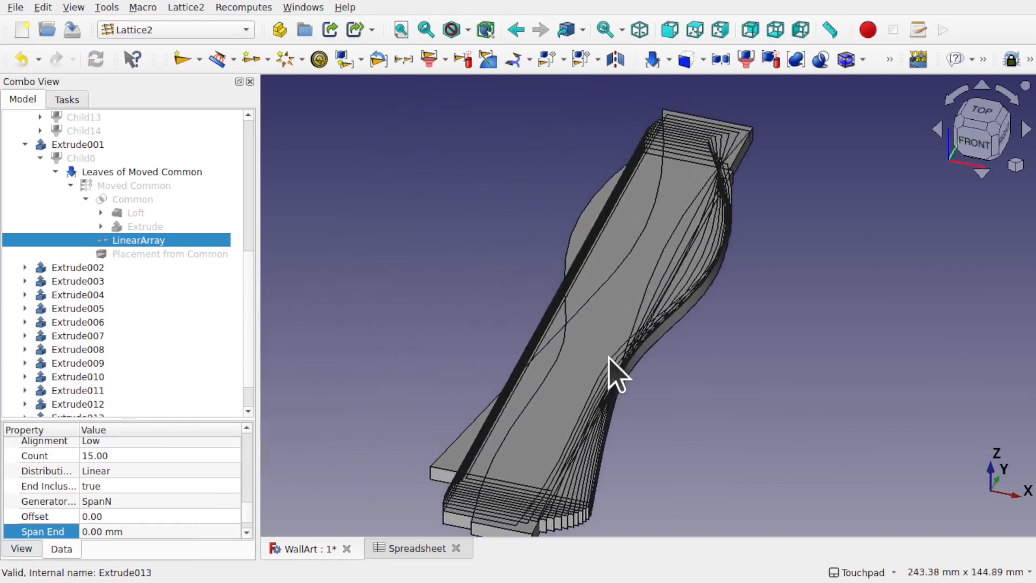
left_click(626, 315)
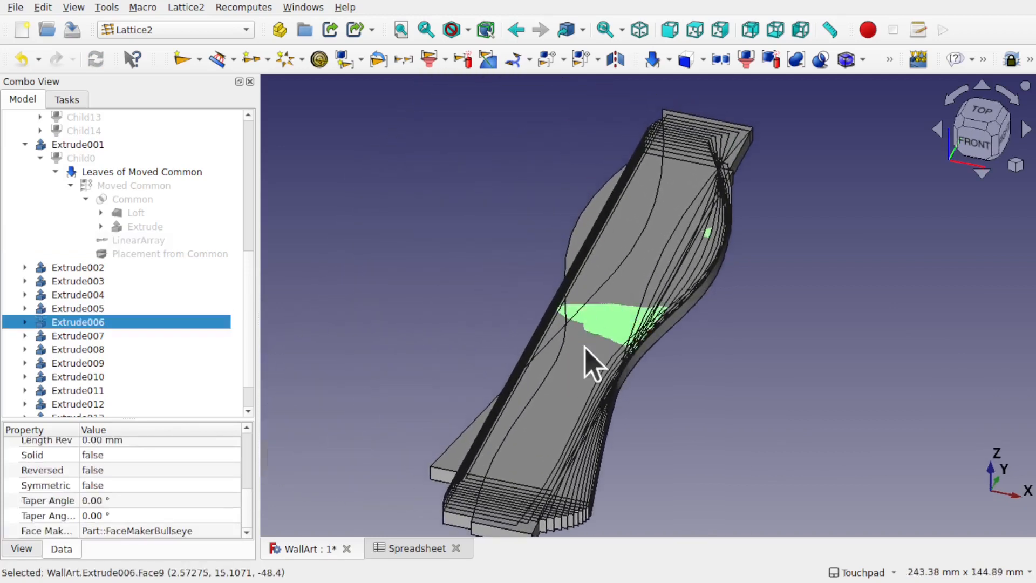
left_click(736, 332)
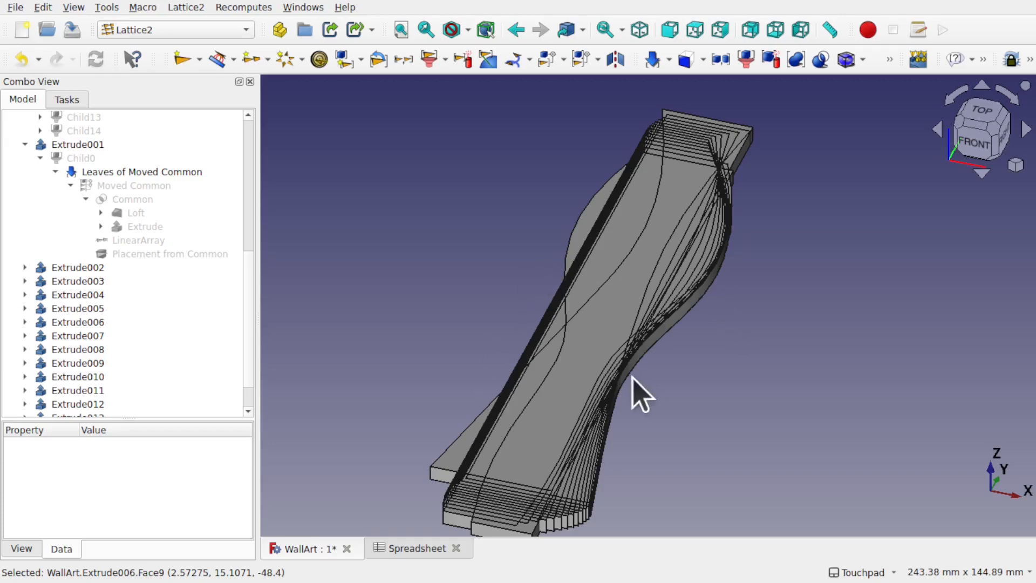
Select the strips Extrude002 through Extrude015 together in the model tree
left_click(70, 274)
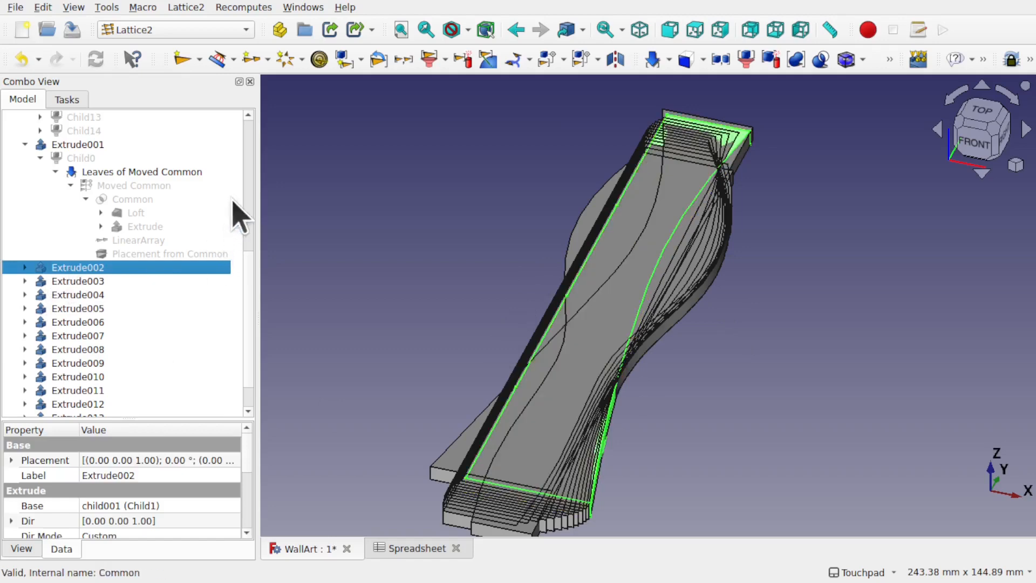
scroll(251, 278, "down", 1)
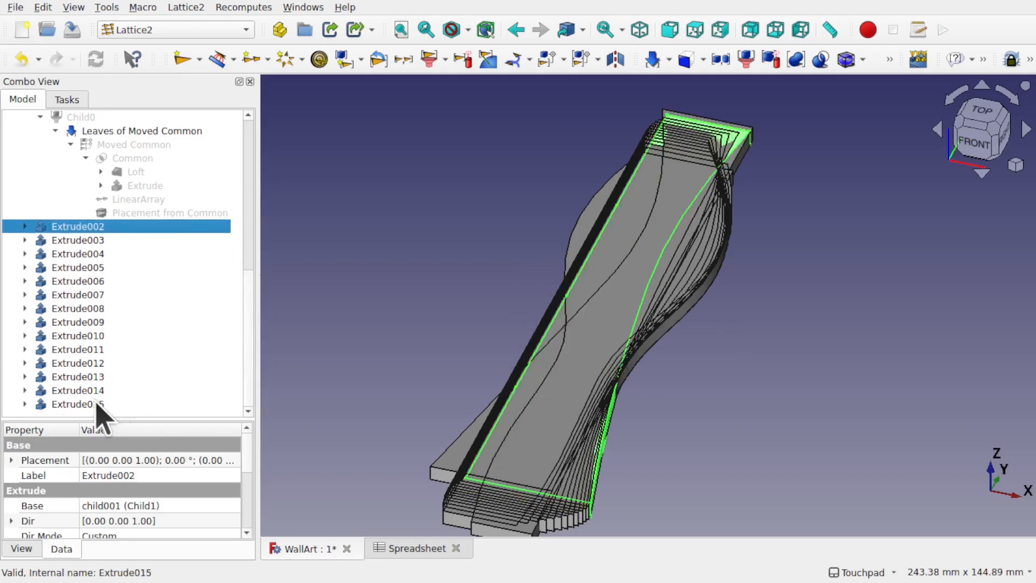
left_click(94, 404, "shift")
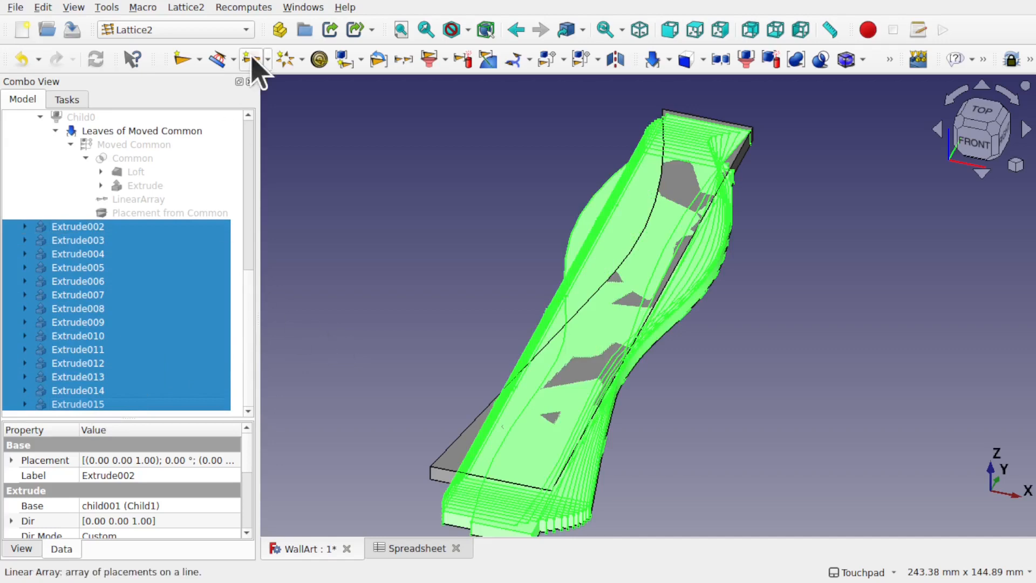
Switch to the file manager and select 0.step through 7.step in the ExportParts folder
left_click(246, 19)
left_click(382, 141)
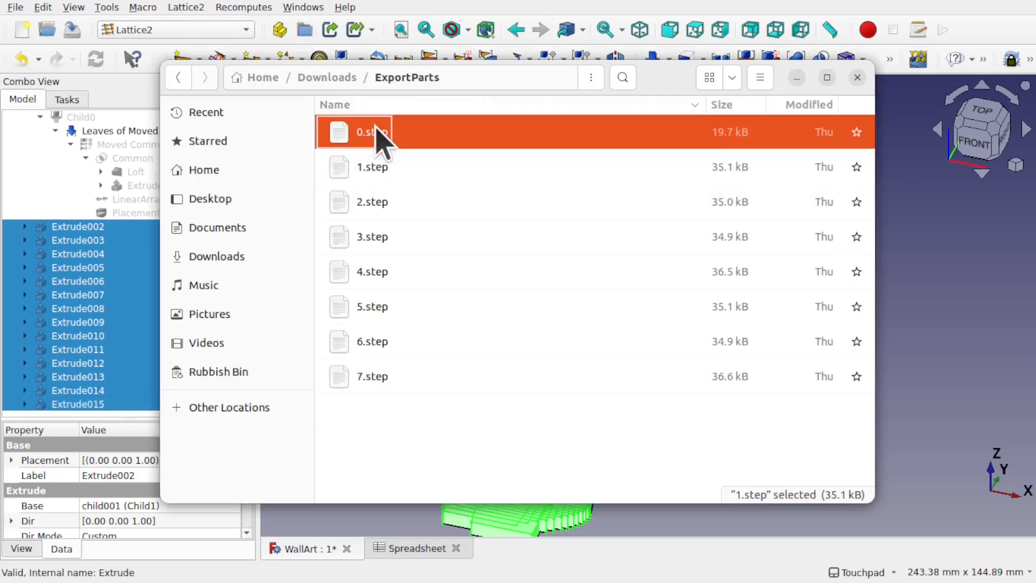
left_click(371, 377, "shift")
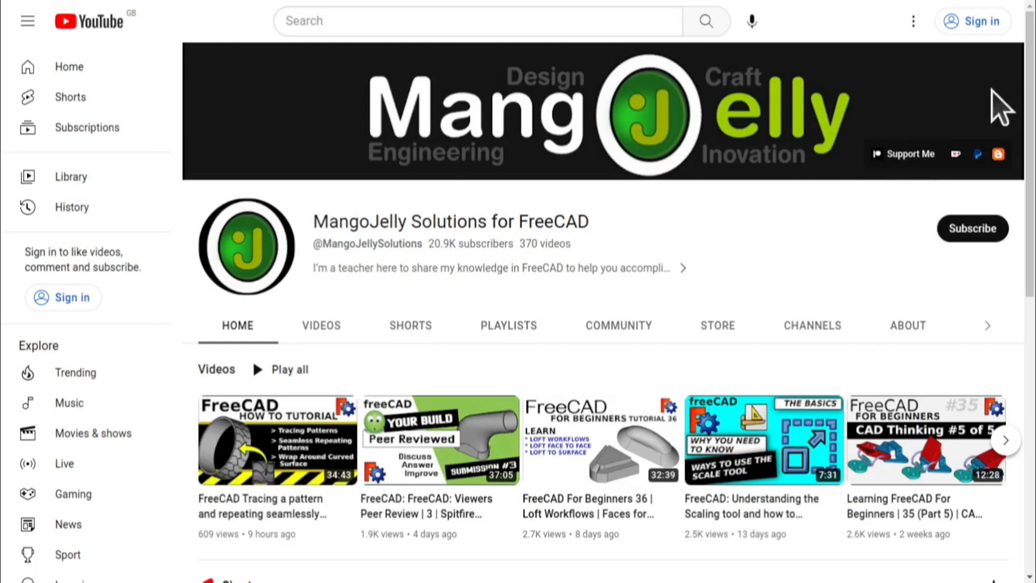
Switch to the web browser and view the About page of the MangoJelly Solutions channel with its donation links
left_click(904, 327)
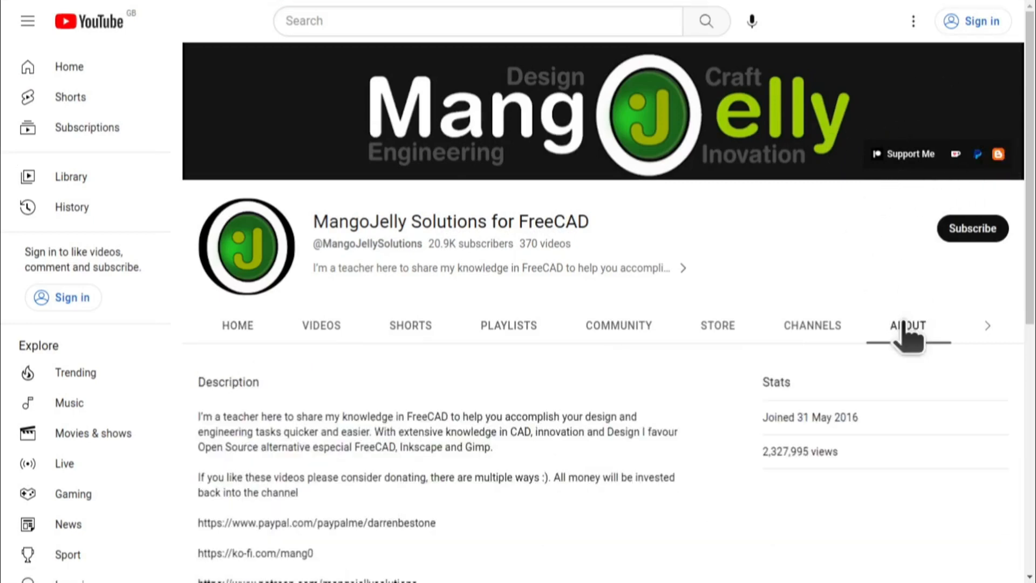
scroll(229, 431, "down", 3)
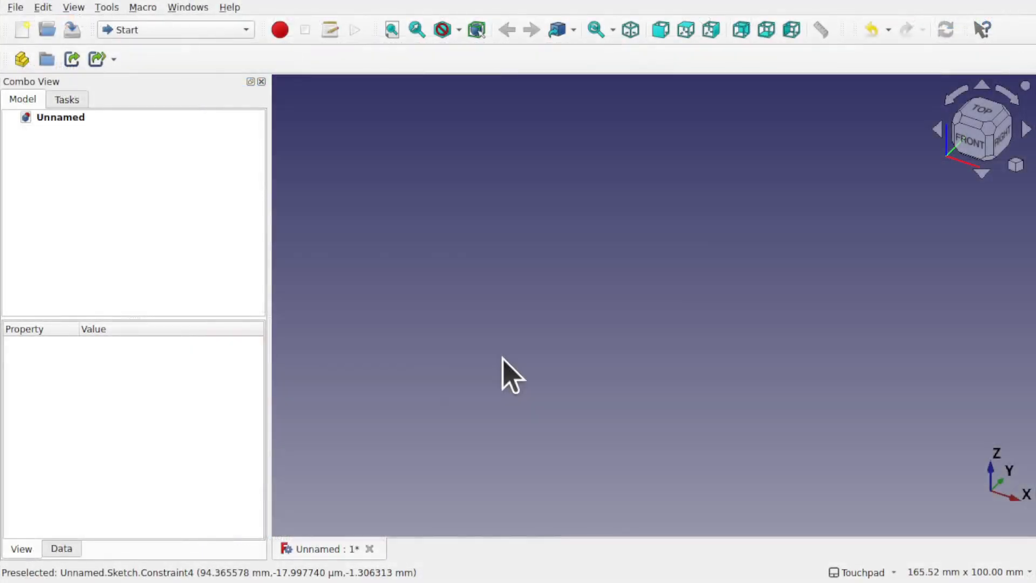
Switch to FreeCAD, activate the Part workbench and narrow the Combo View to enlarge the 3D view
left_click(144, 30)
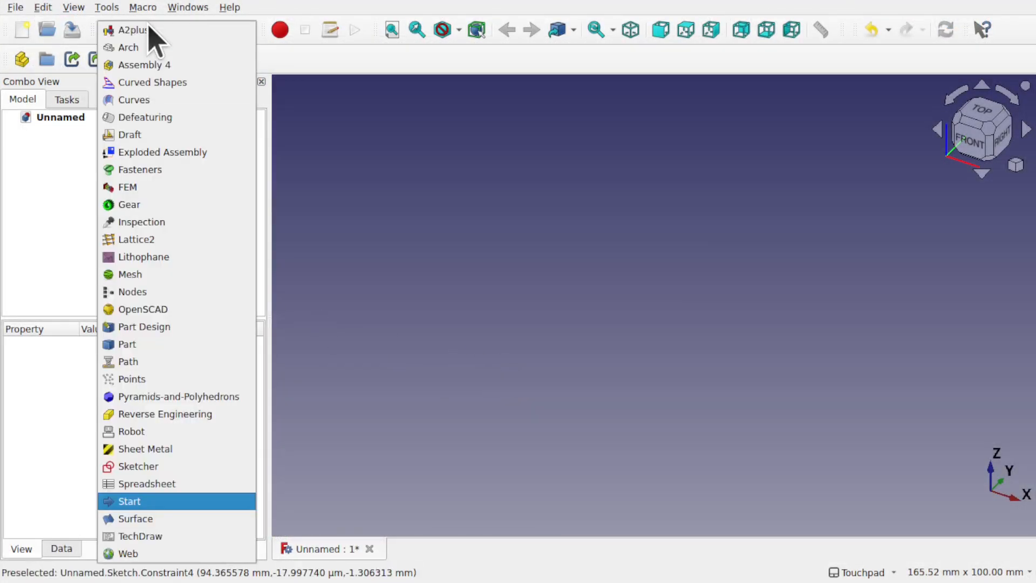
left_click(162, 356)
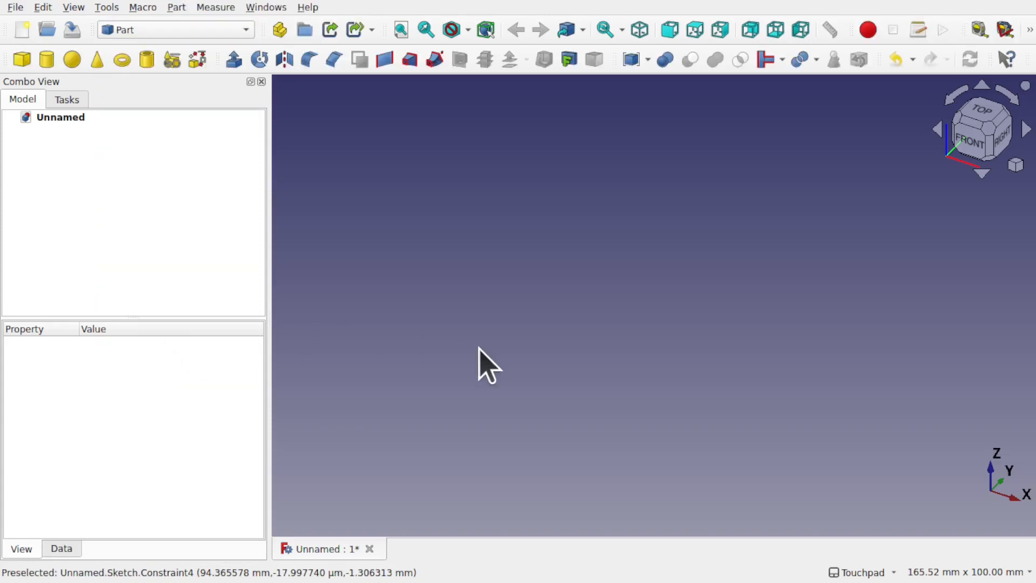
left_click_drag(270, 315, 134, 296)
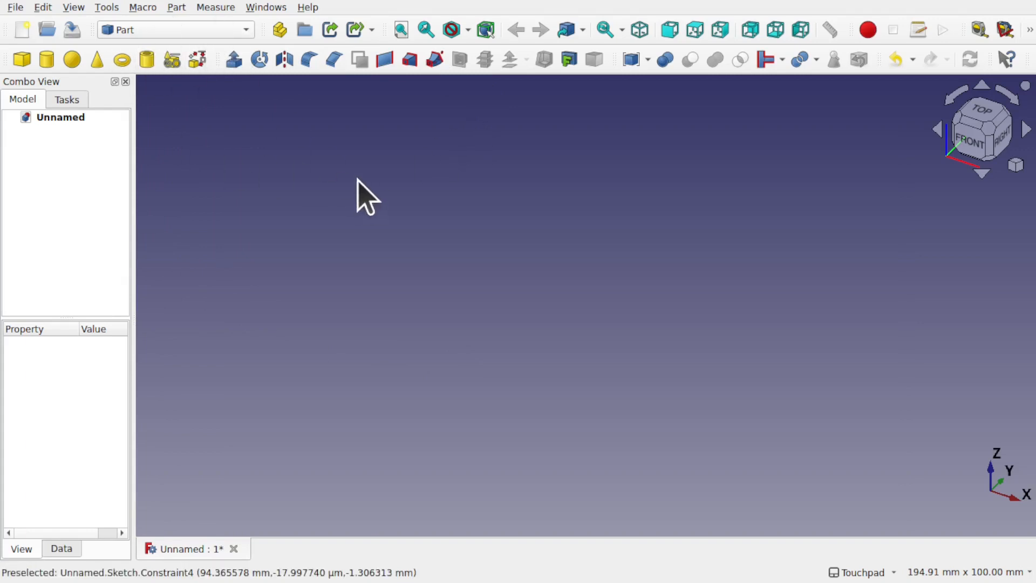
Activate the Sketcher workbench and turn on the axis cross in the empty document
left_click(194, 30)
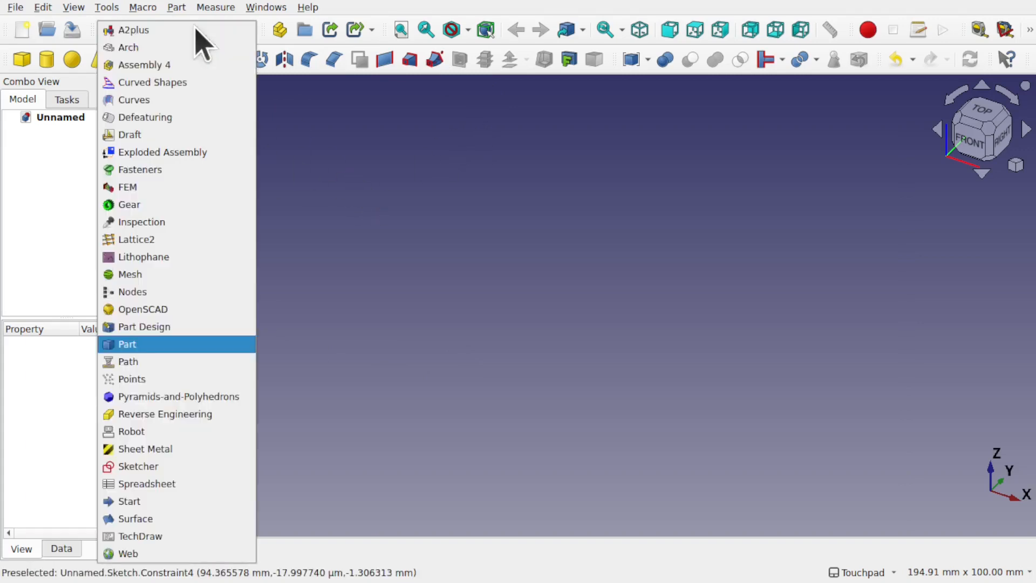
left_click(186, 466)
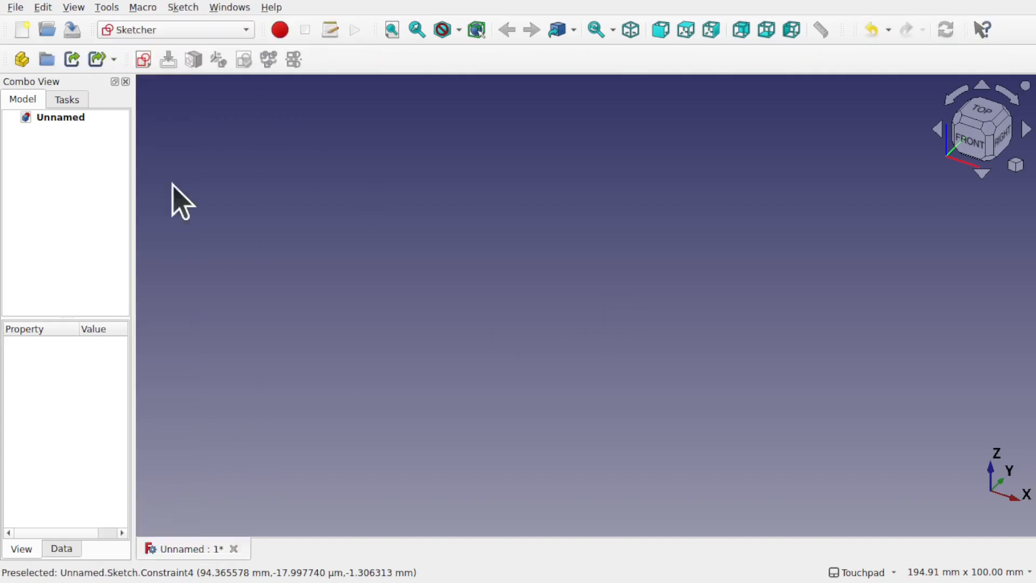
left_click(79, 7)
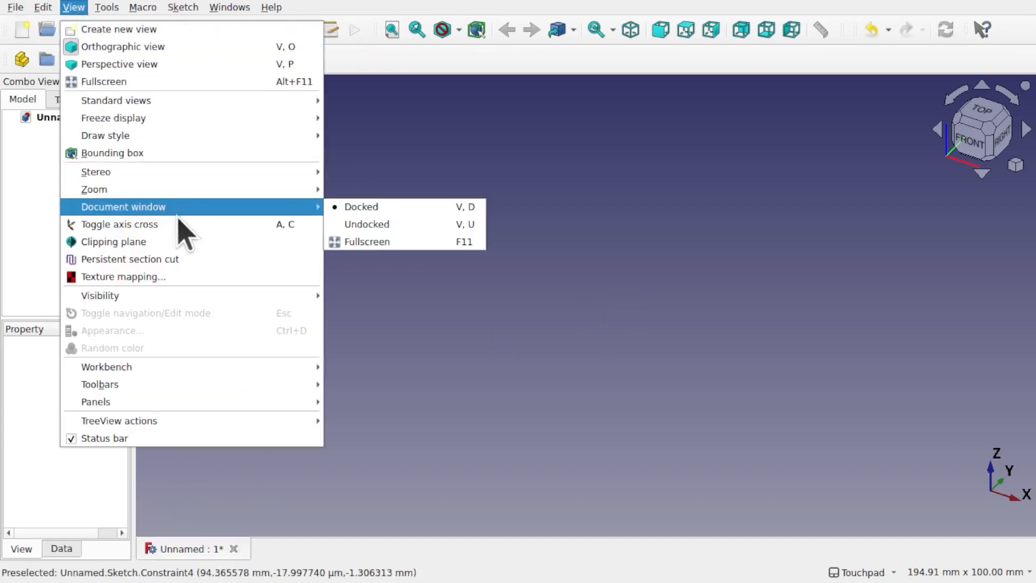
left_click(182, 224)
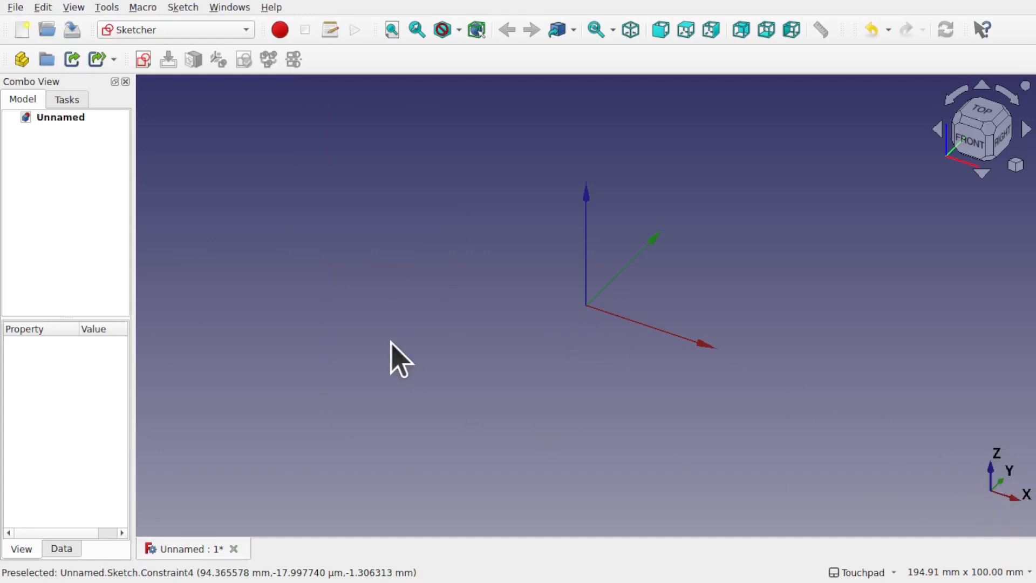
Create a new sketch on the XZ plane with zero offset
left_click(144, 61)
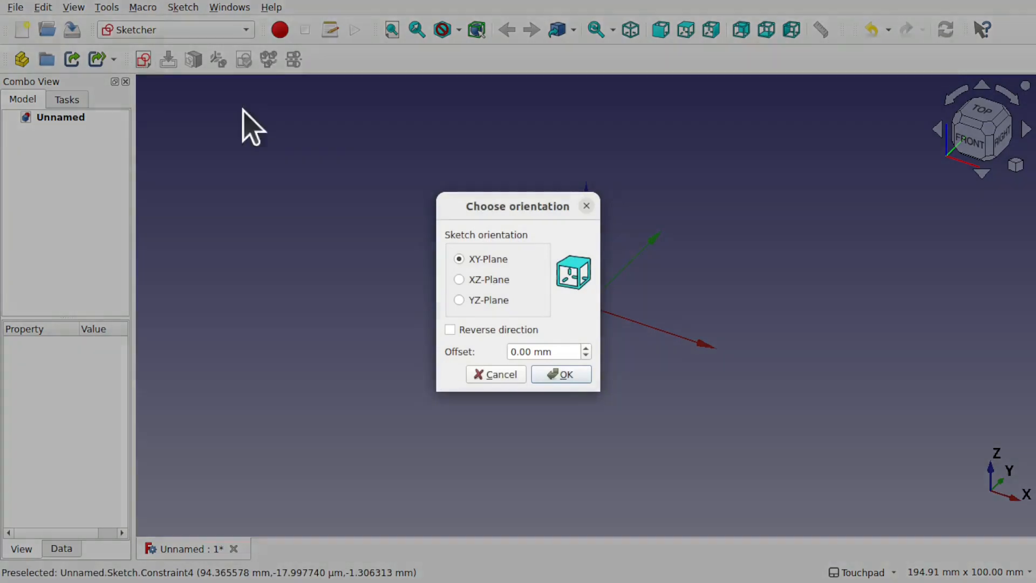
left_click(486, 280)
left_click(565, 375)
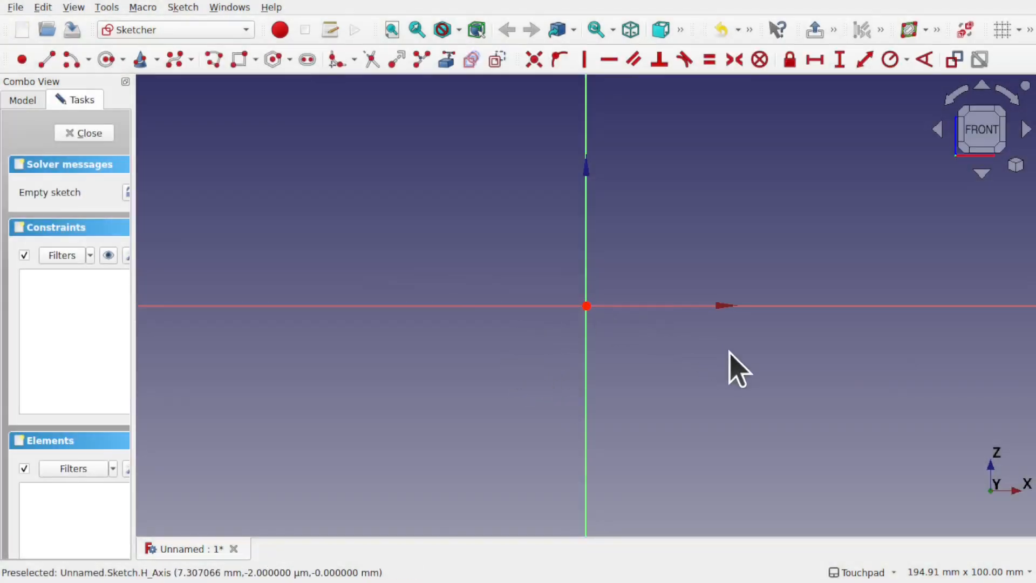
mouse_move(729, 352)
middle_mouse_down()
mouse_move(583, 354)
mouse_move(519, 417)
mouse_move(520, 405)
middle_mouse_up()
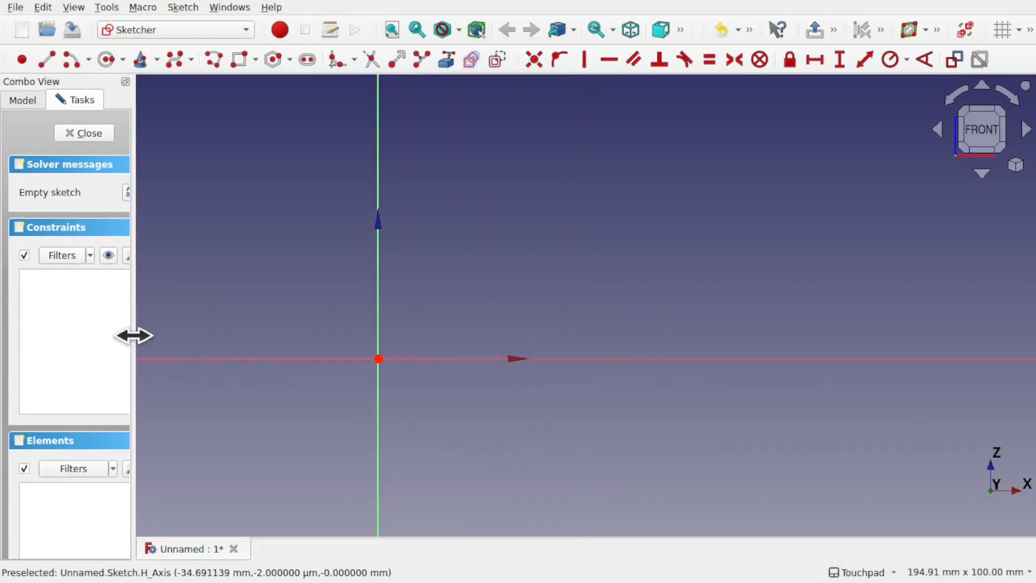
Widen the Combo View and check the sketch's Auto constraints and Auto remove redundants settings
left_click_drag(135, 335, 239, 335)
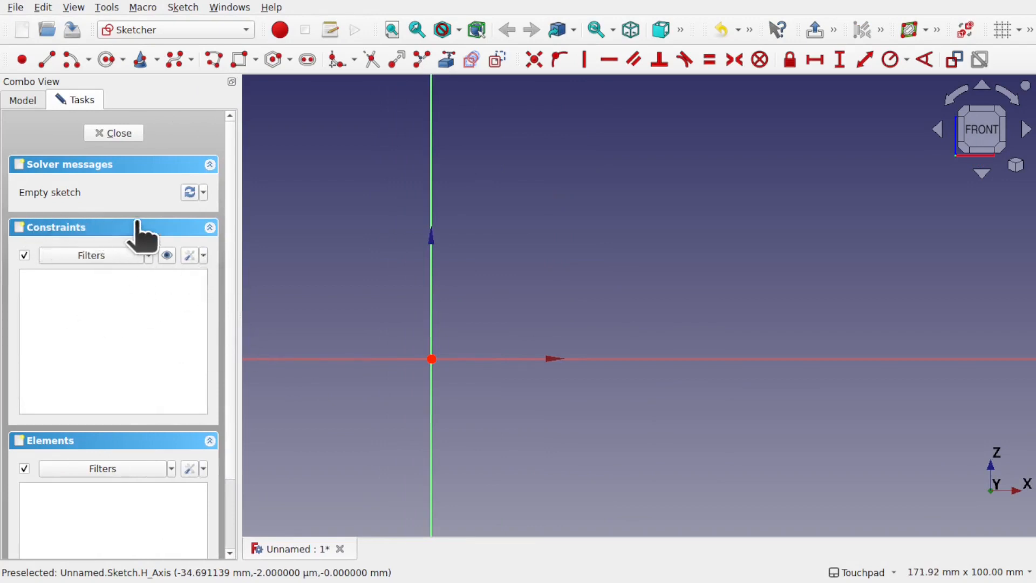
left_click(160, 226)
left_click(201, 227)
left_click(203, 256)
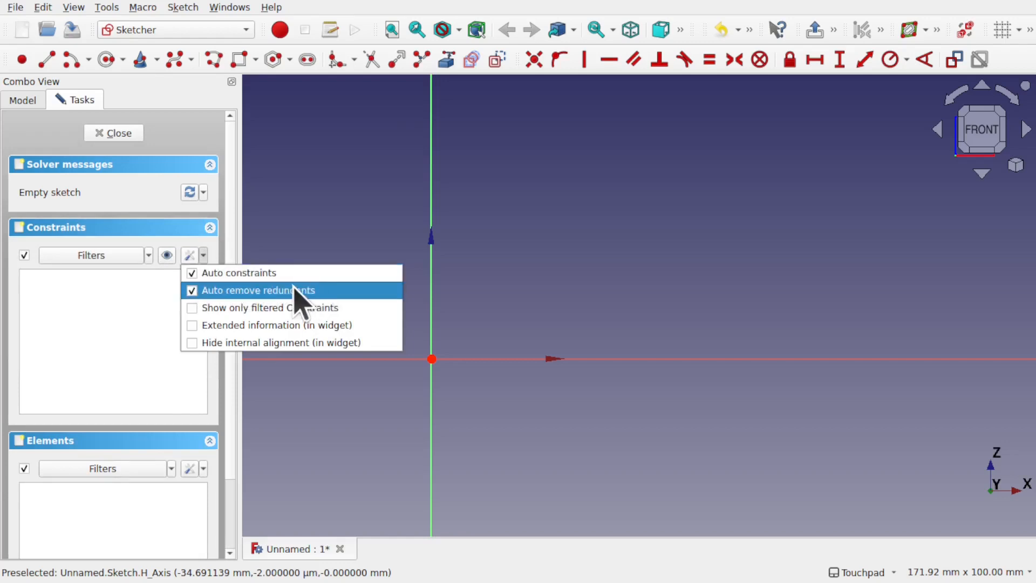
left_click(507, 286)
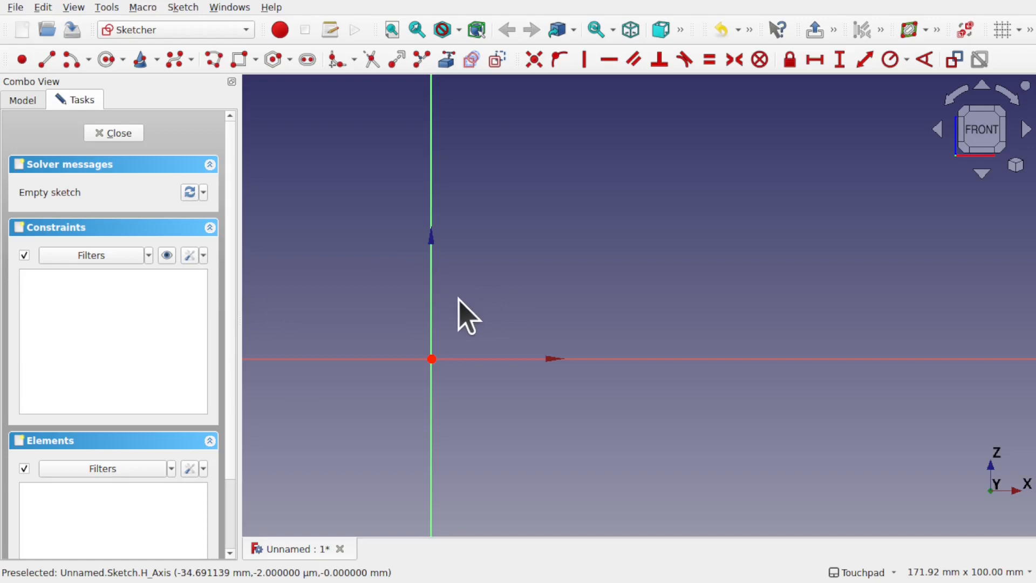
Draw a polyline of four connected horizontal segments from the origin along the positive horizontal axis, about 105 mm long in total
middle_click_drag(458, 298, 566, 293, "shift")
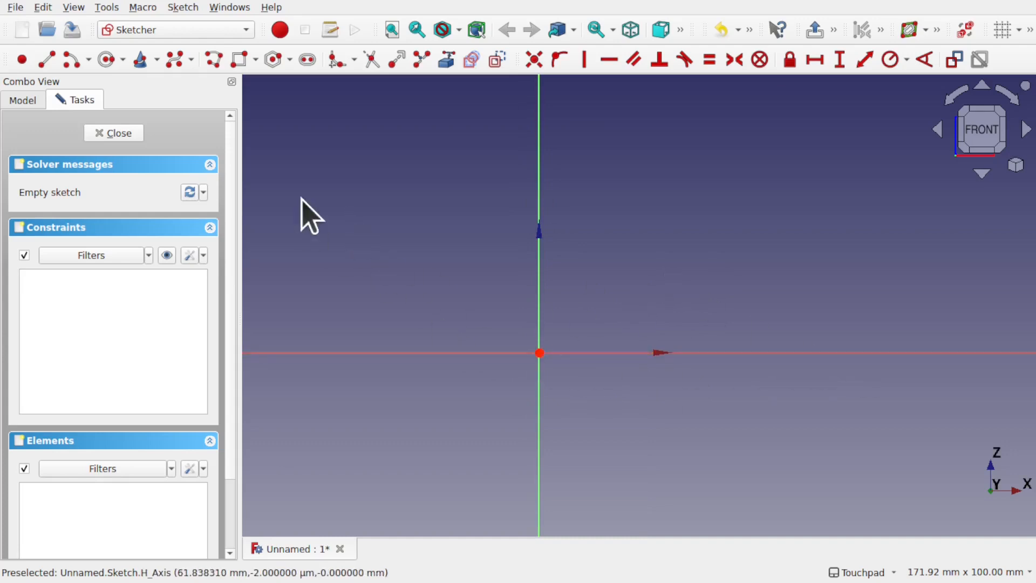
left_click(214, 61)
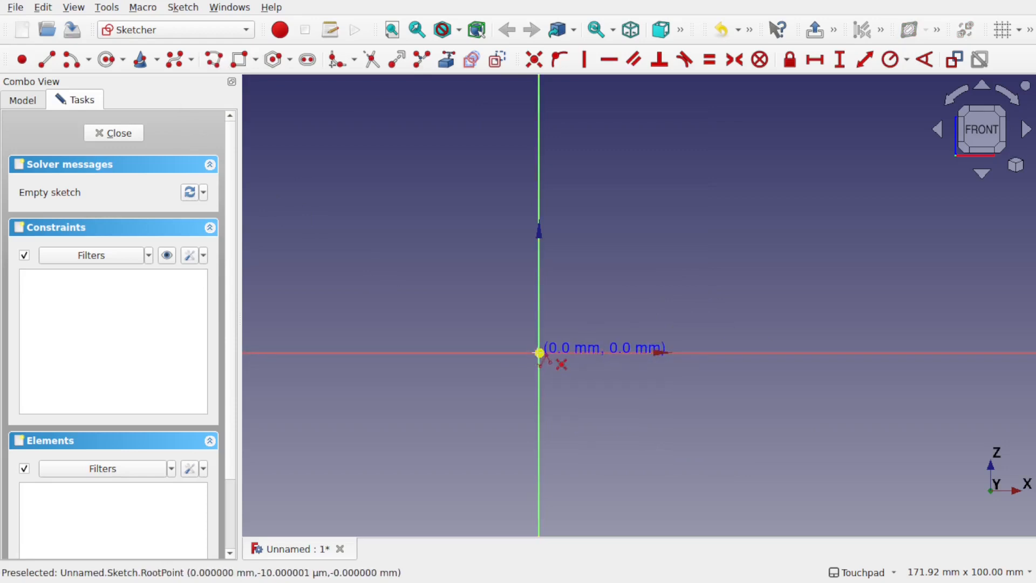
left_click(540, 353)
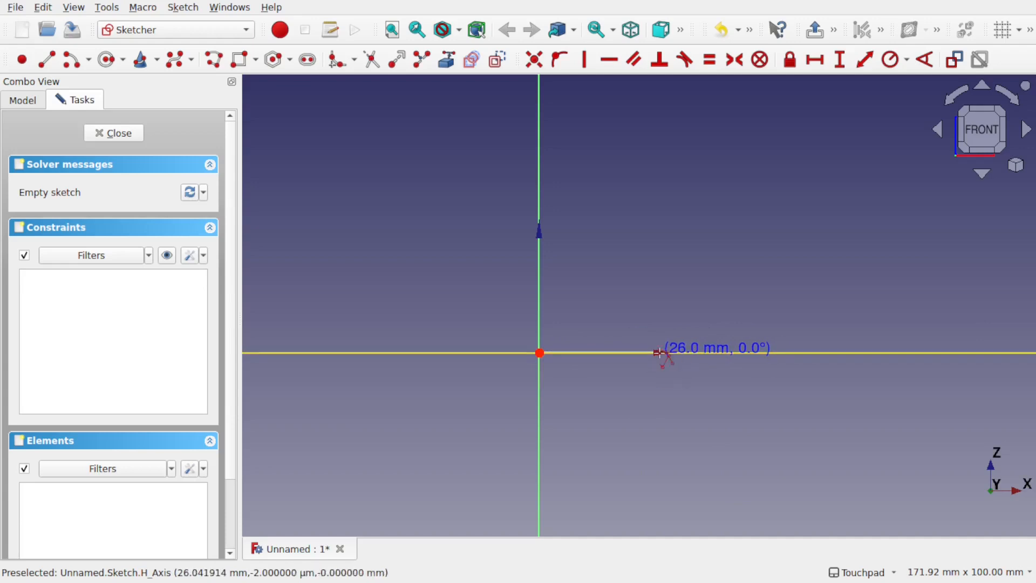
left_click(659, 352)
left_click(802, 353)
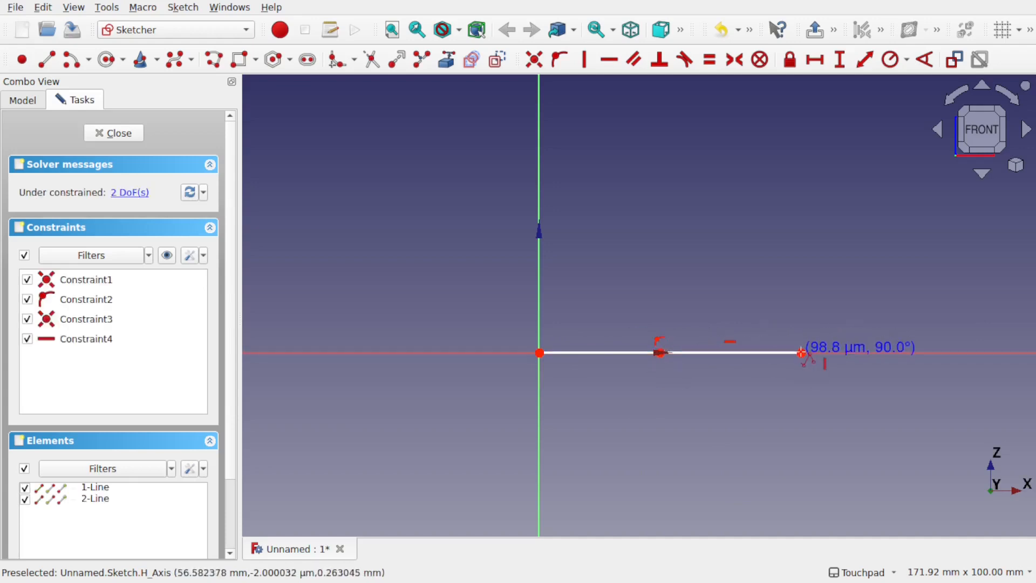
left_click(908, 352)
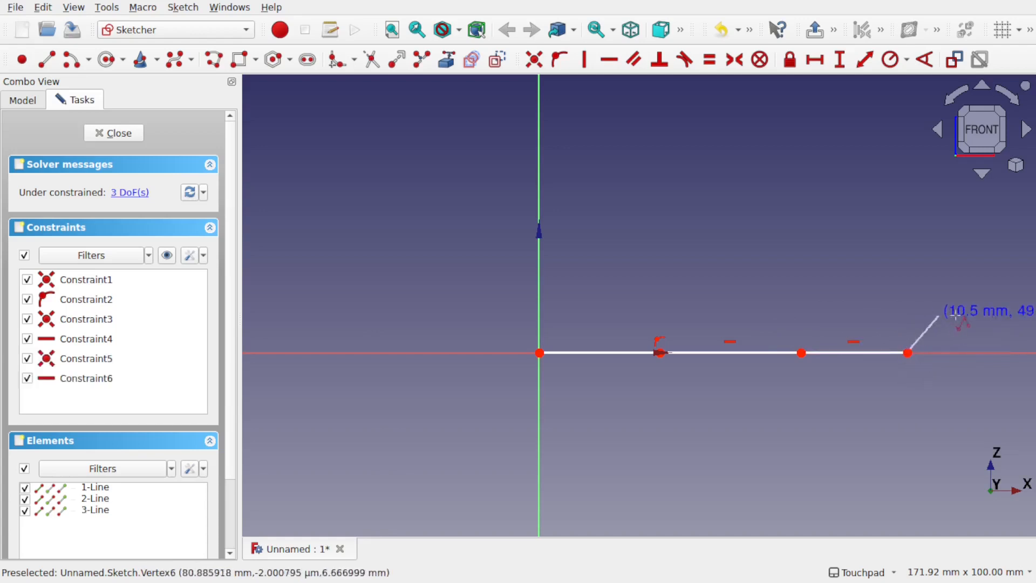
left_click(1025, 352)
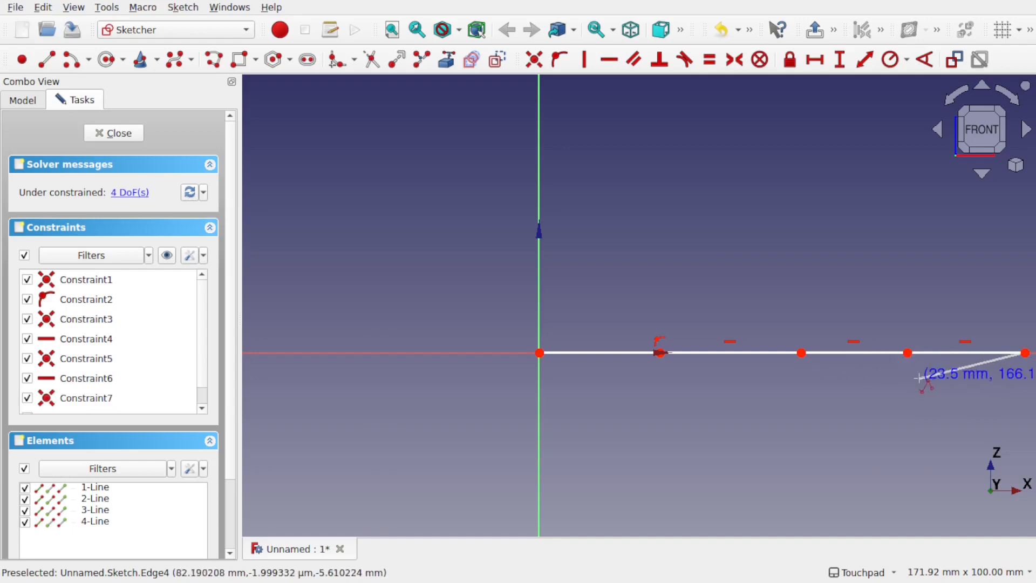
right_click(677, 384)
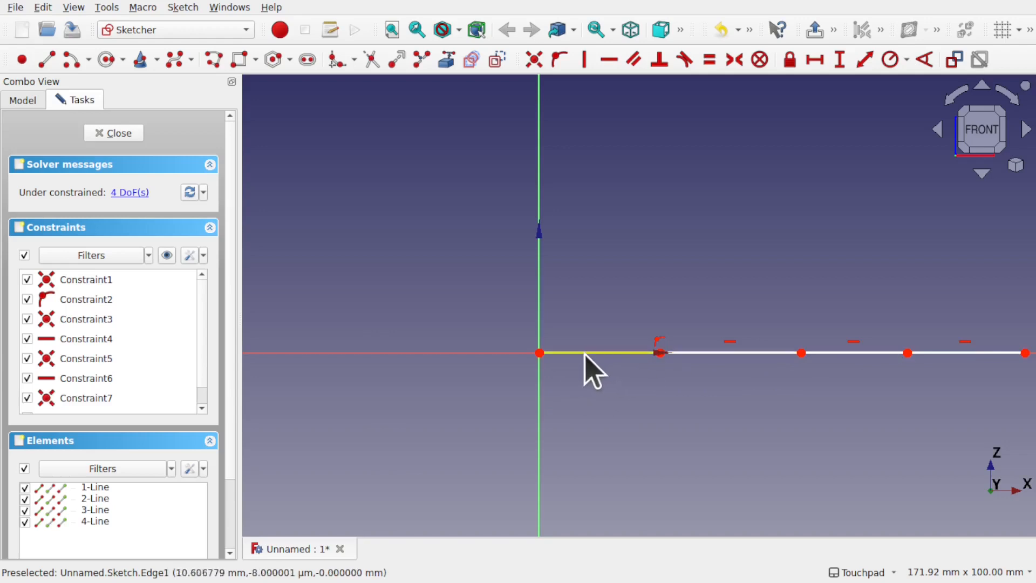
scroll(585, 356, "down", 2)
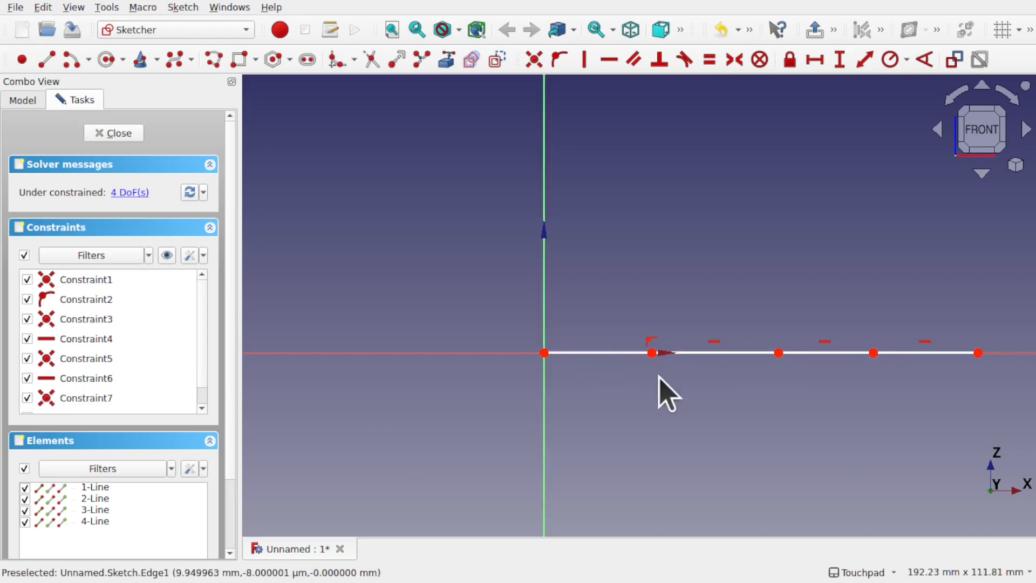
left_click(609, 352)
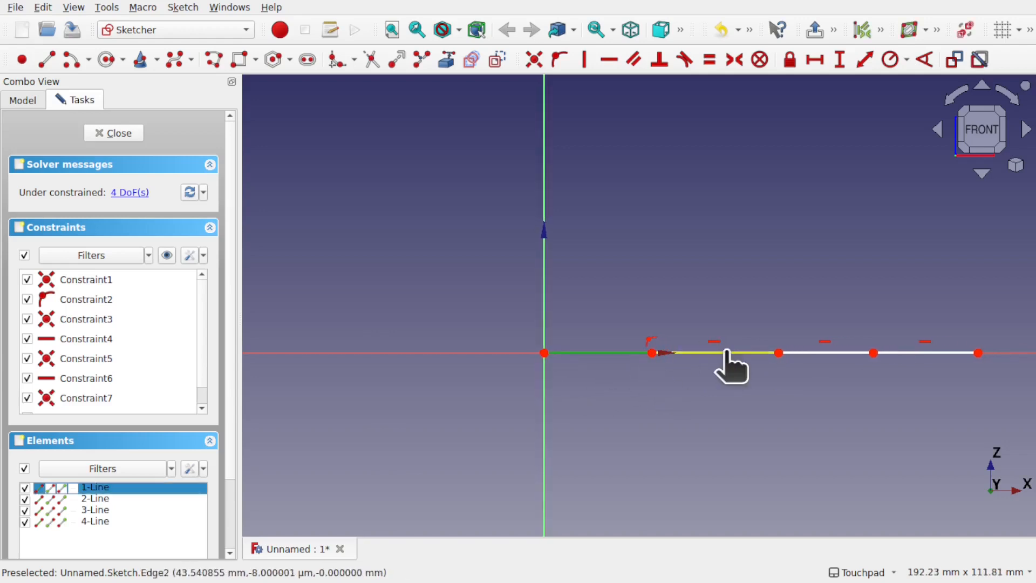
left_click(727, 353)
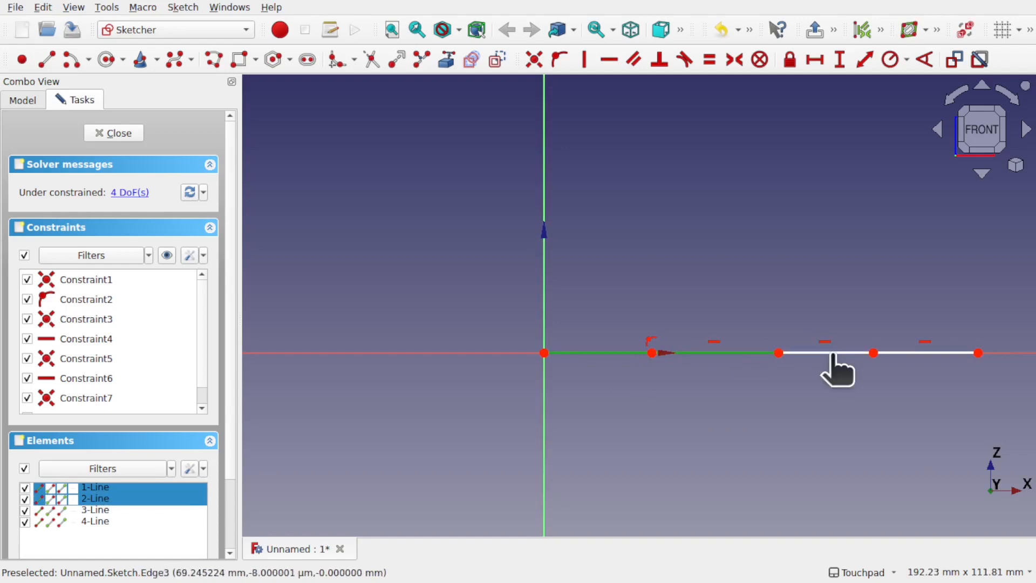
left_click(832, 355)
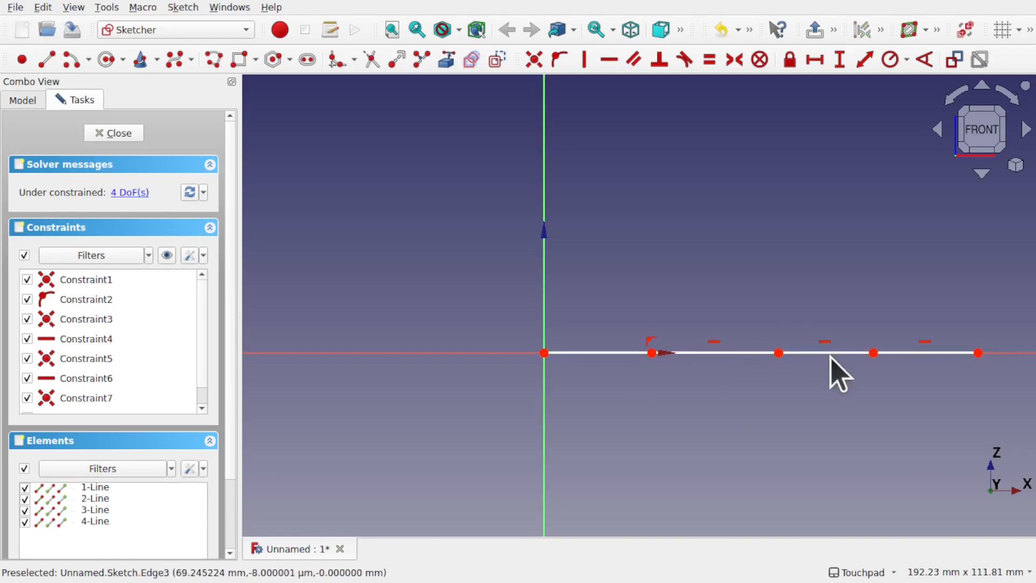
Constrain all four line segments of the polyline to equal length
left_click(610, 353)
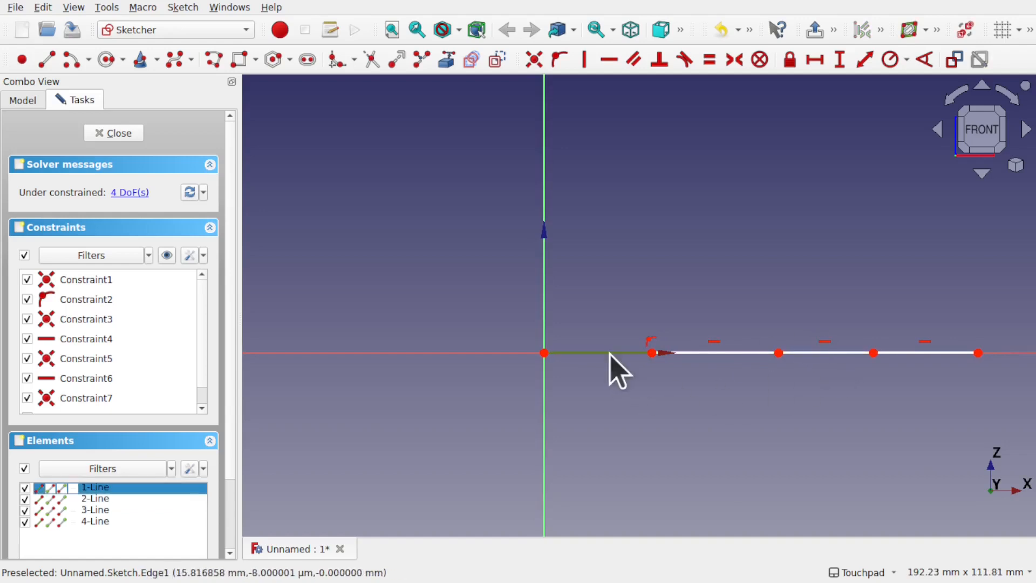
left_click(740, 354)
left_click(850, 353)
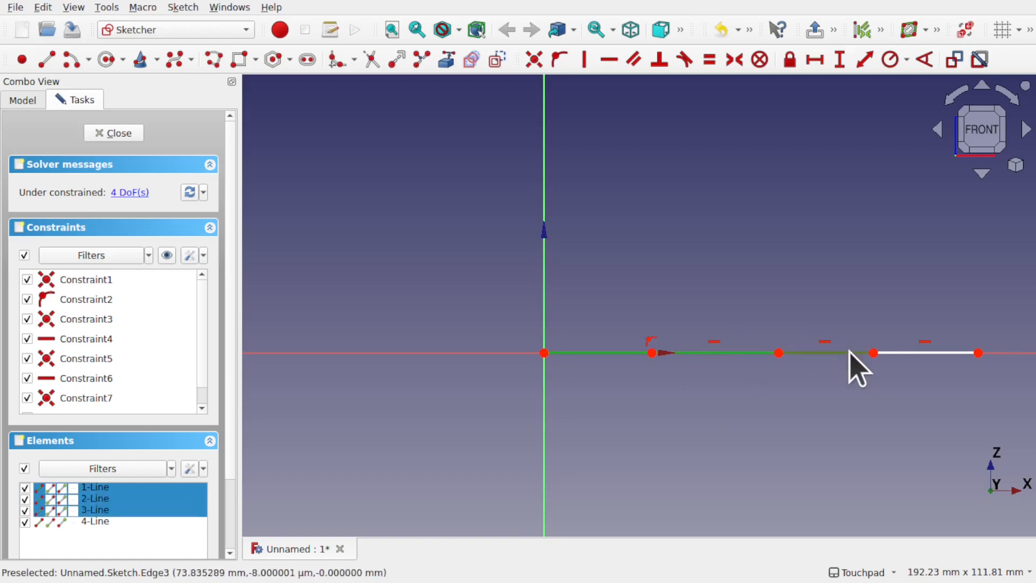
left_click(948, 353)
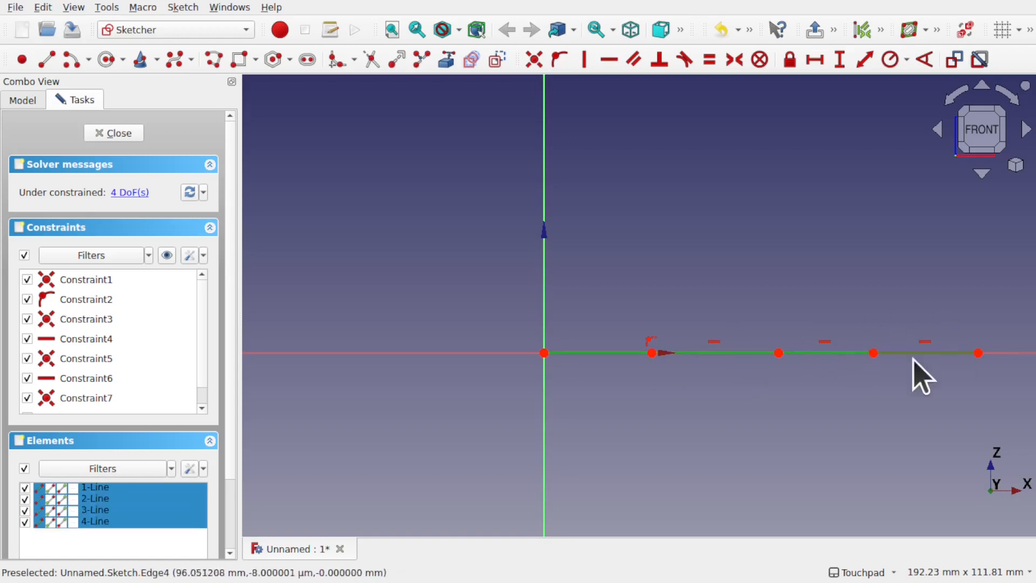
left_click(708, 61)
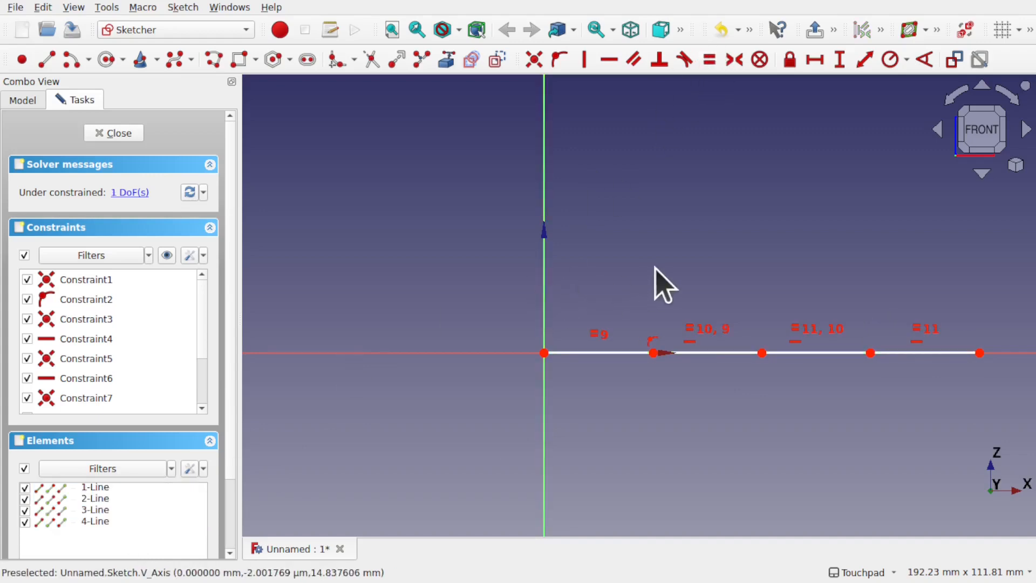
Constrain the horizontal distance between the origin and the polyline's far endpoint to 200 mm
middle_click_drag(705, 280, 528, 286)
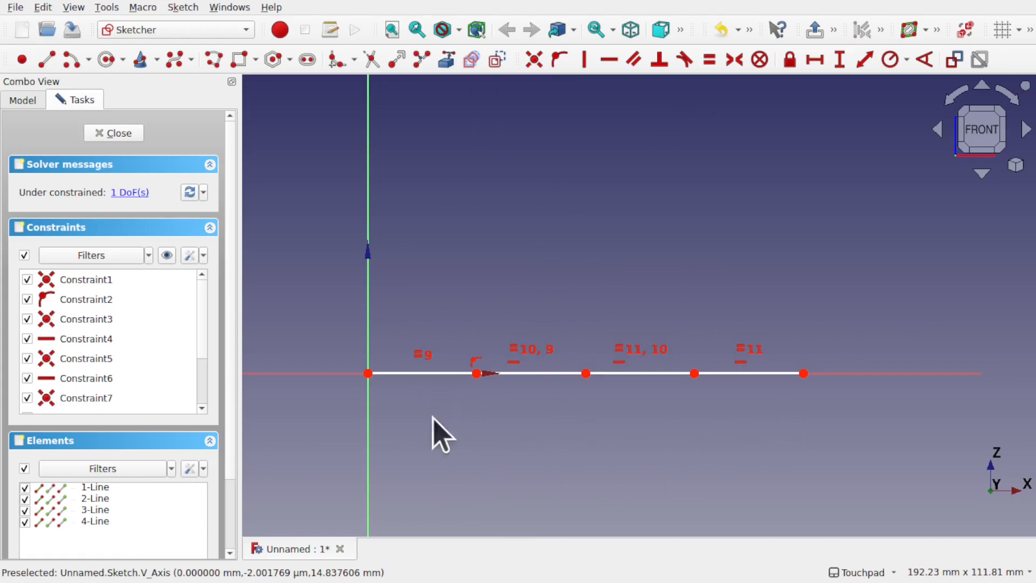
left_click(368, 374)
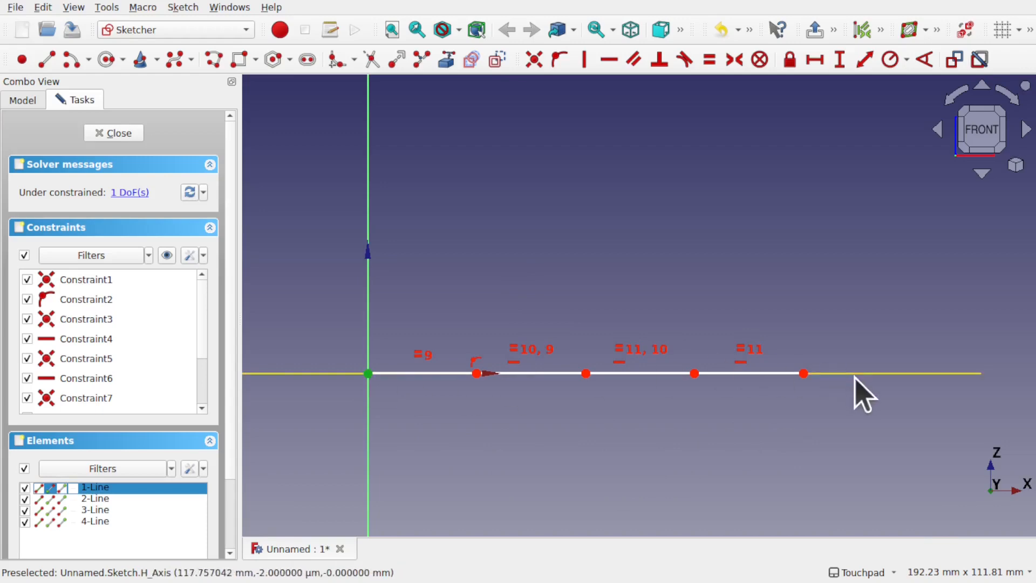
left_click(803, 374)
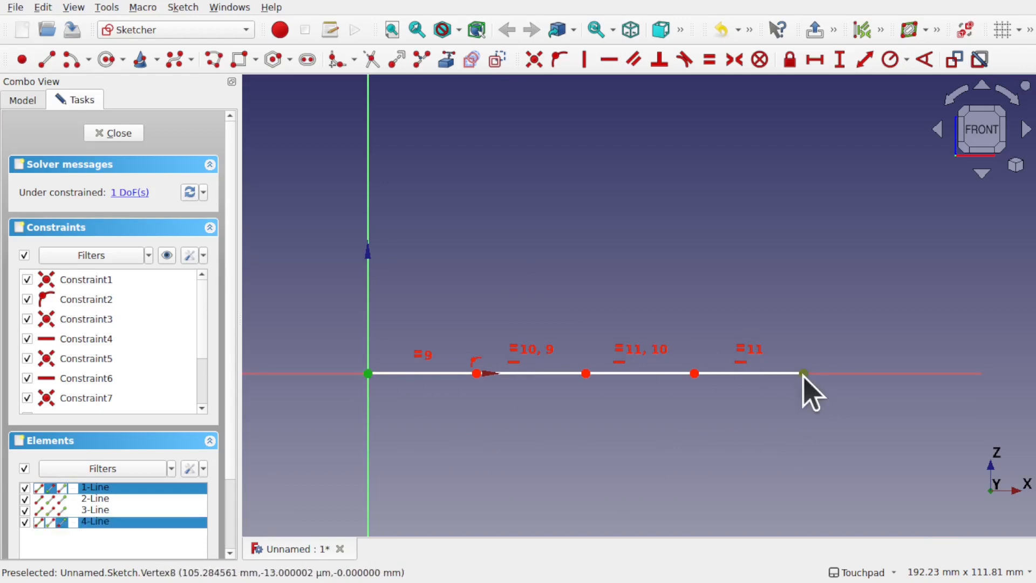
left_click(815, 62)
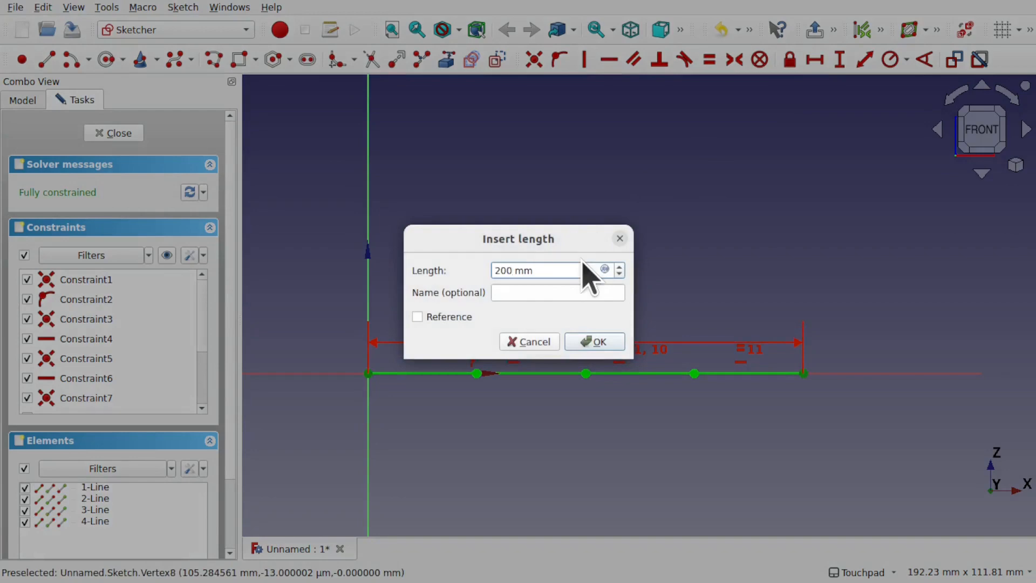
type("200")
key("Return")
scroll(613, 266, "down", 3)
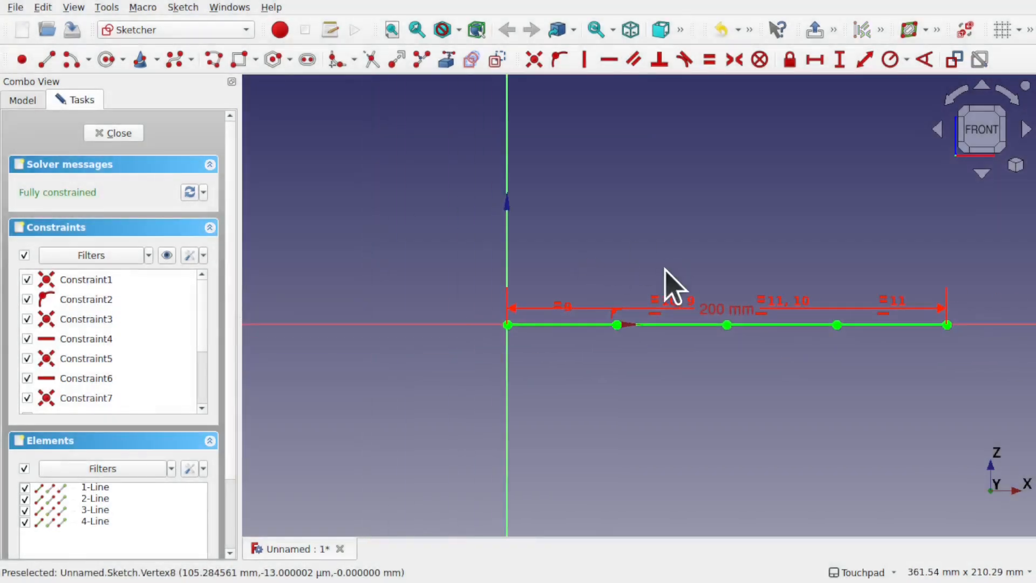
Draw a line about 71 mm long from the origin up along the vertical axis
mouse_move(668, 281)
middle_mouse_down()
mouse_move(503, 347)
mouse_move(550, 333)
mouse_move(558, 345)
middle_mouse_up()
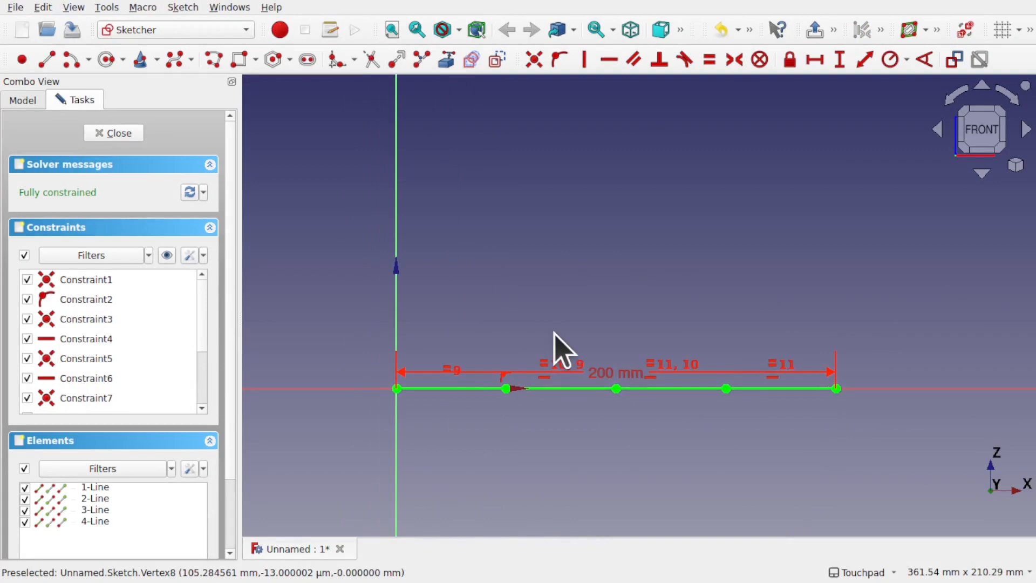
left_click(47, 59)
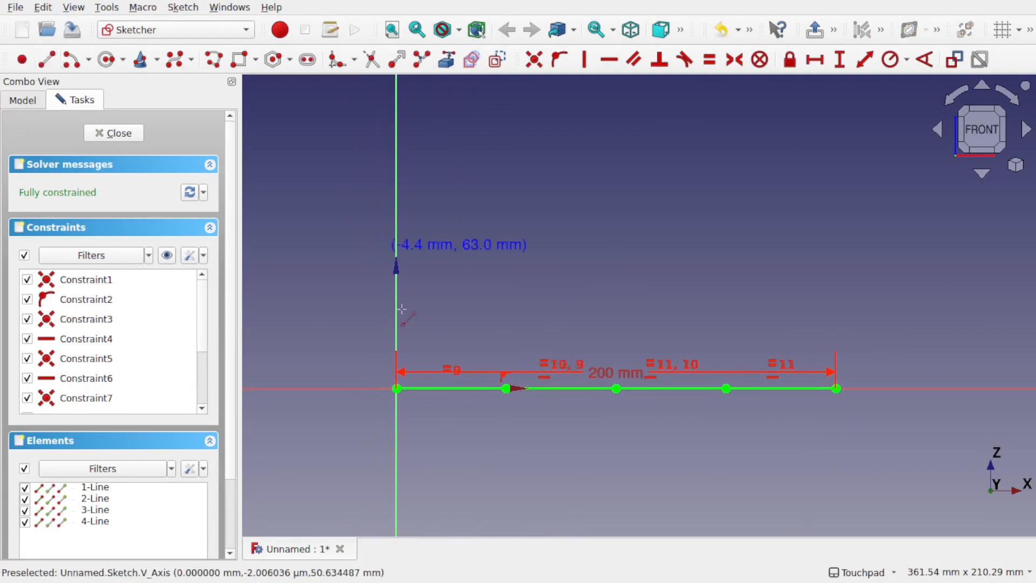
left_click(397, 388)
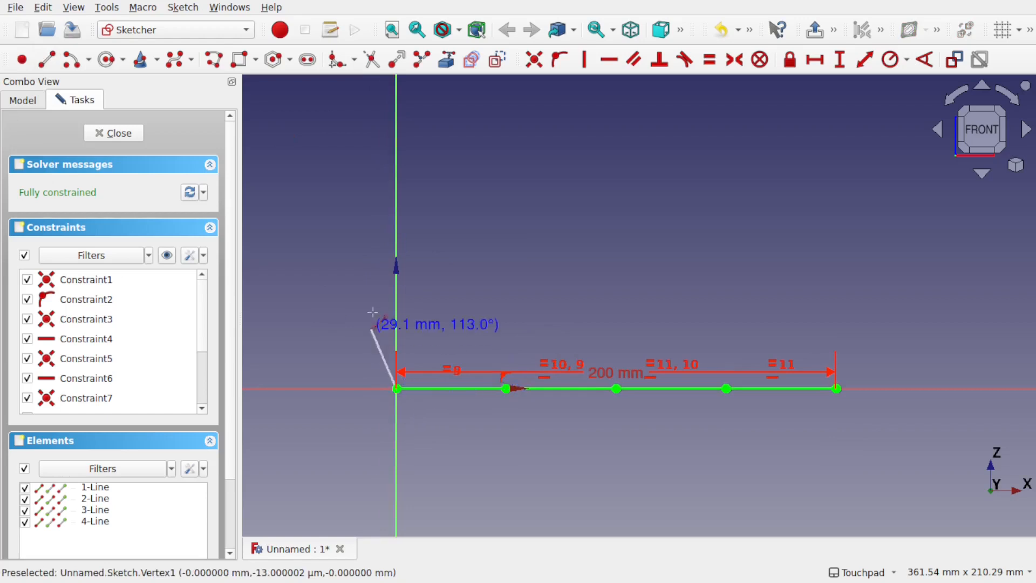
left_click(397, 233)
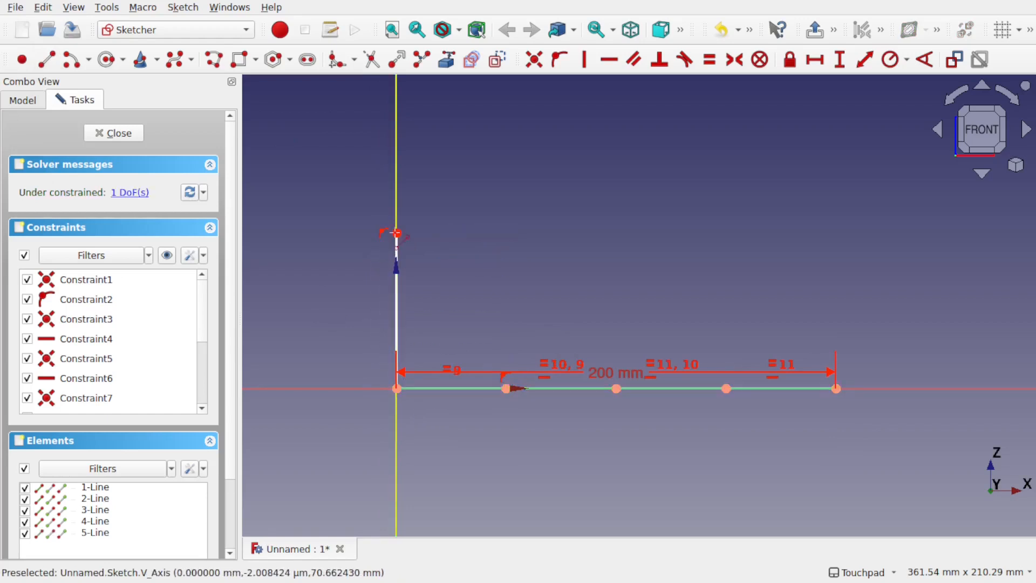
right_click(429, 295)
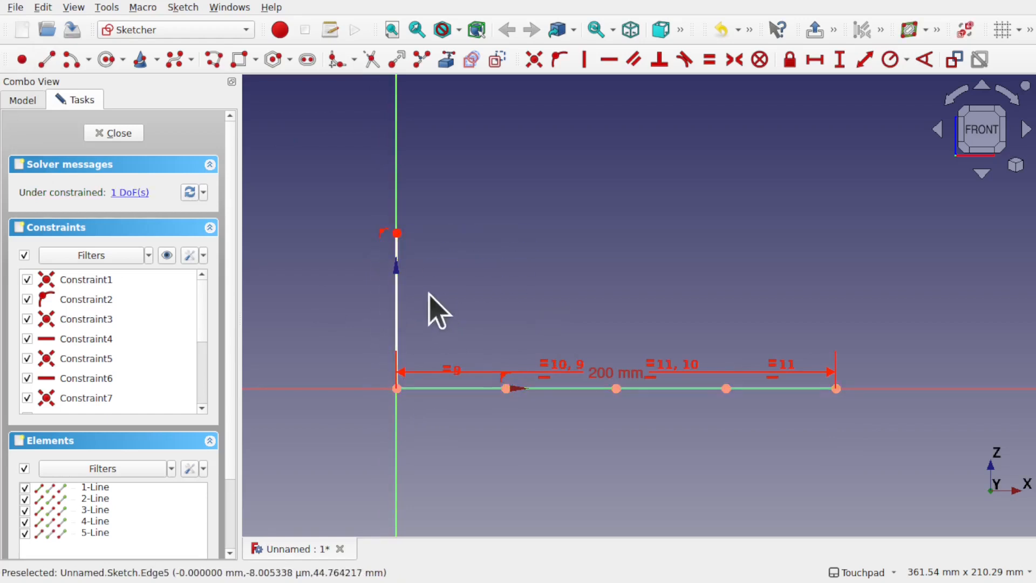
Constrain the vertical line's height to 50 mm and move the 200 mm dimension below the polyline
left_click(397, 318)
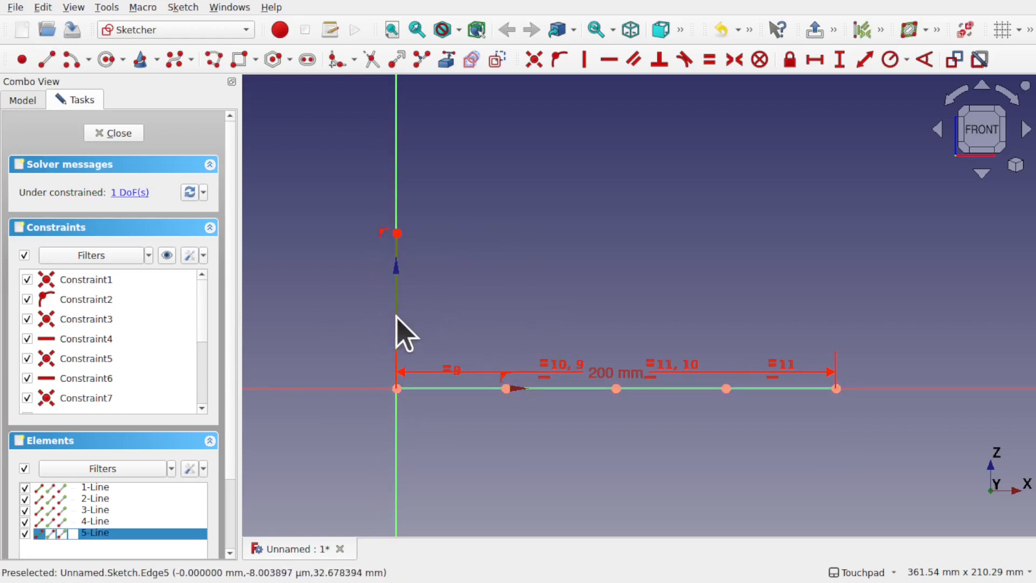
left_click(839, 59)
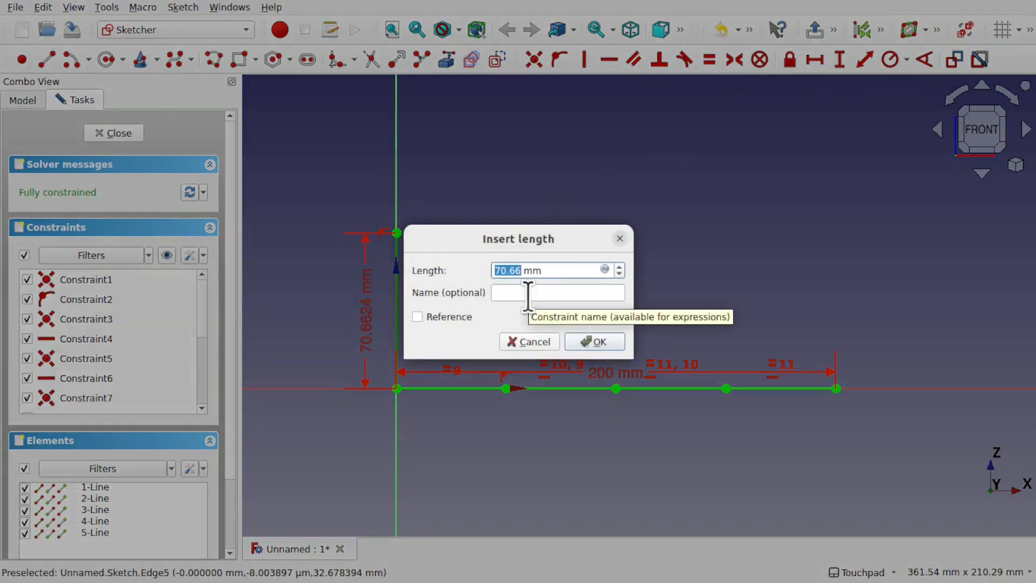
key("Return")
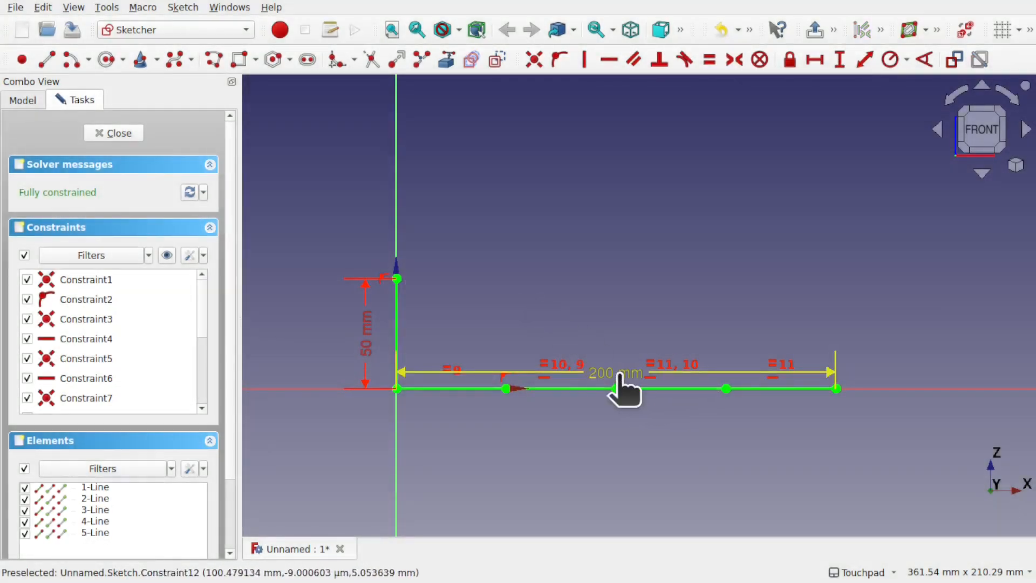
left_click_drag(620, 380, 626, 423)
left_click_drag(368, 345, 365, 348)
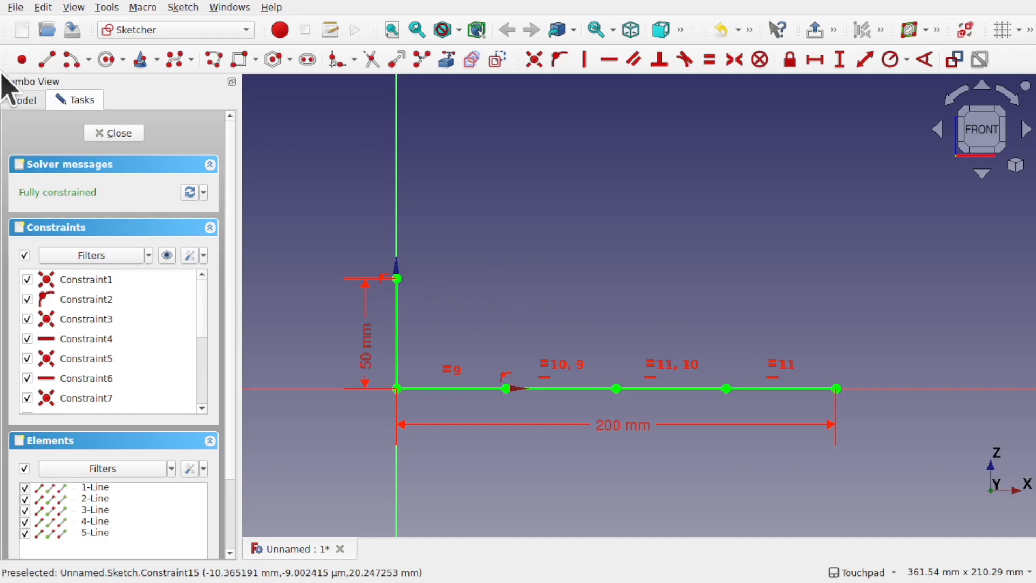
Place four separate points in a row above the polyline's four non-origin vertices, about 45 mm above the horizontal axis
left_click(22, 60)
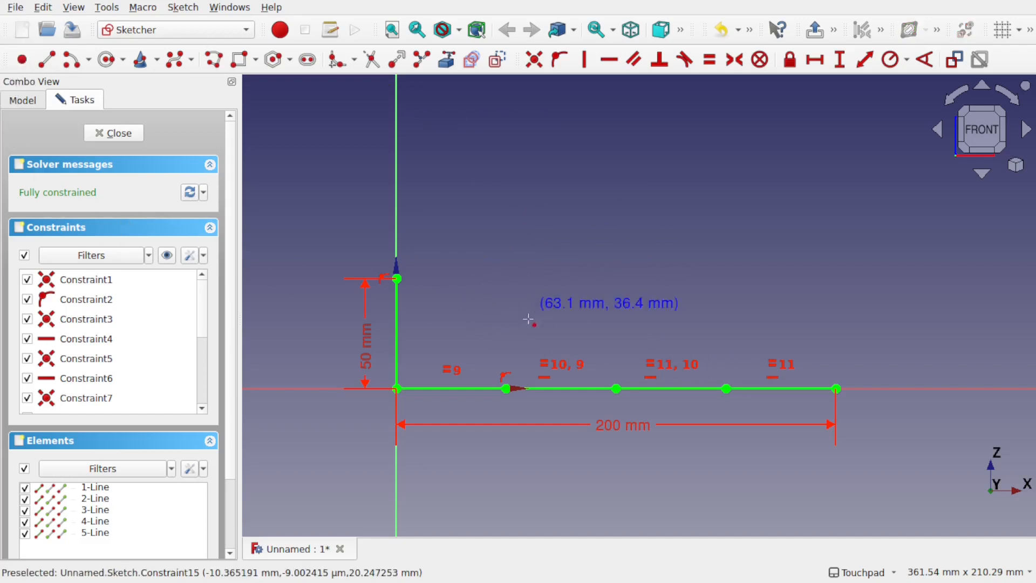
left_click(490, 283)
left_click(606, 289)
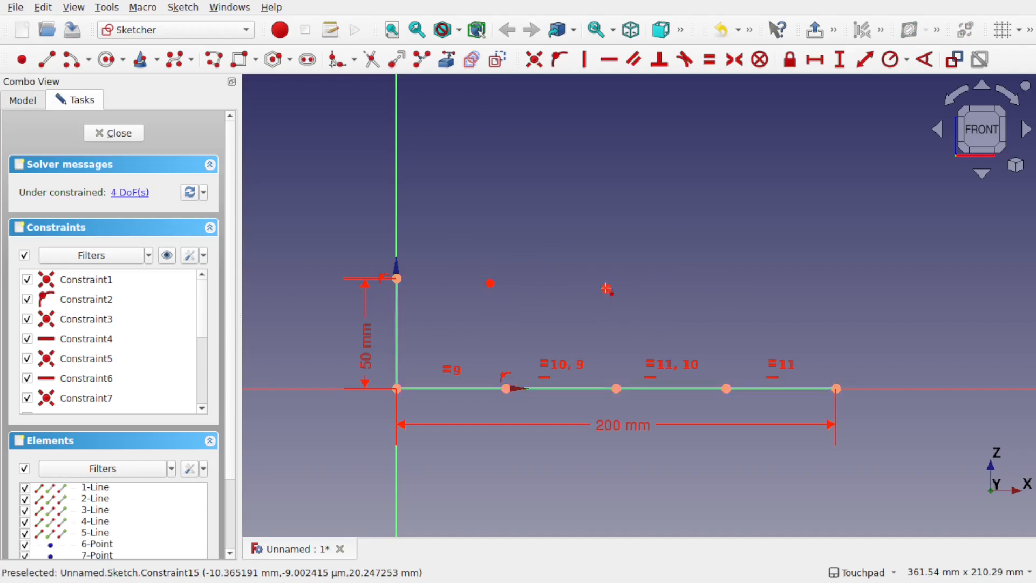
left_click(709, 289)
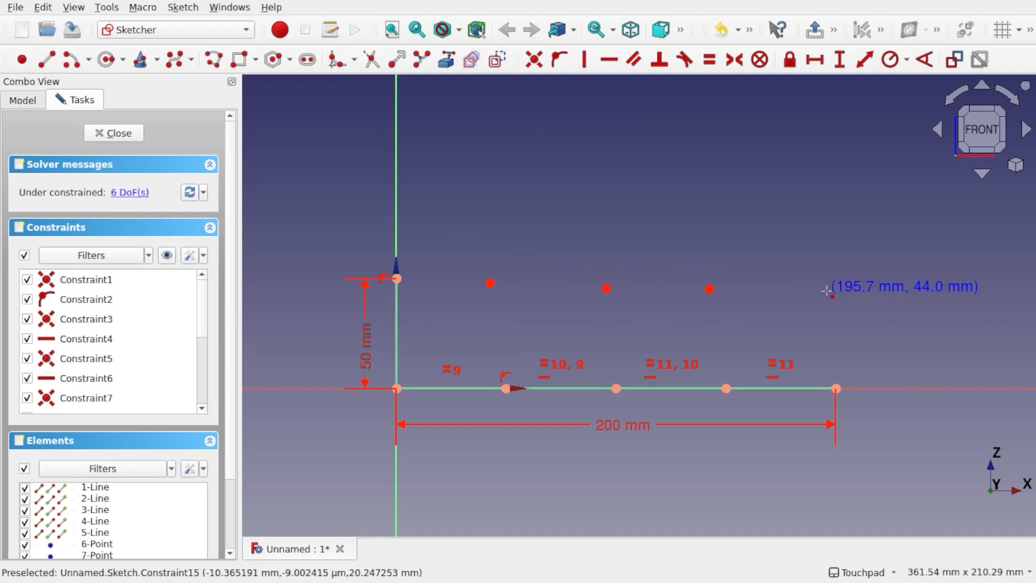
left_click(822, 289)
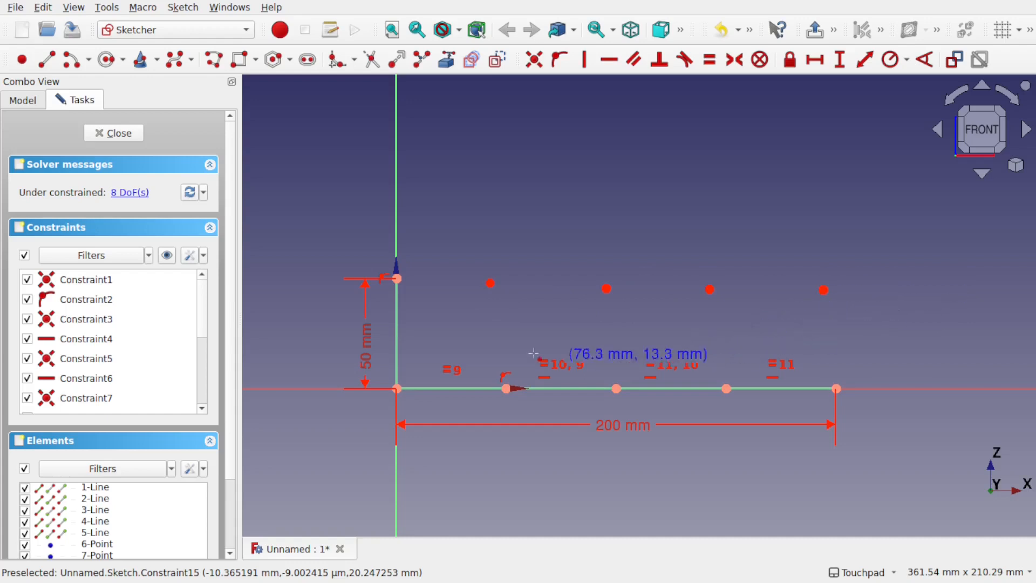
right_click(858, 332)
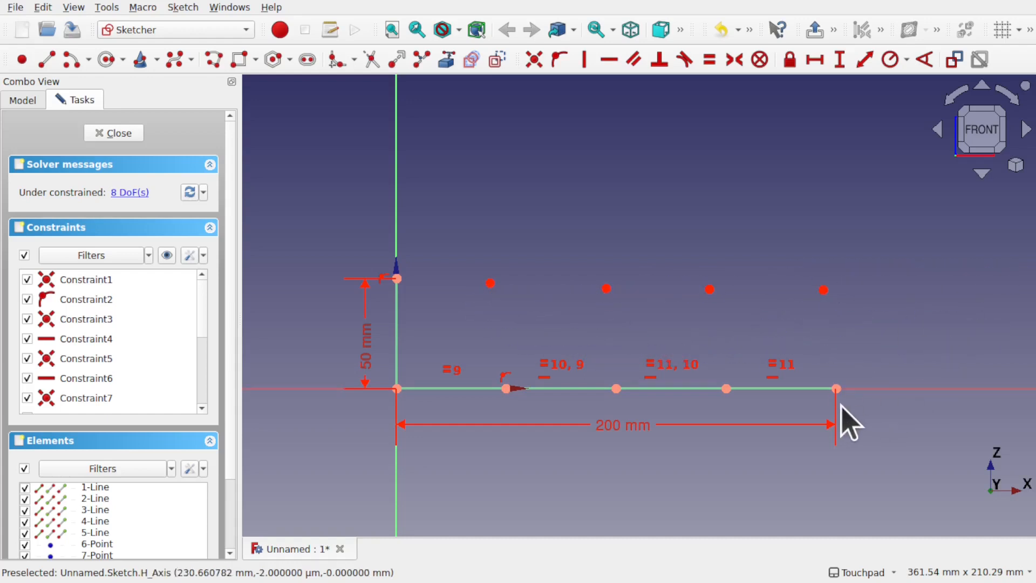
Apply vertical constraints between the two points farthest from the origin and the polyline vertices below them
left_click(825, 389)
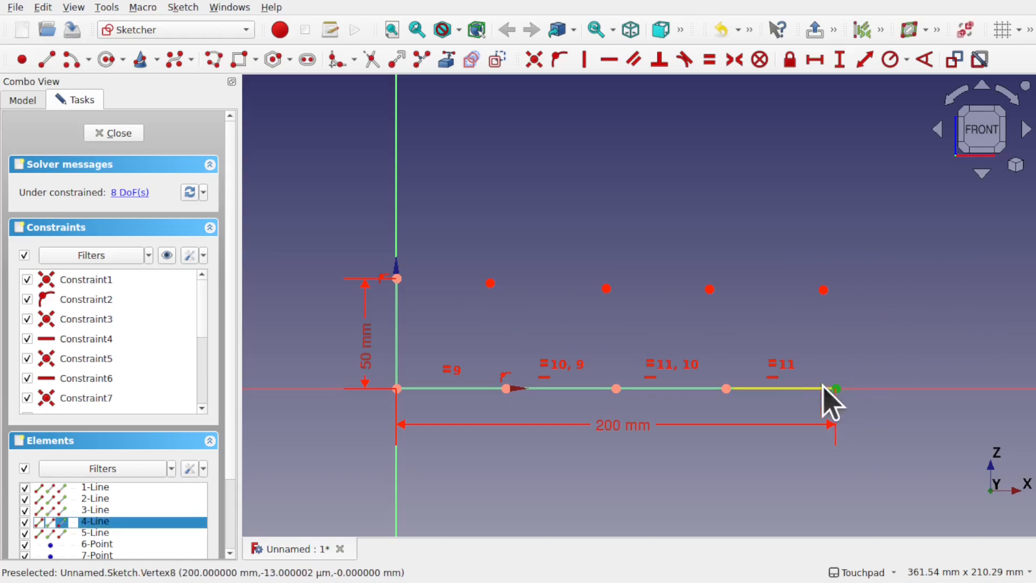
left_click(823, 290)
left_click(577, 61)
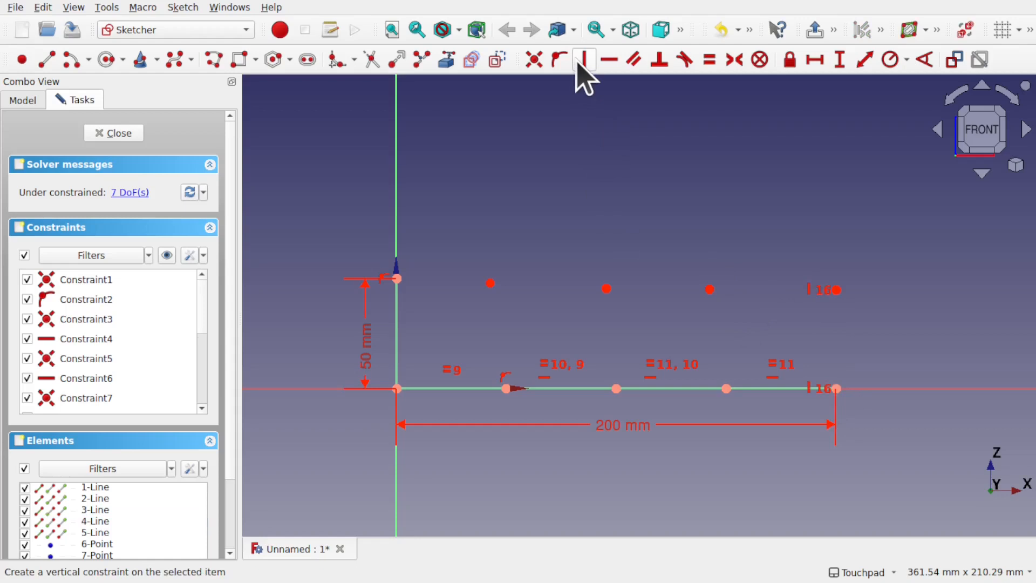
left_click(726, 389)
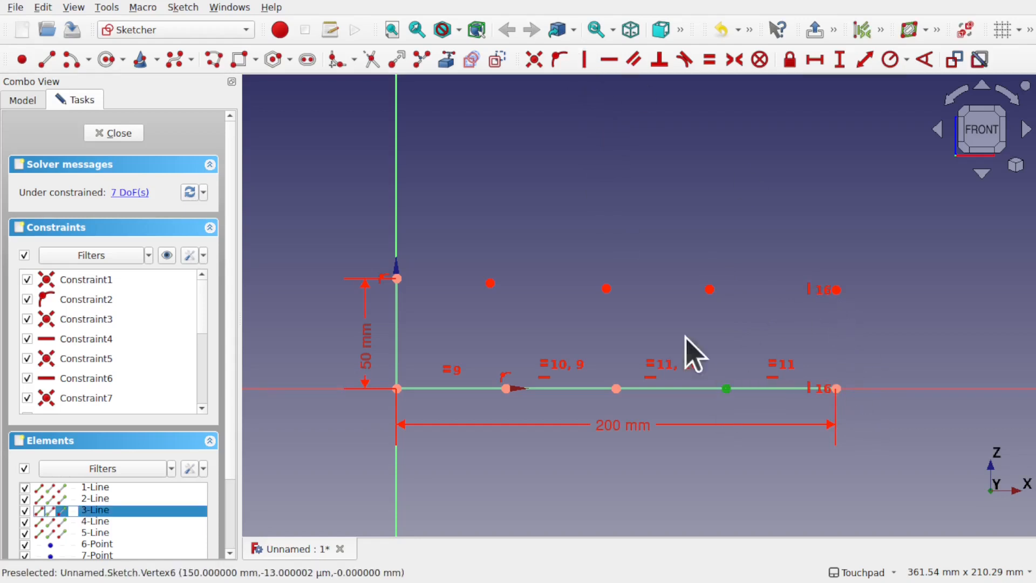
left_click(709, 289)
left_click(585, 61)
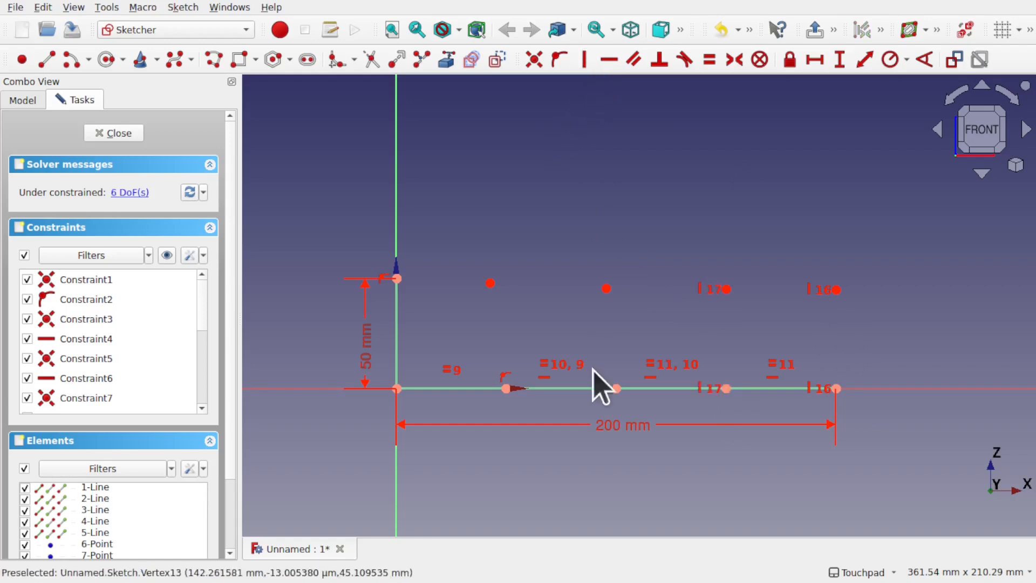
Constrain the two points nearest the origin vertically above their polyline vertices, then lower the nearest one to about 42 mm
left_click(618, 390)
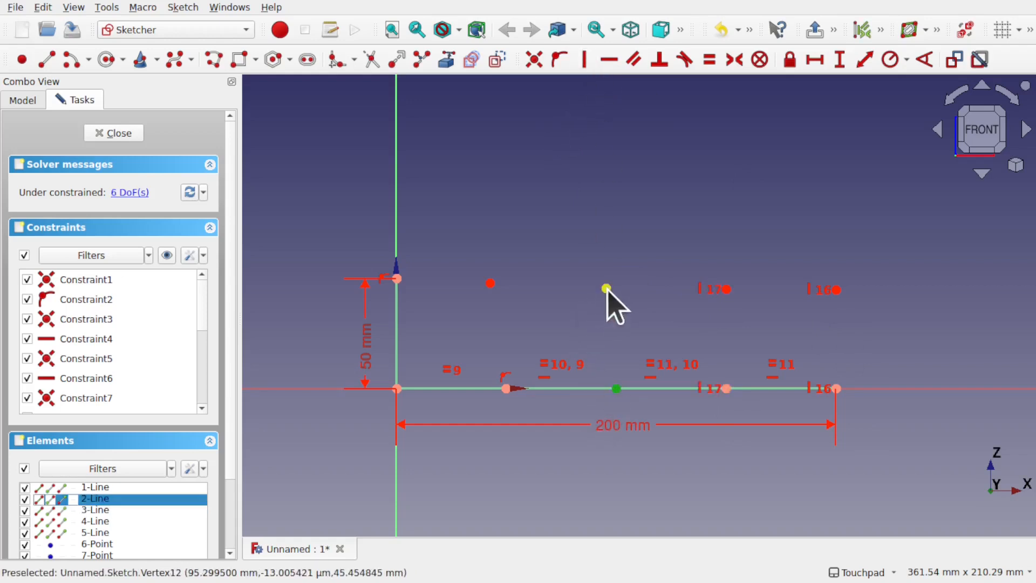
left_click(556, 253)
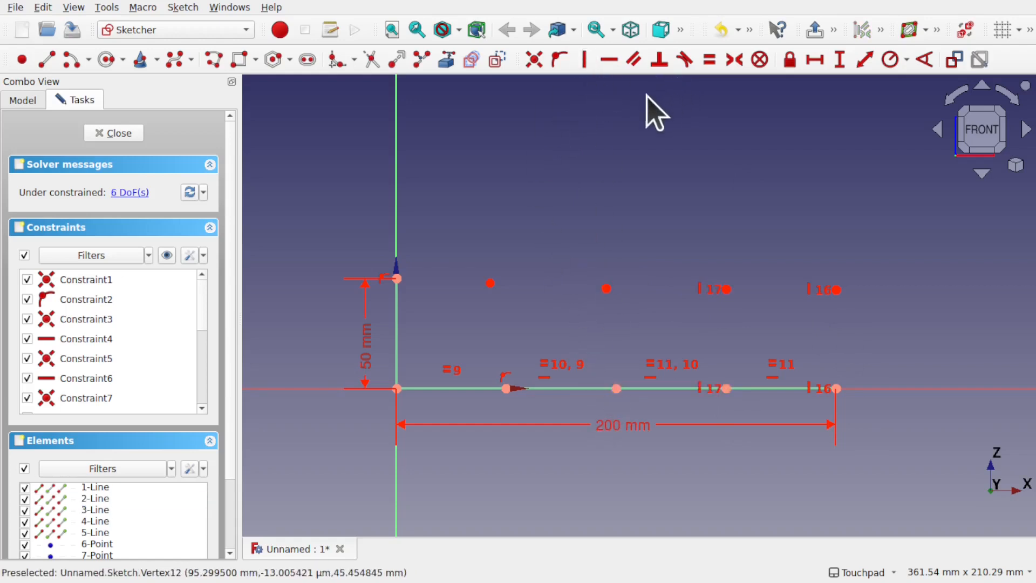
left_click(585, 61)
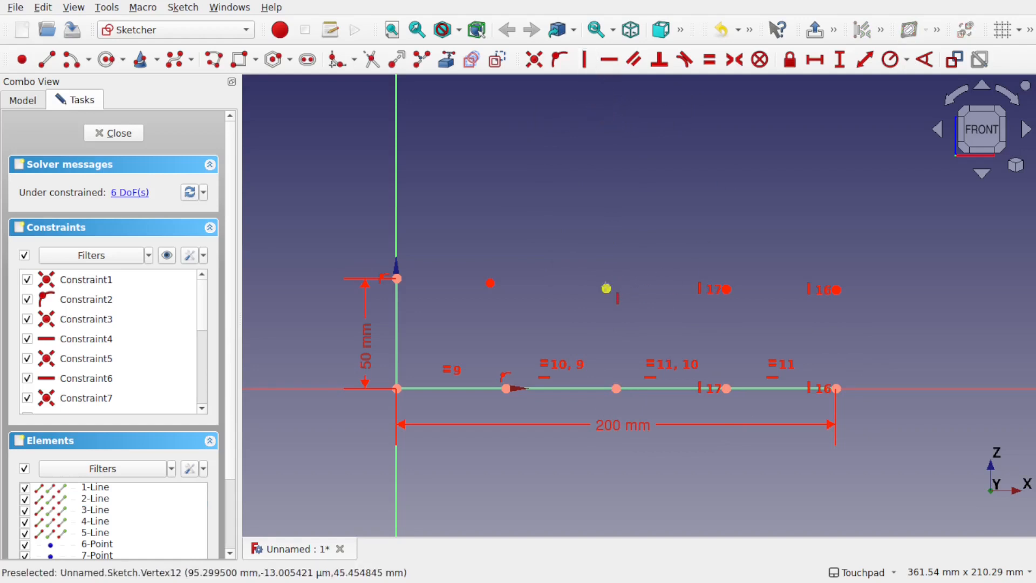
left_click(606, 287)
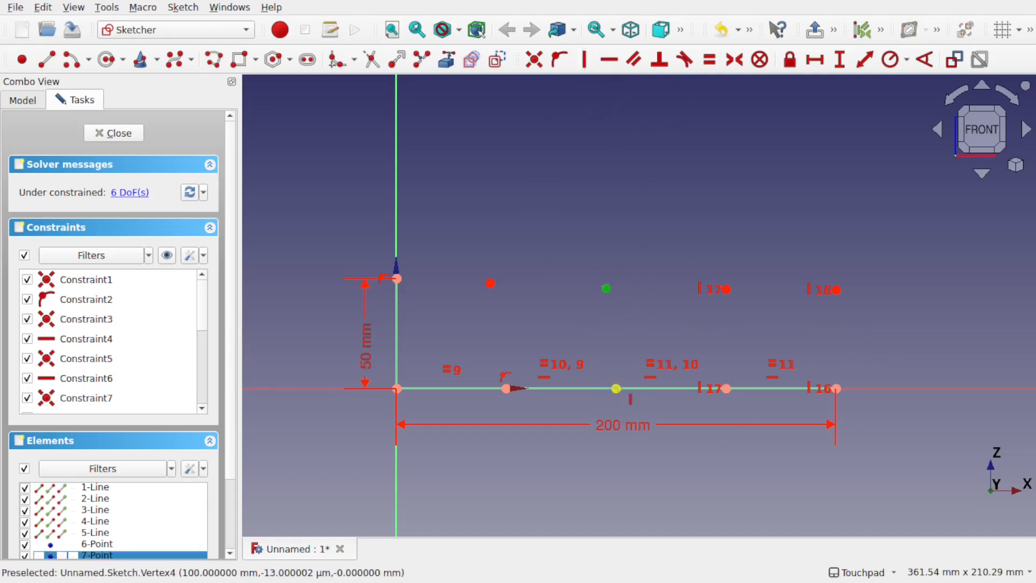
left_click(616, 388)
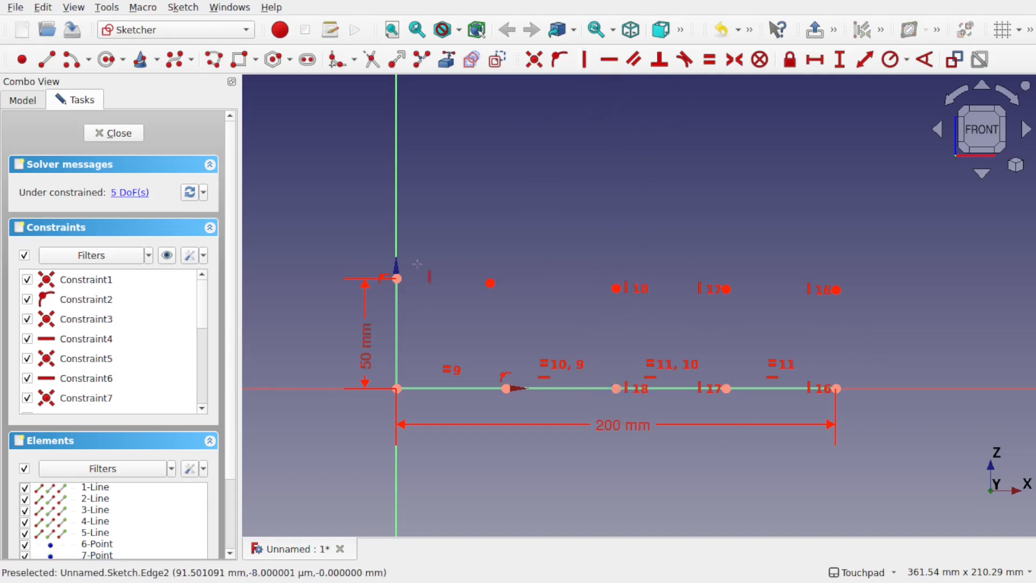
left_click(490, 283)
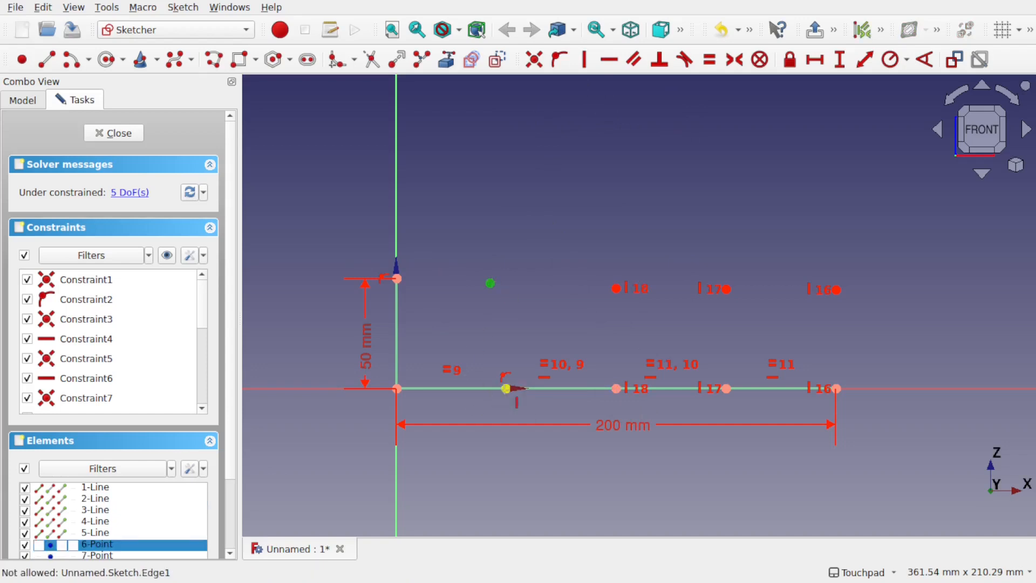
left_click(505, 388)
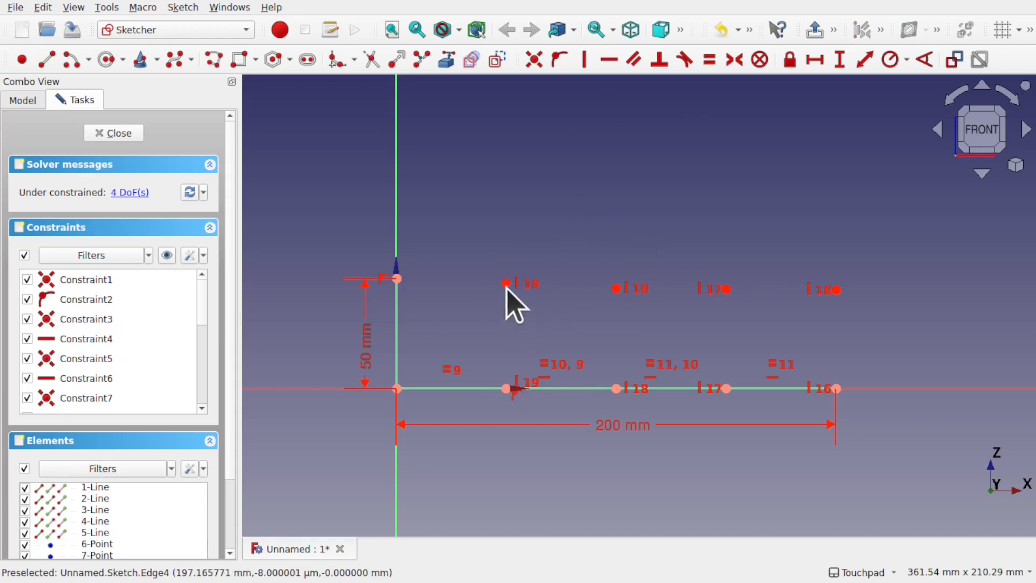
left_click_drag(506, 282, 506, 296)
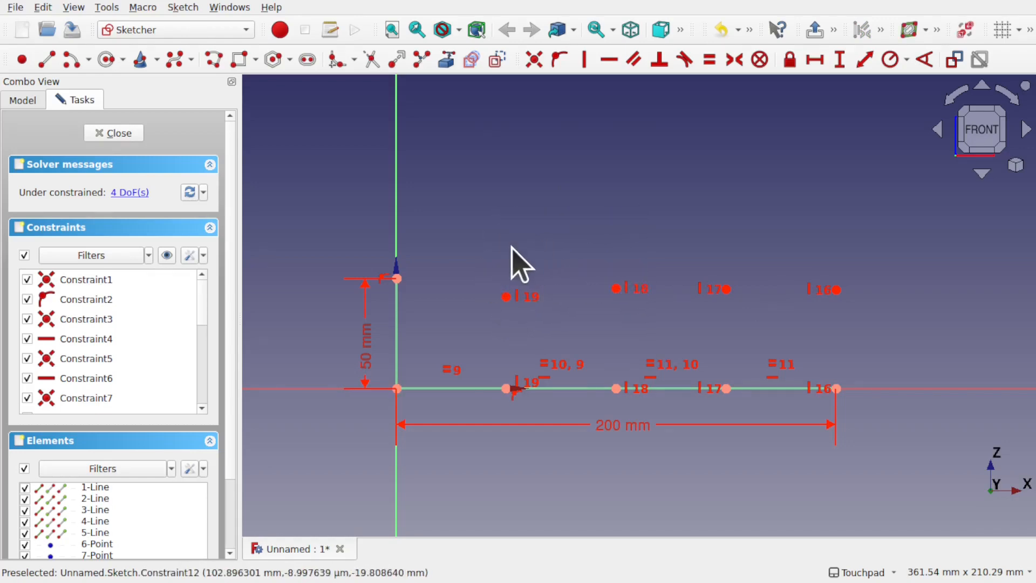
Name the vertical line's 50 mm dimension Point0
double_click(369, 349)
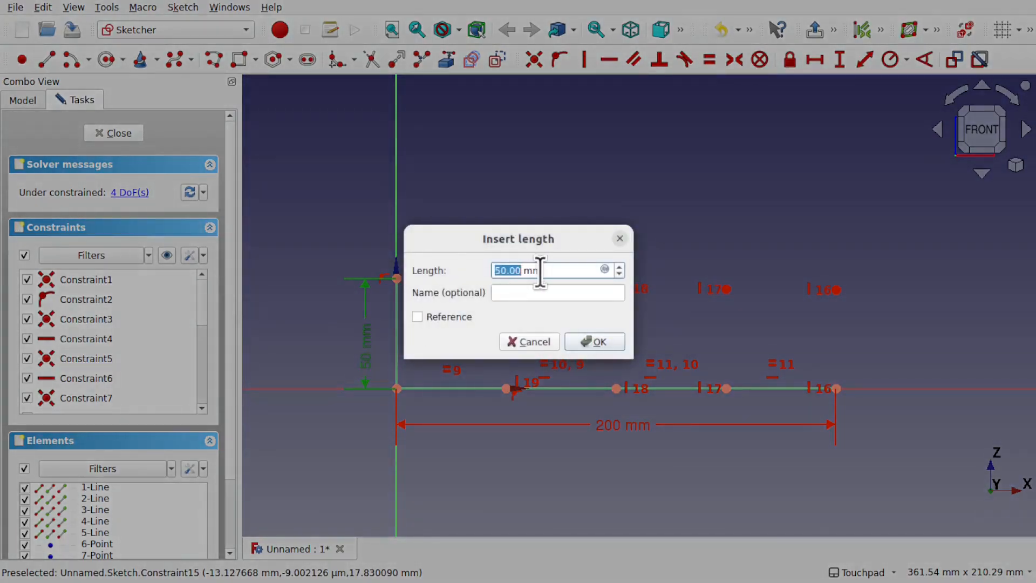
left_click(552, 293)
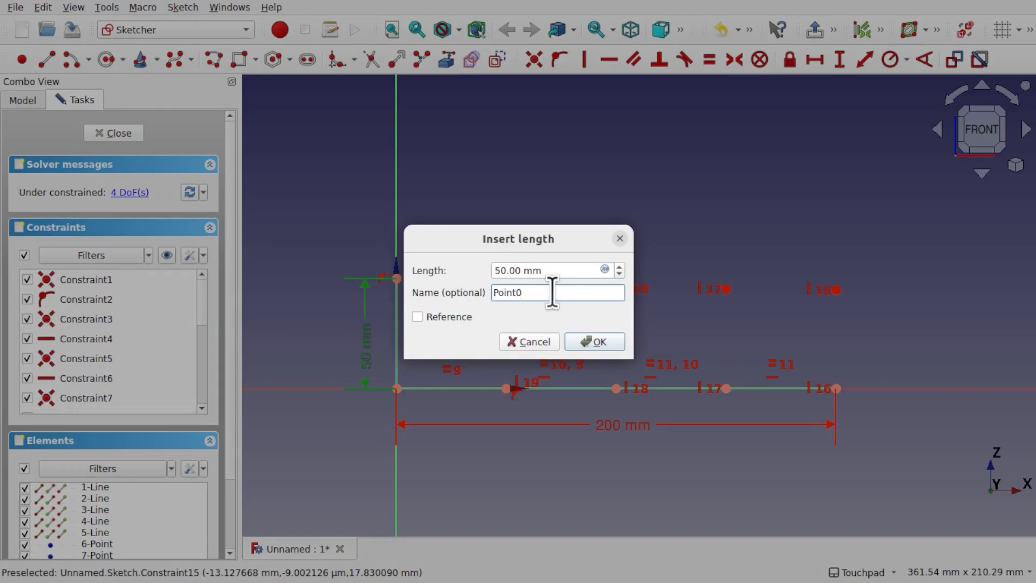
key("Return")
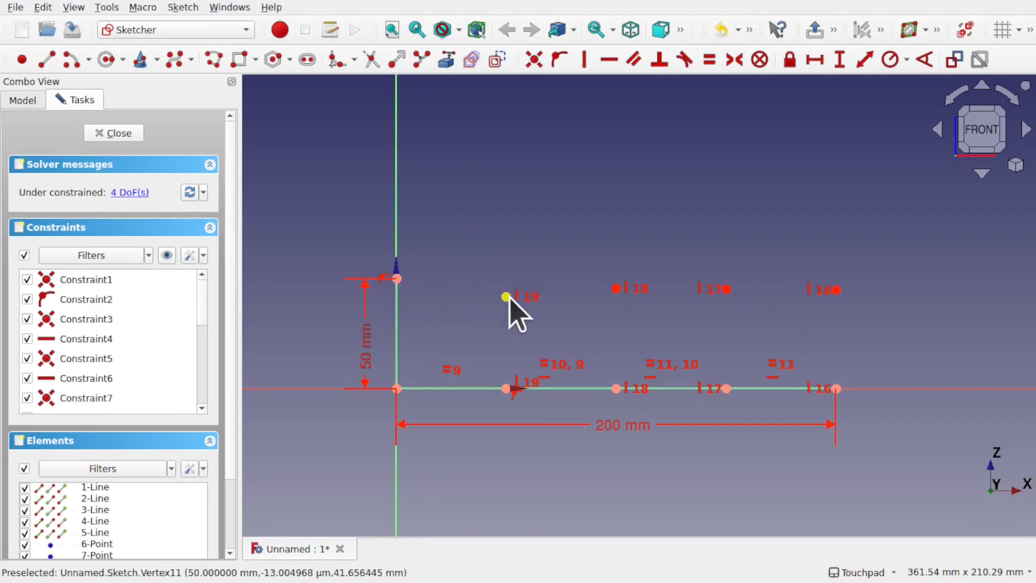
Add a vertical distance constraint named Point1 between the first free point and the vertex below it, keeping its proposed length
left_click(505, 389)
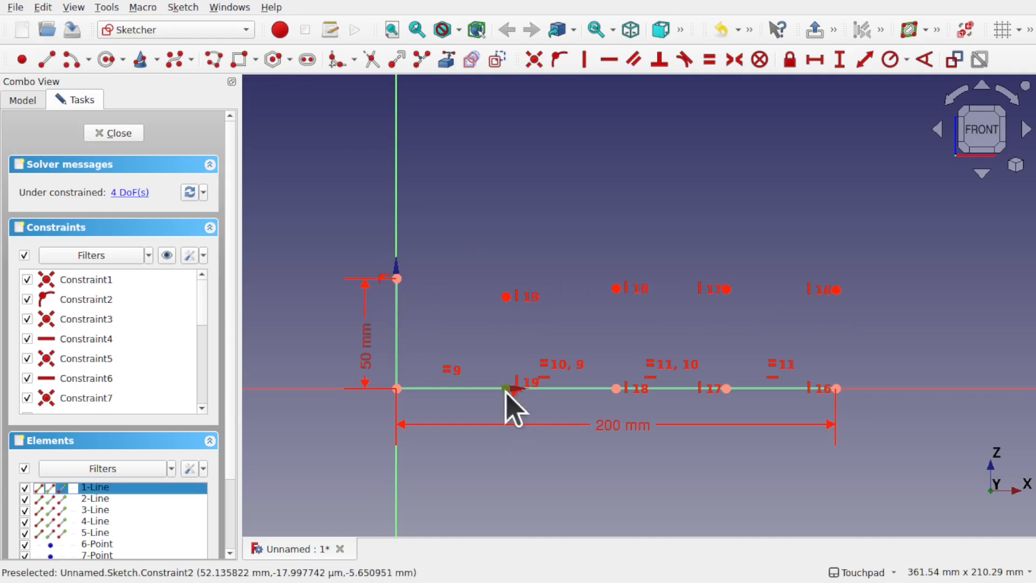
left_click(506, 296)
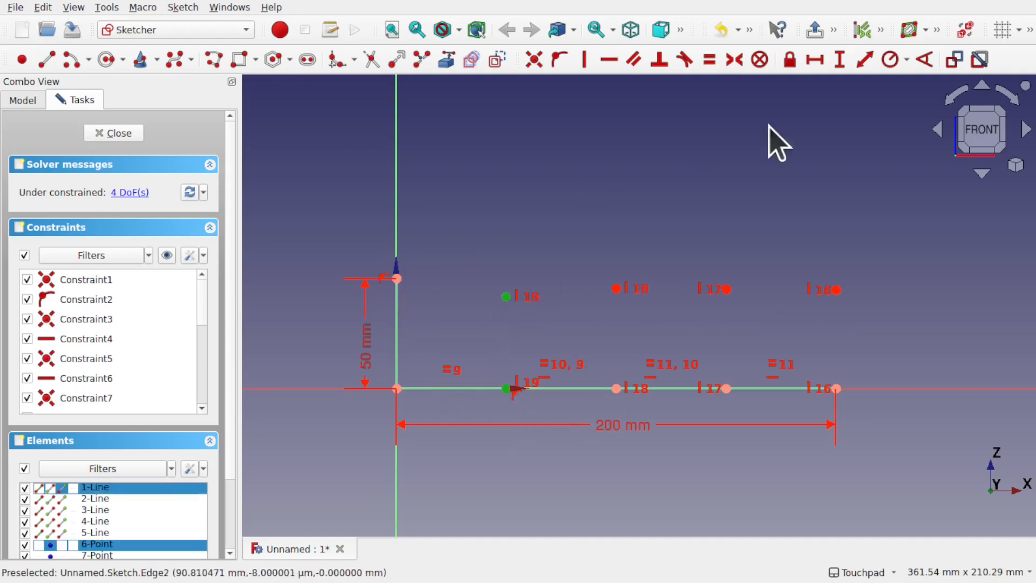
left_click(840, 62)
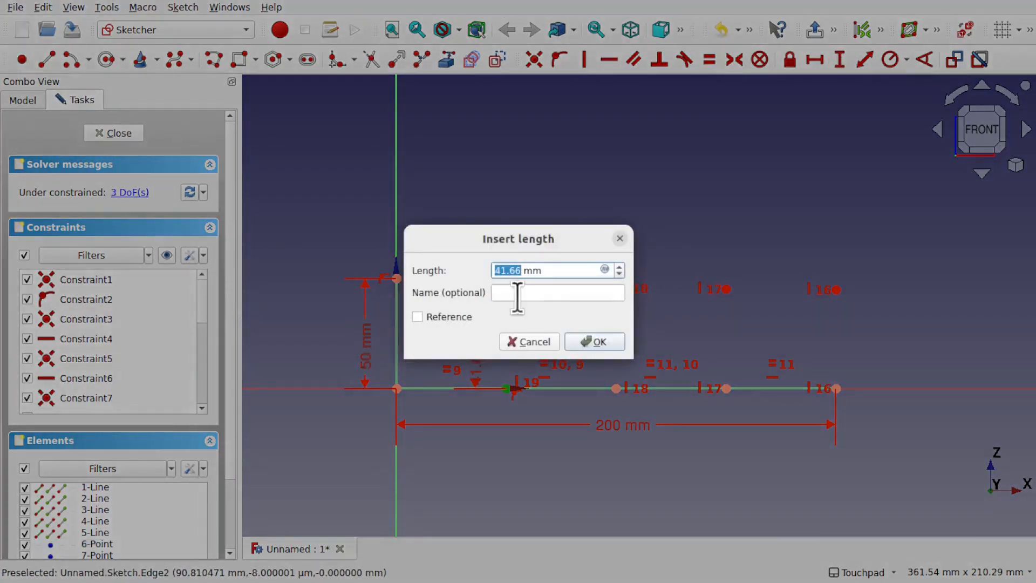
left_click(517, 294)
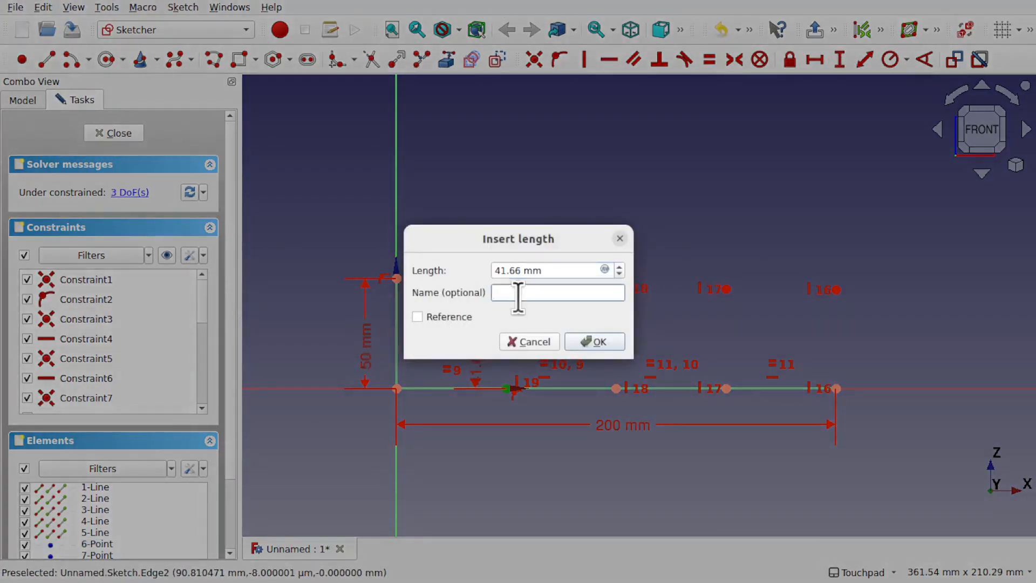
type("Point1")
left_click(593, 342)
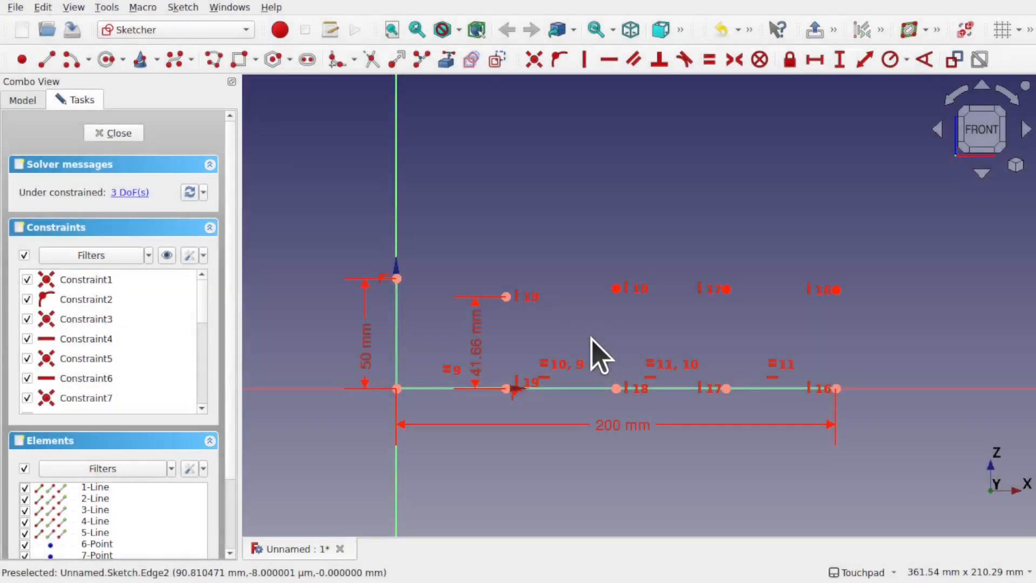
Add a vertical distance constraint named Point2 between the second free point and the vertex below it, keeping its proposed length
left_click(616, 388)
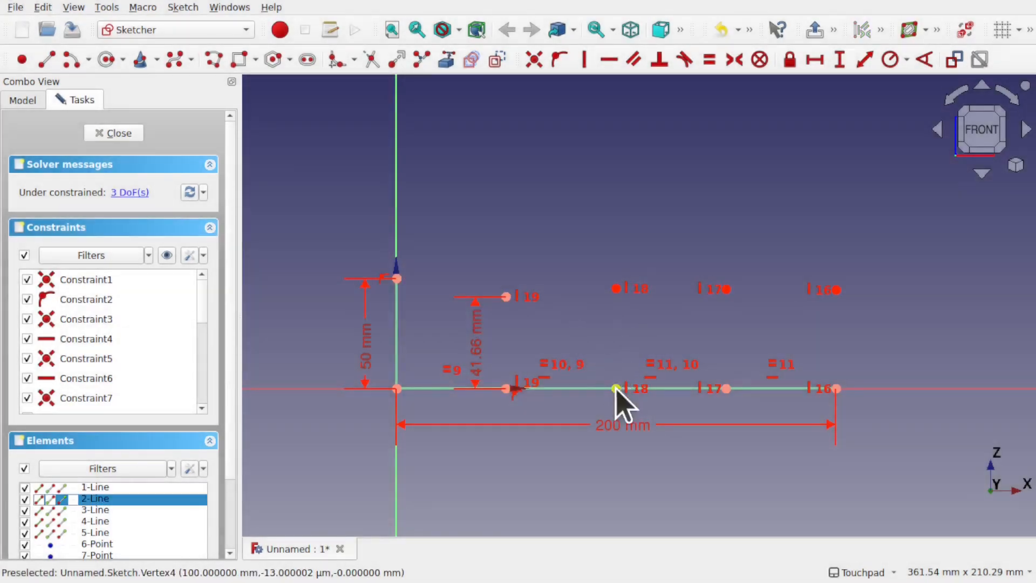
left_click(616, 288)
left_click(839, 59)
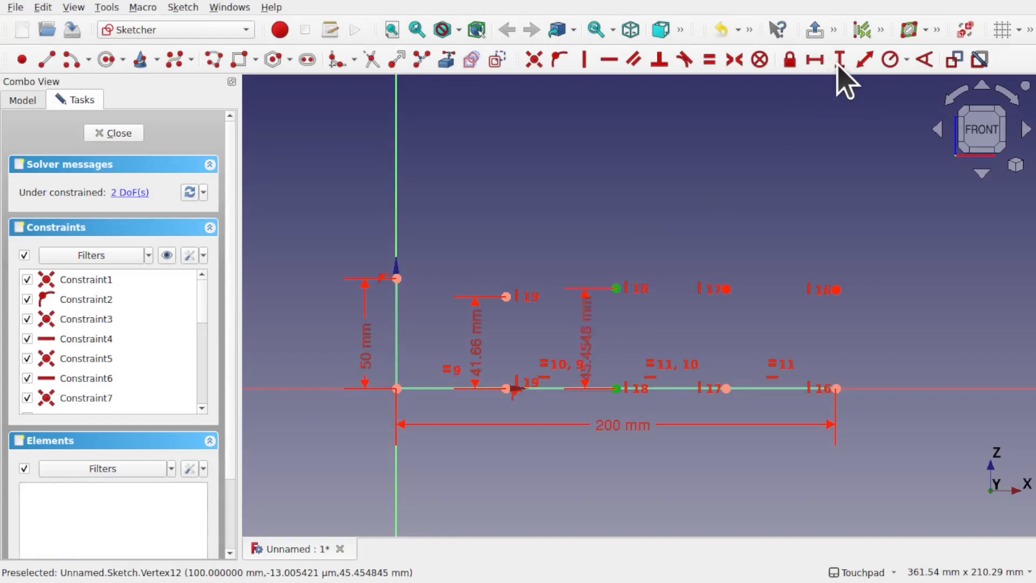
left_click(539, 292)
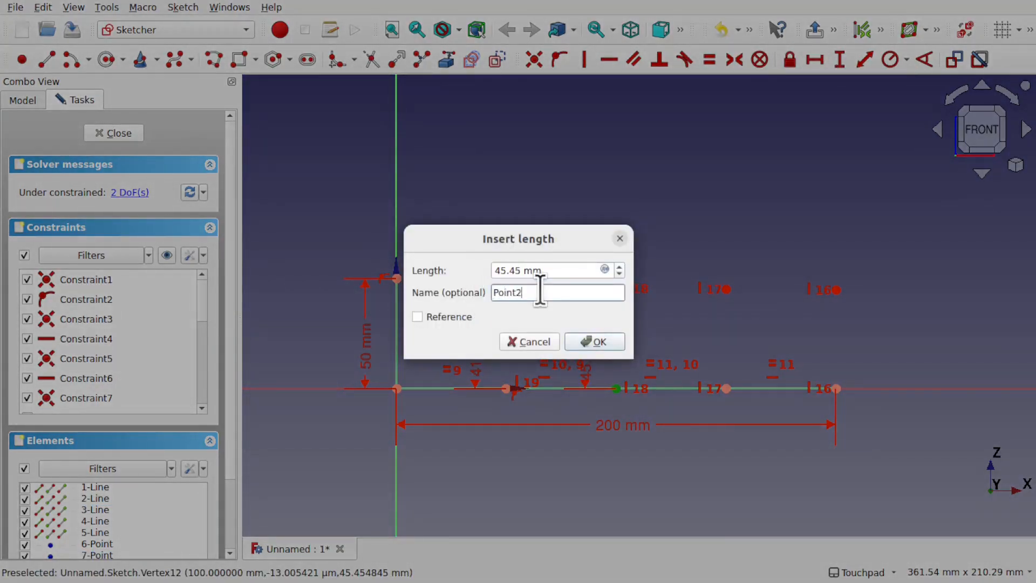
type("Point2")
key("Return")
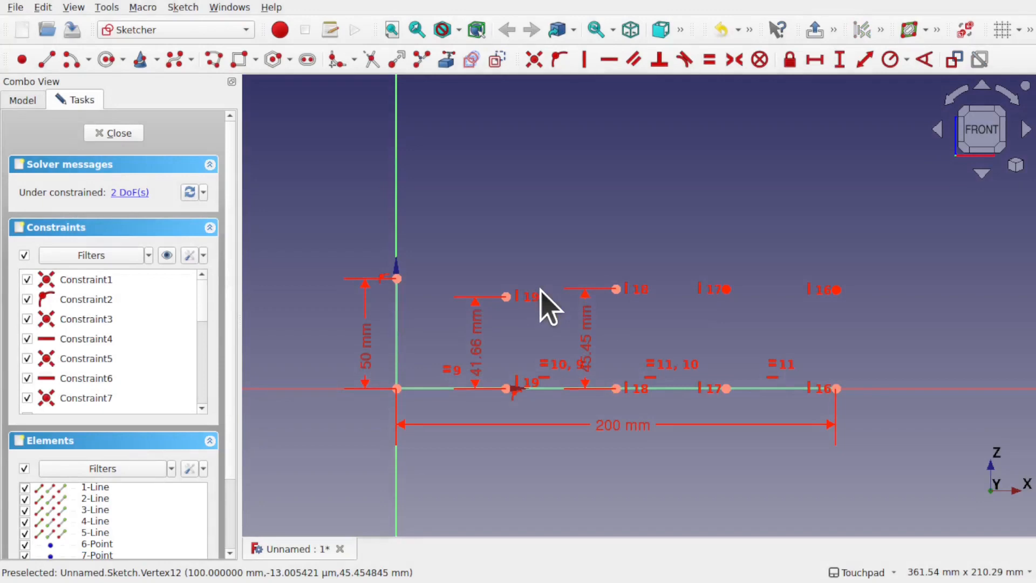
Add a vertical distance constraint named Point3 between the third free point and the vertex below it, keeping its proposed length
left_click(725, 389)
key("shift")
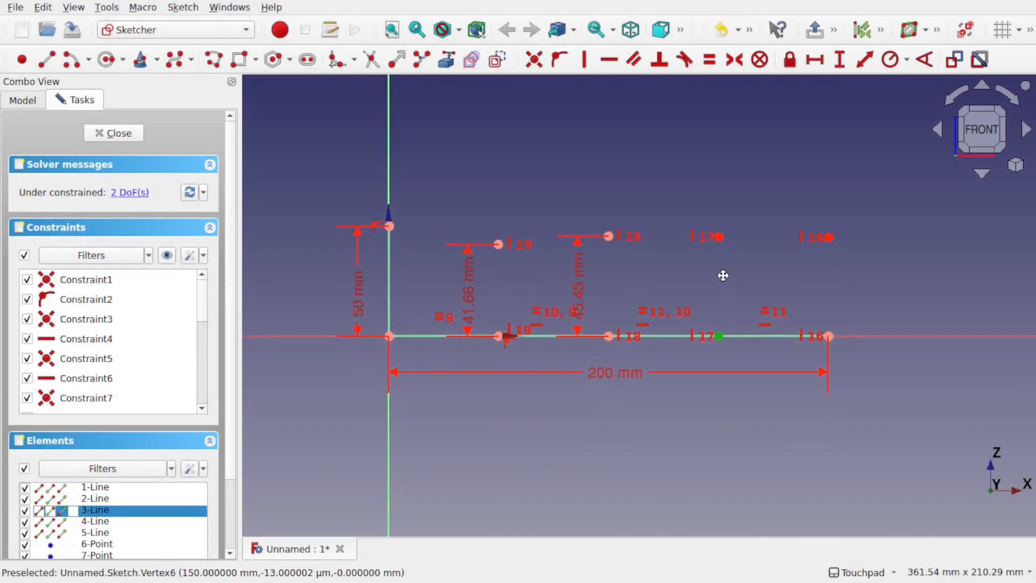
left_click_drag(722, 275, 723, 278, "shift")
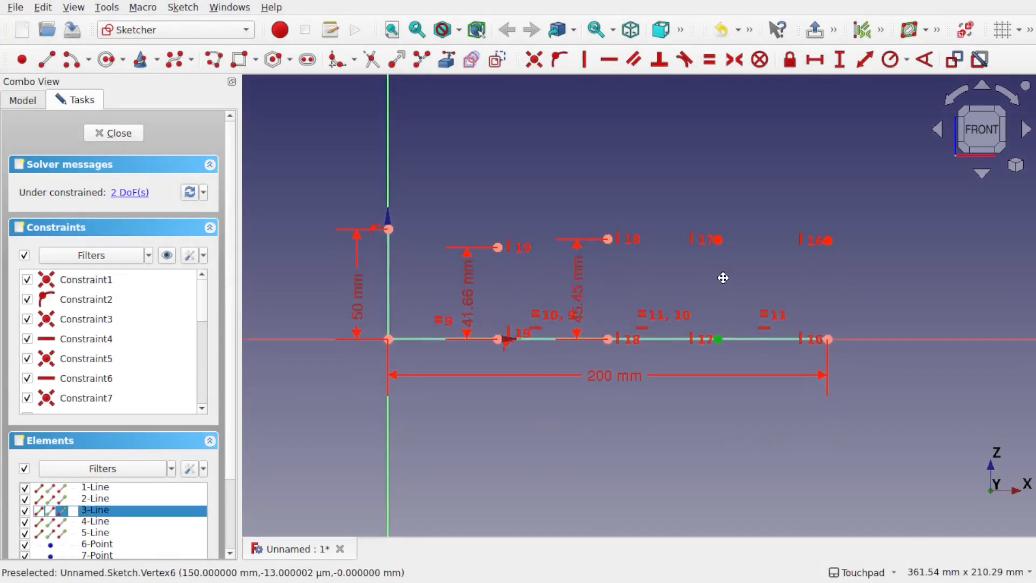
left_click(719, 240)
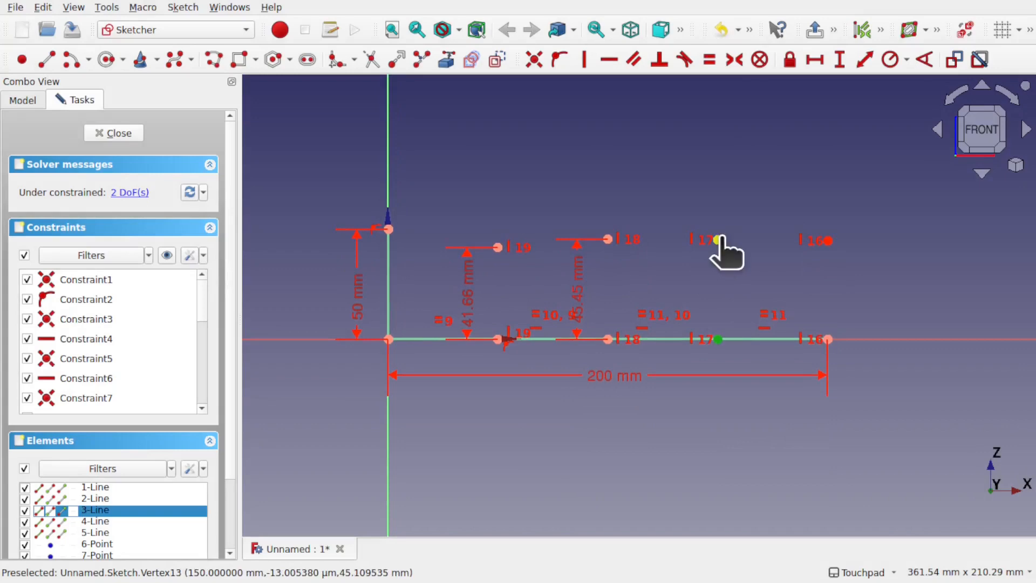
left_click(840, 60)
left_click(564, 293)
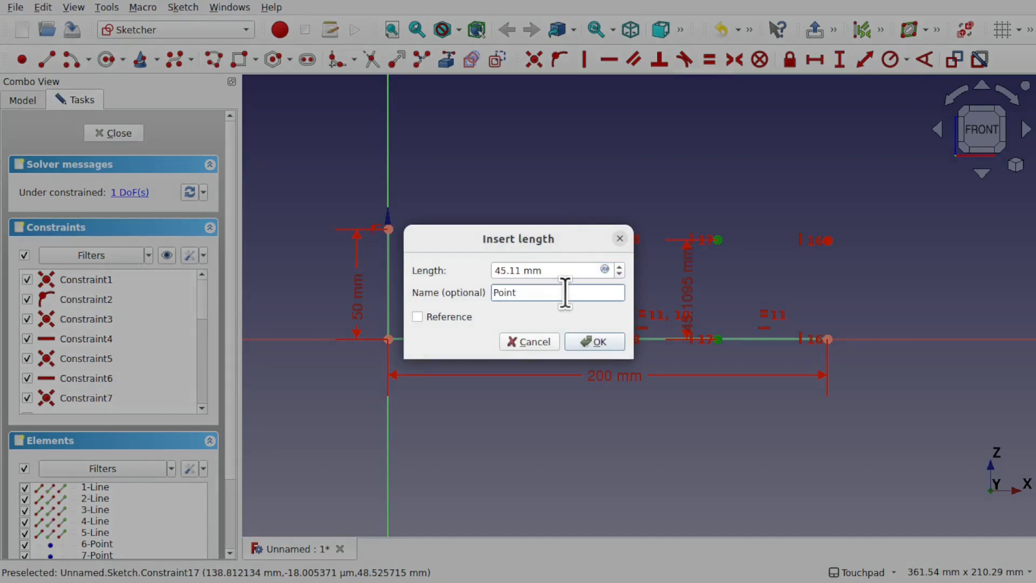
key("Return")
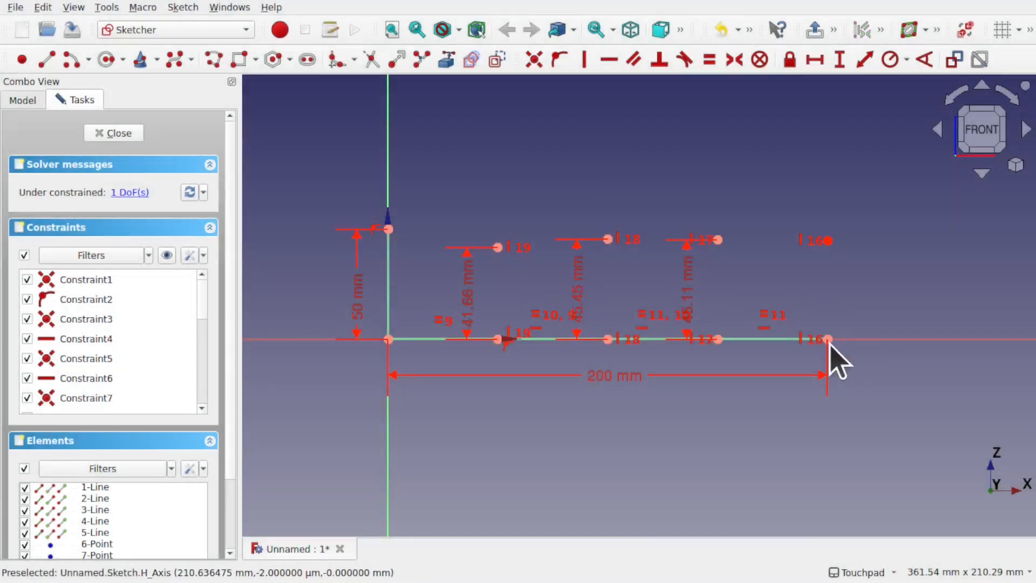
Add a vertical distance constraint named Point4 between the farthest free point and the polyline's end vertex, keeping its proposed length
left_click(828, 339)
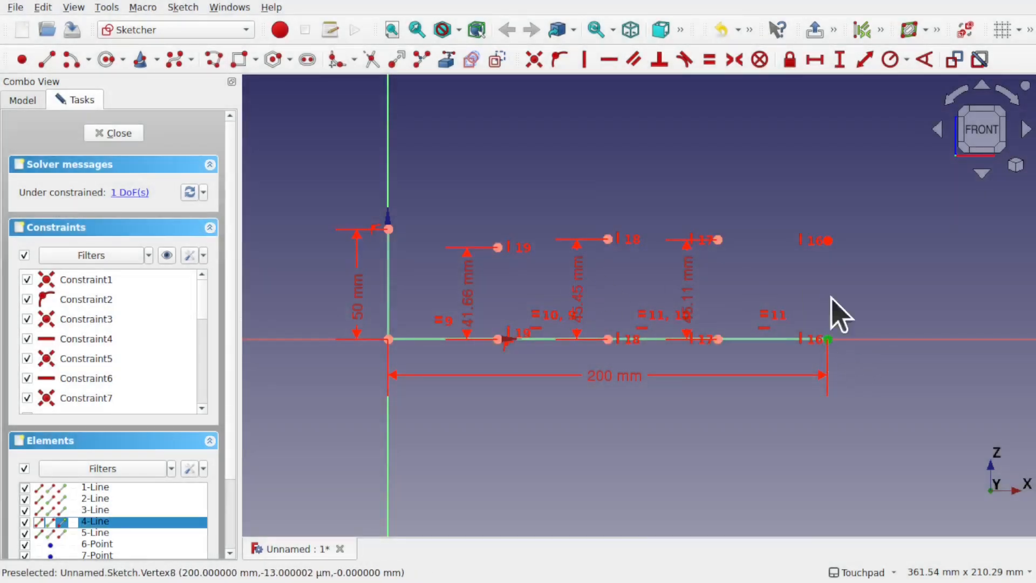
left_click(828, 241)
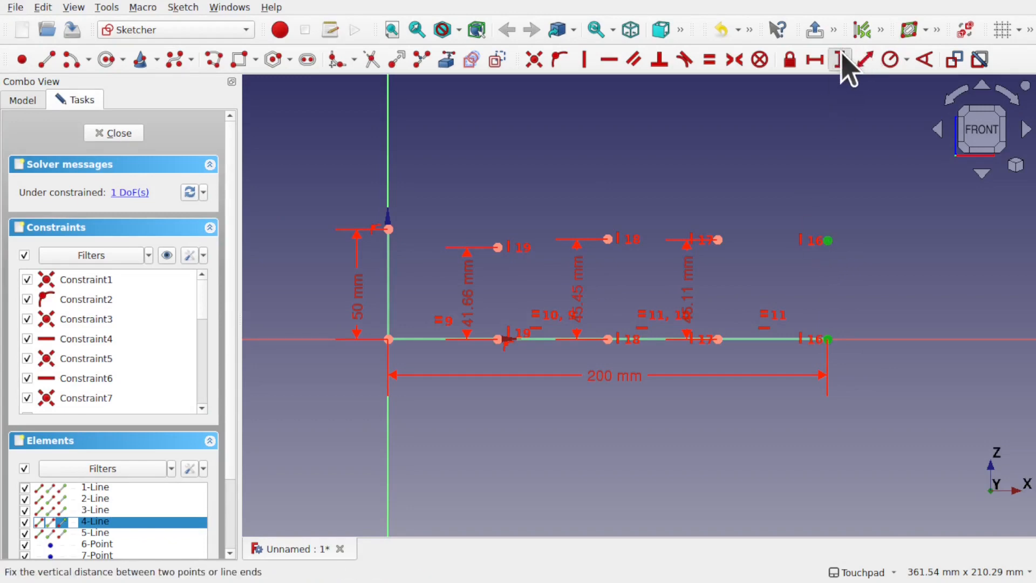
left_click(839, 59)
left_click(548, 293)
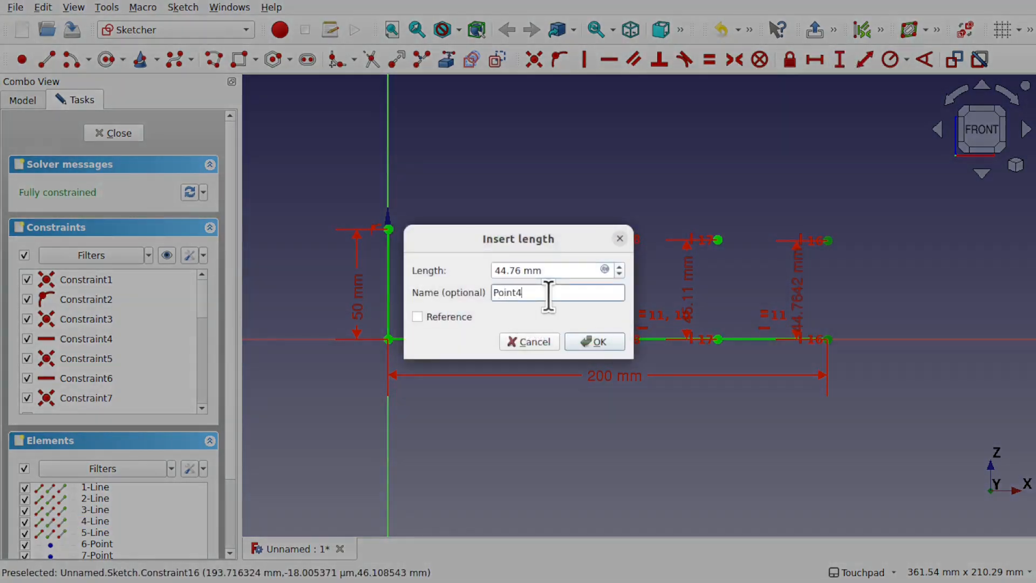
key("Return")
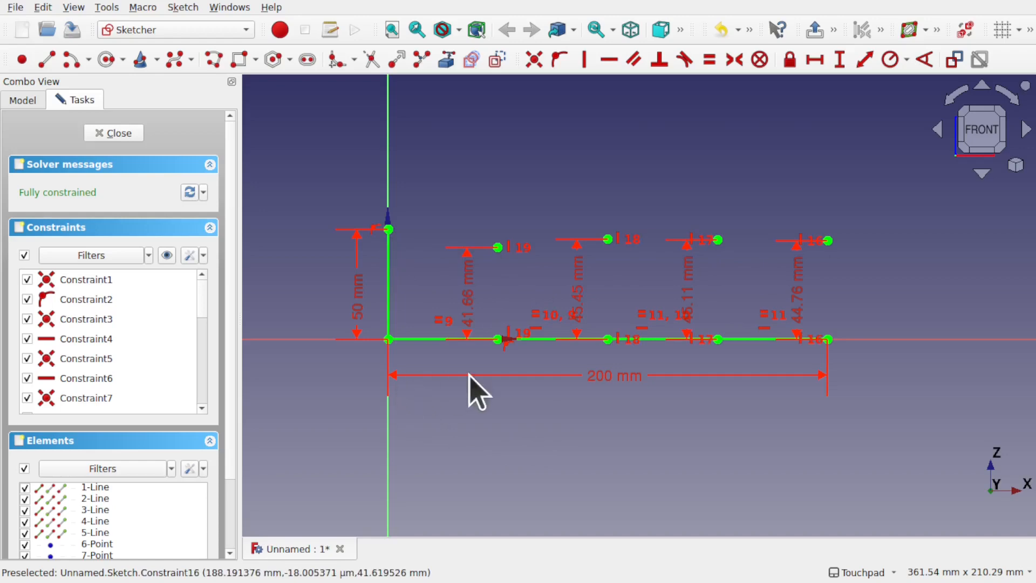
Name the 200 mm horizontal dimension Length
left_click(627, 373)
double_click(627, 373)
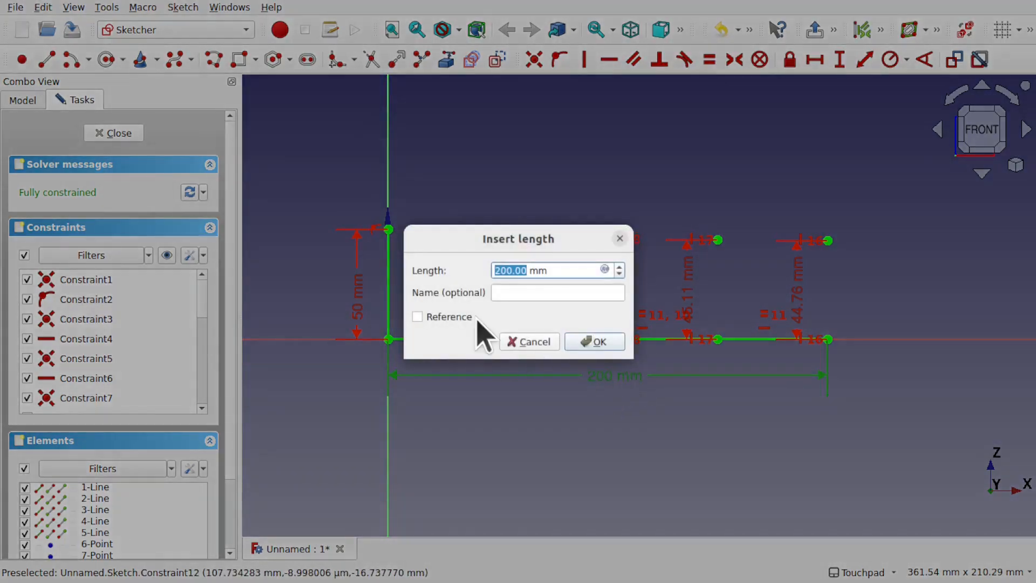
left_click(547, 292)
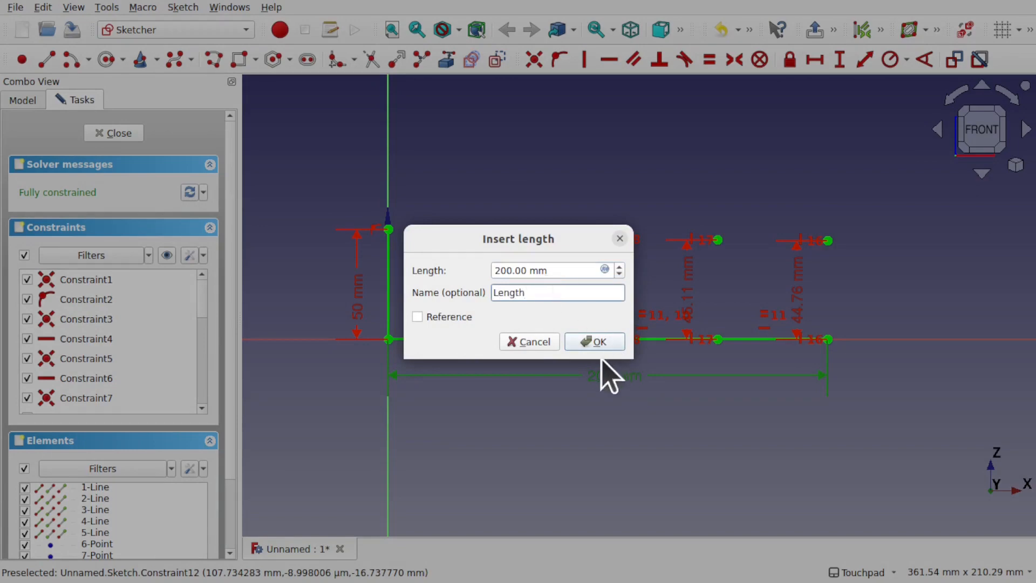
left_click(593, 345)
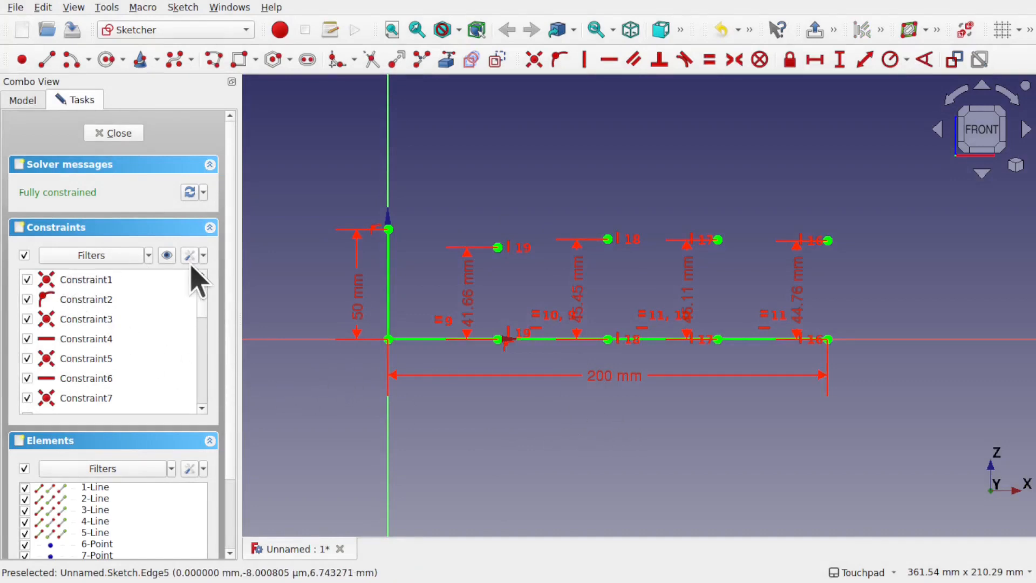
Hide all constraints and draw a B-spline with control points on the vertical line's upper end and the four free points in order
left_click(168, 256)
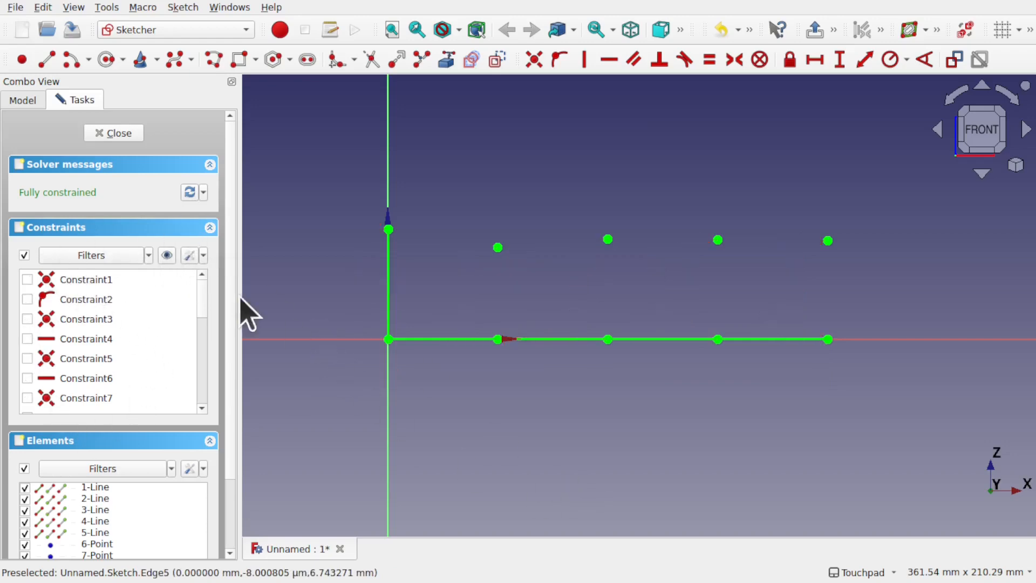
left_click(176, 59)
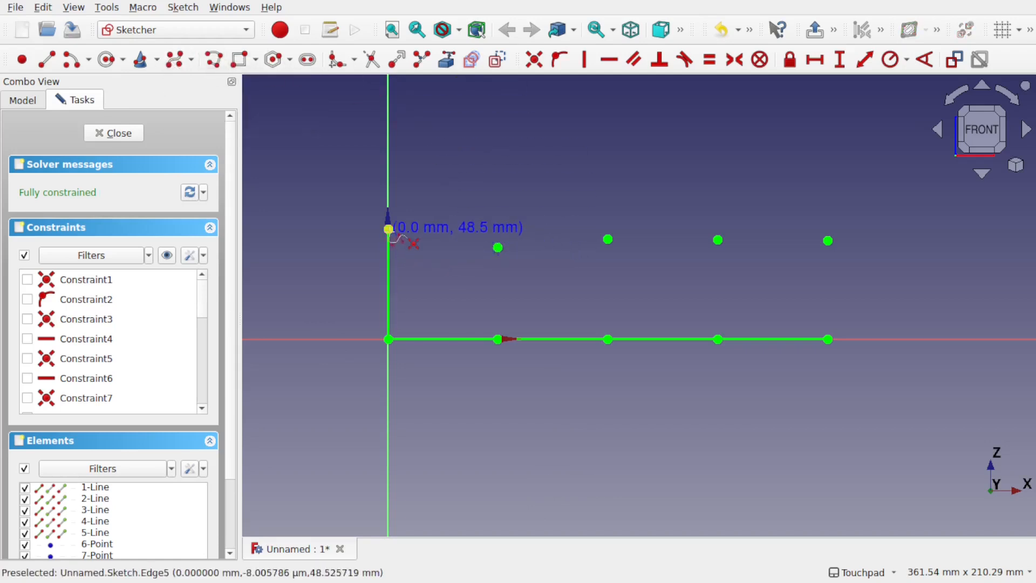
left_click(388, 229)
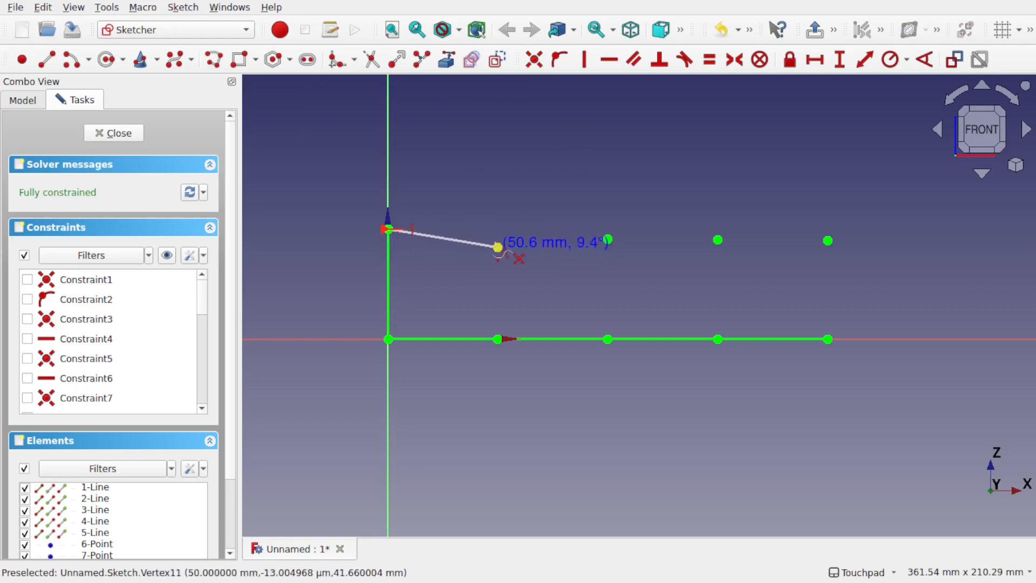
left_click(497, 247)
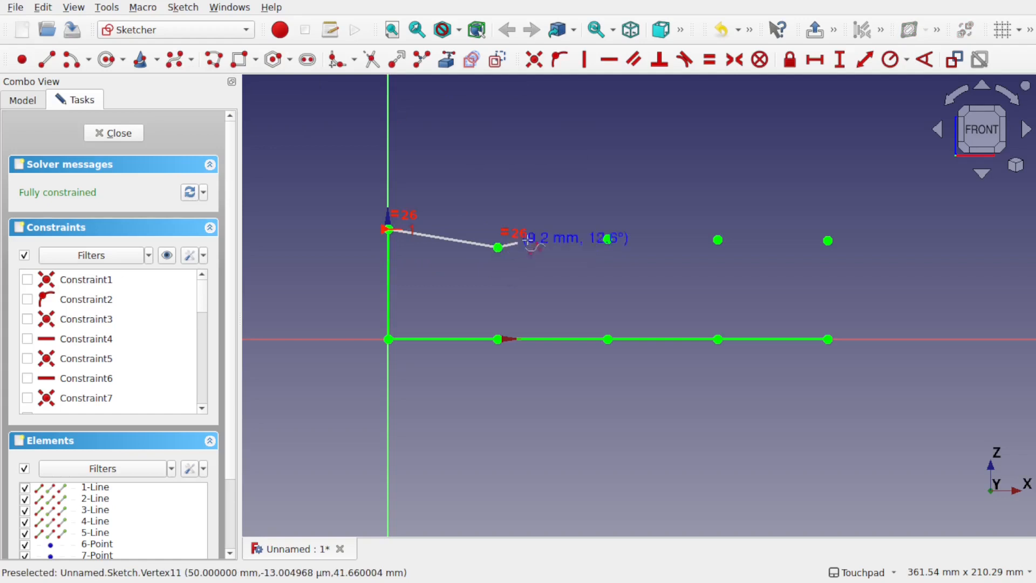
left_click(608, 239)
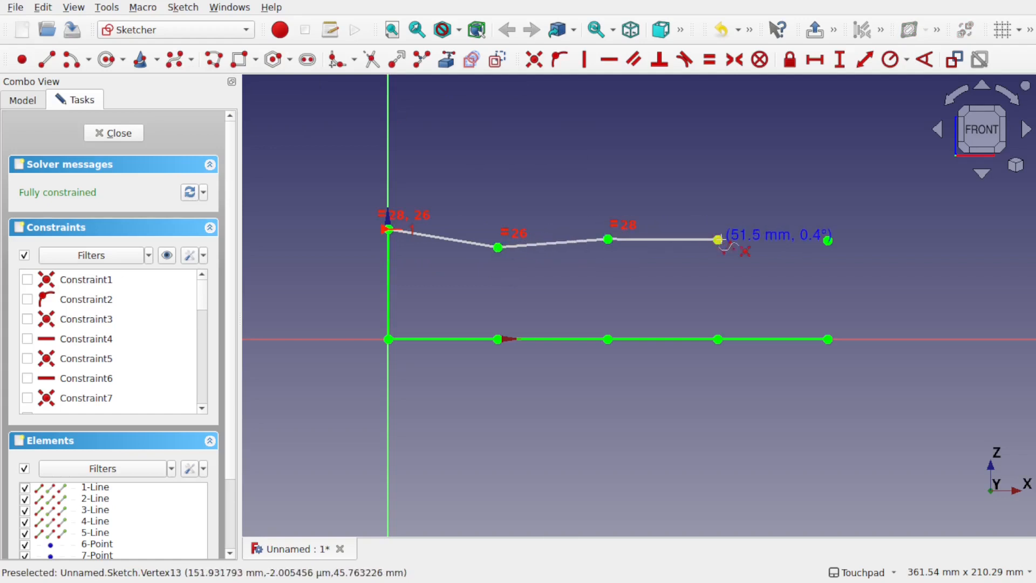
left_click(717, 239)
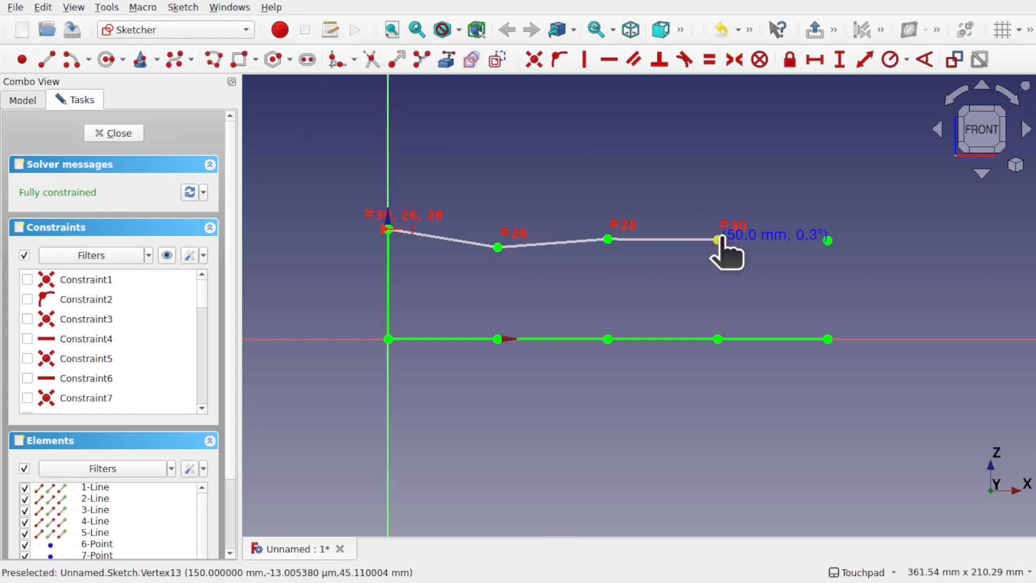
left_click(828, 240)
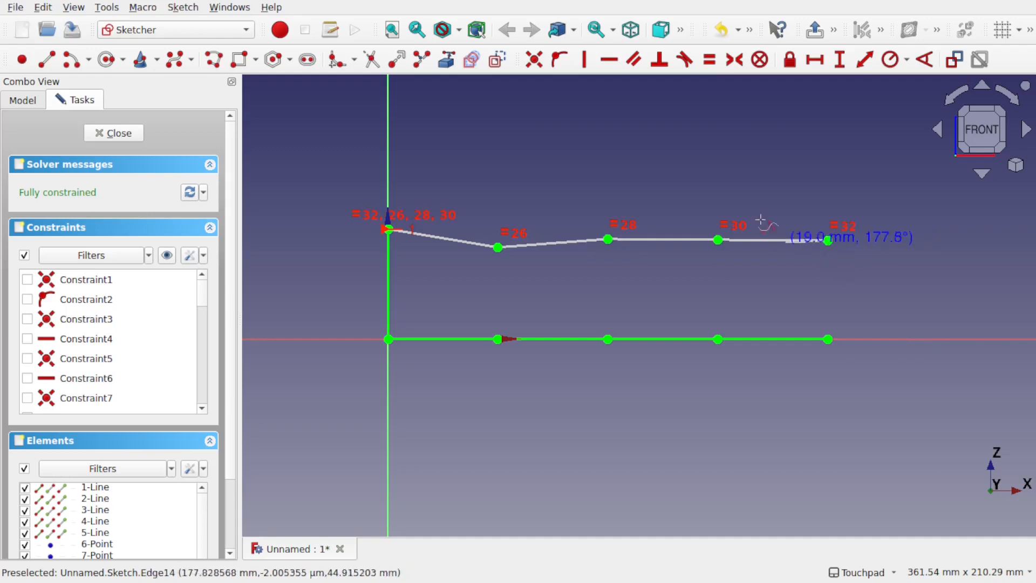
right_click(798, 200)
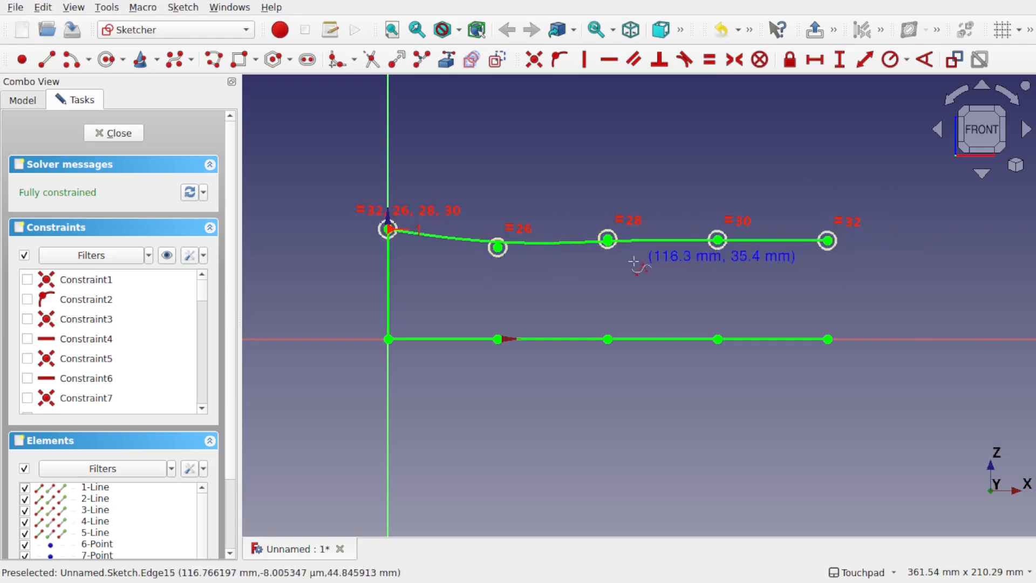
scroll(634, 261, "up", 3)
scroll(634, 261, "down", 3)
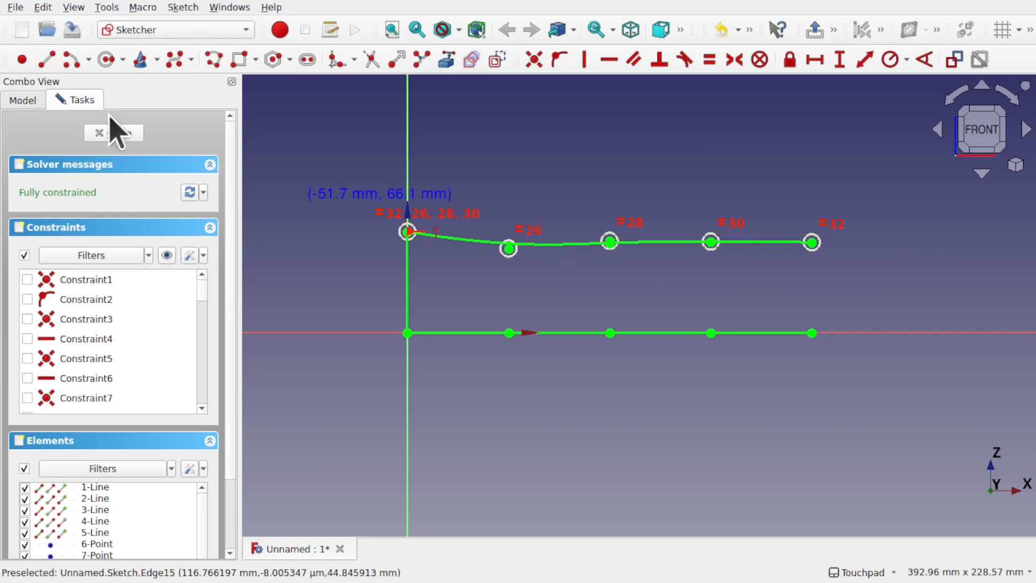
Close the sketch and expand its named constraints in the data properties
left_click(114, 135)
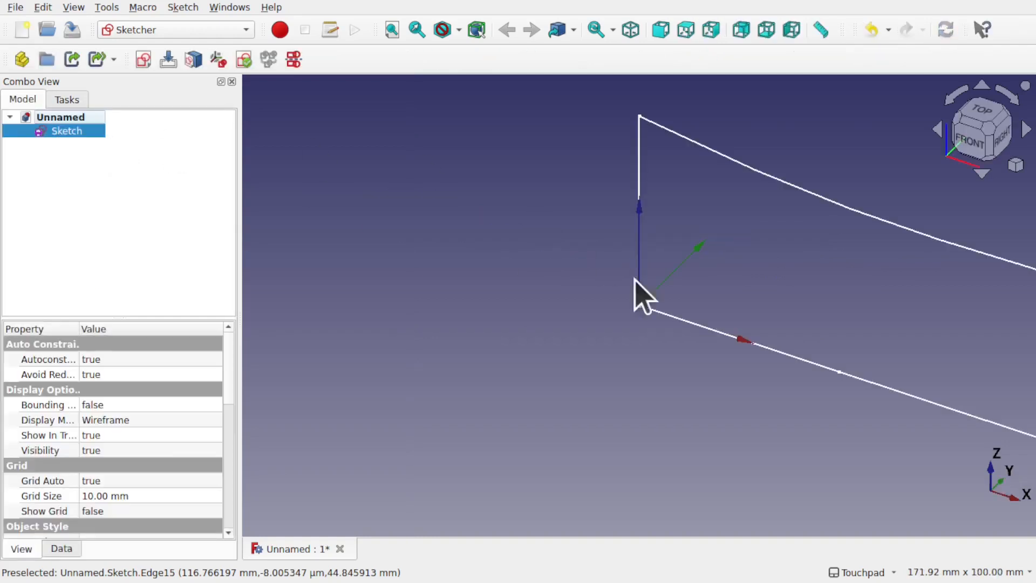
scroll(638, 300, "down", 5)
scroll(638, 300, "down", 1)
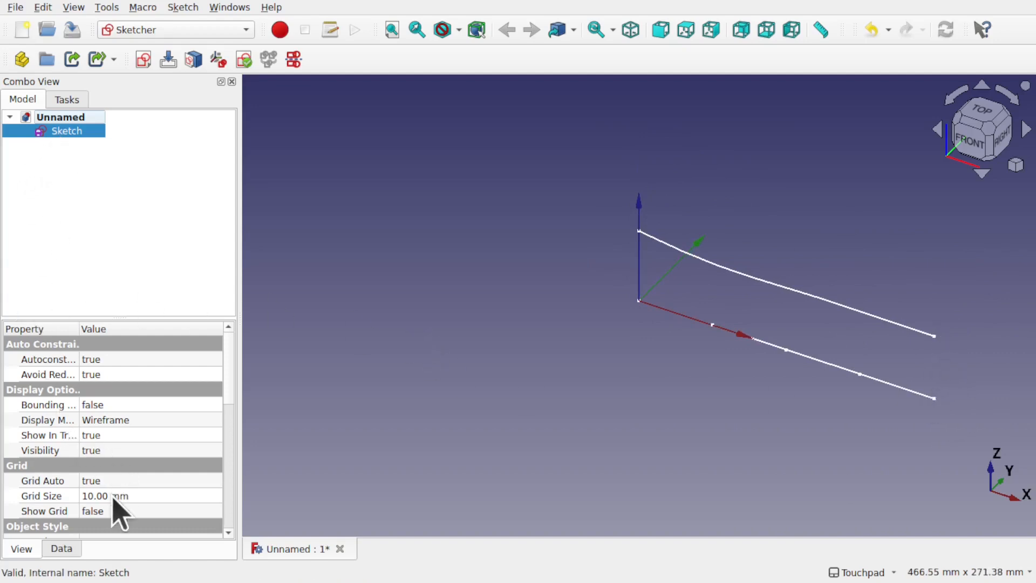
left_click(61, 549)
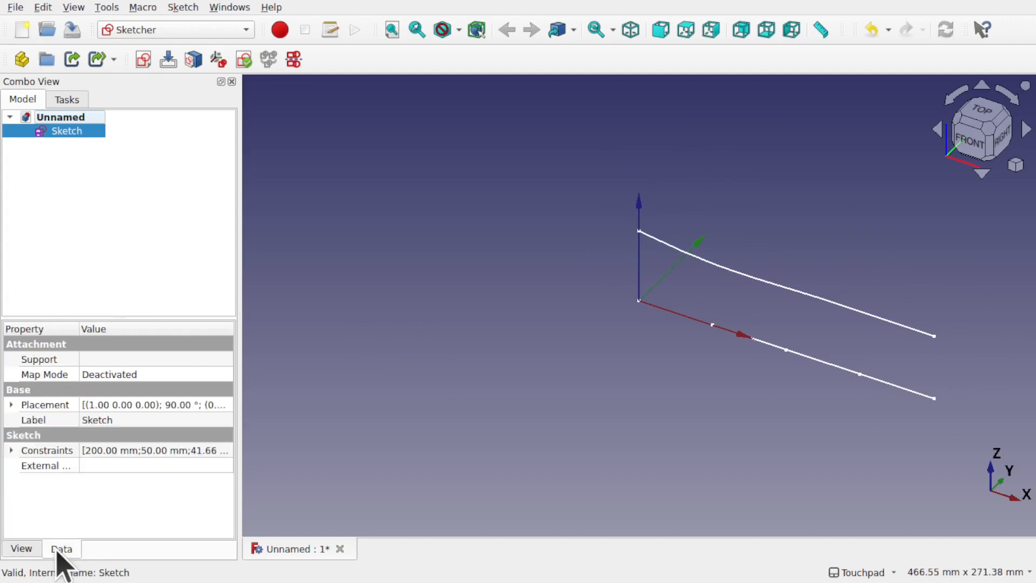
left_click(12, 451)
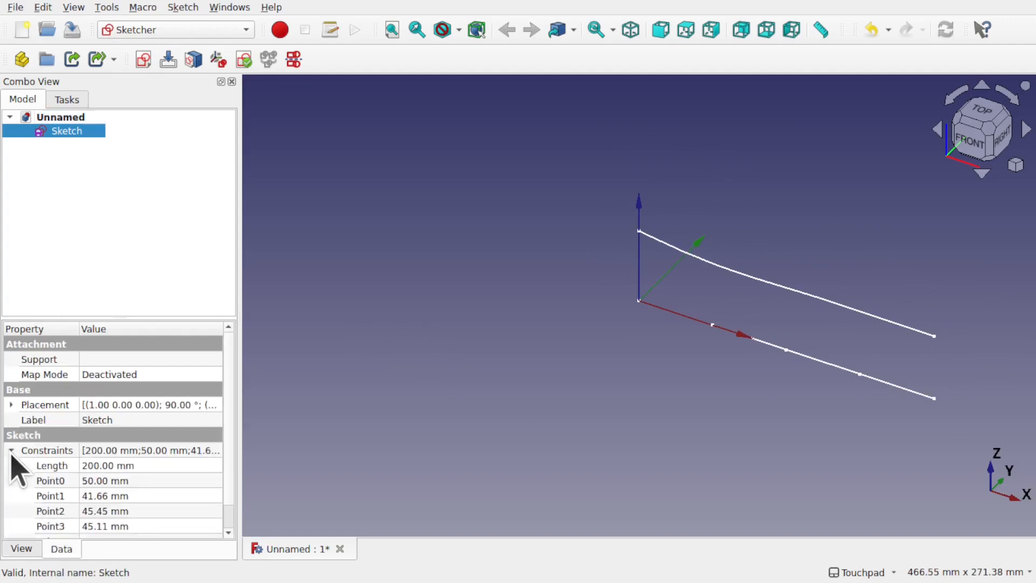
Set the sketch's Point1 constraint to 20 mm and its Point2 constraint to 10 mm
left_click(102, 496)
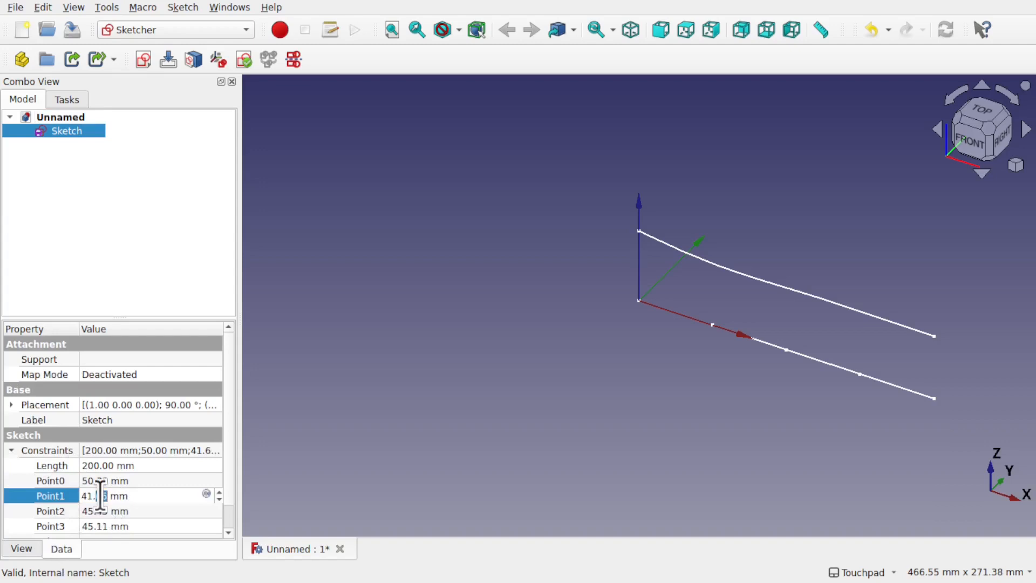
left_click_drag(100, 496, 153, 517)
key("Return")
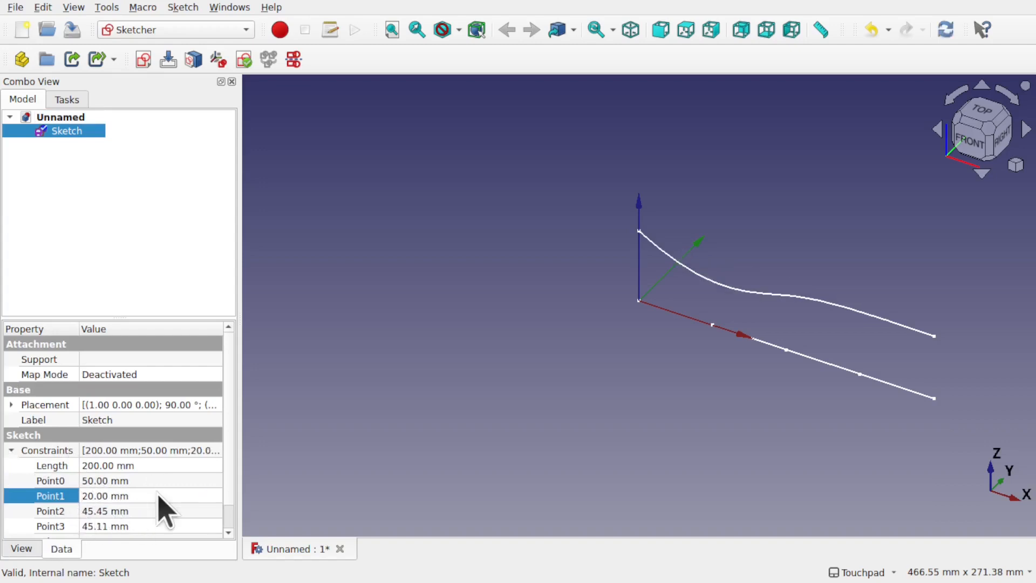
double_click(101, 511)
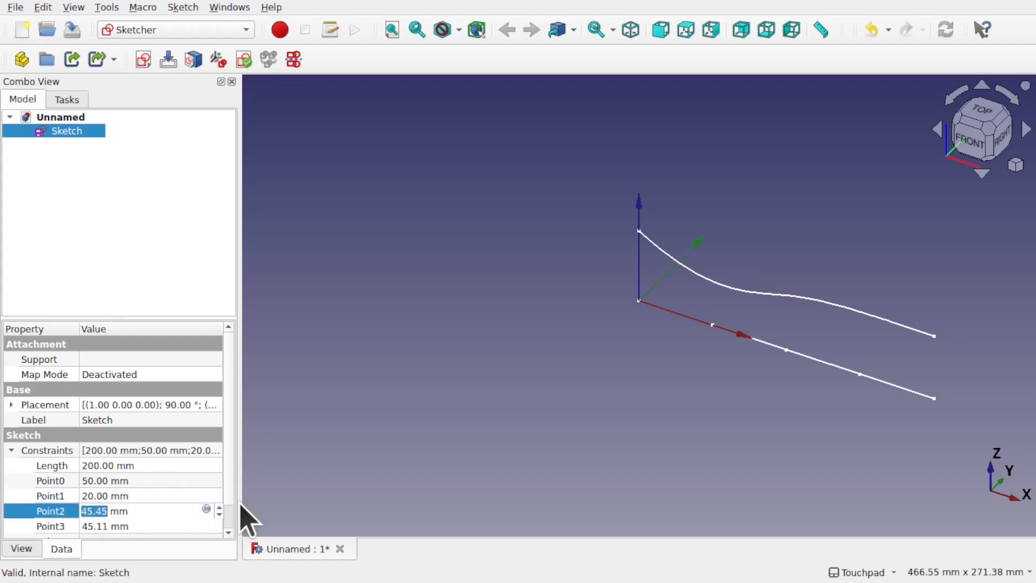
type("10")
key("Return")
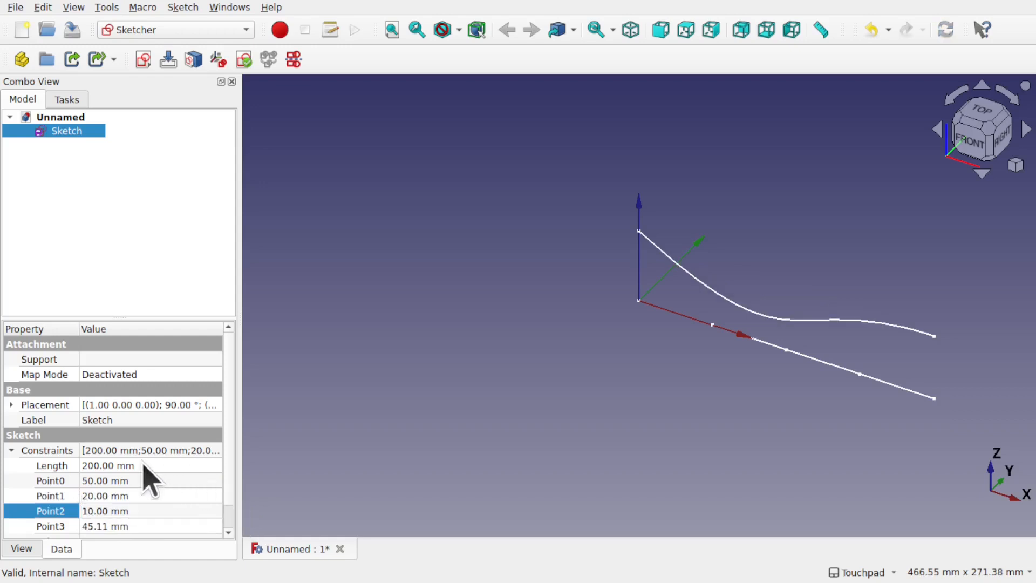
Close the sketch profile with a line from the 200 mm baseline's far end to the B-spline's end, and leave the sketch
double_click(76, 132)
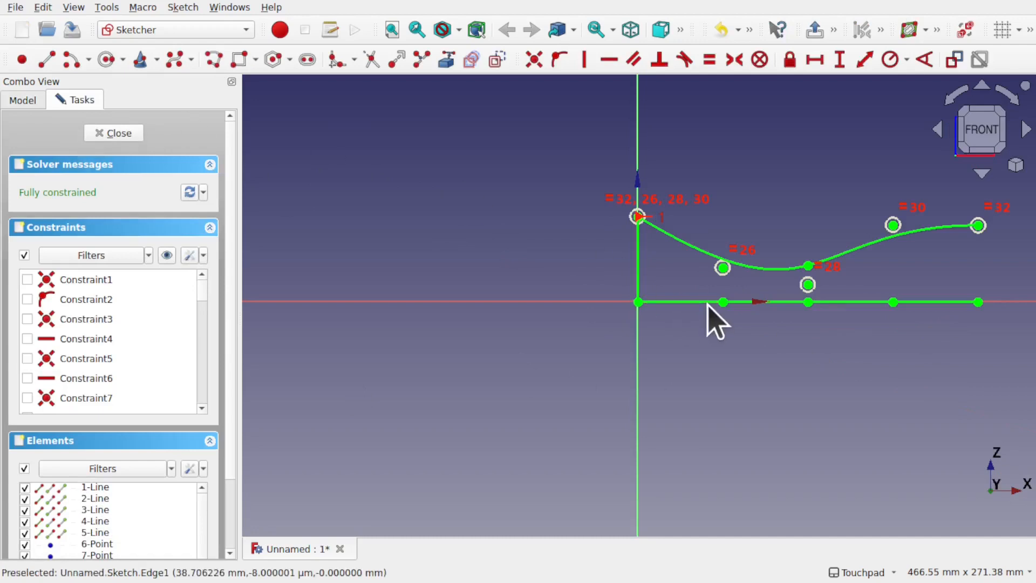
middle_click_drag(810, 342, 549, 392)
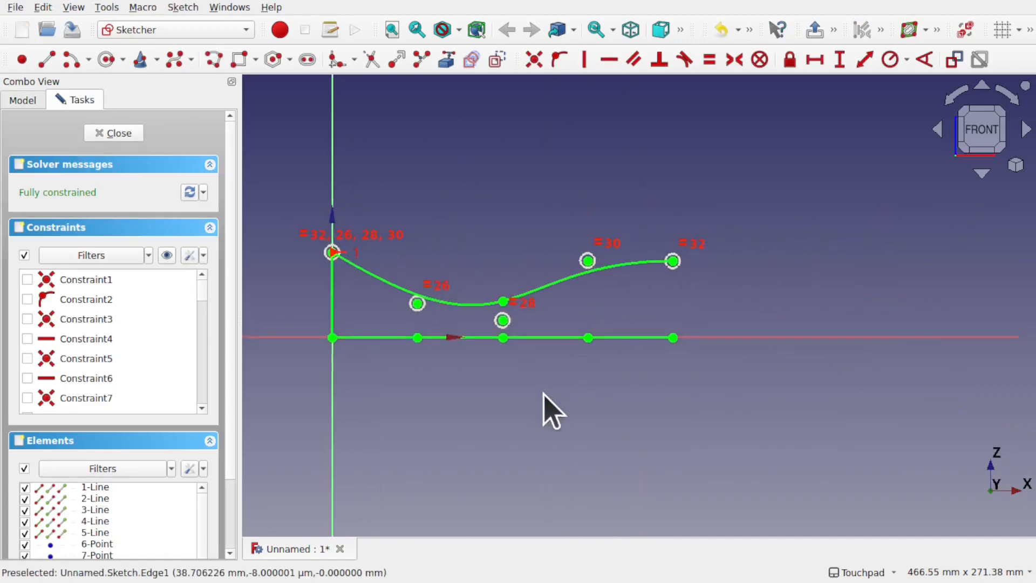
left_click(51, 57)
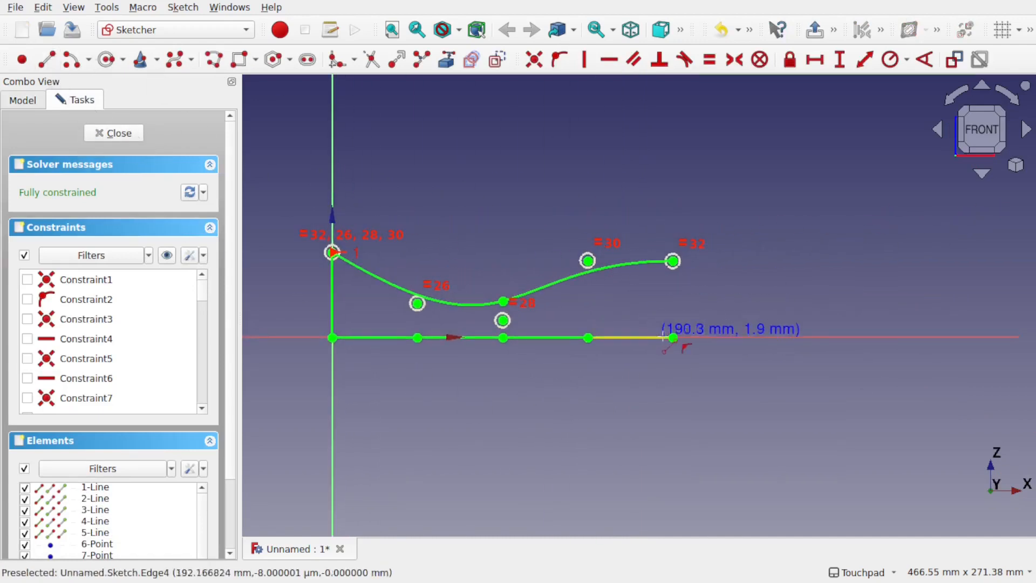
left_click(673, 337)
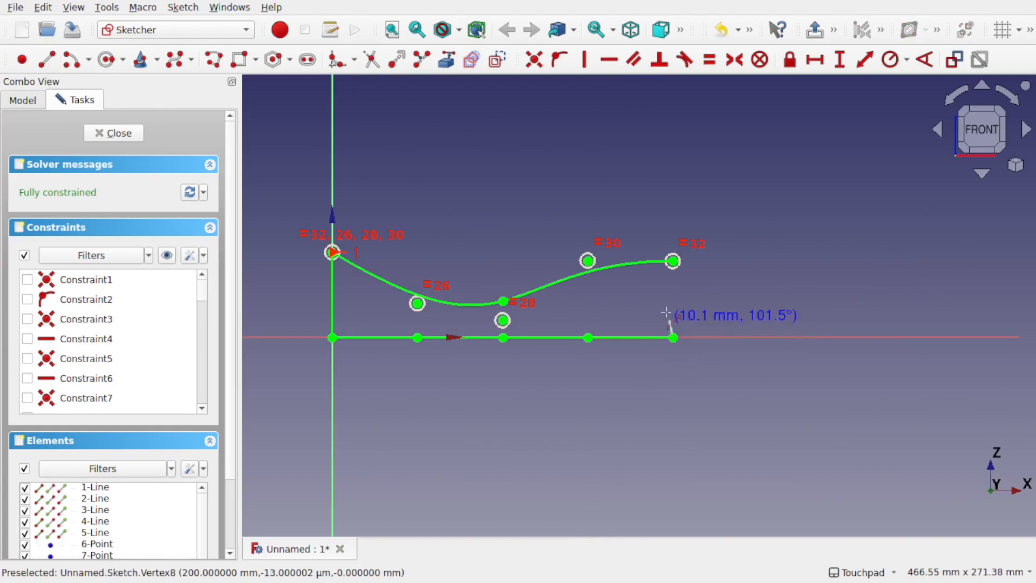
left_click(673, 261)
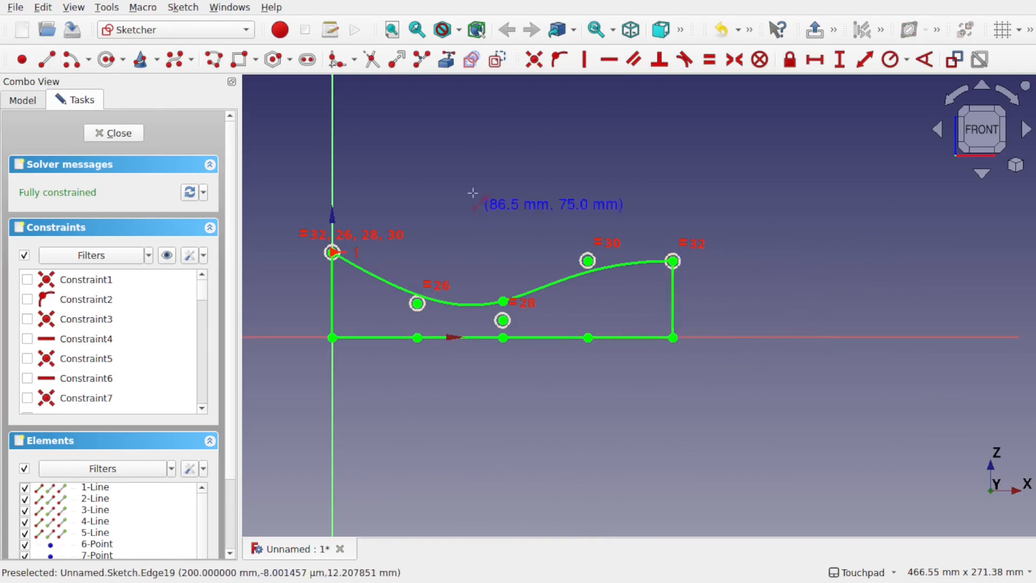
left_click(115, 135)
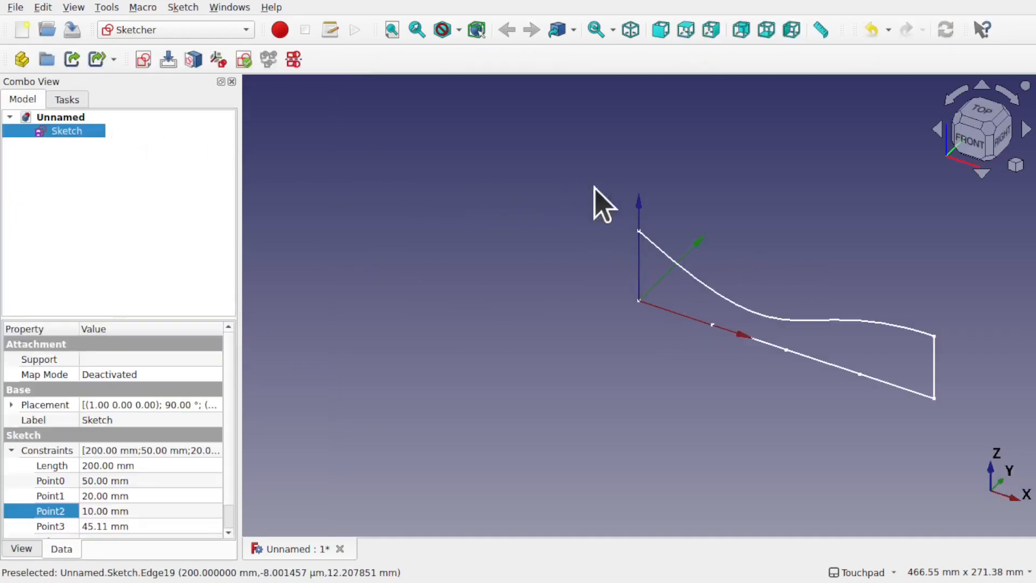
Rename the sketch as Profile0
mouse_move(845, 346)
middle_mouse_down()
mouse_move(715, 365)
mouse_move(671, 349)
mouse_move(684, 335)
middle_mouse_up()
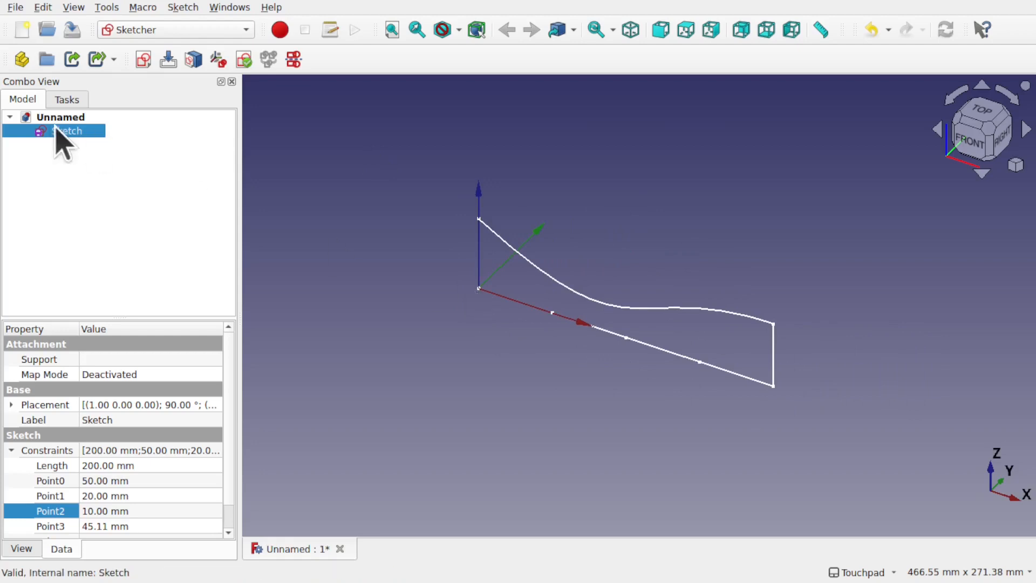
right_click(69, 147)
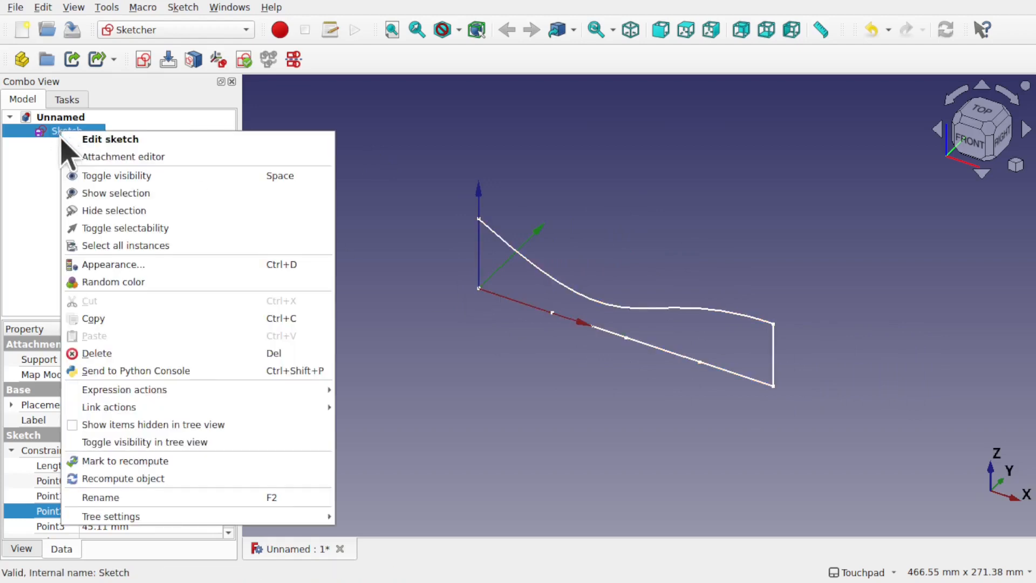
left_click(200, 495)
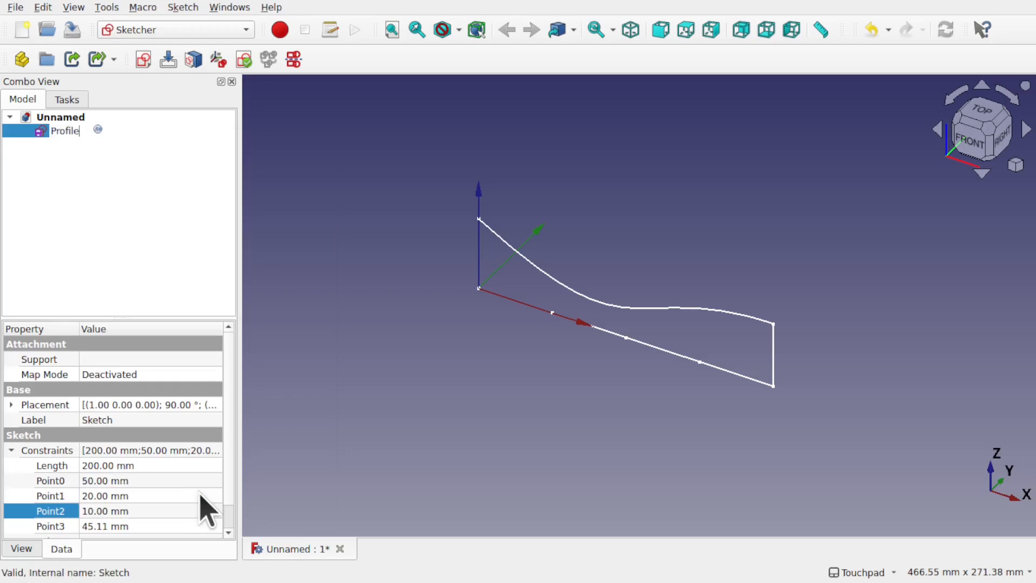
key("Return")
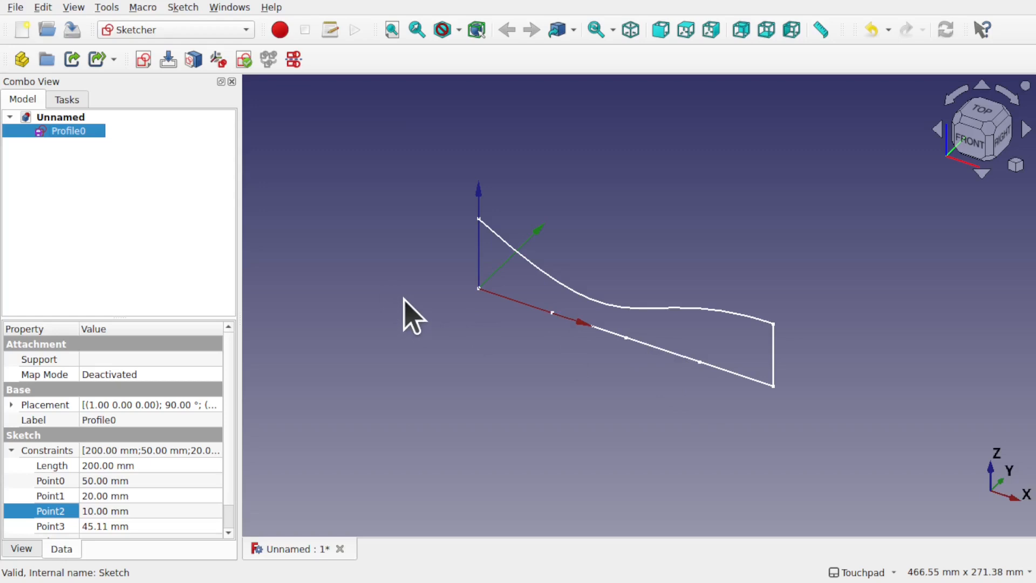
Switch to the Spreadsheet workbench and create a new spreadsheet in the document
left_click(175, 31)
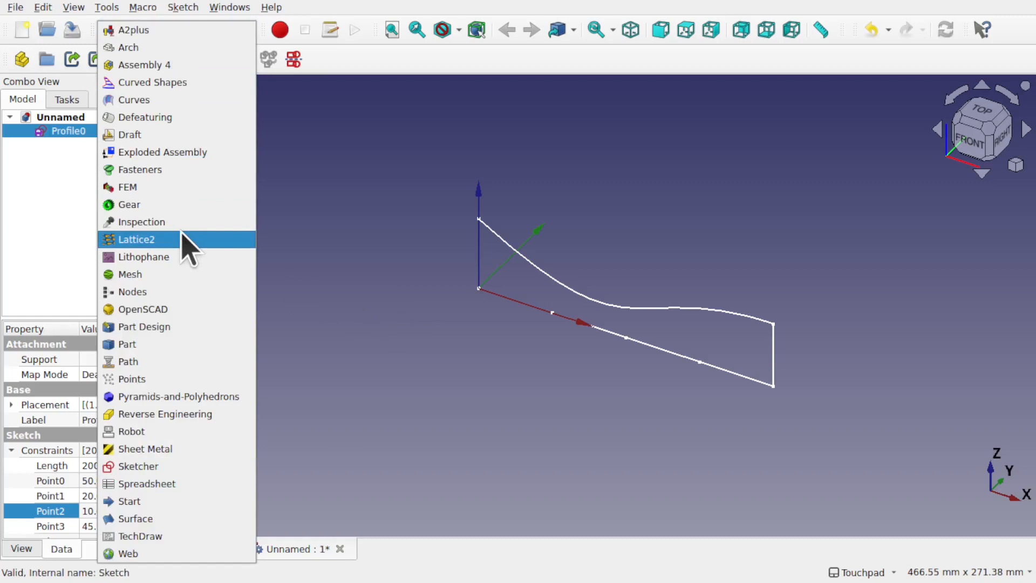
left_click(207, 484)
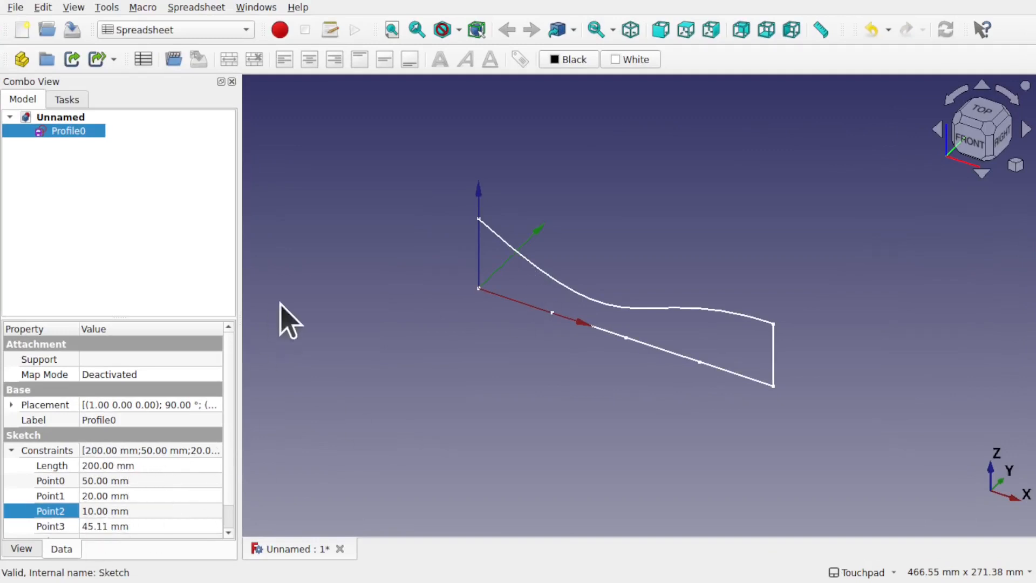
left_click(196, 8)
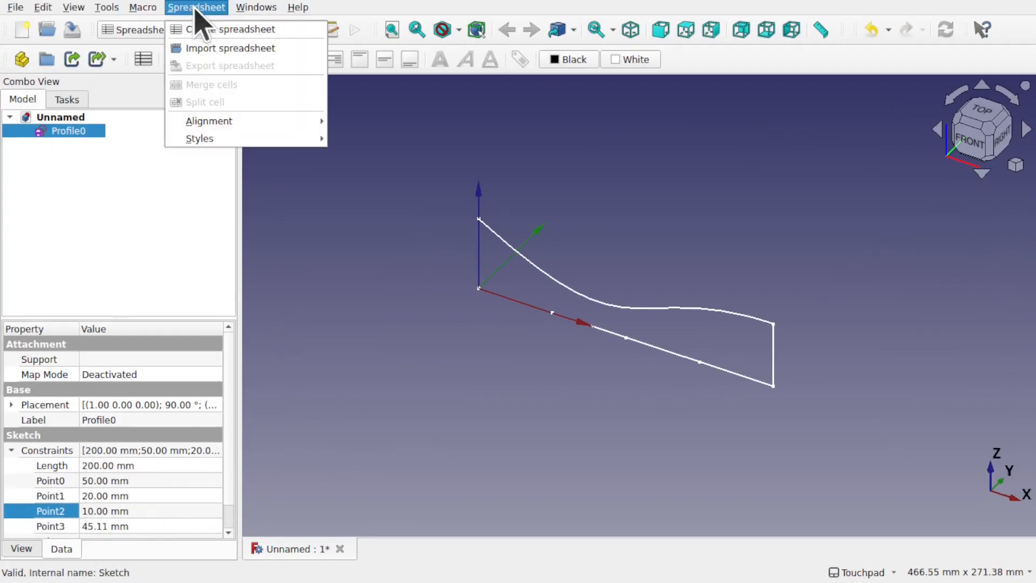
left_click(241, 30)
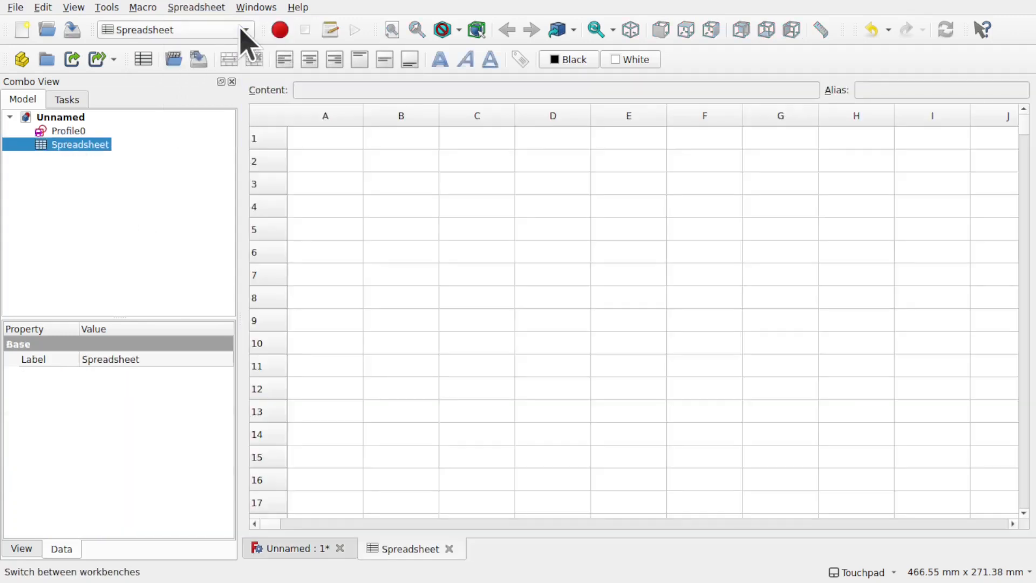
Enter the labels Profile0, Point0 and Point1 in cells A1 to A3
left_click(328, 140)
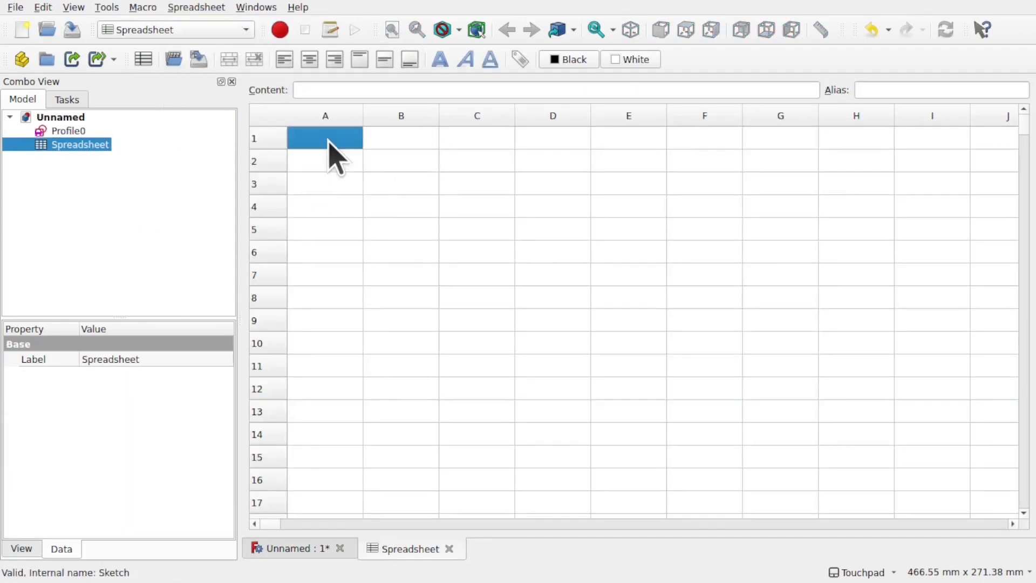
double_click(328, 140)
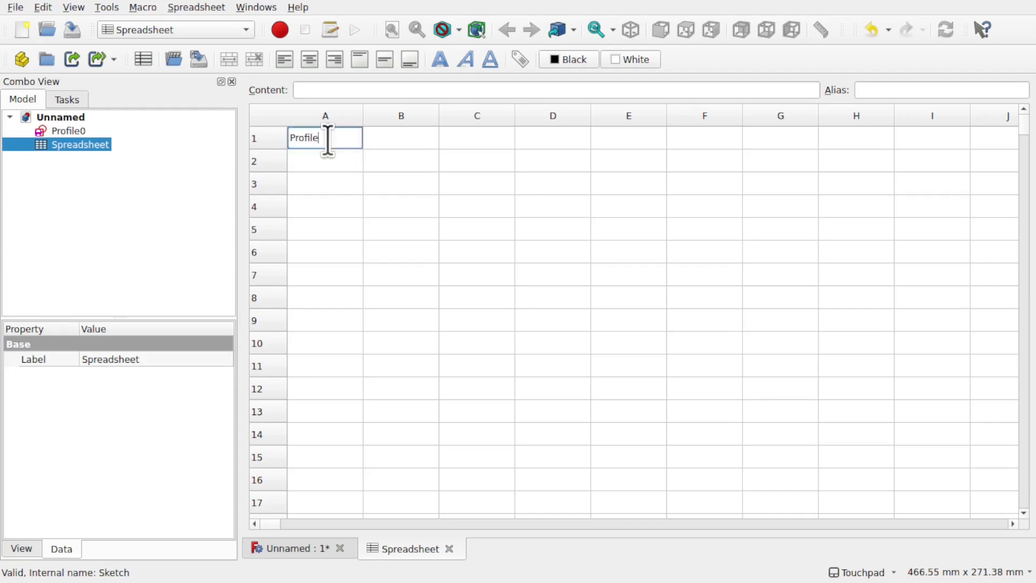
left_click(348, 166)
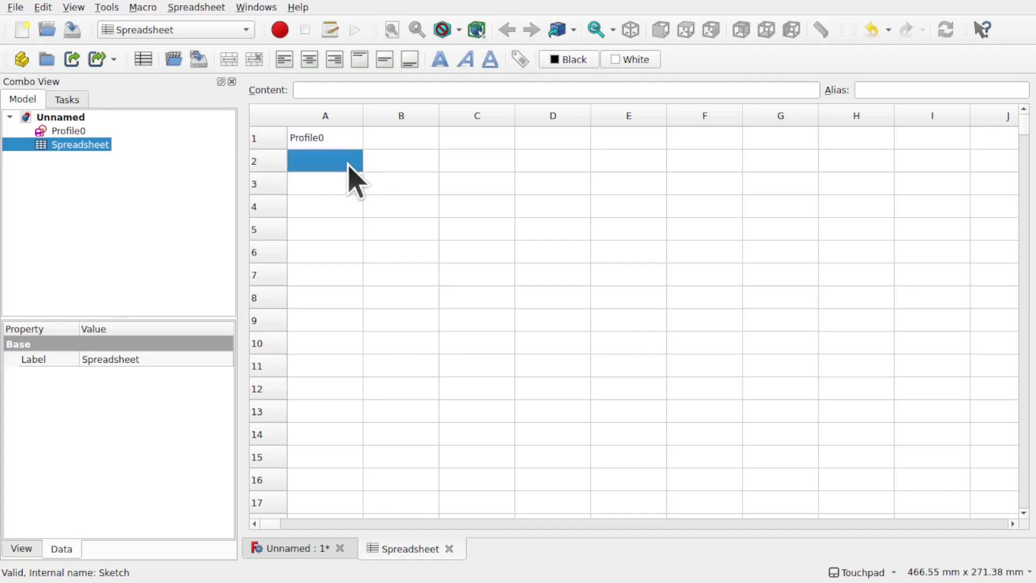
double_click(348, 164)
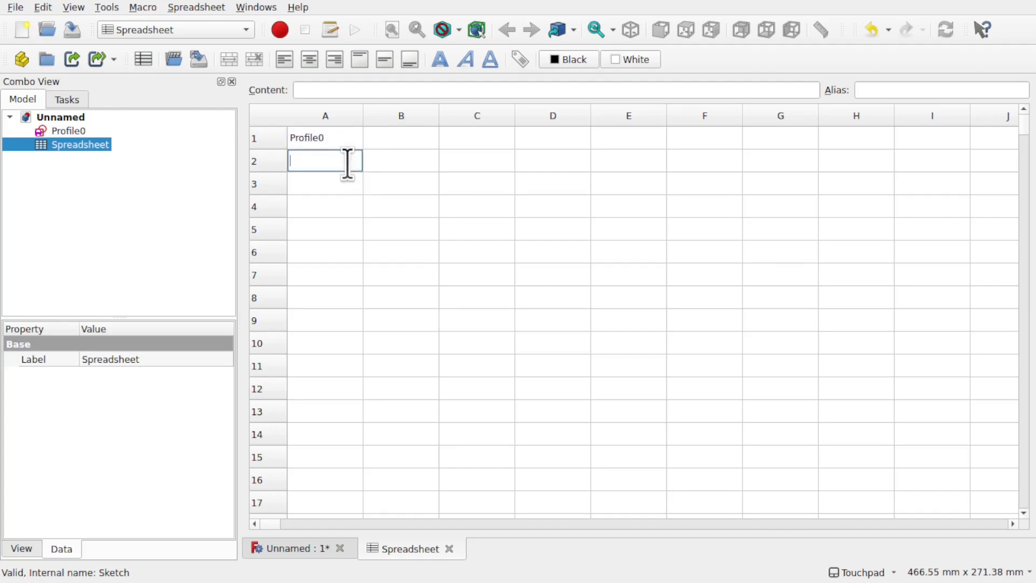
type("Point0")
left_click(332, 190)
double_click(332, 190)
type("P")
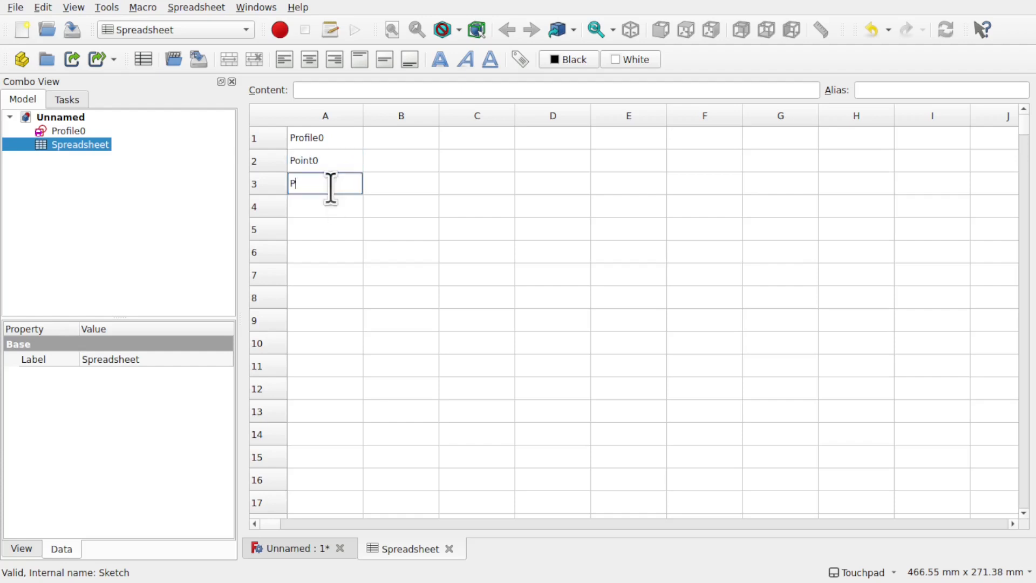
type("oint1")
Enter the labels Point2, Point3 and Point4 in cells A4 to A6, checking the names against the Profile0 constraints
double_click(323, 210)
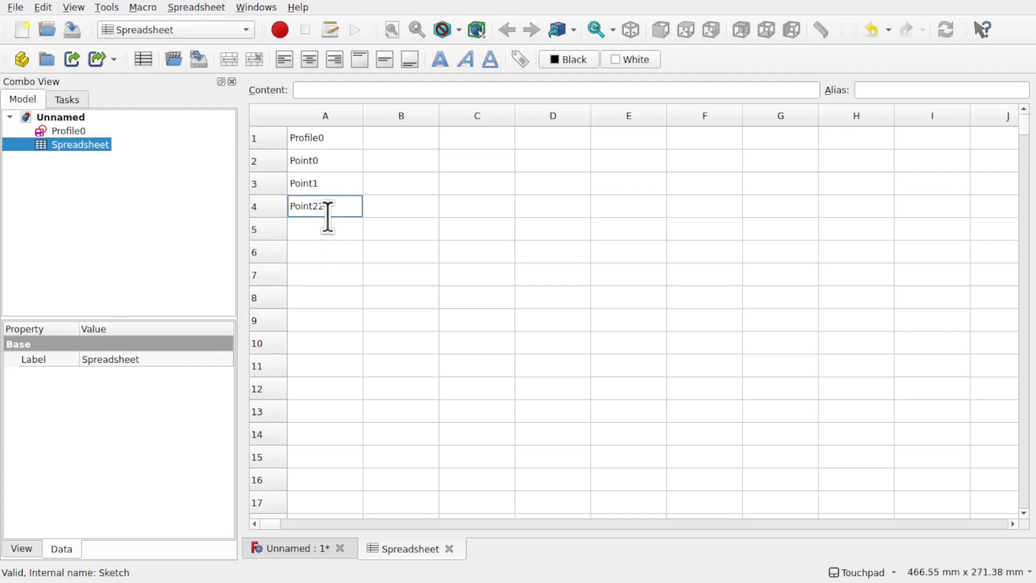
left_click(331, 236)
double_click(330, 234)
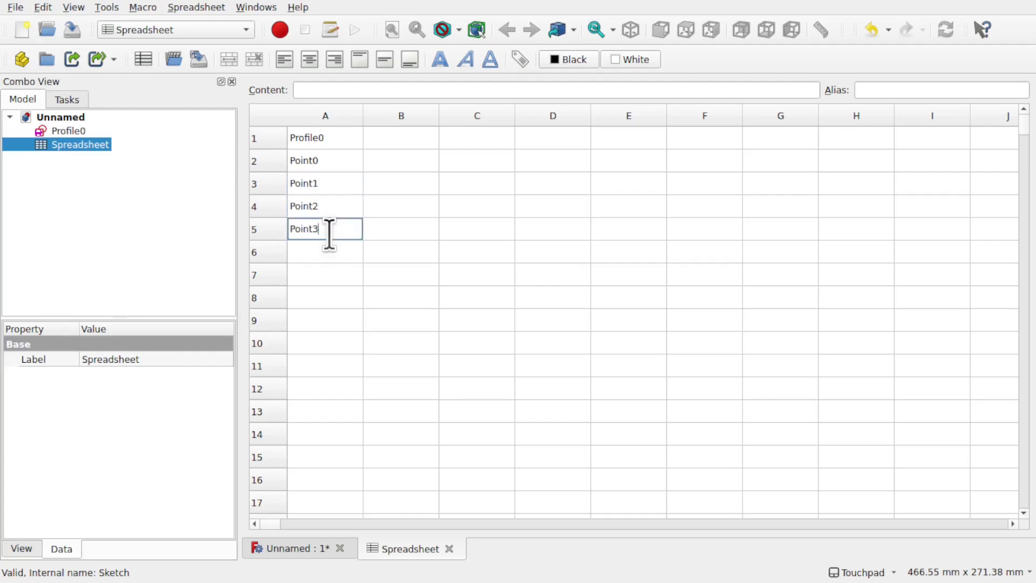
type("Point3")
left_click(333, 260)
left_click(77, 132)
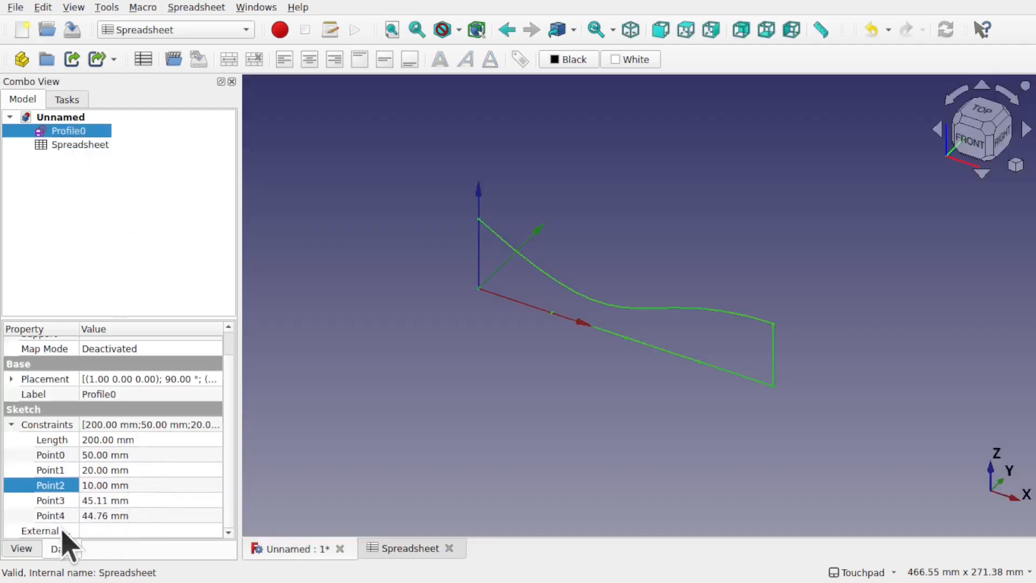
double_click(88, 145)
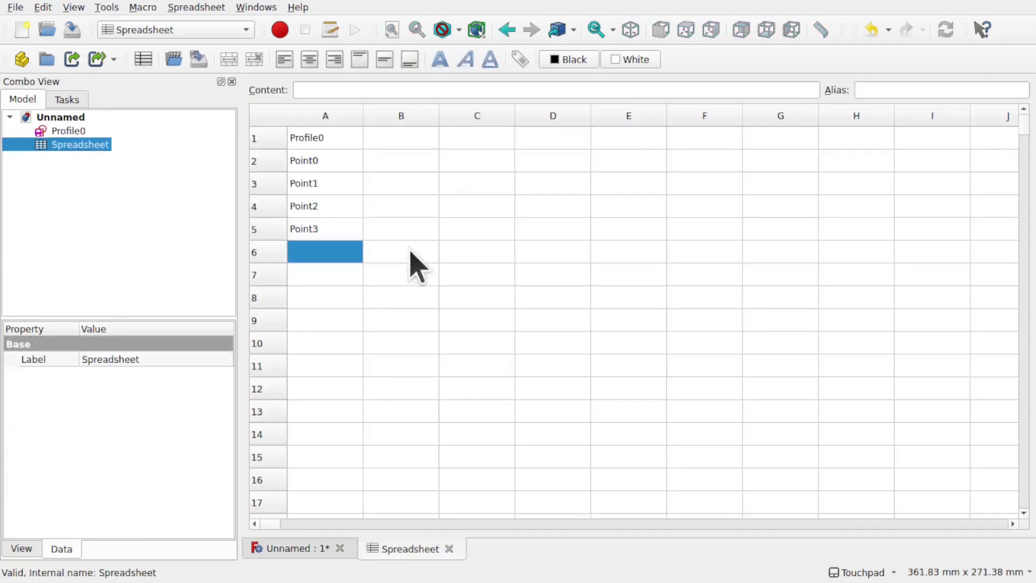
double_click(332, 255)
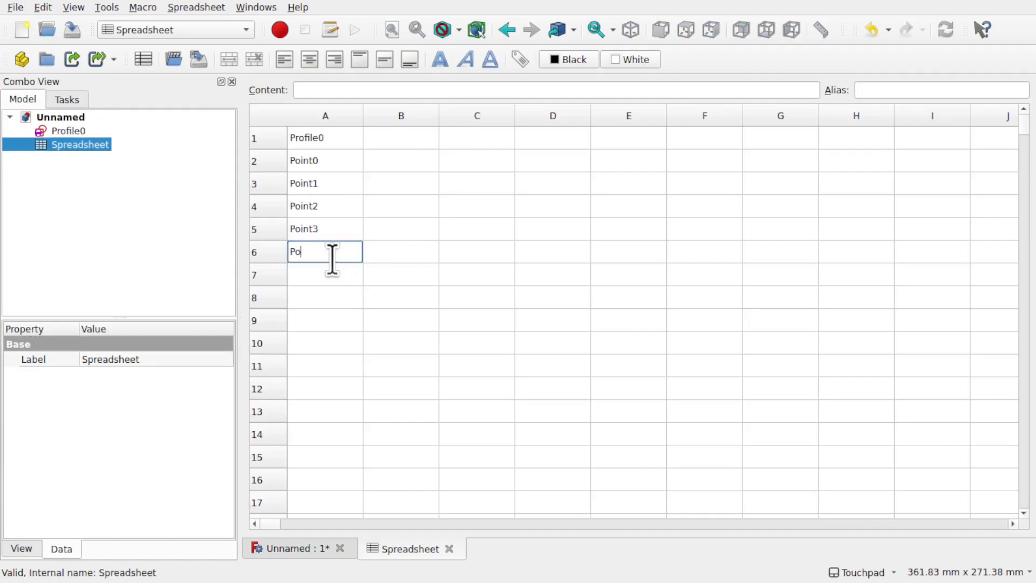
type("Point4")
left_click(338, 274)
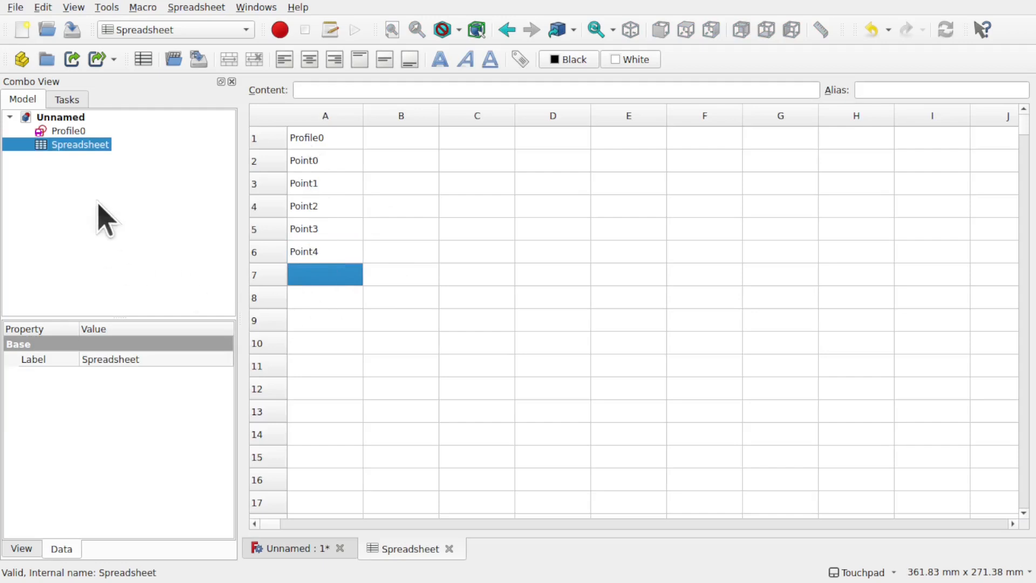
Check the remaining Profile0 constraint name and enter the label Length in cell A9
left_click(67, 132)
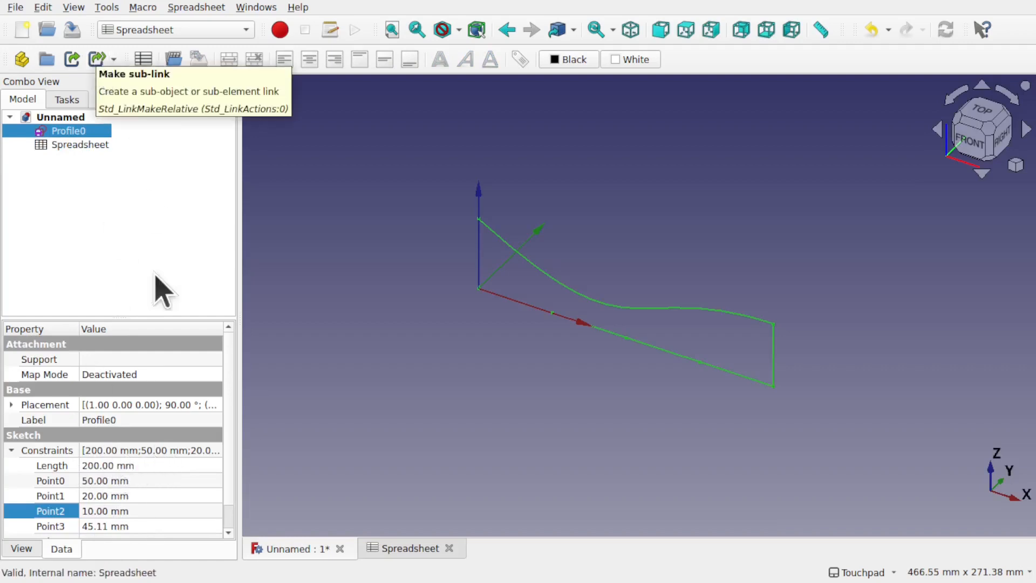
double_click(70, 145)
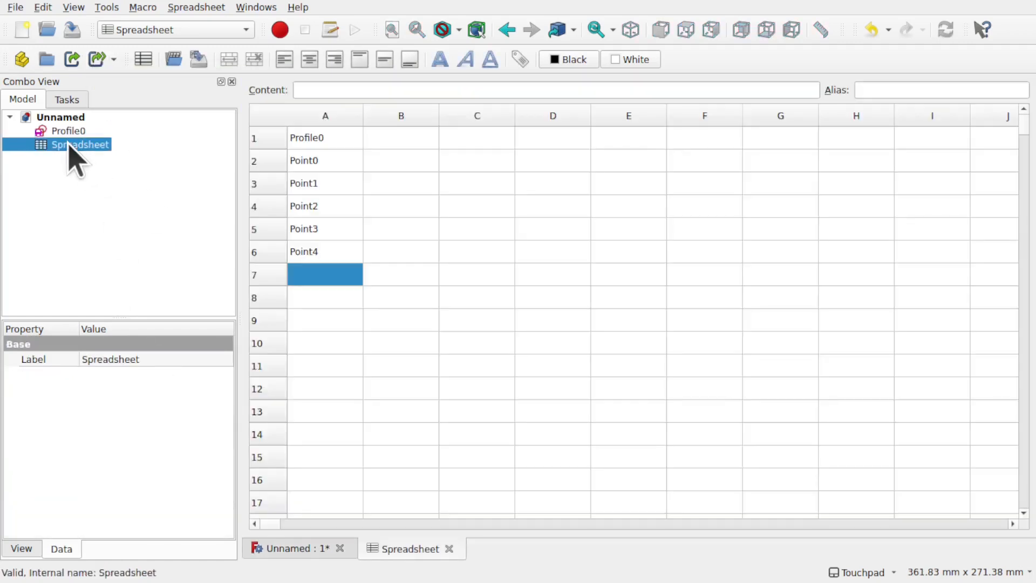
double_click(316, 320)
type("L")
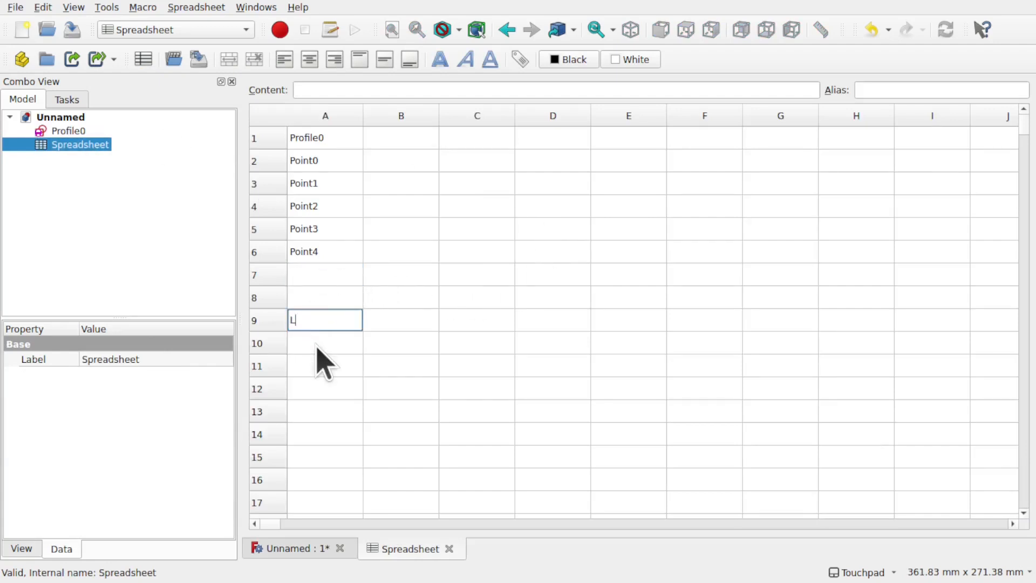
type("ength")
key("Return")
Enter the column heading Value (mm) in cell B1
double_click(393, 139)
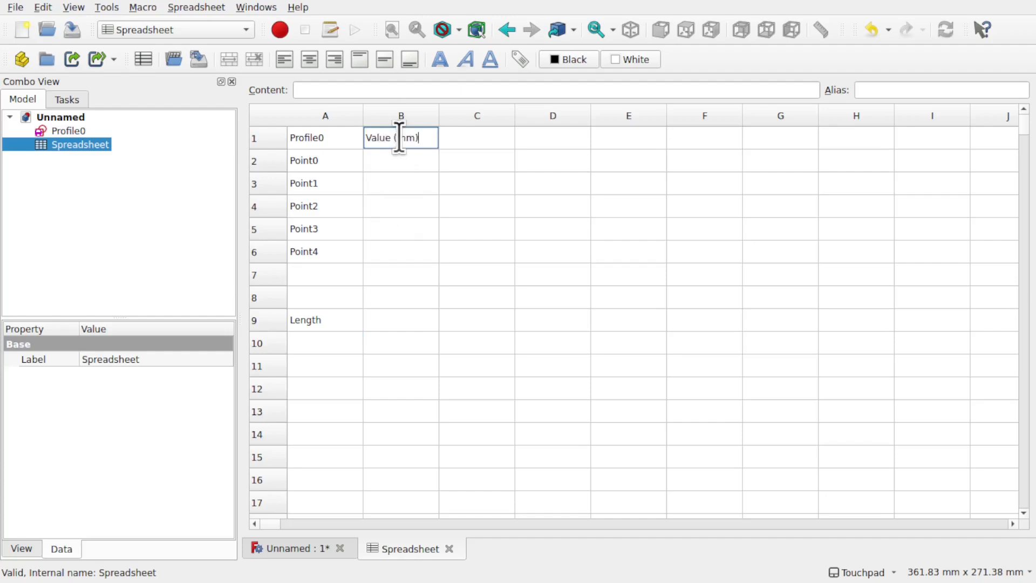
type("Value (mm)")
left_click(417, 187)
Copy the Point0 label text from A2 and assign Point0 as the alias of cell B2
left_click(402, 162)
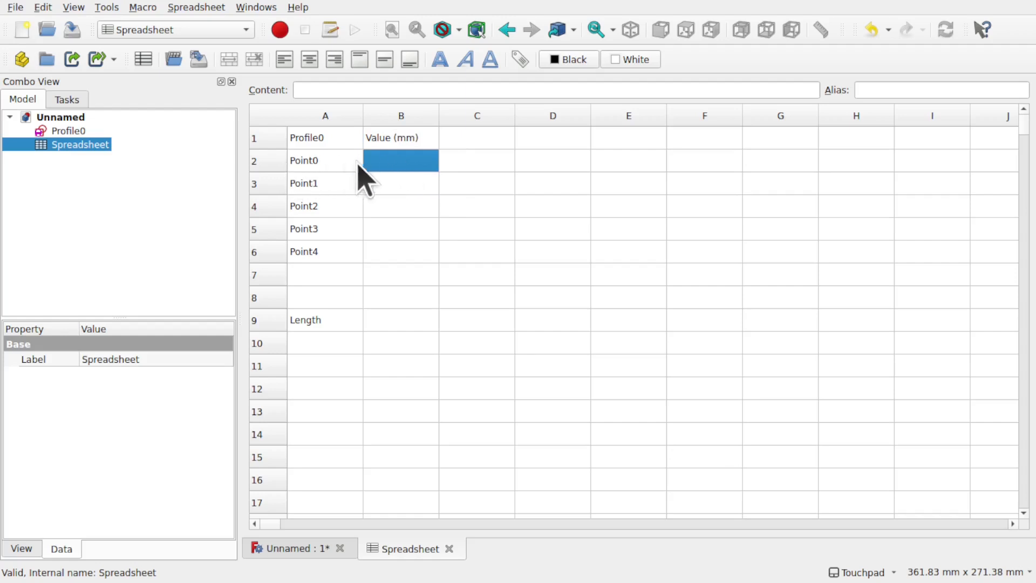
double_click(314, 162)
left_click_drag(342, 162, 280, 157)
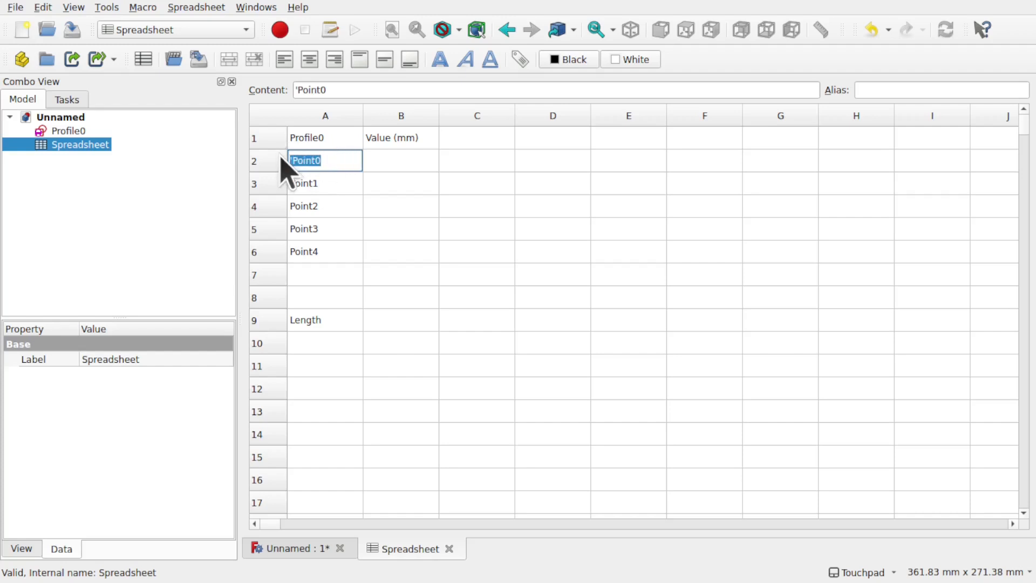
left_click(403, 163)
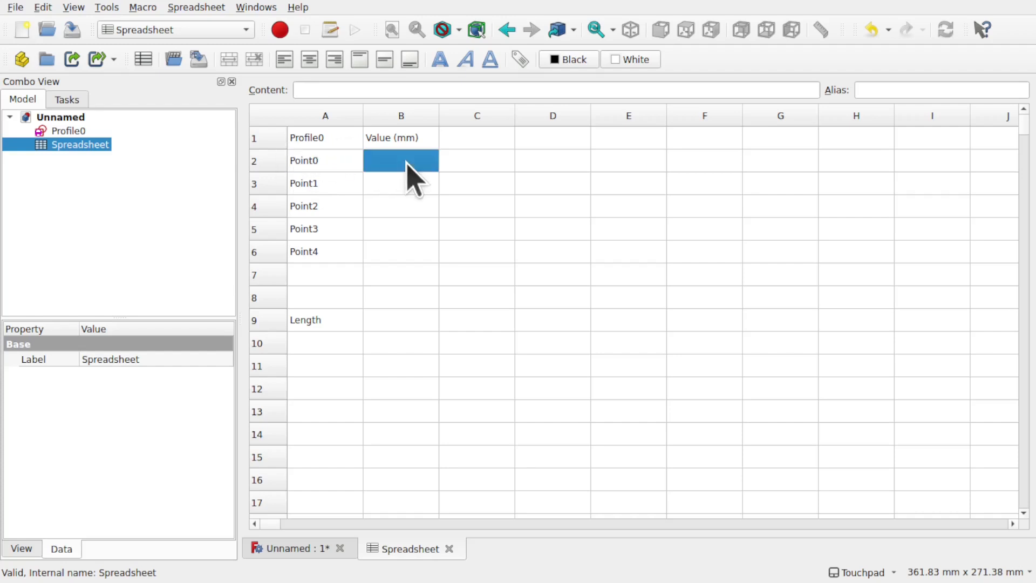
left_click(875, 89)
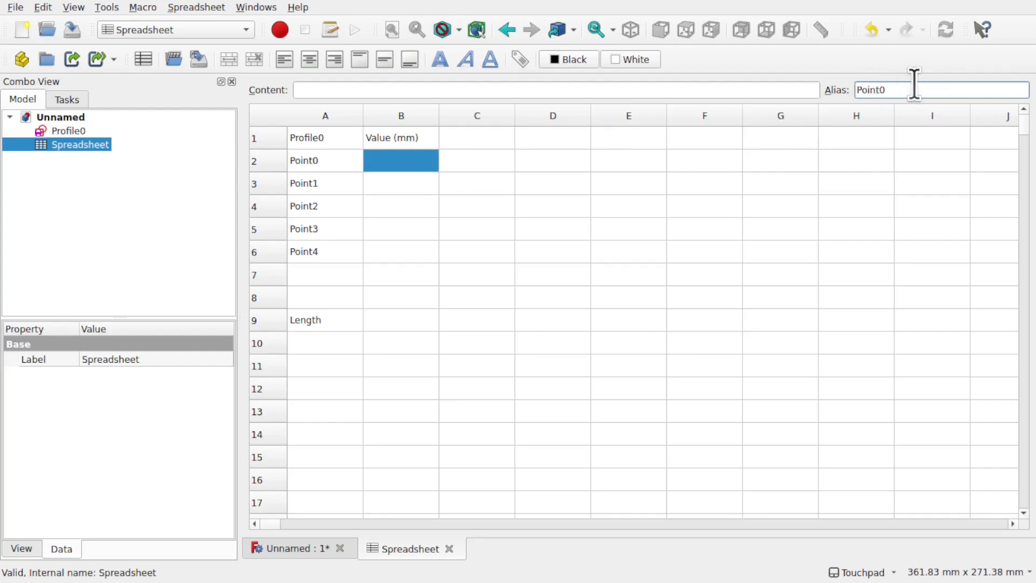
key("Return")
double_click(913, 86)
Assign the alias Point1 to cell B3 and the alias Point2 to cell B4
left_click(405, 187)
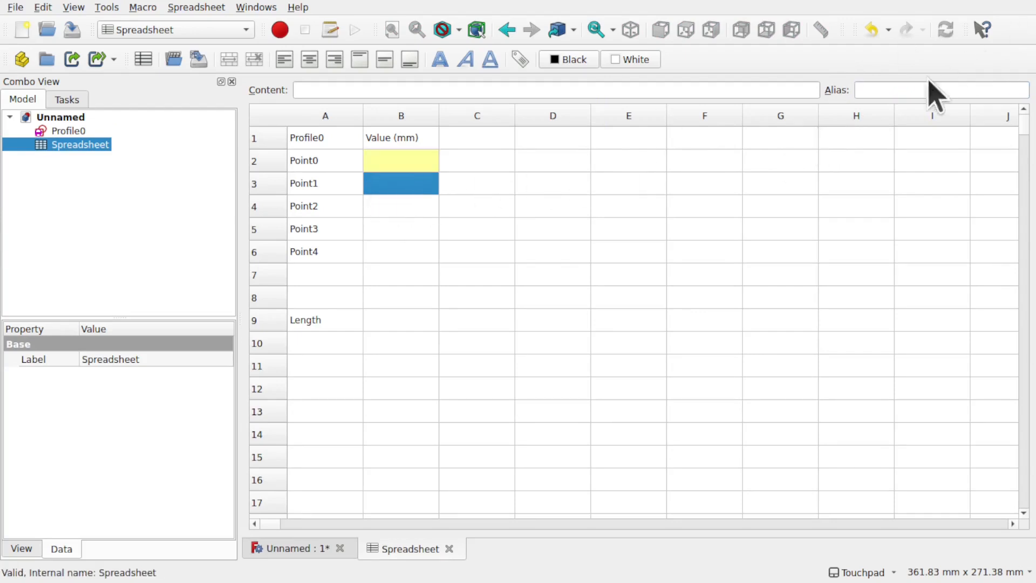
left_click(895, 89)
left_click(408, 210)
left_click(876, 90)
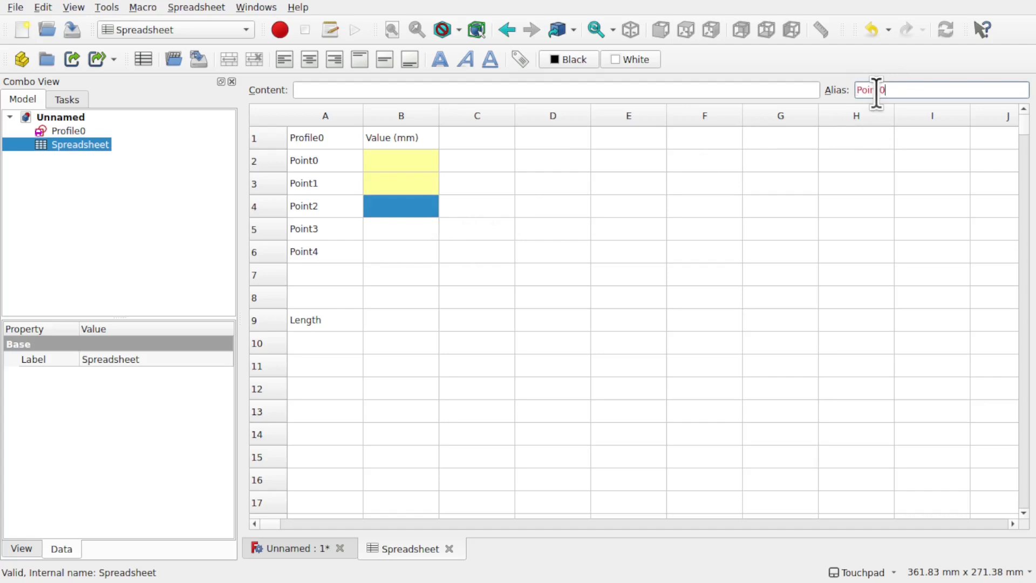
type("Point2")
Assign the alias Point3 to cell B5 and the alias Point4 to cell B6
left_click(399, 236)
left_click(916, 89)
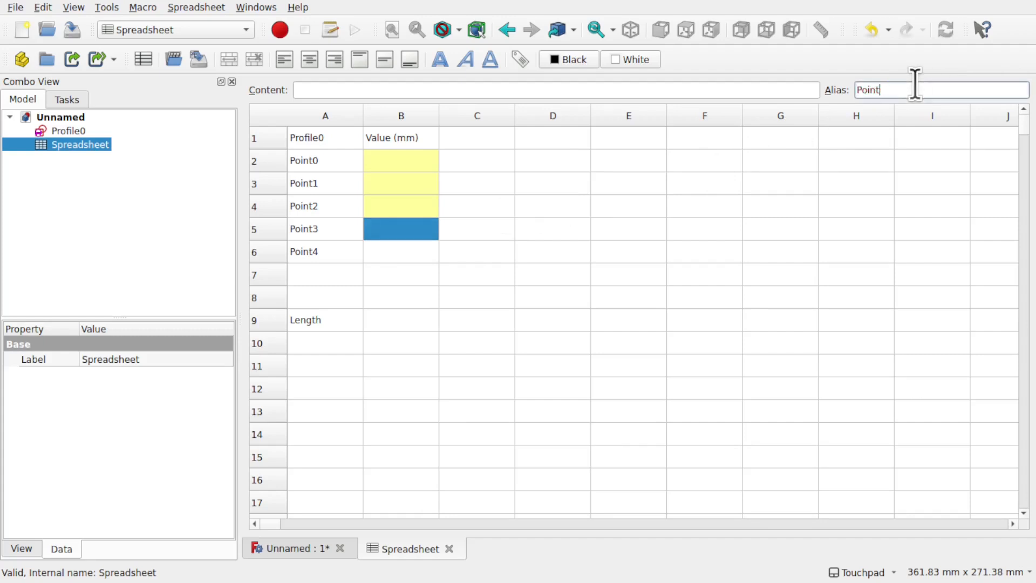
left_click(409, 252)
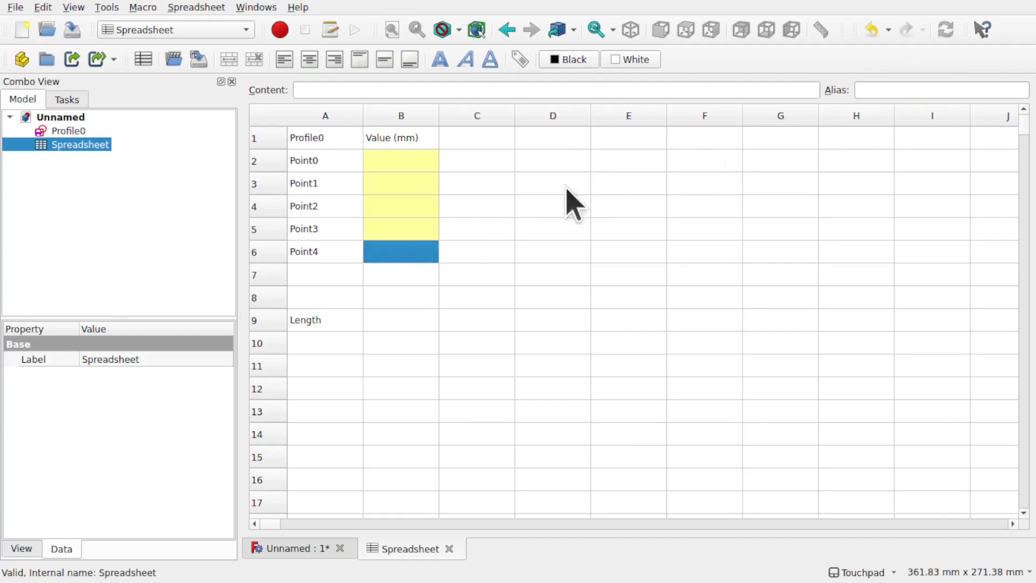
left_click(893, 91)
left_click(404, 274)
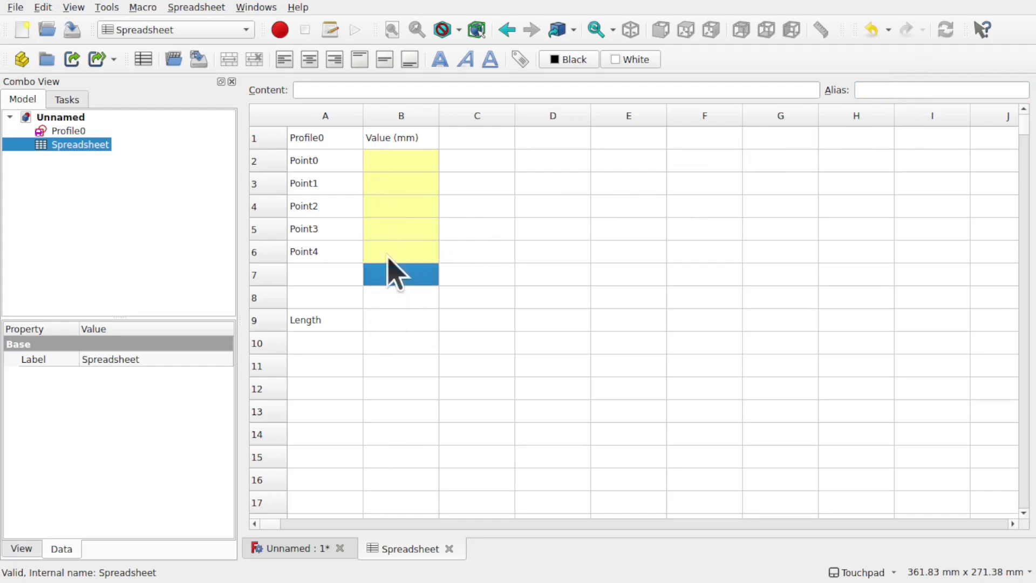
Assign the alias Length to cell B9 beside the Length label
left_click(408, 321)
left_click(879, 89)
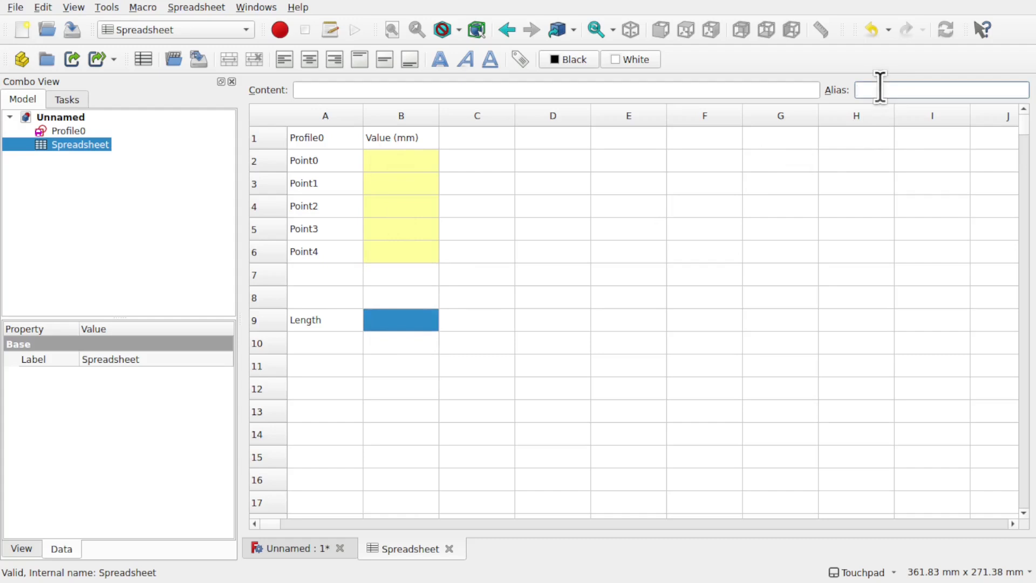
type("Length")
left_click(394, 284)
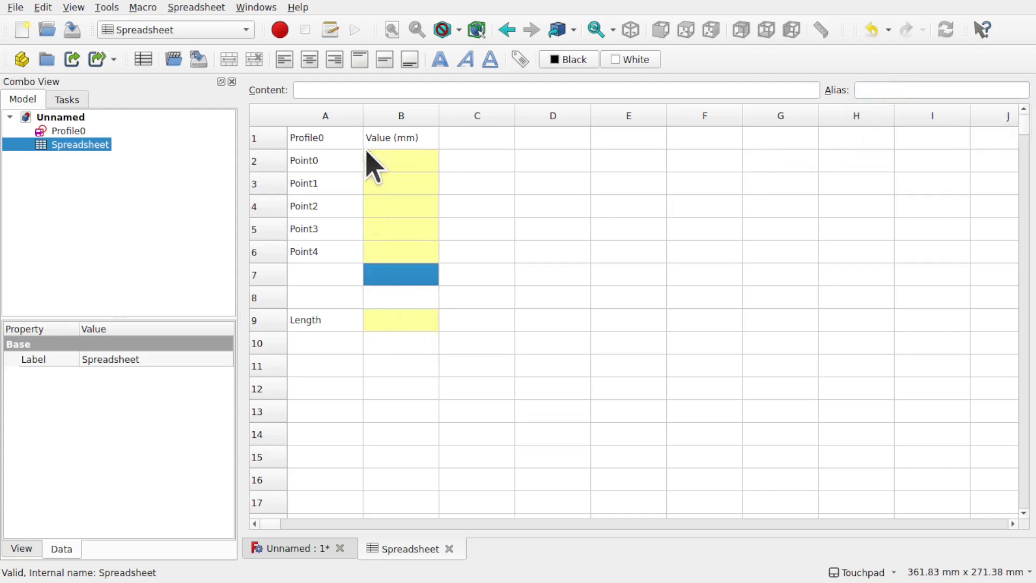
Check the Profile0 constraint values, and enter 200 for Point0 in B2 and 50 for Point1 in B3
left_click(66, 131)
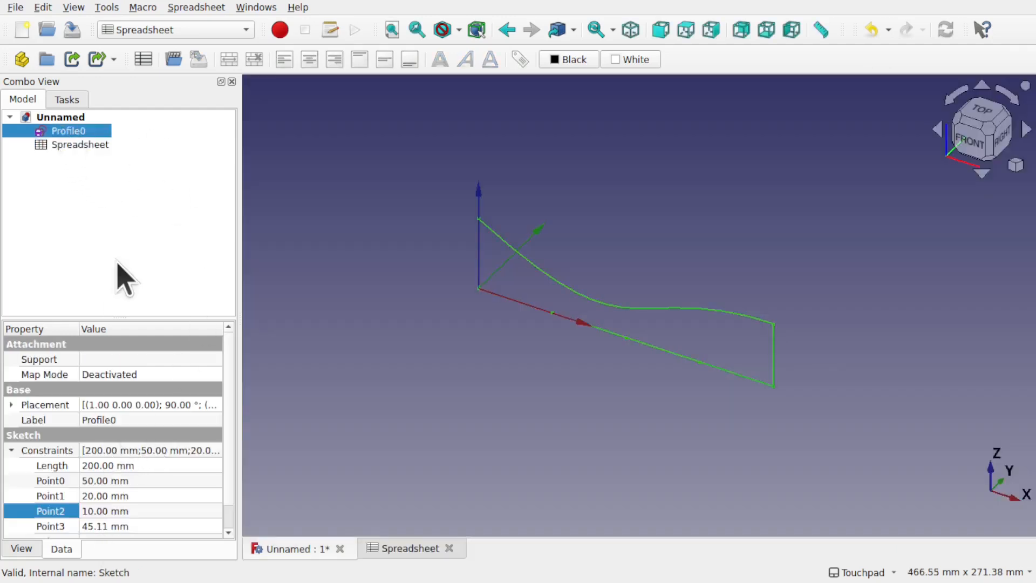
left_click(70, 145)
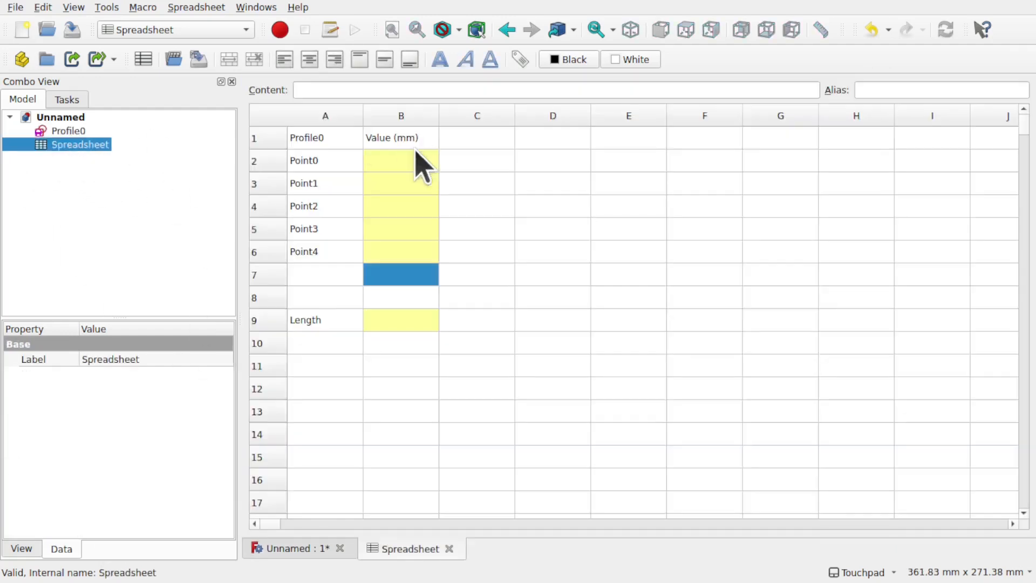
double_click(387, 161)
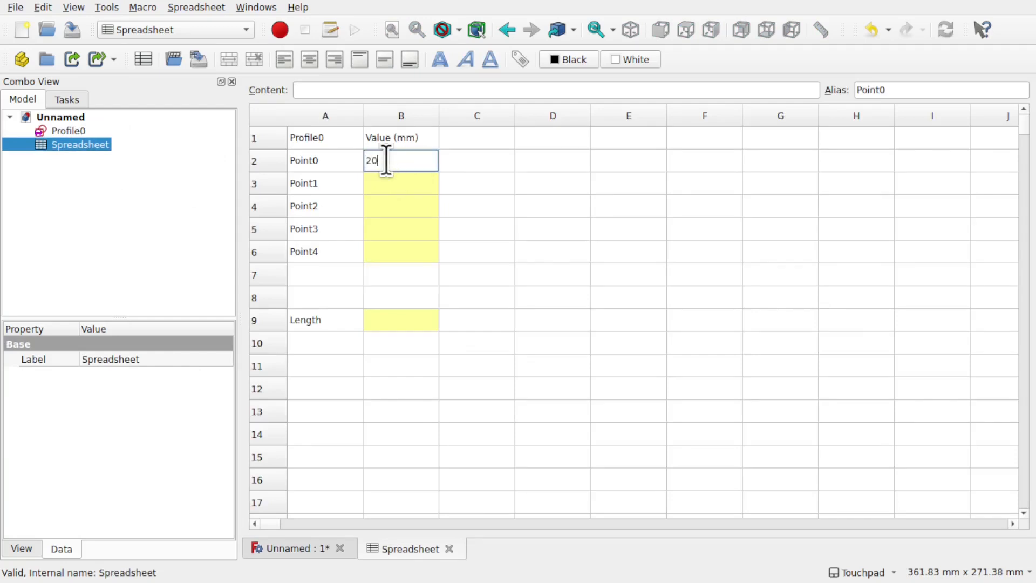
left_click(404, 185)
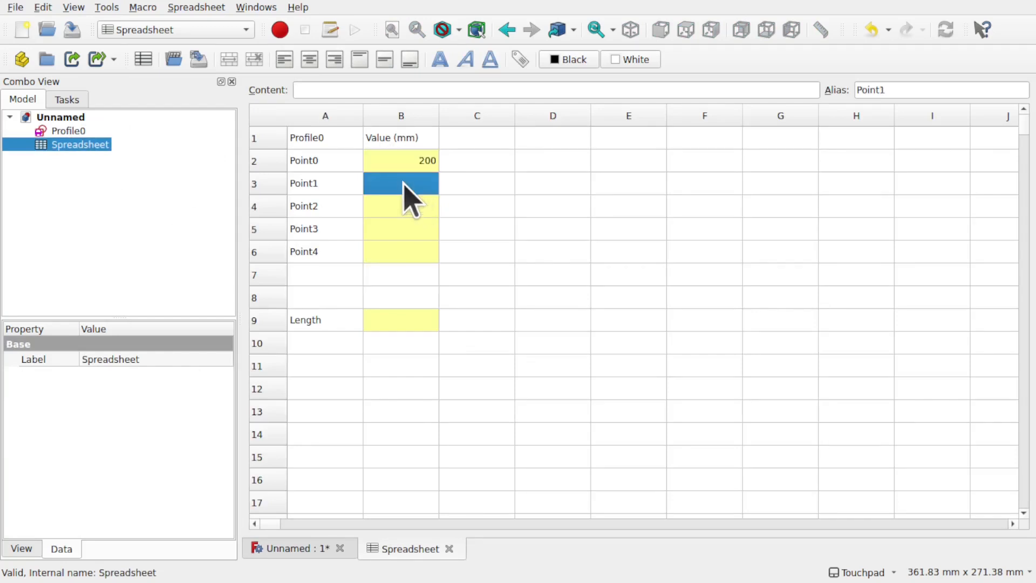
double_click(404, 184)
type("50")
Enter 10 for Point2 in cell B4 and 30 for Point3 in cell B5
left_click(393, 210)
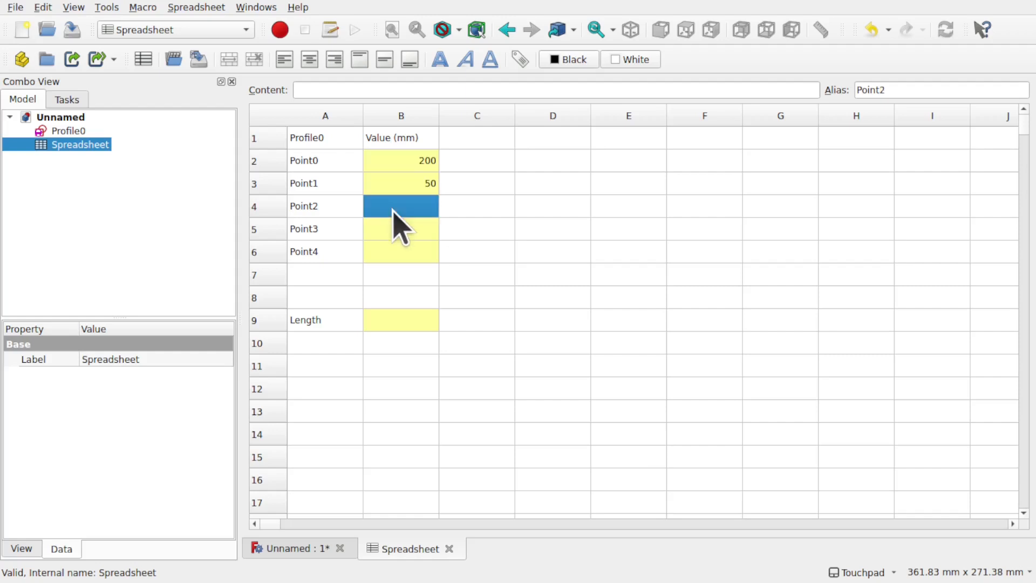
double_click(393, 209)
type("10")
left_click(409, 231)
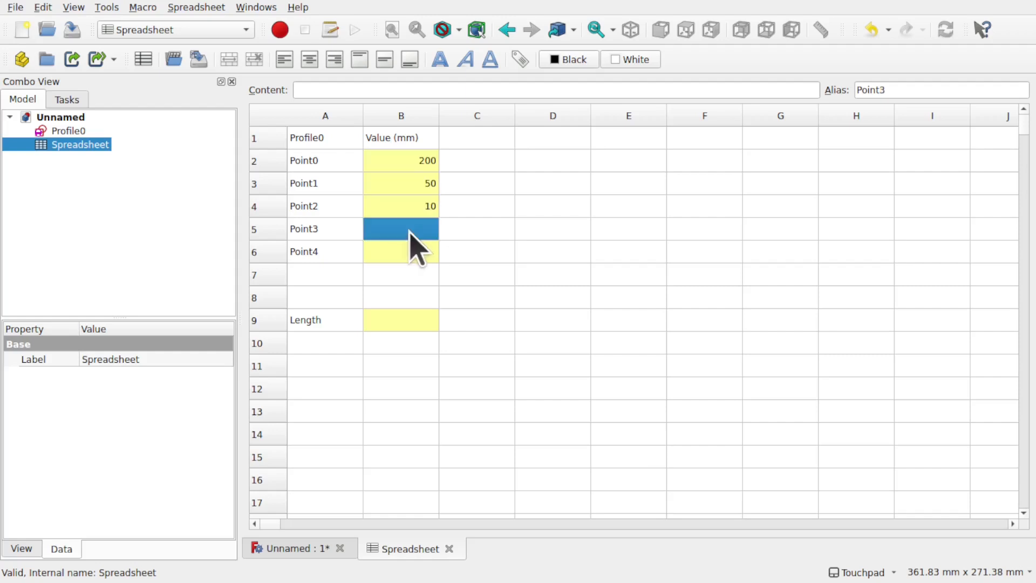
double_click(408, 231)
type("30")
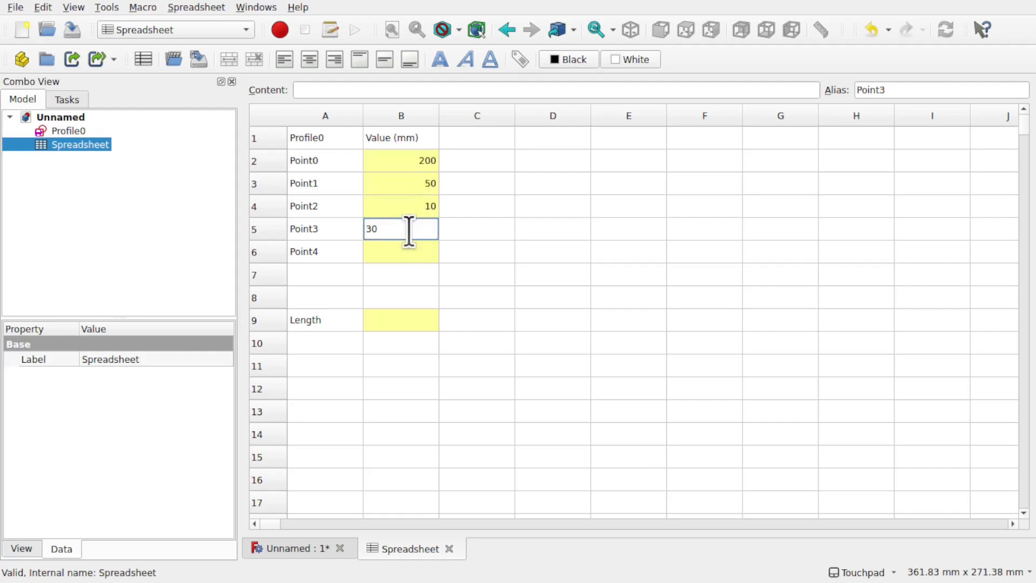
Enter 50 for Point4 in cell B6 and 200 for Length in cell B9
left_click(404, 256)
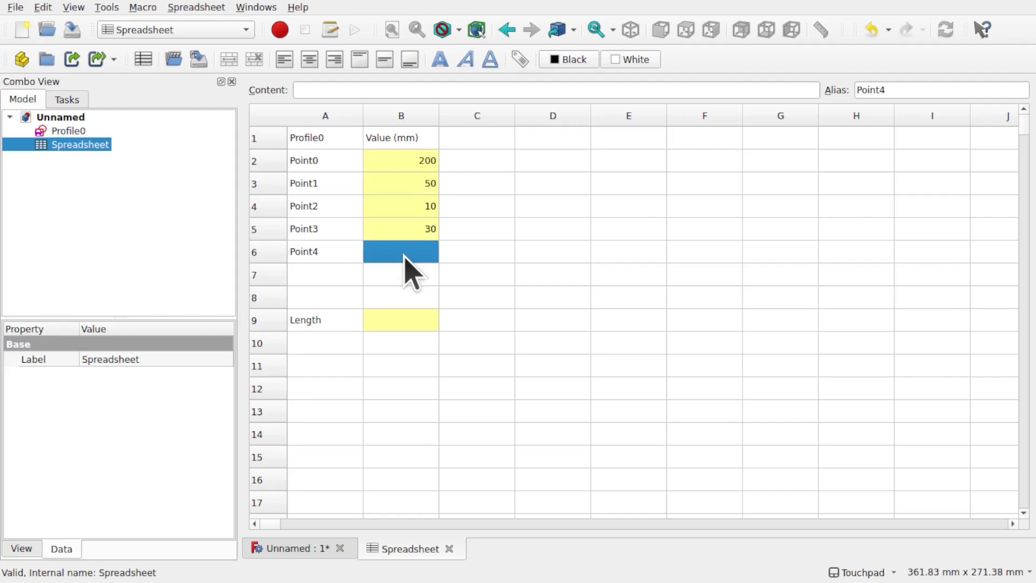
double_click(404, 255)
type("50")
left_click(407, 327)
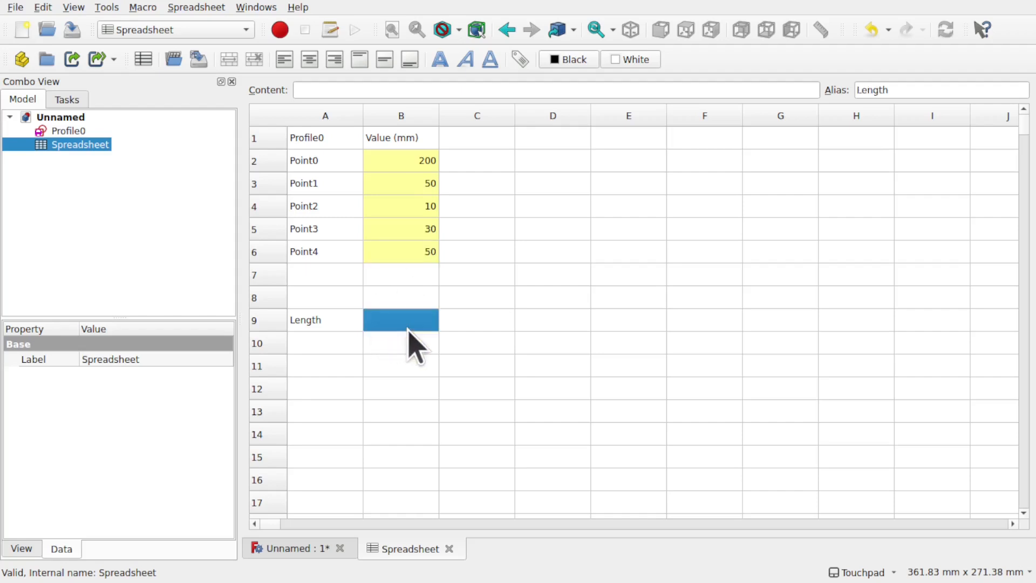
double_click(394, 325)
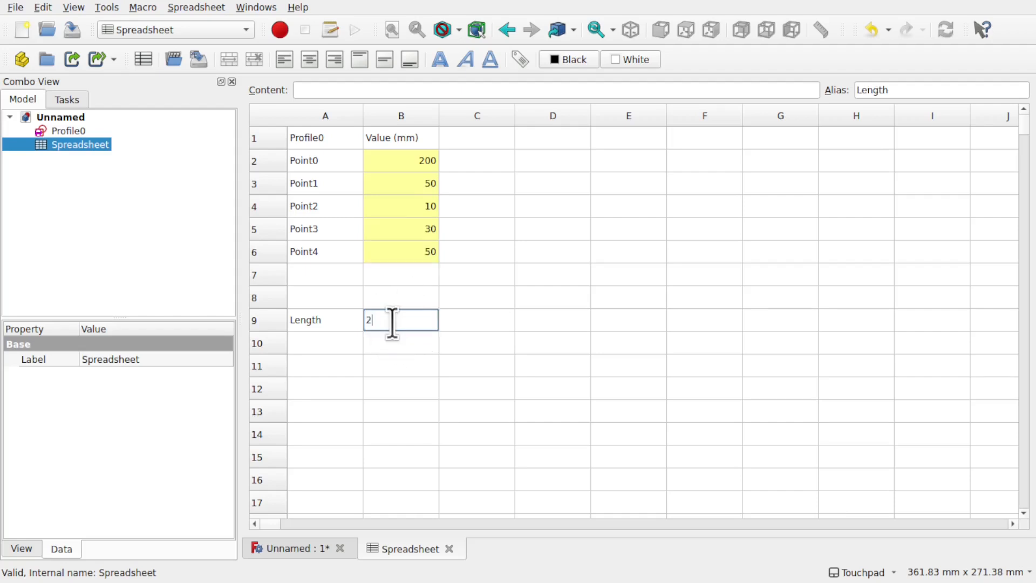
left_click(420, 367)
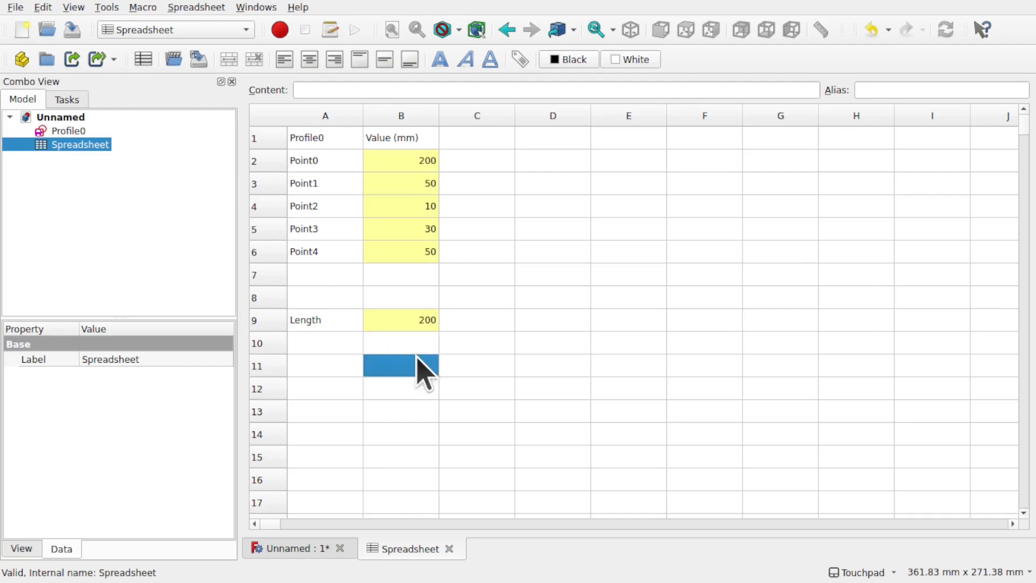
left_click(429, 272)
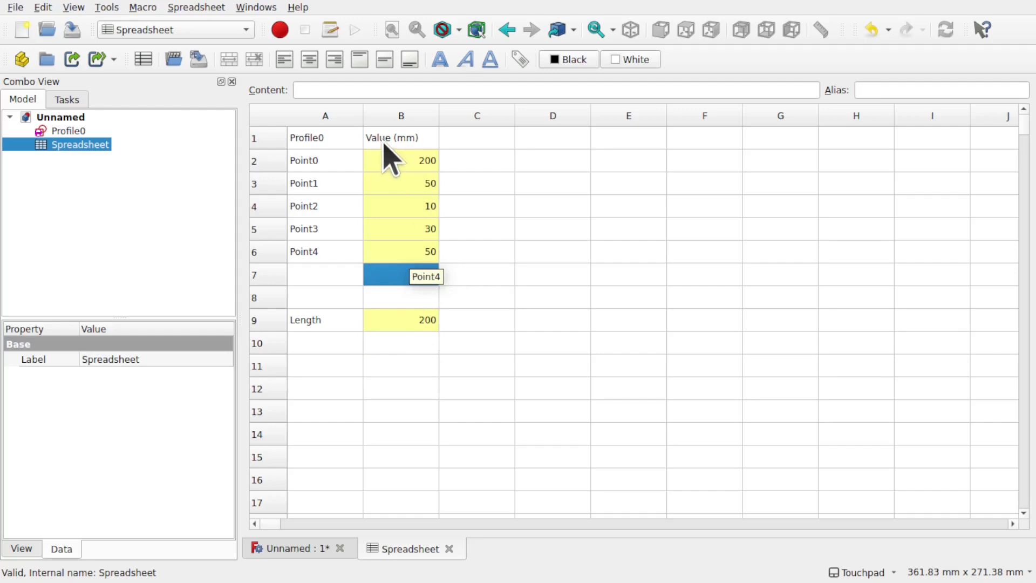
Look at the Profile0 sketch and try changing the alias of cell B2 to Point0_1
left_click(65, 131)
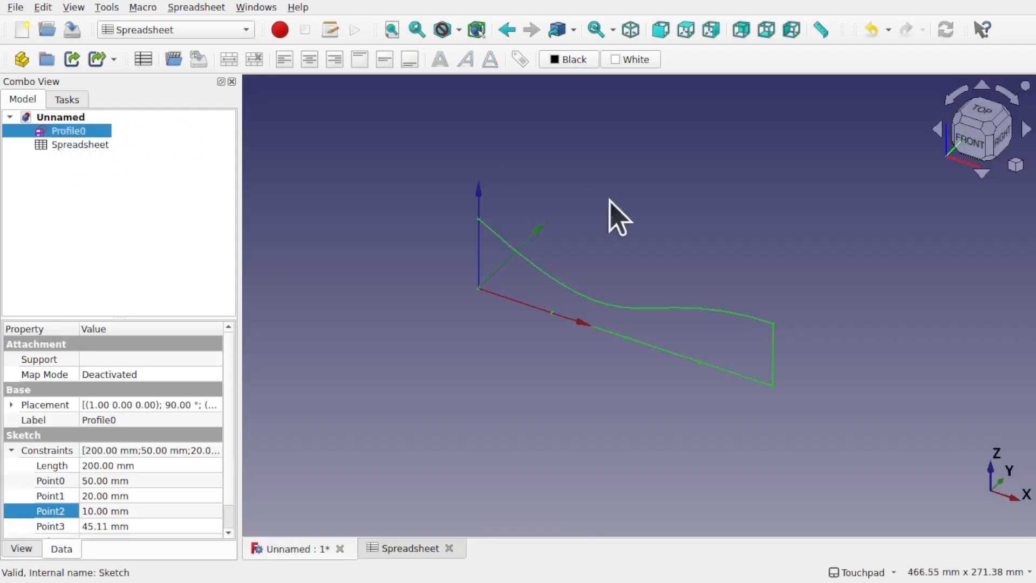
left_click(69, 145)
left_click(400, 161)
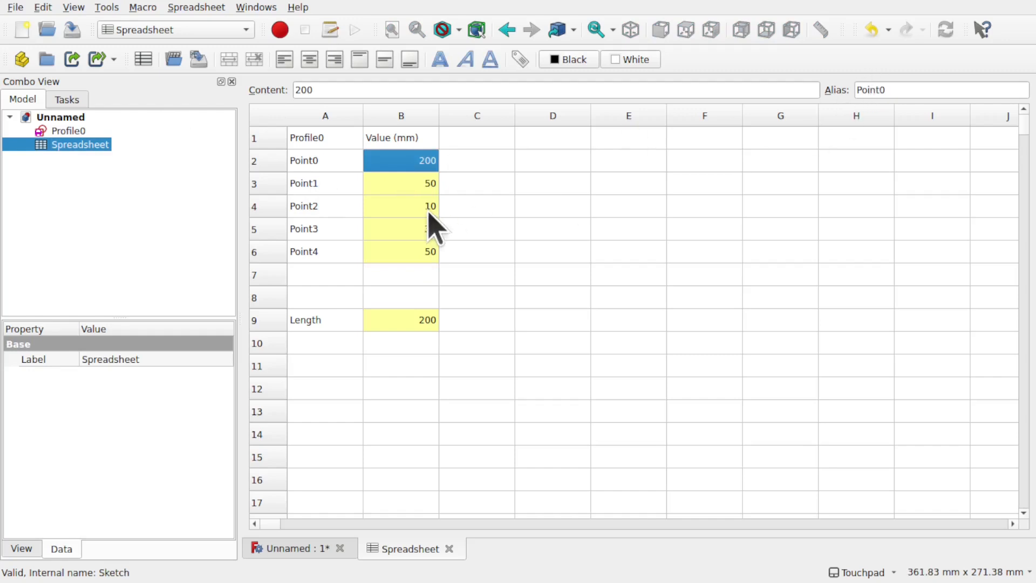
left_click(899, 89)
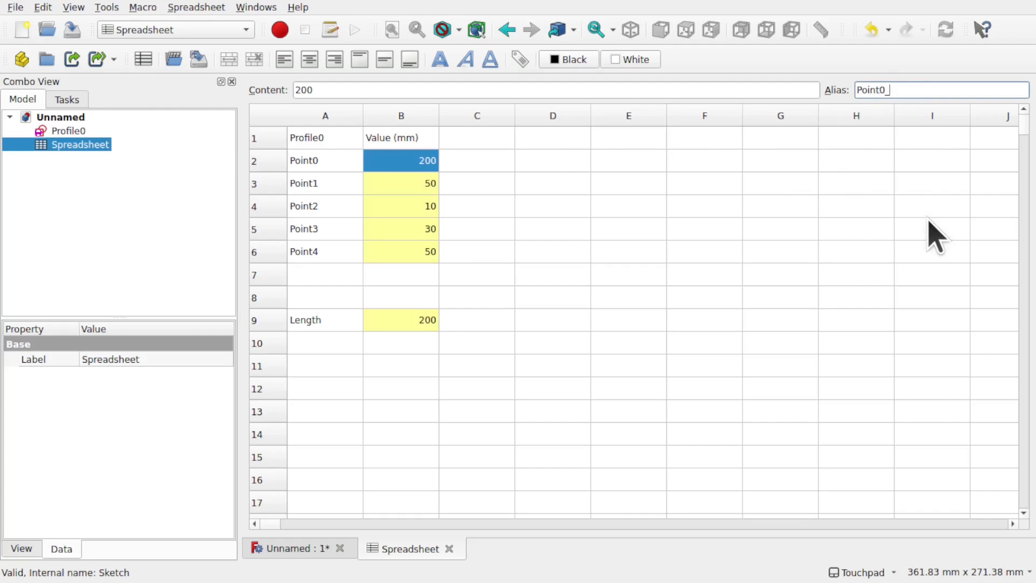
key("Return")
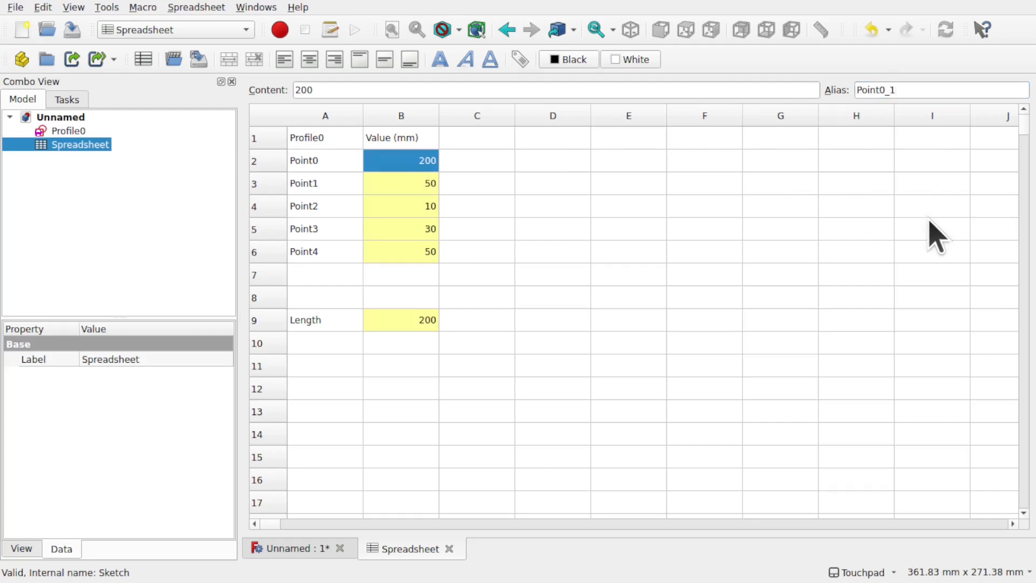
left_click(619, 201)
Restore the alias of cell B2 to Point0 and check the aliases of B2 and B3
left_click(399, 160)
left_click(402, 185)
left_click(398, 158)
left_click(913, 90)
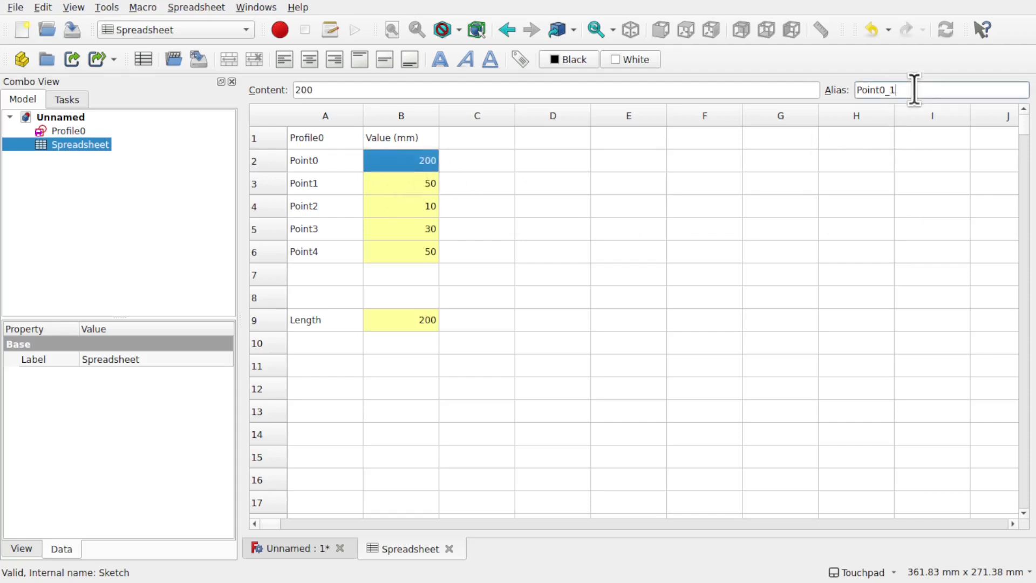
key("BackSpace")
key("Return")
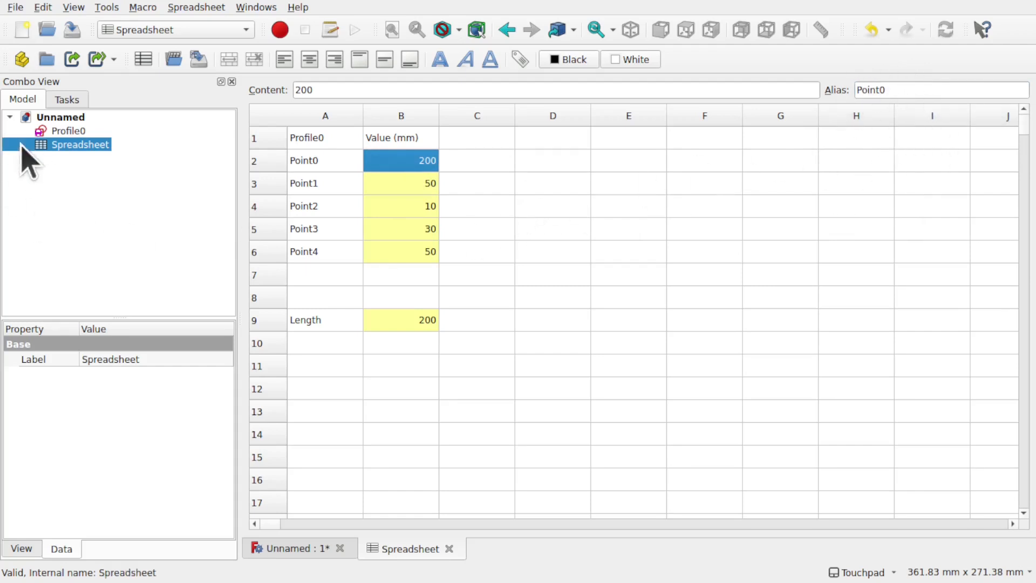
left_click(402, 181)
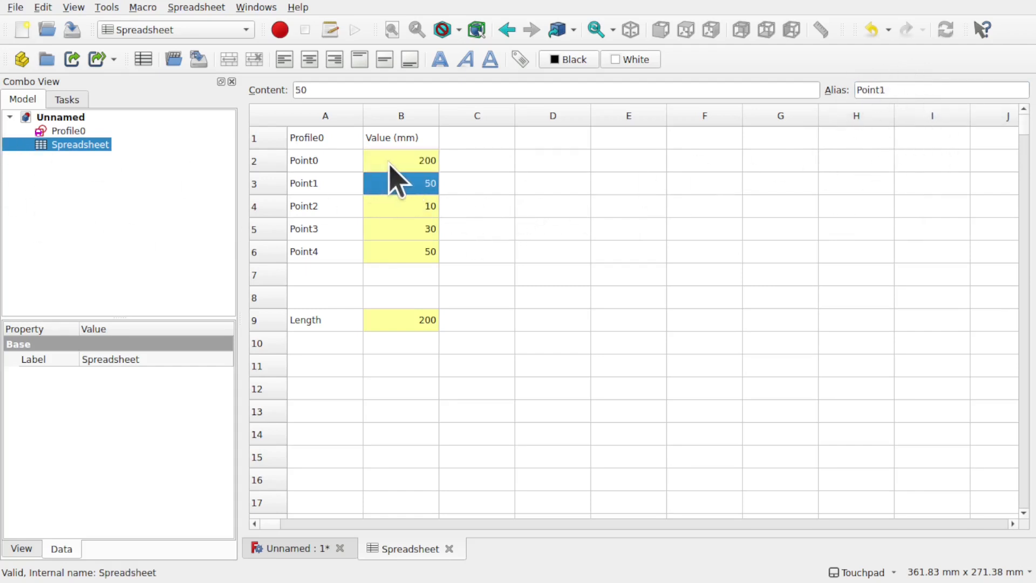
left_click(388, 164)
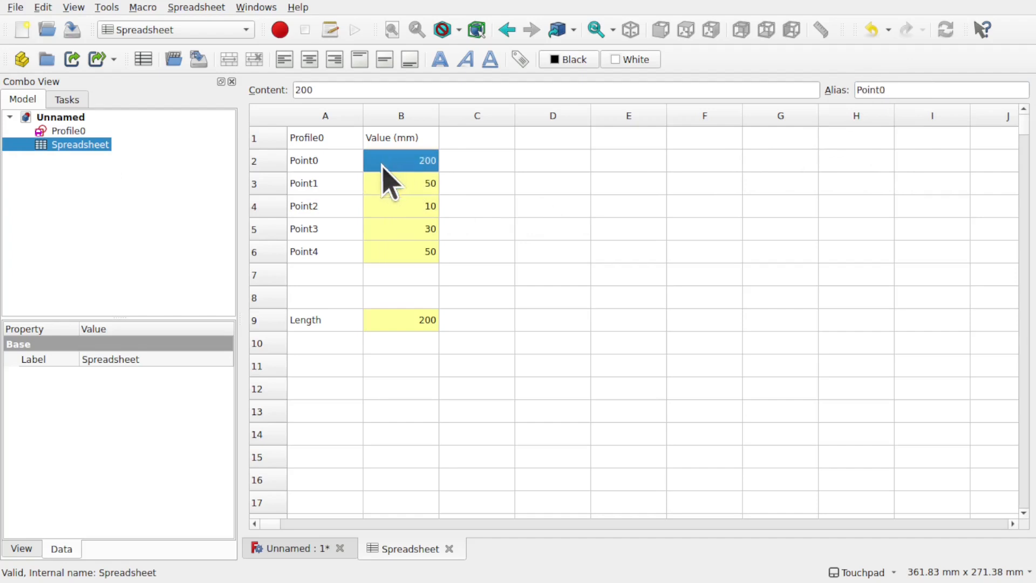
Open the Profile0 sketch for editing and show all of its listed constraints
left_click(74, 133)
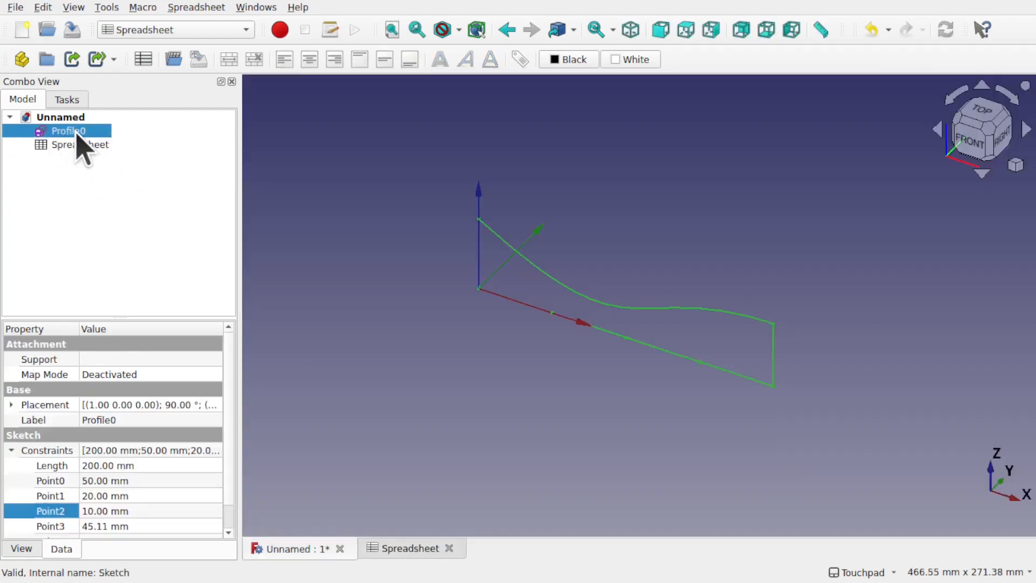
double_click(77, 134)
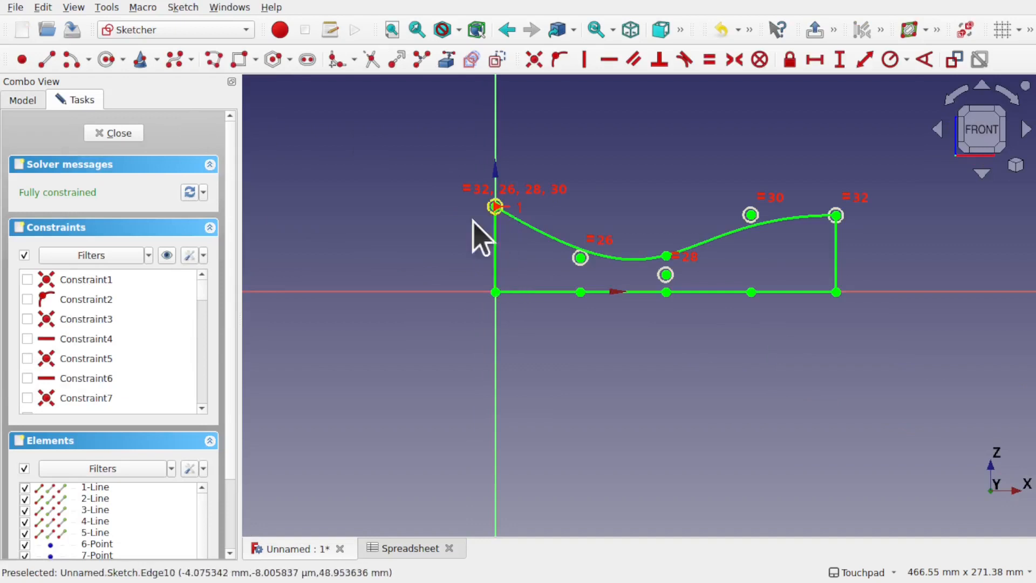
left_click(167, 256)
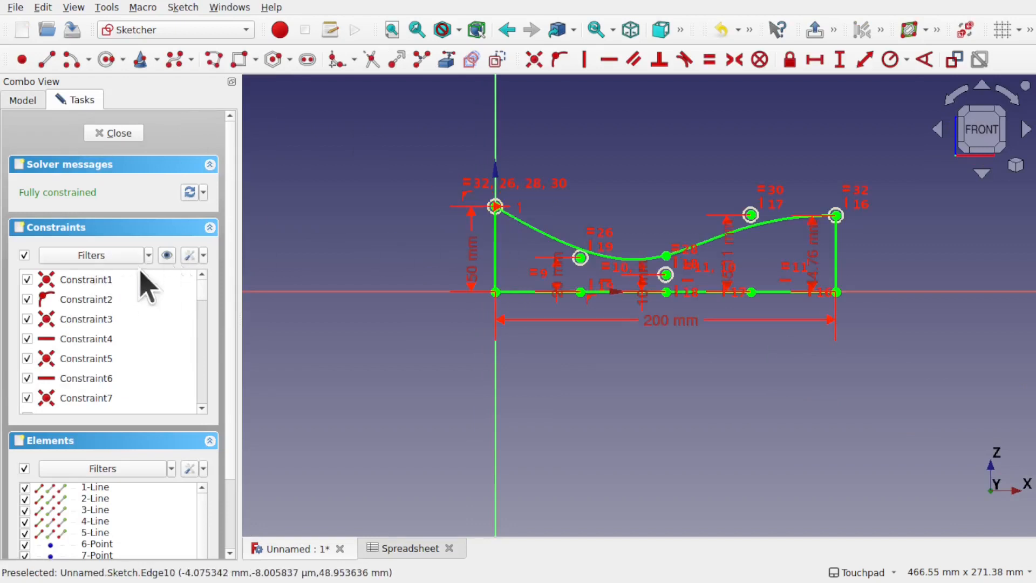
Link the Point0 height dimension at the profile's start to the expression Spreadsheet.Point0 and close the sketch
double_click(470, 262)
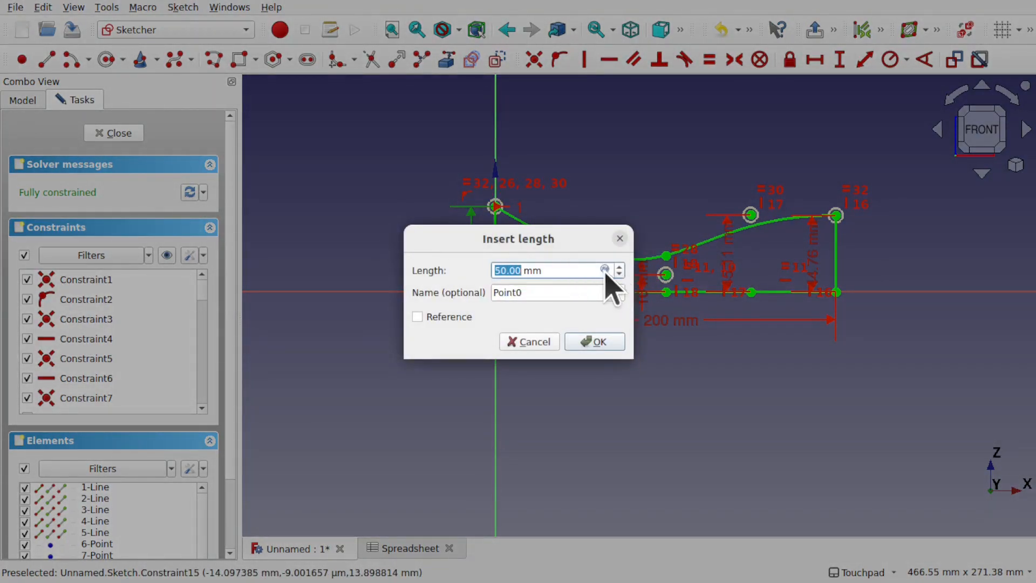
left_click(604, 269)
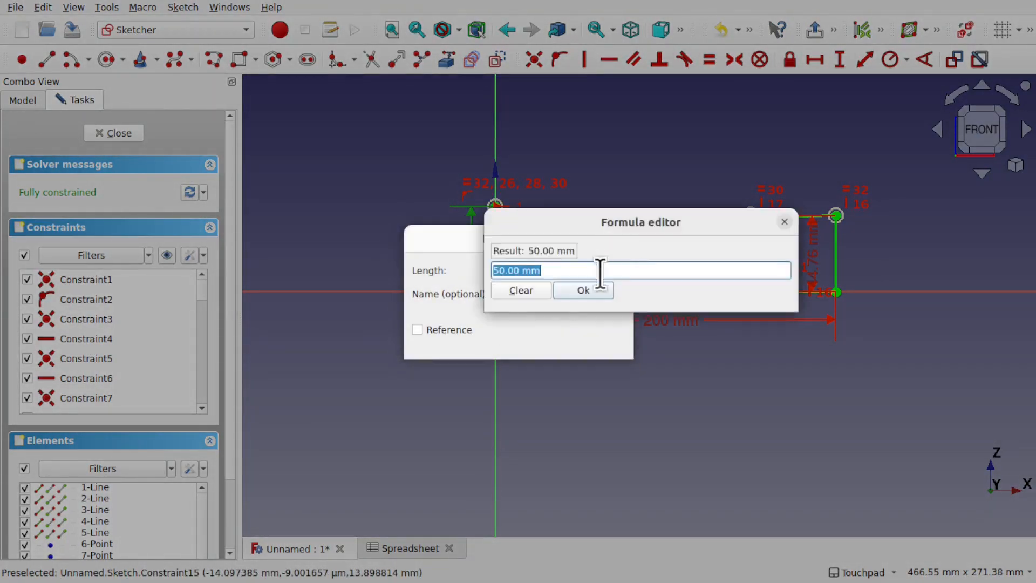
mouse_move(575, 226)
left_mouse_down()
mouse_move(716, 335)
mouse_move(553, 308)
left_mouse_up()
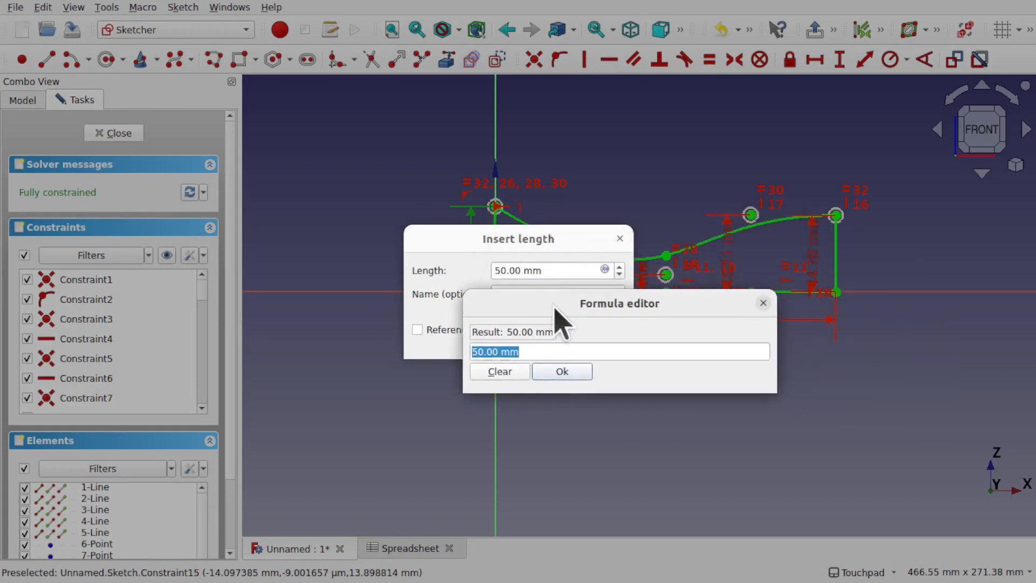
type("spre")
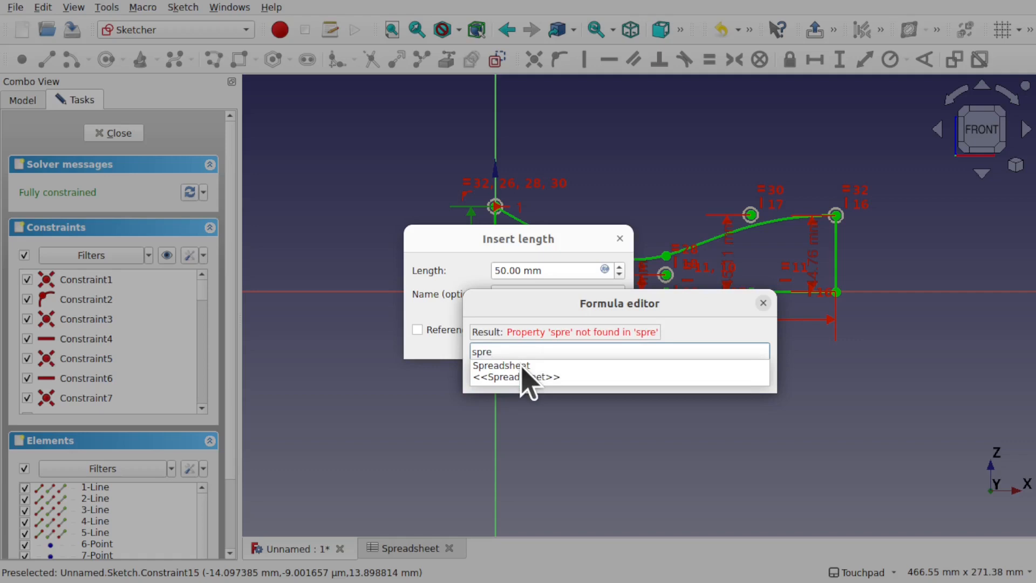
left_click(522, 368)
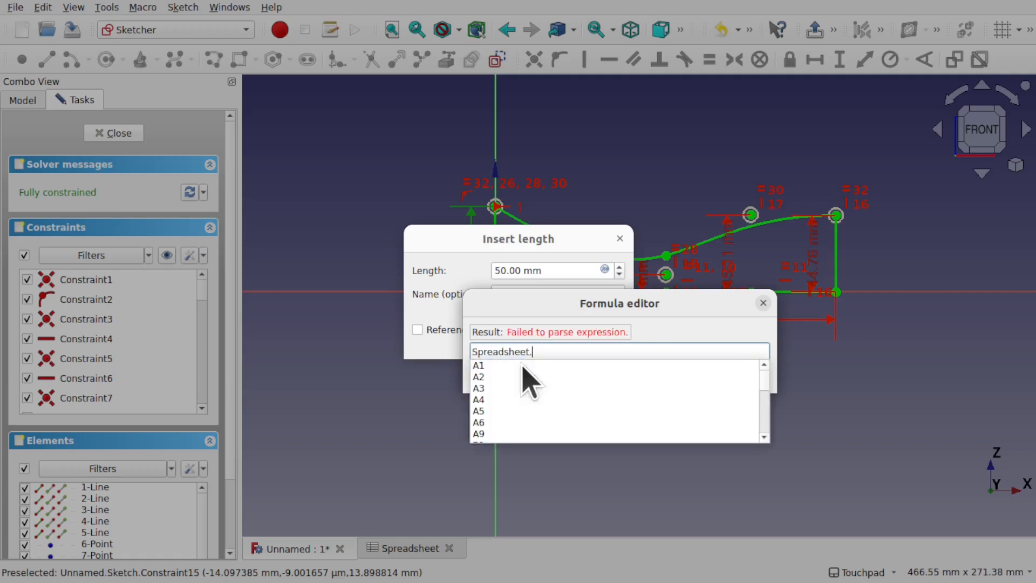
type("Po")
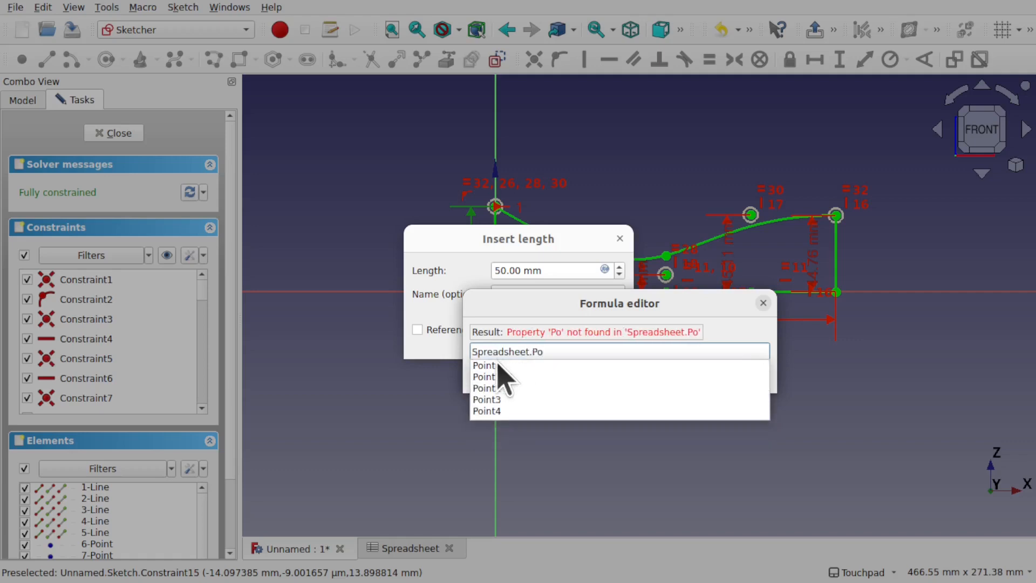
left_click(497, 365)
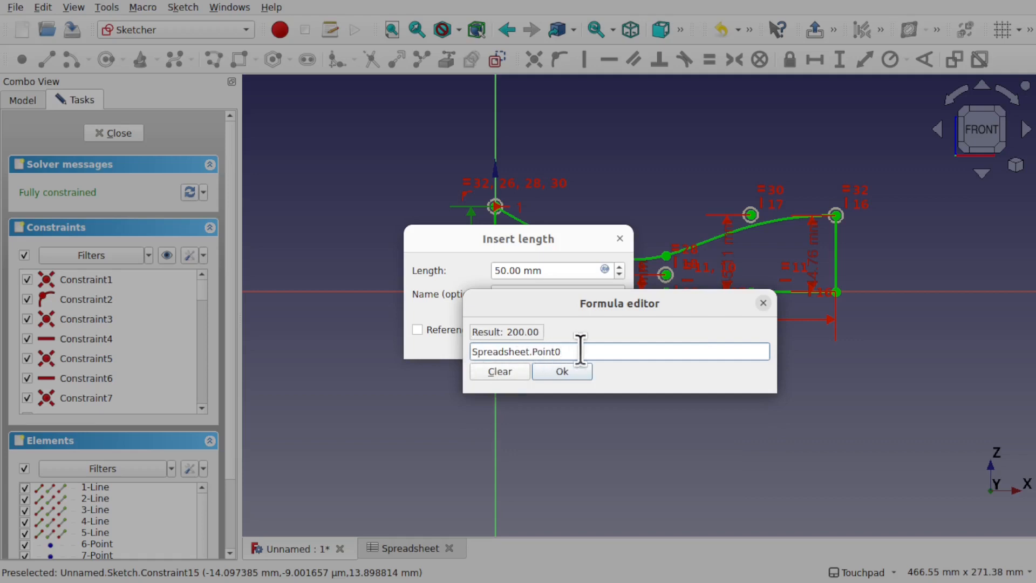
left_click_drag(576, 351, 472, 356)
left_click(561, 371)
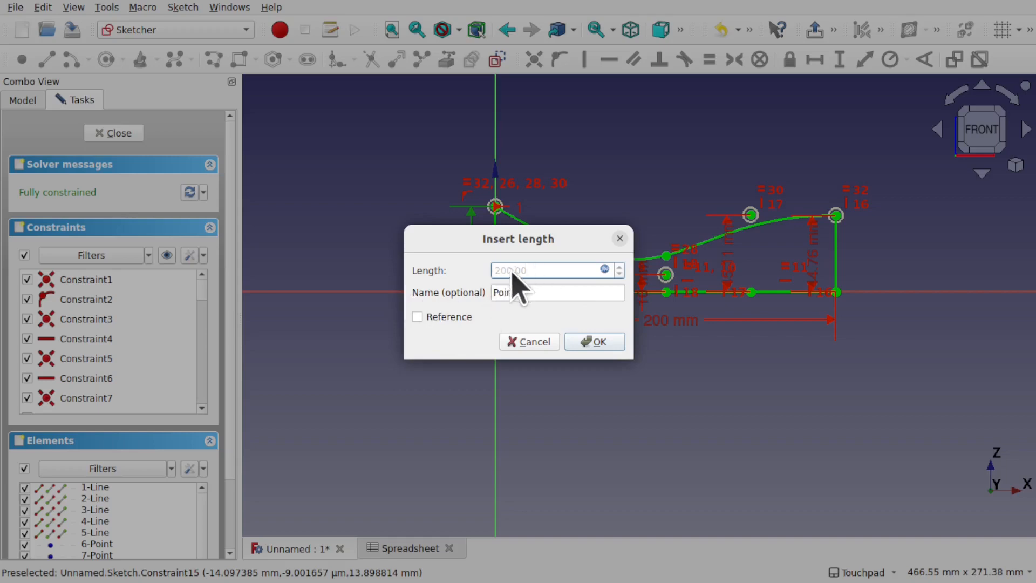
left_click(596, 343)
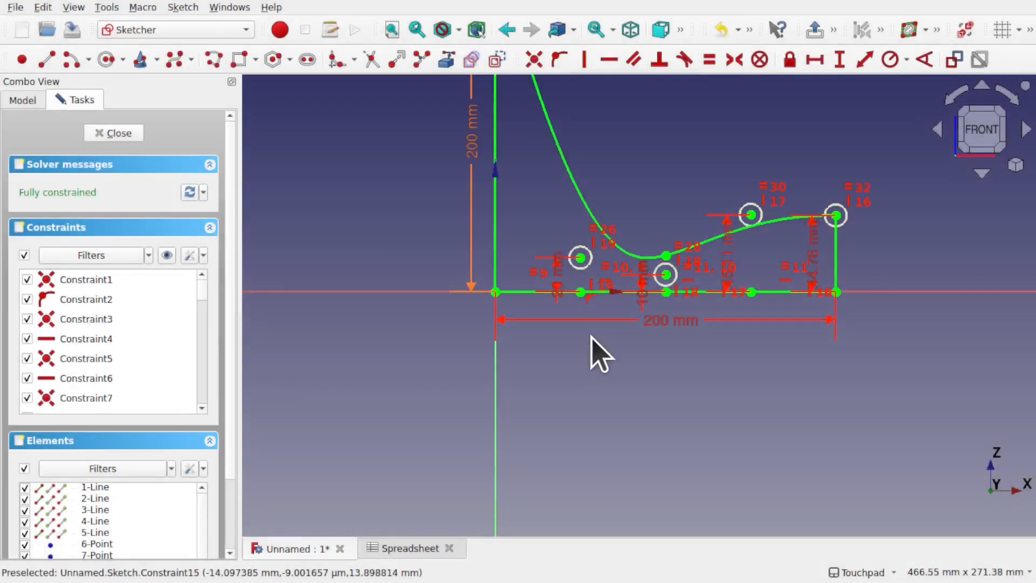
scroll(534, 286, "down", 2)
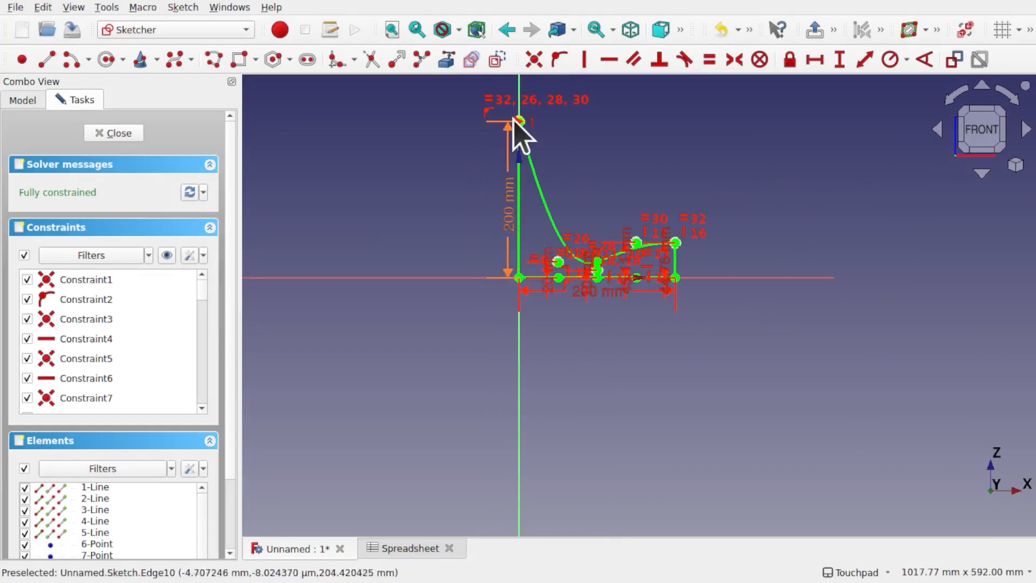
scroll(530, 206, "up", 3)
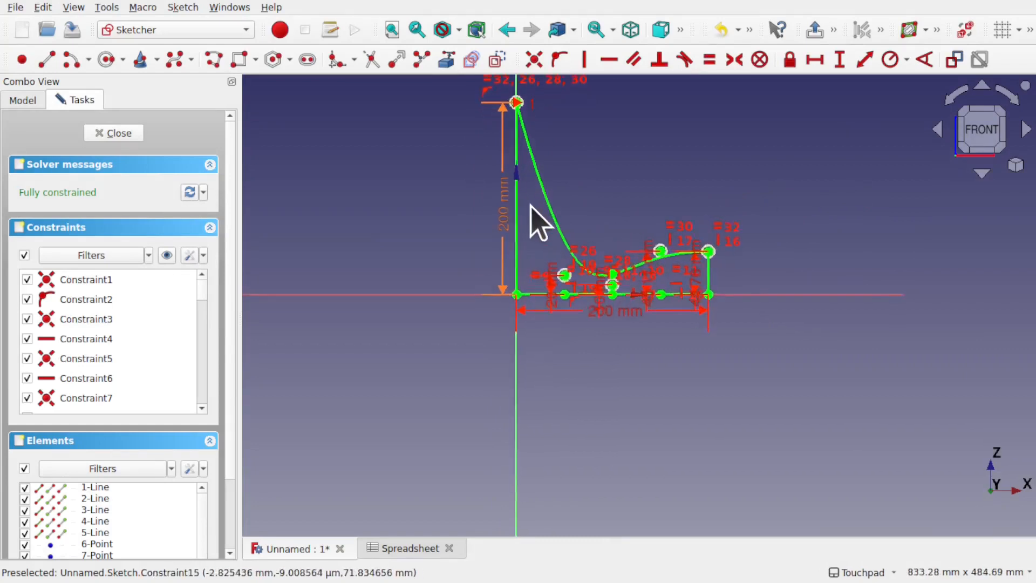
left_click(130, 133)
Set the Point0 value in spreadsheet cell B2 to 20 and view the Profile0 sketch
double_click(93, 145)
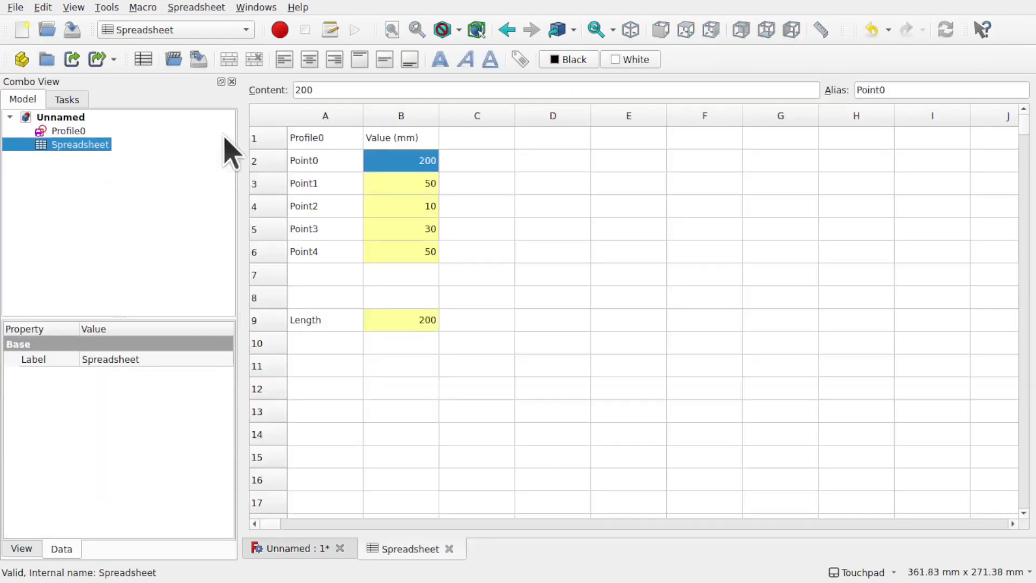
double_click(417, 161)
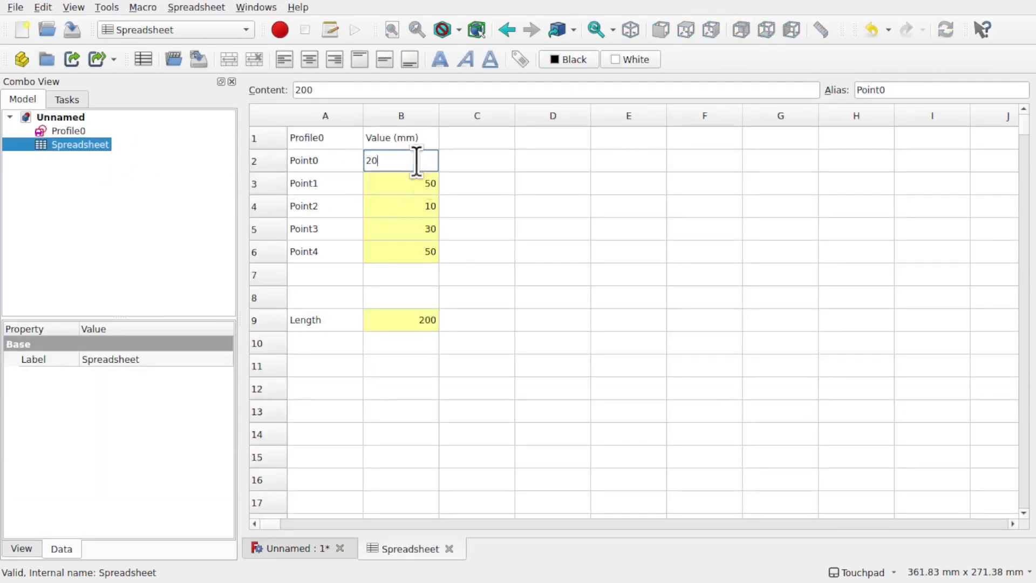
key("Return")
left_click(70, 131)
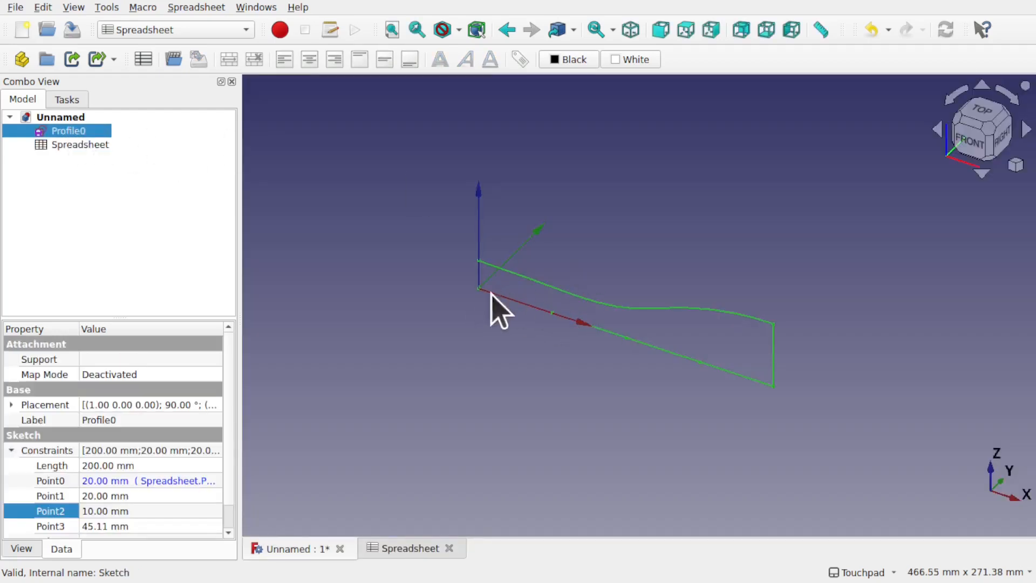
Reopen the Profile0 sketch for editing and link its Point1 height dimension to the expression Spreadsheet.Point1
double_click(81, 145)
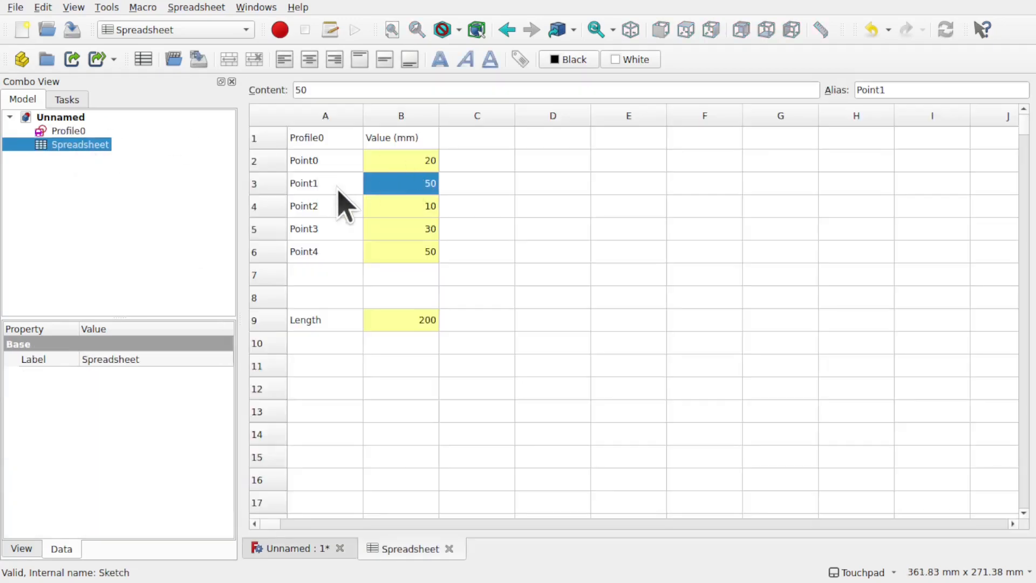
double_click(80, 132)
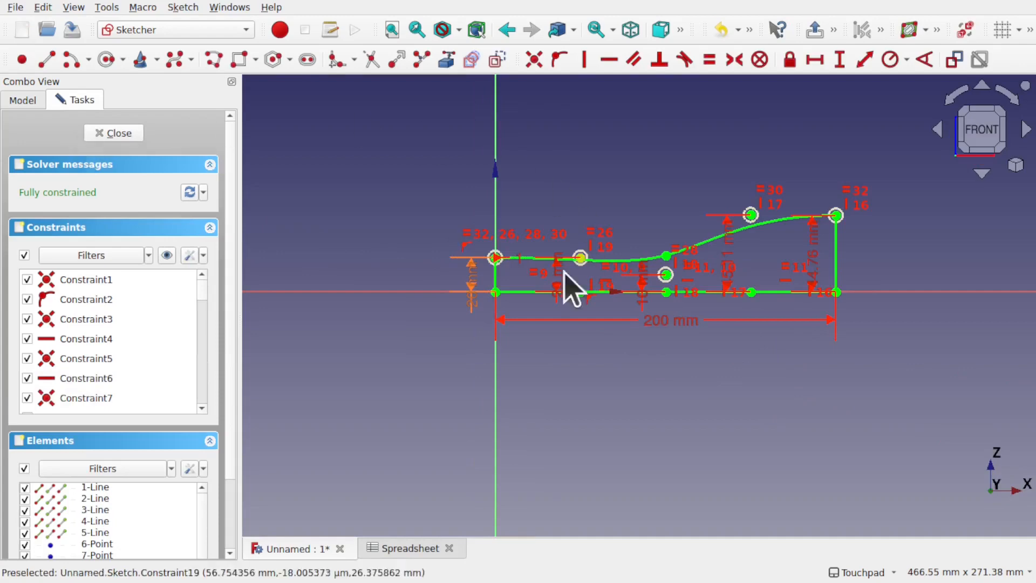
scroll(578, 297, "up", 5)
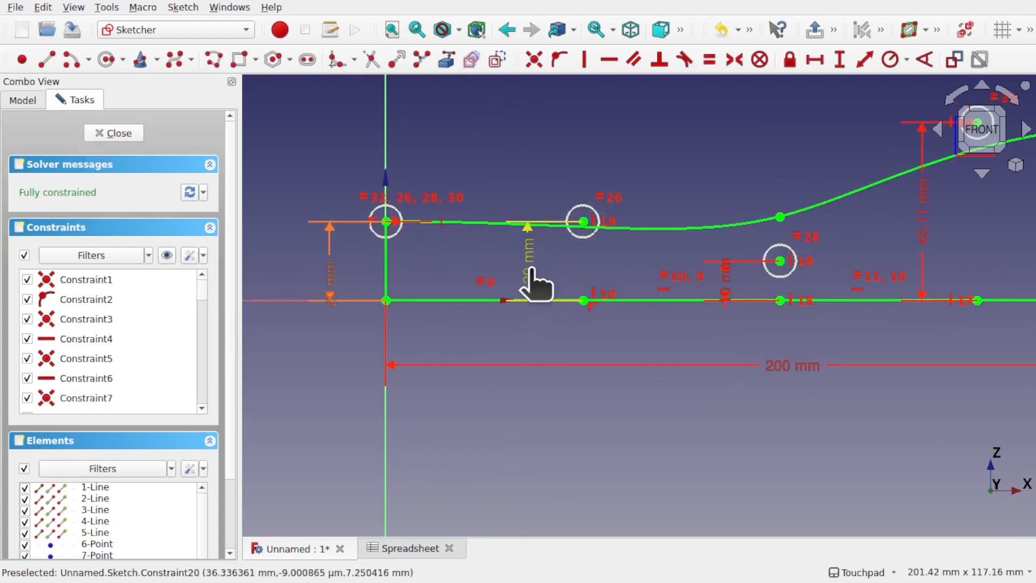
double_click(528, 281)
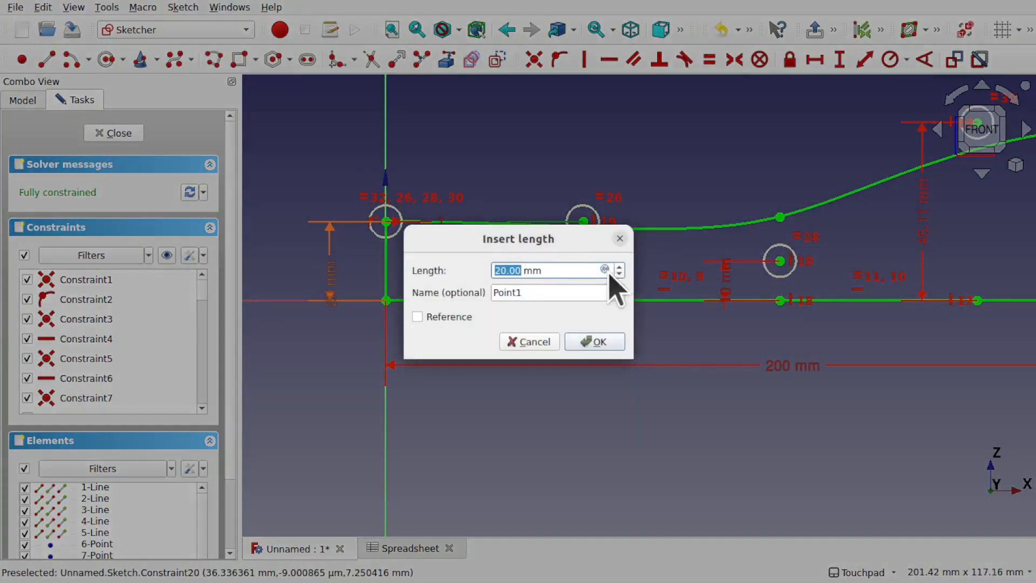
left_click(605, 269)
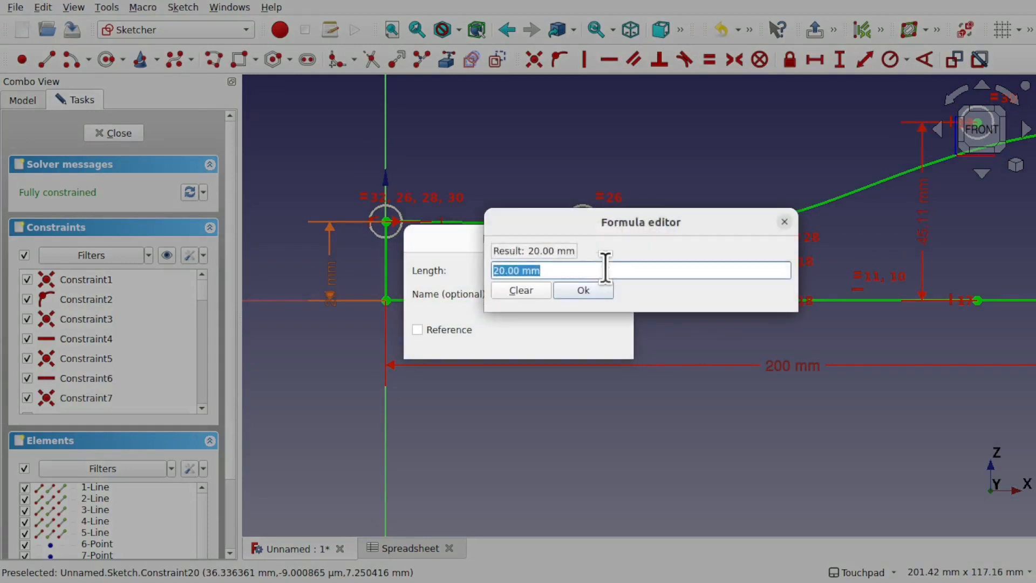
type("sp")
left_click(602, 282)
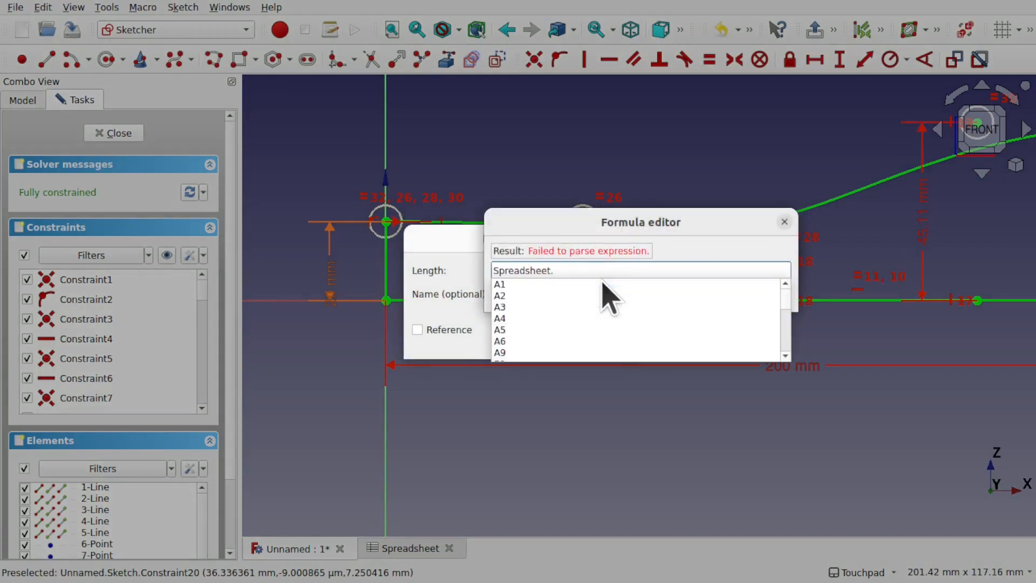
type("Point1")
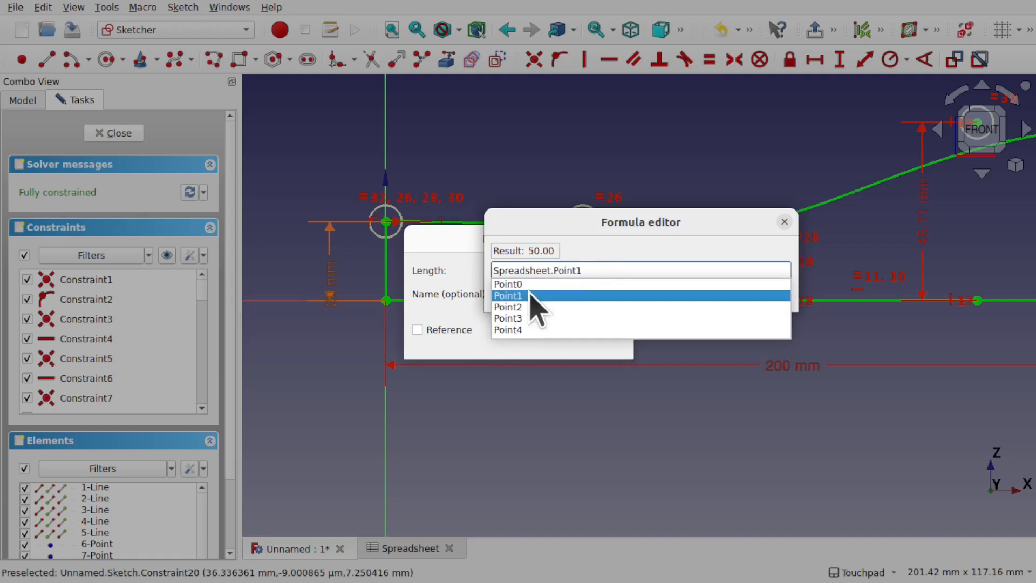
left_click(531, 295)
left_click(597, 301)
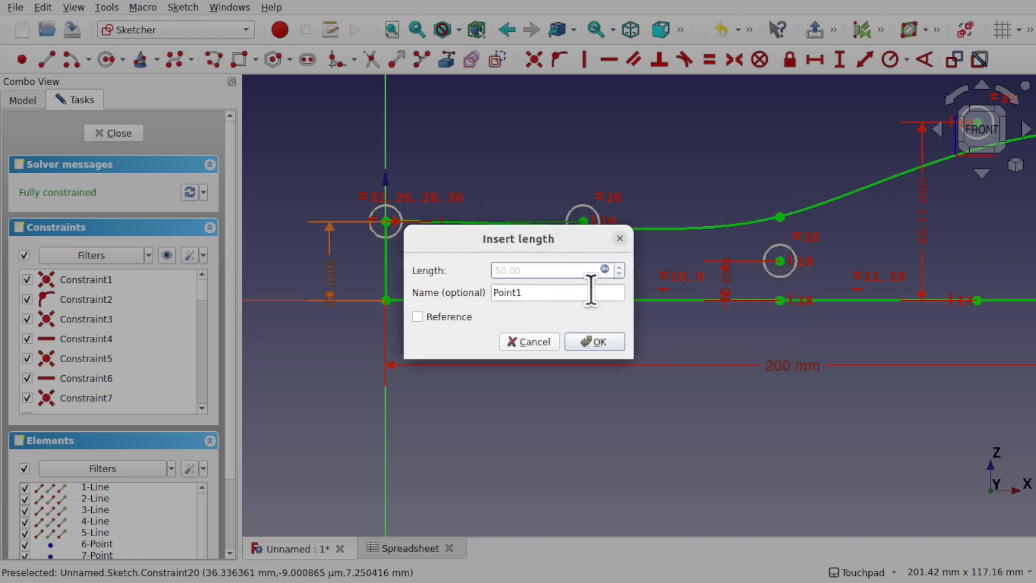
left_click(603, 345)
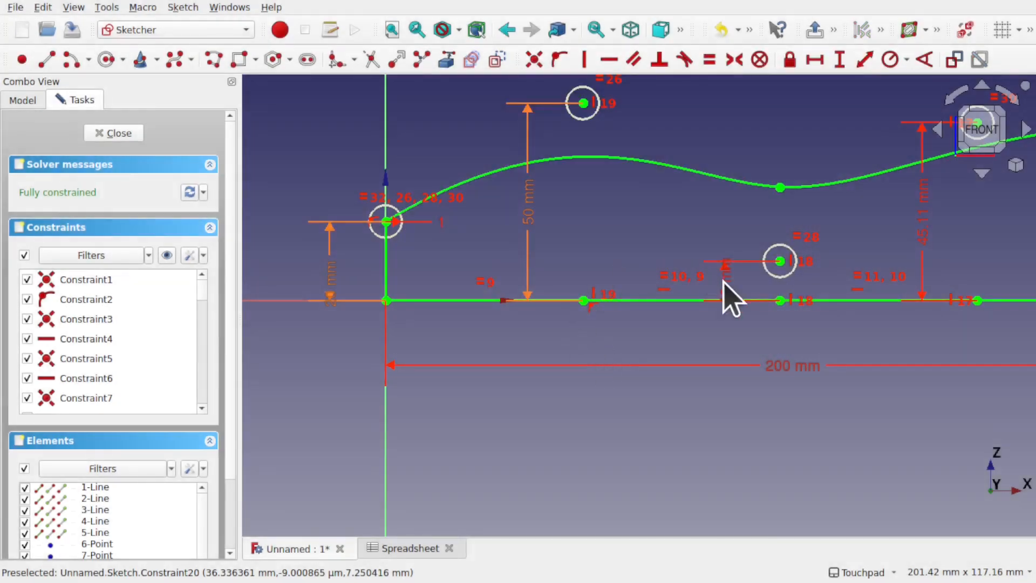
Link the Point2 height dimension to the expression Spreadsheet.Point2, copying the expression text for reuse
double_click(729, 295)
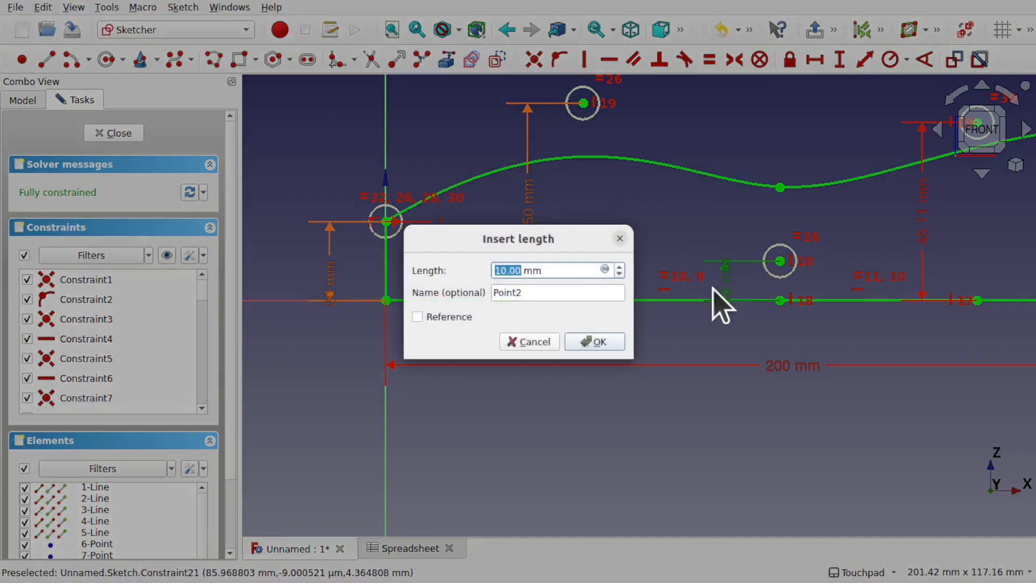
left_click(604, 268)
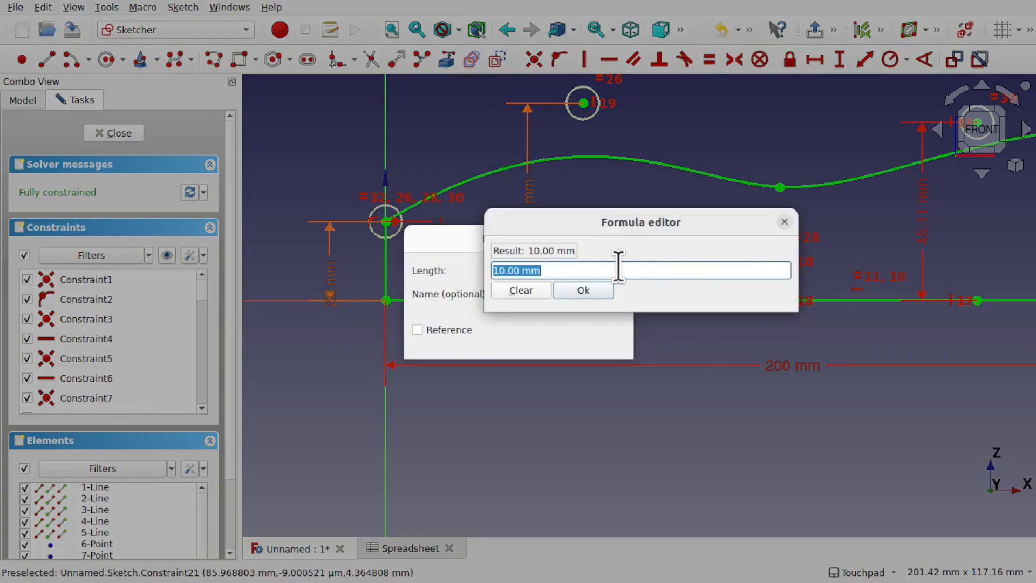
type("spre")
left_click(567, 284)
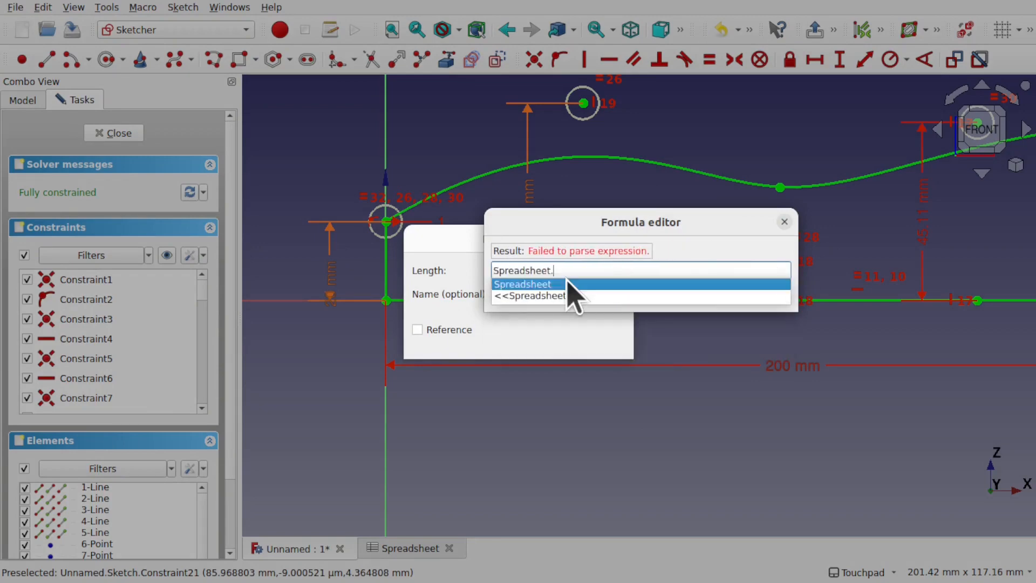
type(".po")
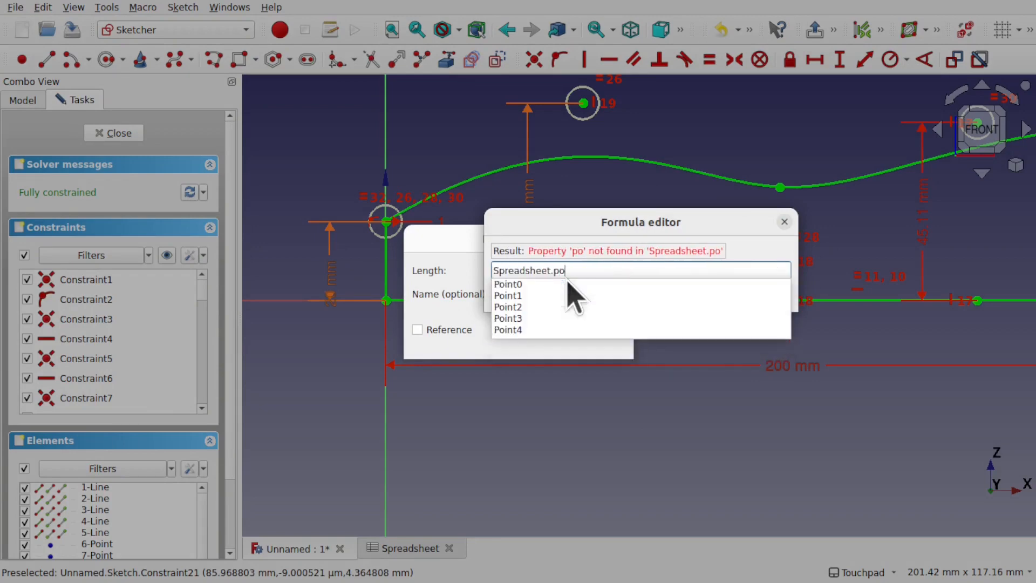
left_click(528, 307)
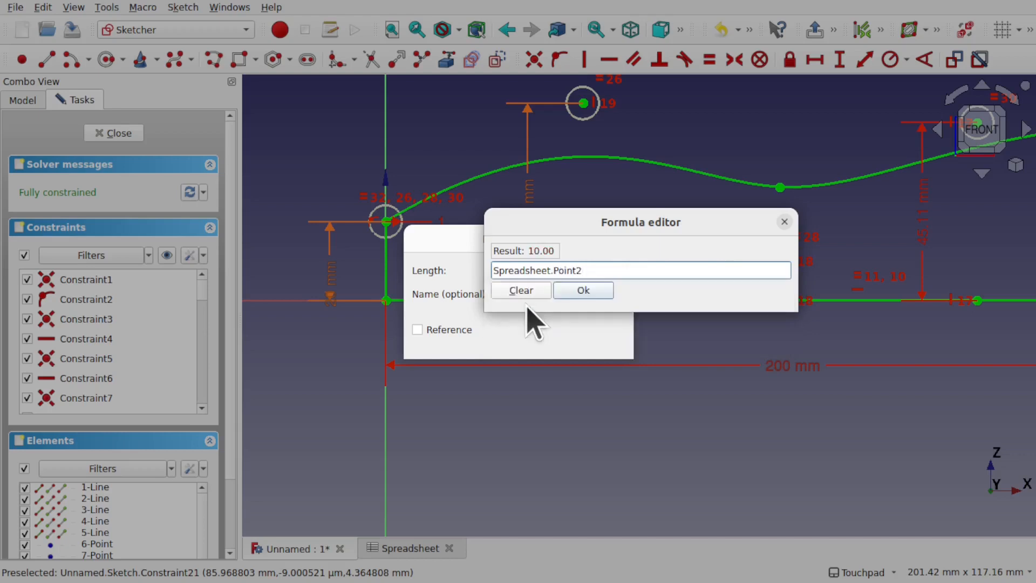
left_click_drag(584, 270, 451, 256)
key("ctrl+c")
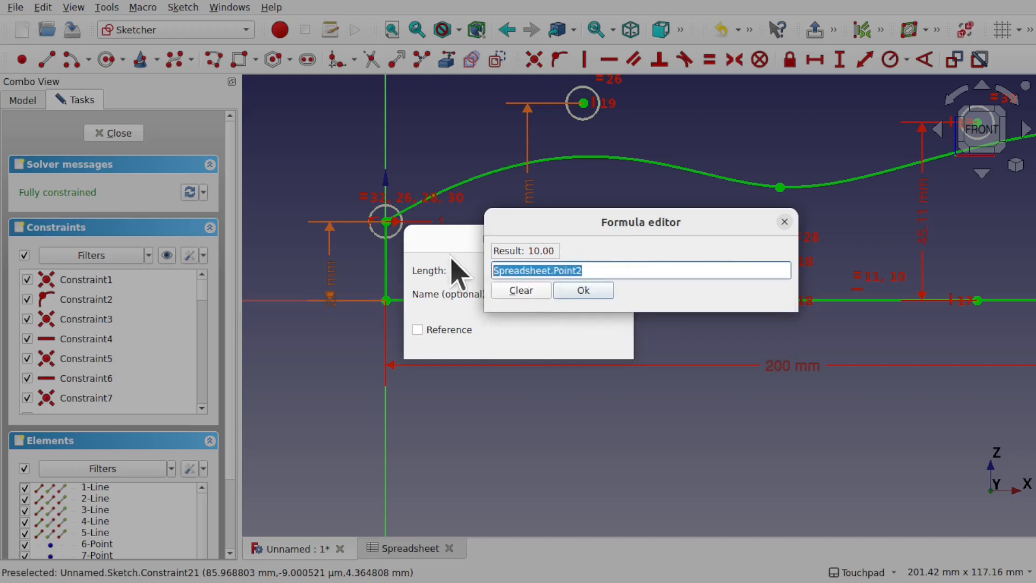
left_click(583, 290)
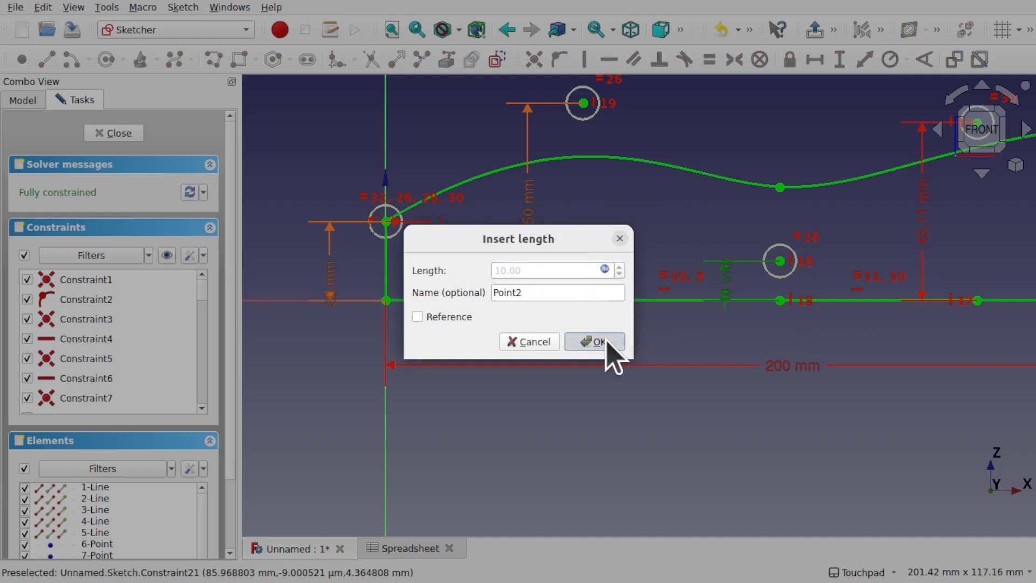
left_click(606, 341)
Link the Point3 height dimension to Spreadsheet.Point3 by reusing the copied expression with the number changed to 3
middle_click_drag(827, 321, 606, 351)
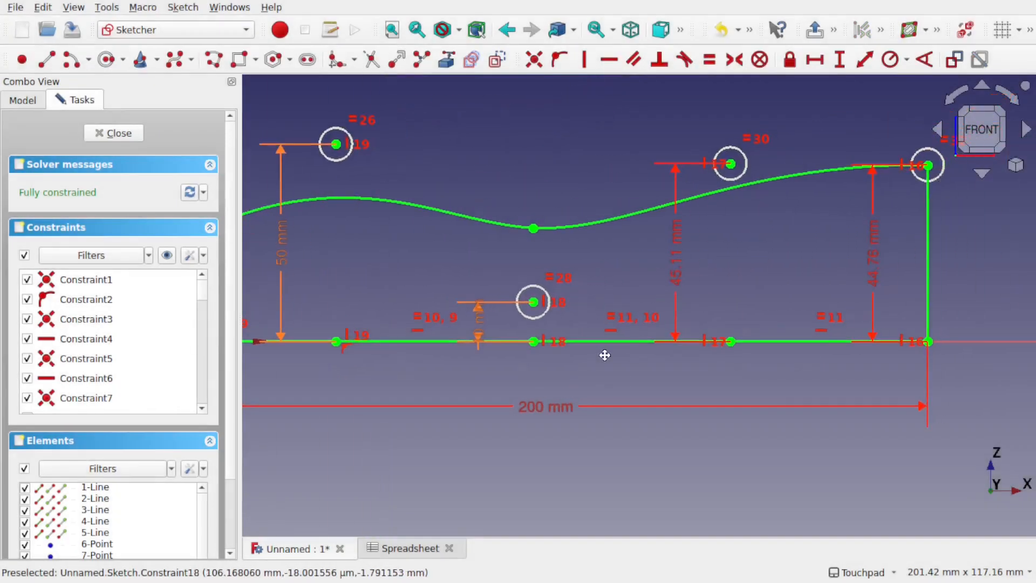
double_click(680, 269)
left_click(571, 290)
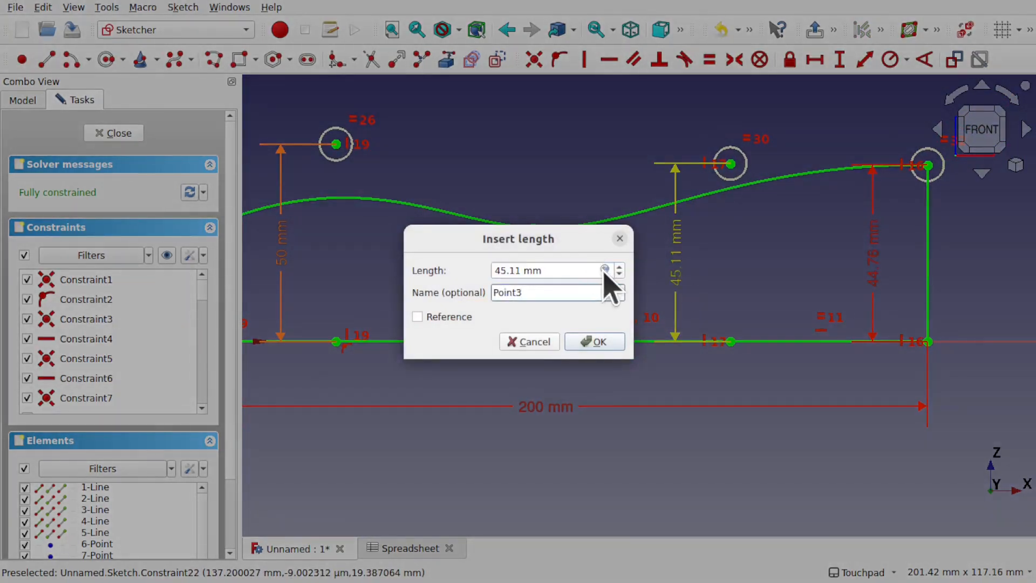
left_click(605, 269)
key("ctrl+v")
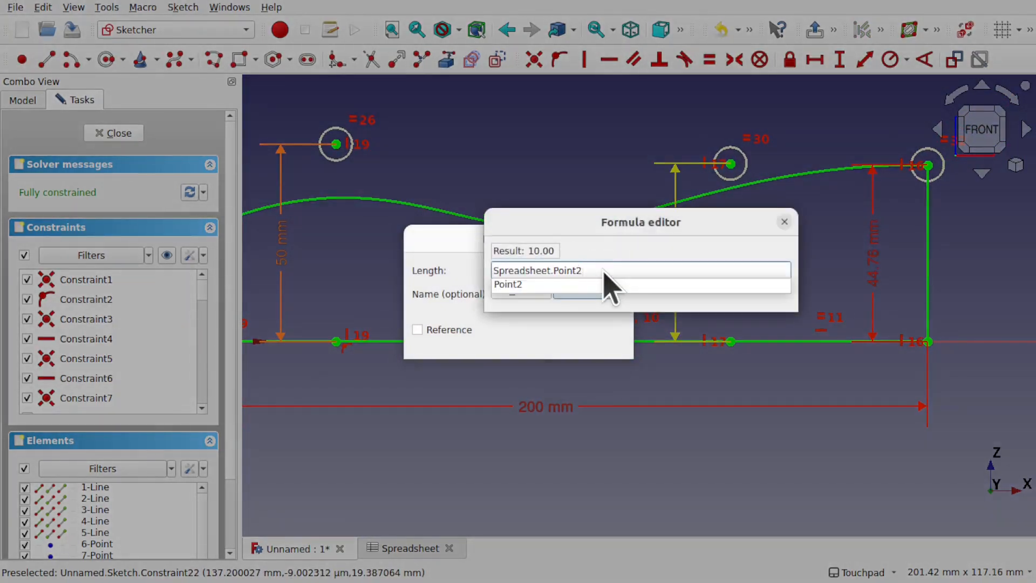
key("BackSpace")
type("3")
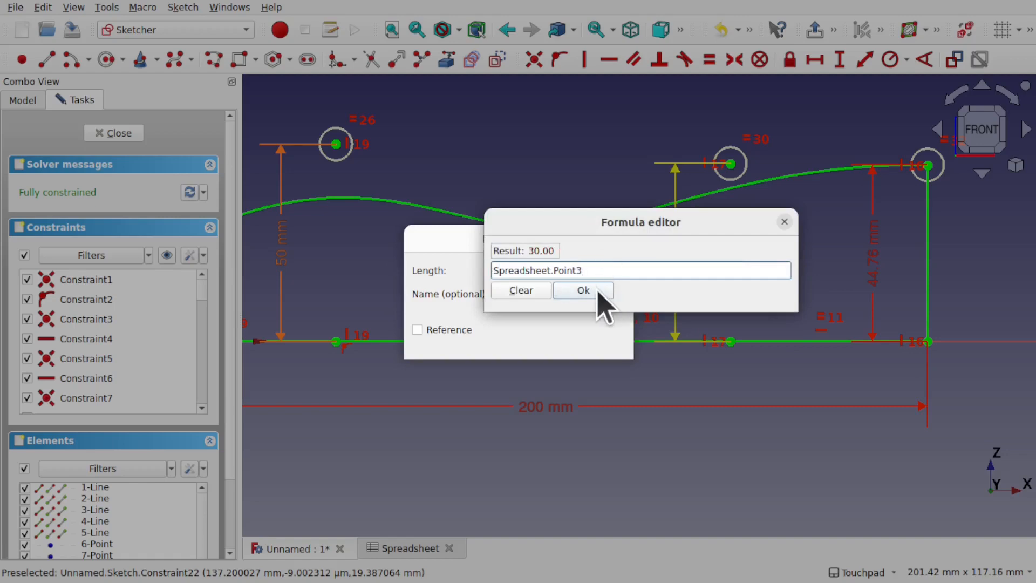
left_click(603, 291)
left_click(594, 342)
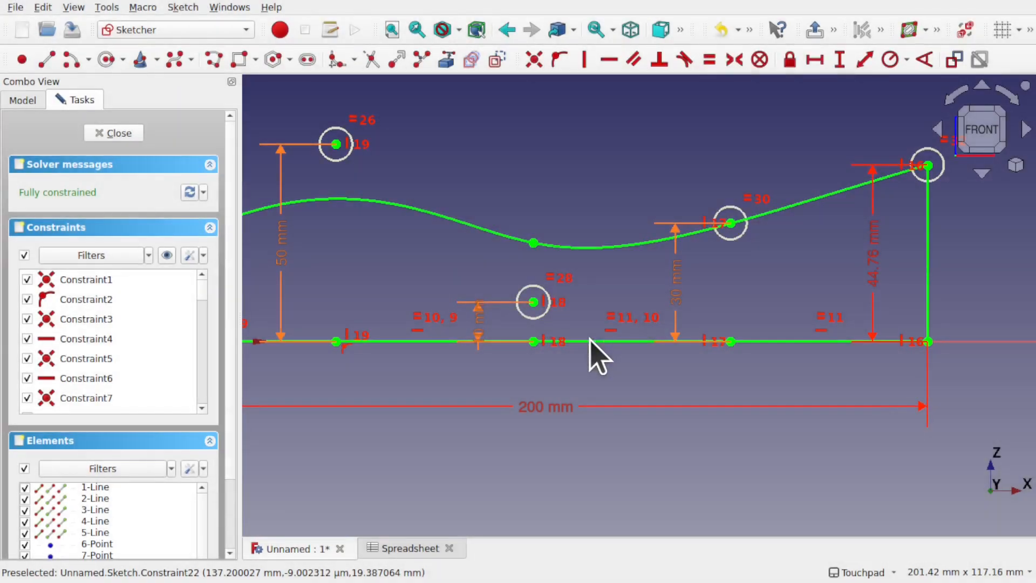
Link the Point4 height dimension to Spreadsheet.Point4 by reusing the copied expression with the number changed to 4
double_click(875, 278)
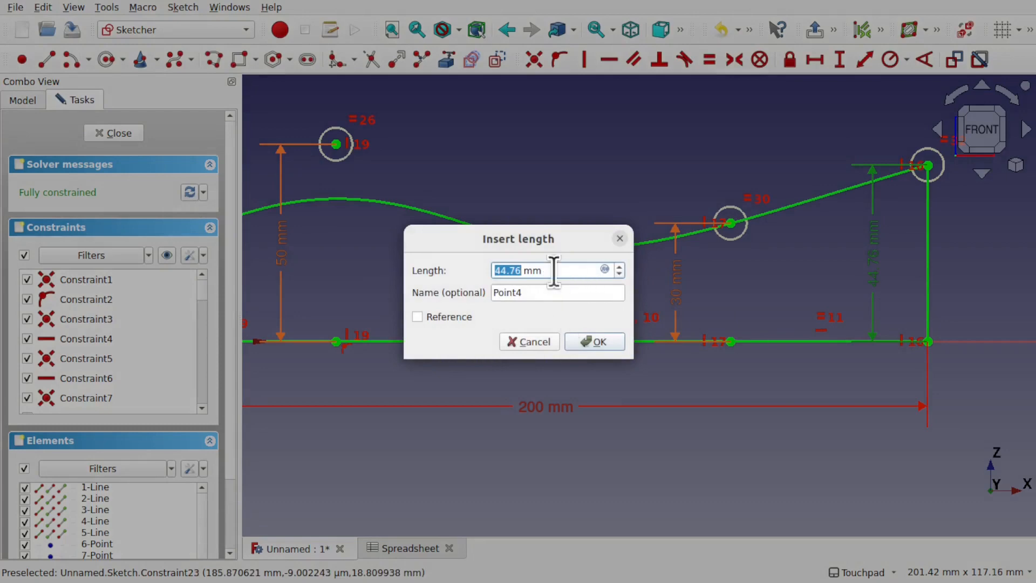
left_click(605, 268)
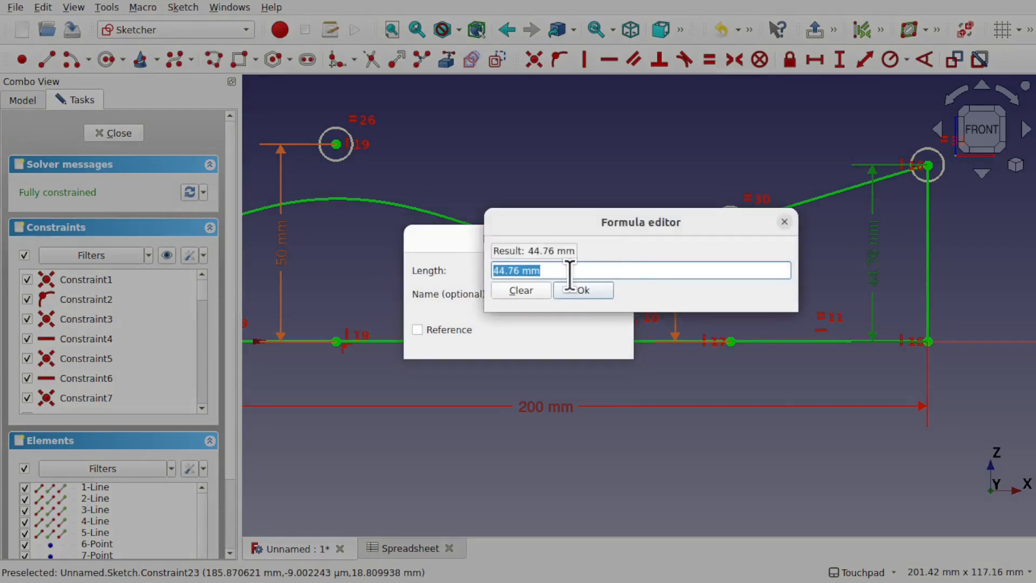
key("ctrl+v")
key("BackSpace")
type("4")
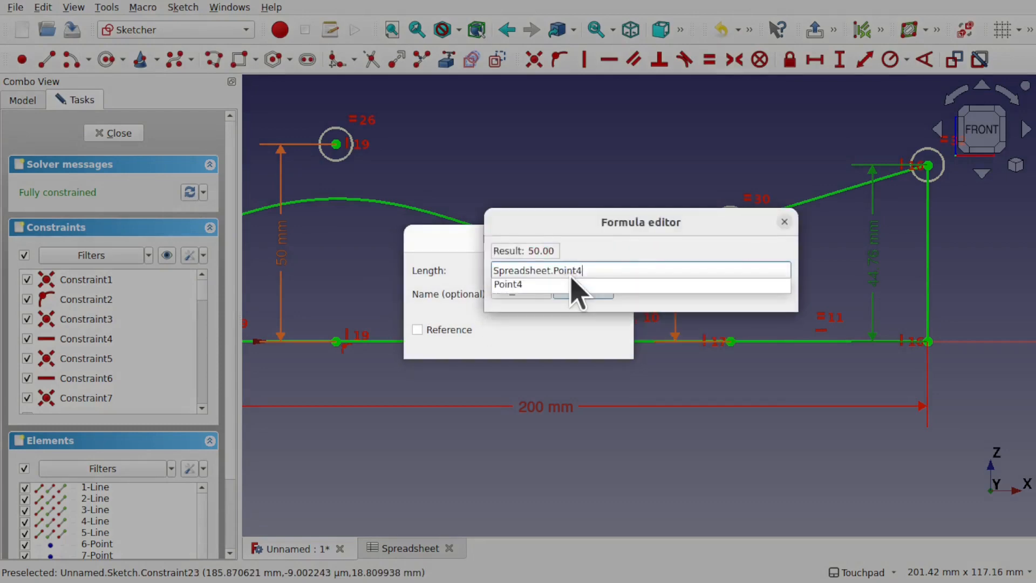
left_click(569, 275)
left_click(596, 290)
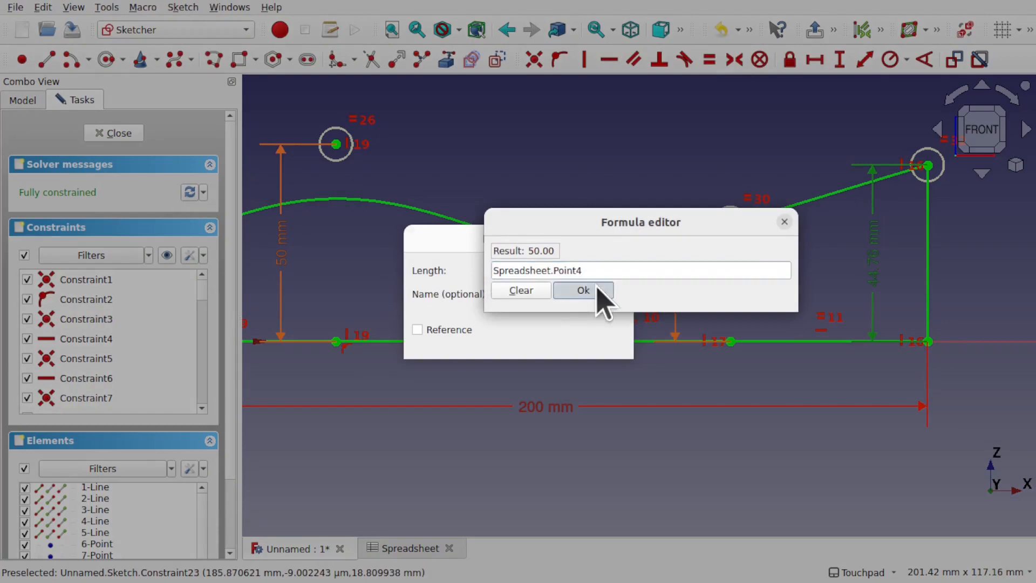
left_click(581, 341)
Link the sketch's overall Length dimension to the expression Spreadsheet.Length
scroll(582, 341, "down", 3)
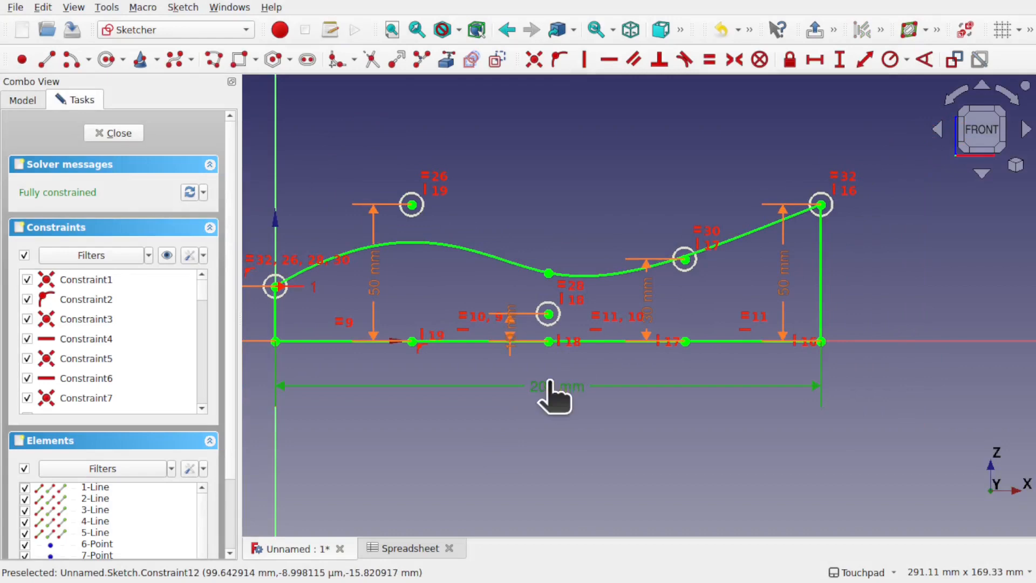
double_click(546, 383)
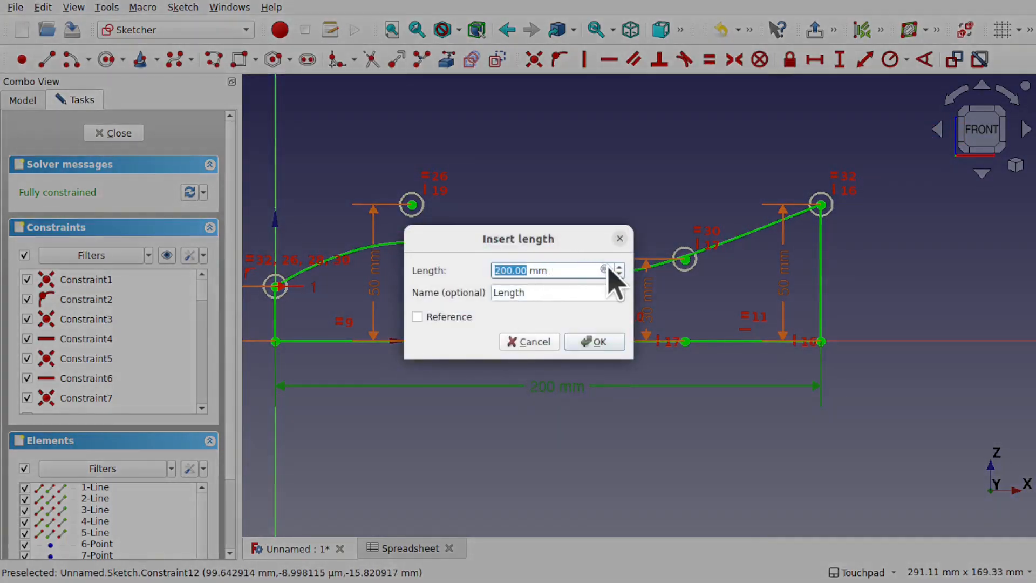
left_click(604, 268)
type("spr")
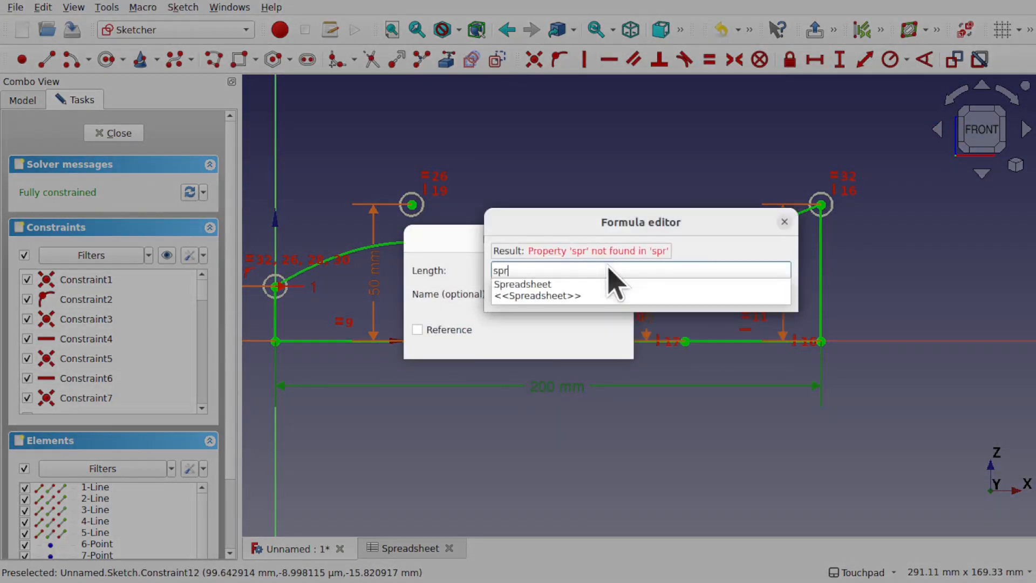
type("e")
key("Down")
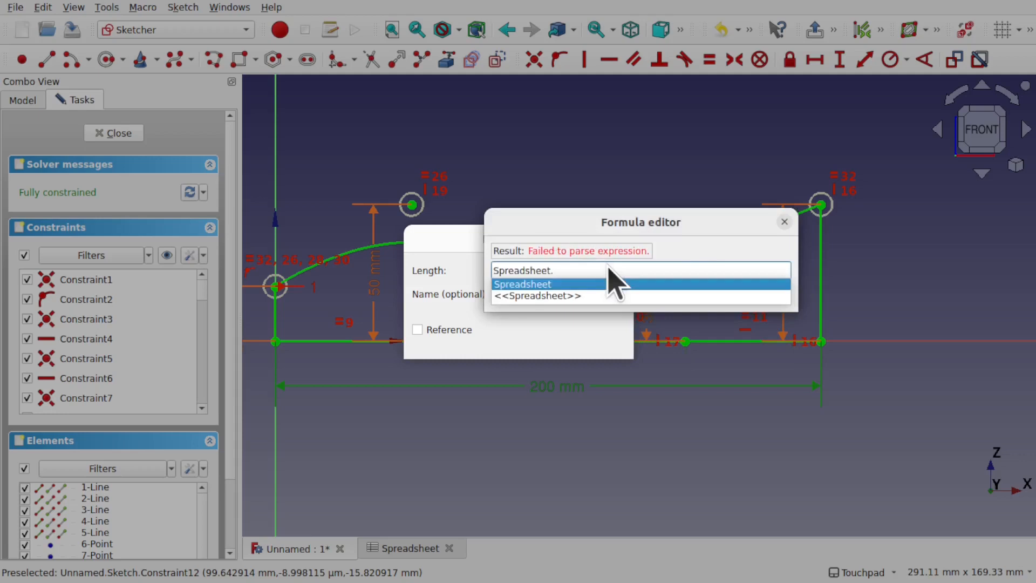
type("le")
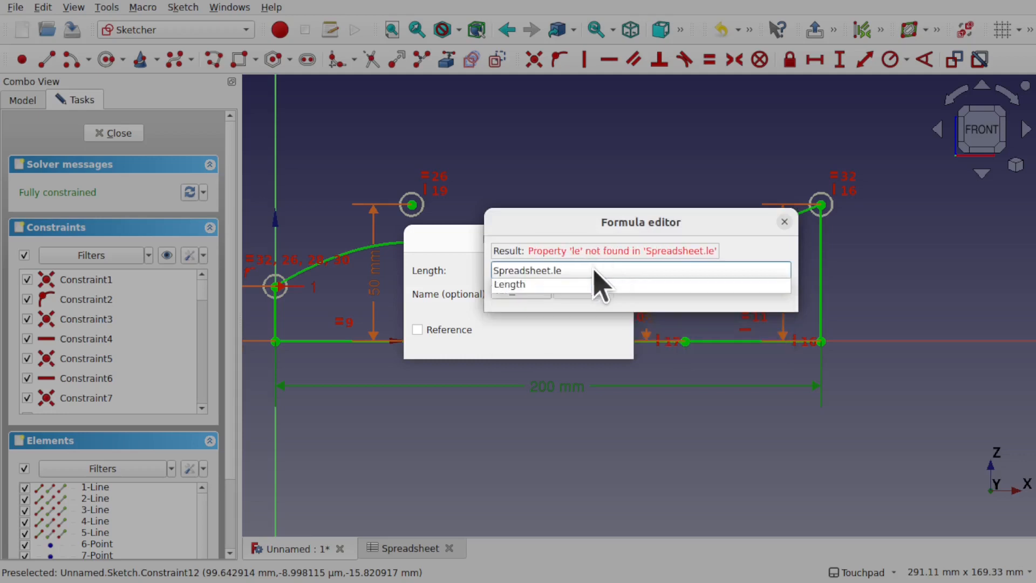
left_click(528, 285)
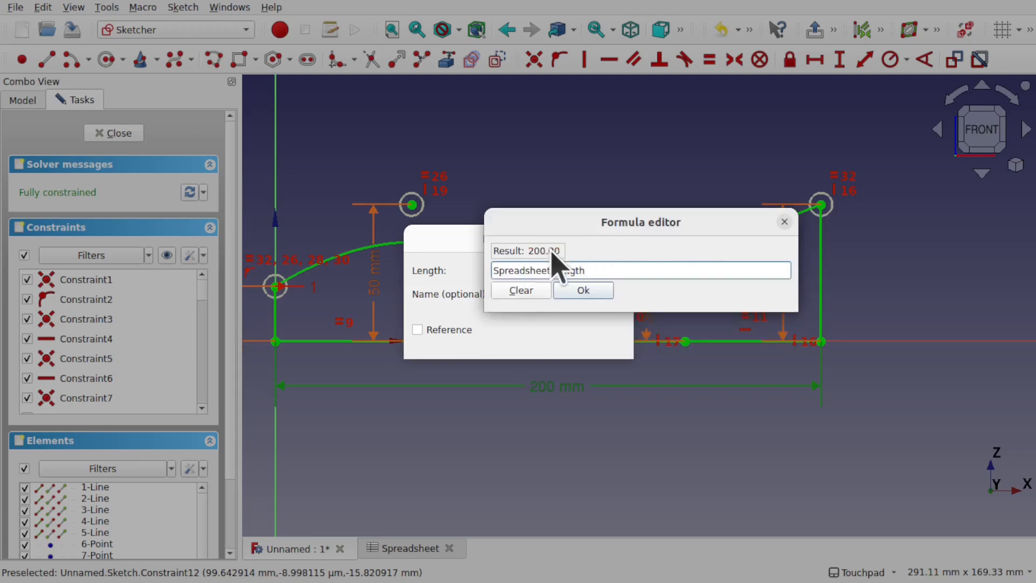
left_click(589, 292)
left_click(613, 346)
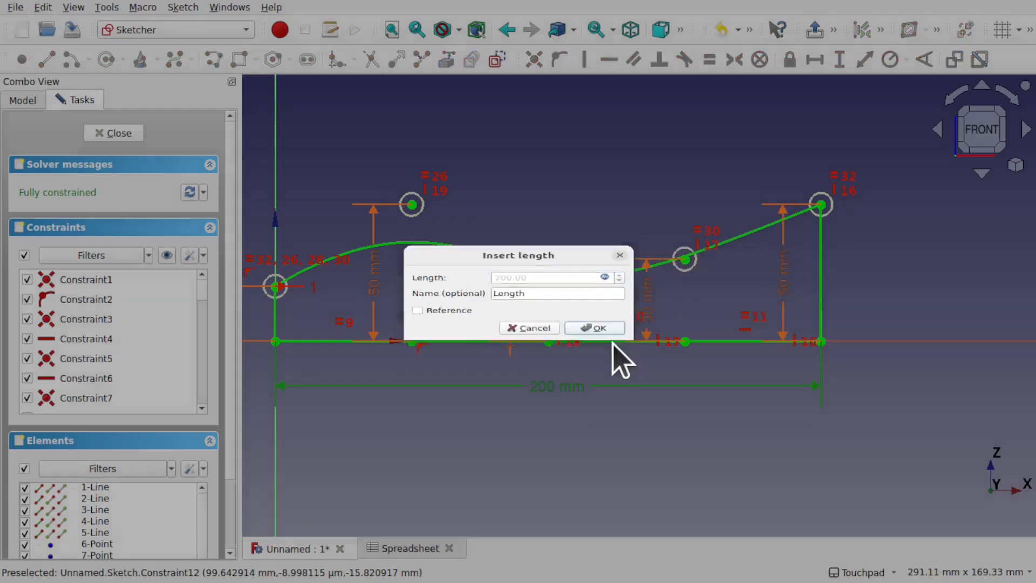
Move the Point2 height dimension's label above the curve and close the Profile0 sketch
scroll(582, 398, "down", 3)
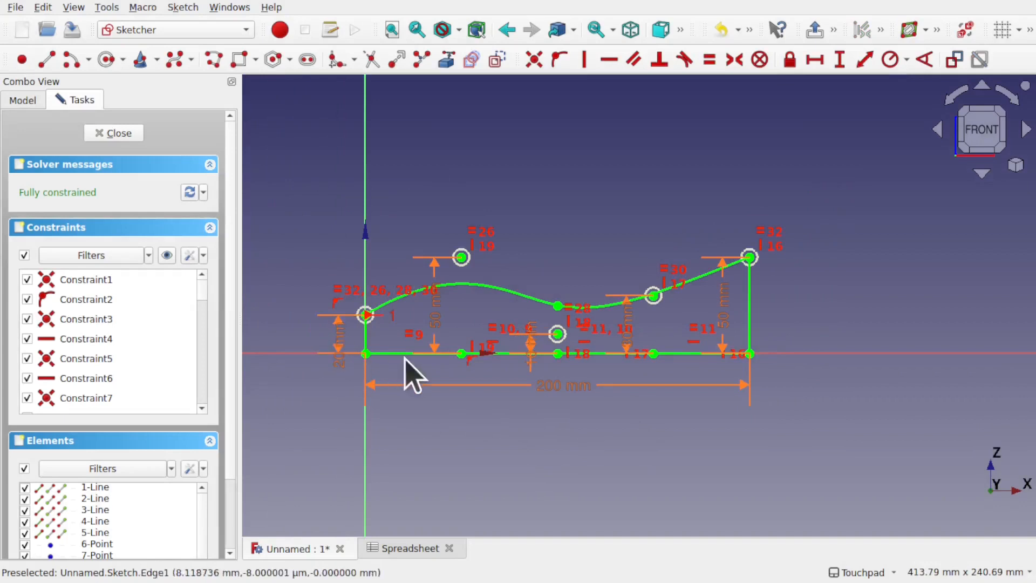
left_click_drag(528, 352, 567, 282)
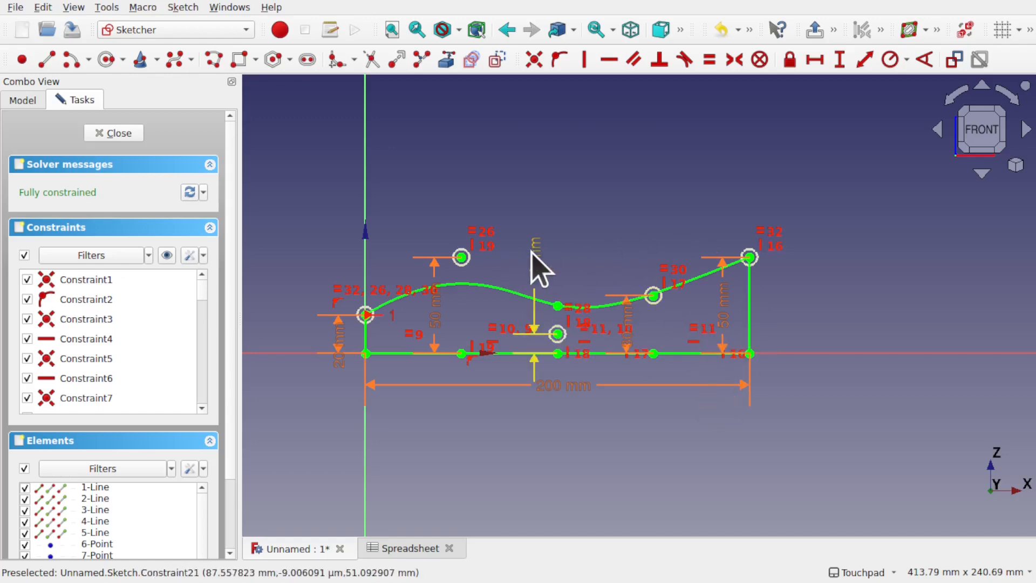
left_click(112, 135)
View the spreadsheet briefly, return to Profile0 and save the document as WallArt in the Downloads folder
double_click(84, 143)
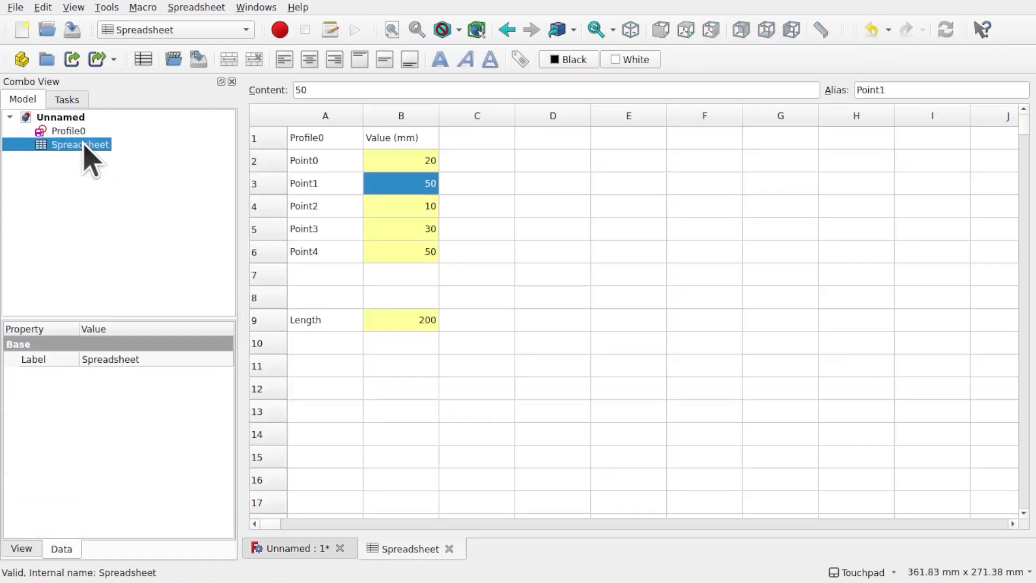
left_click(73, 131)
left_click(14, 7)
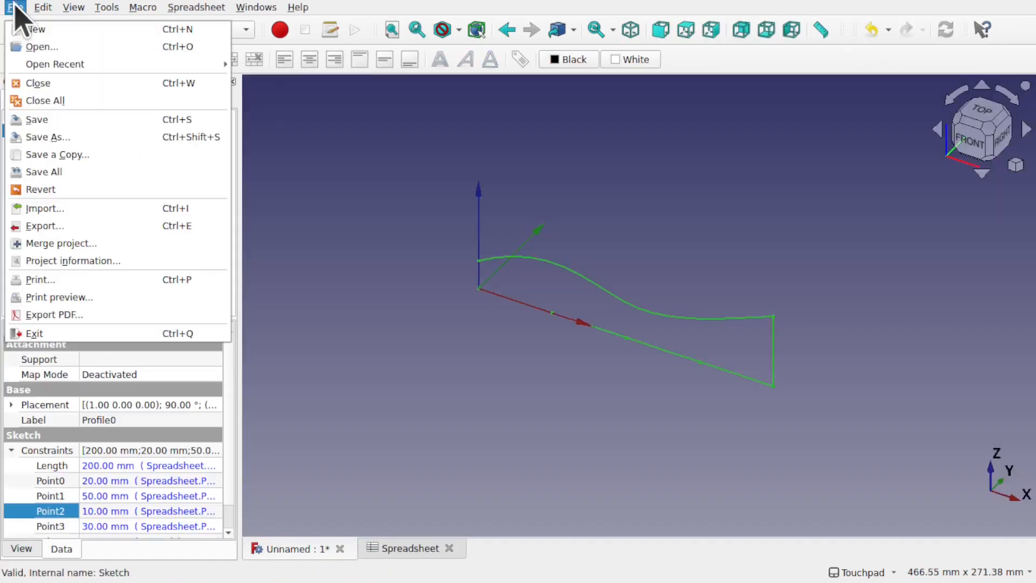
left_click(56, 136)
type("WallArt")
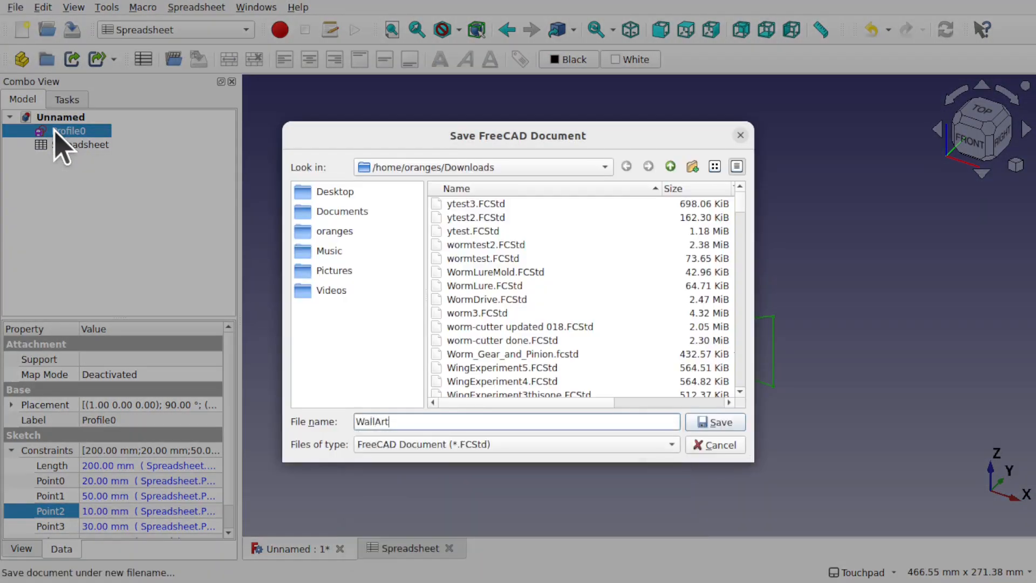
key("Return")
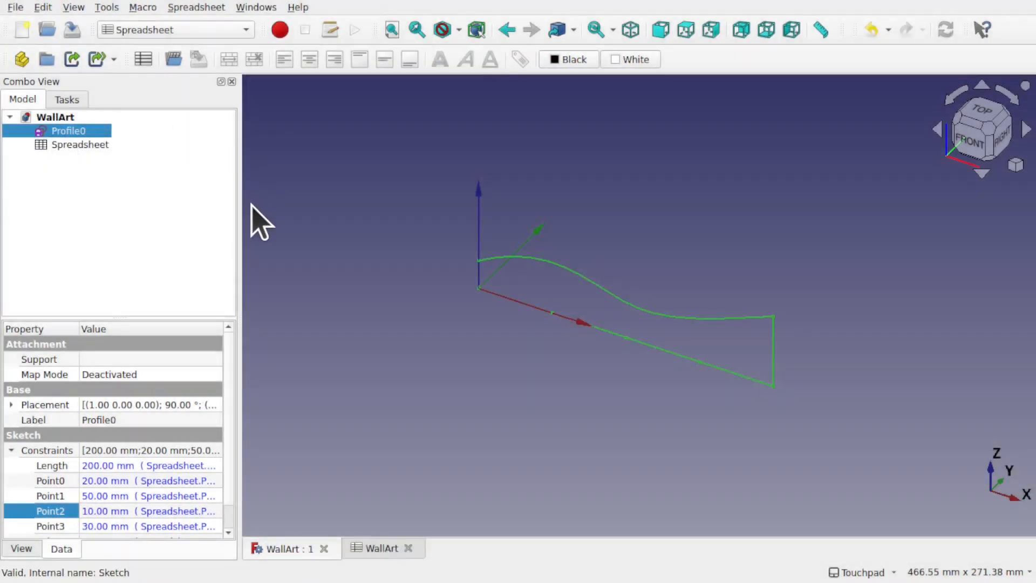
Duplicate the Profile0 sketch, excluding the Spreadsheet from the dependencies that are copied
left_click(136, 225)
left_click(81, 132)
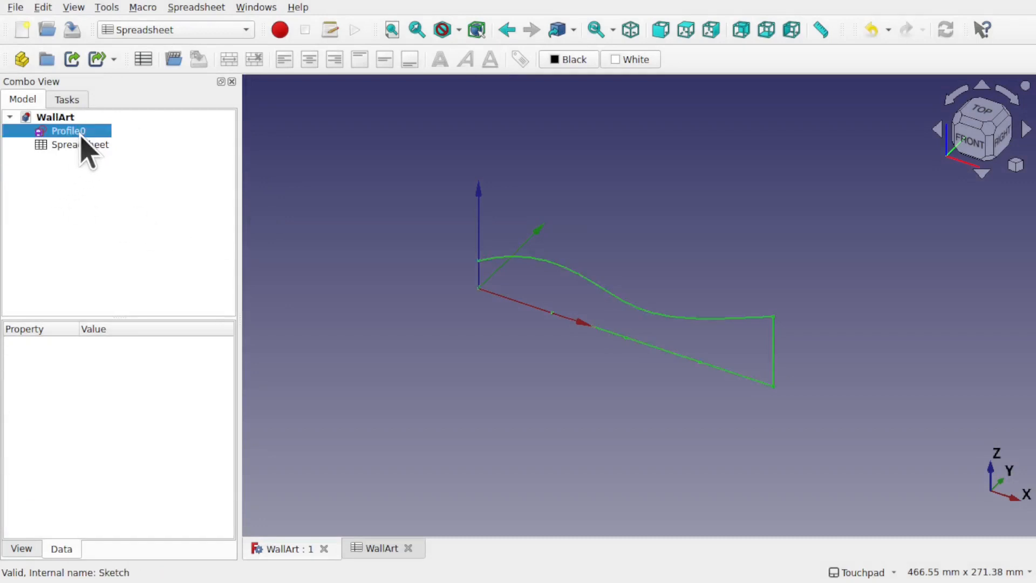
left_click(44, 9)
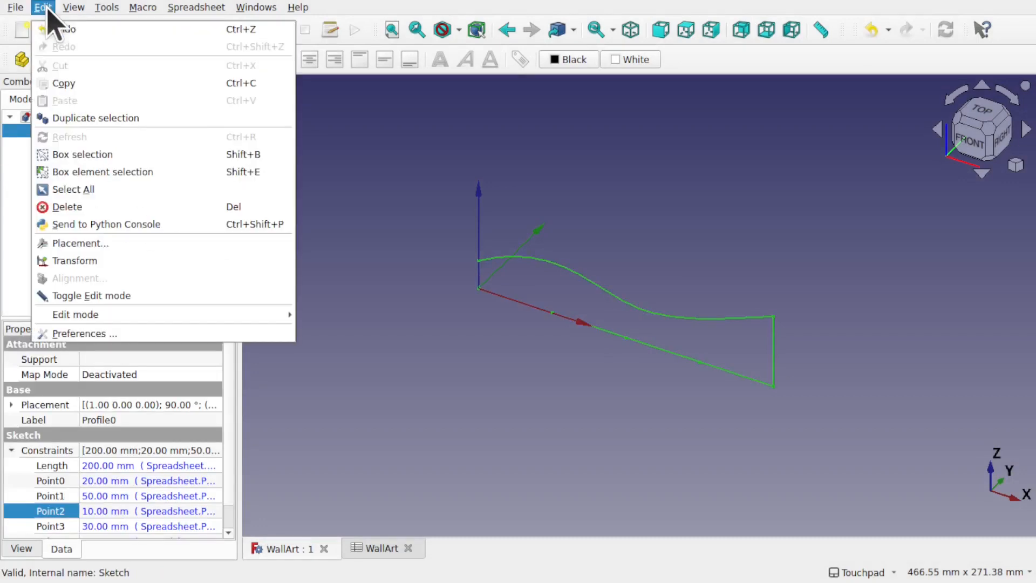
left_click(103, 129)
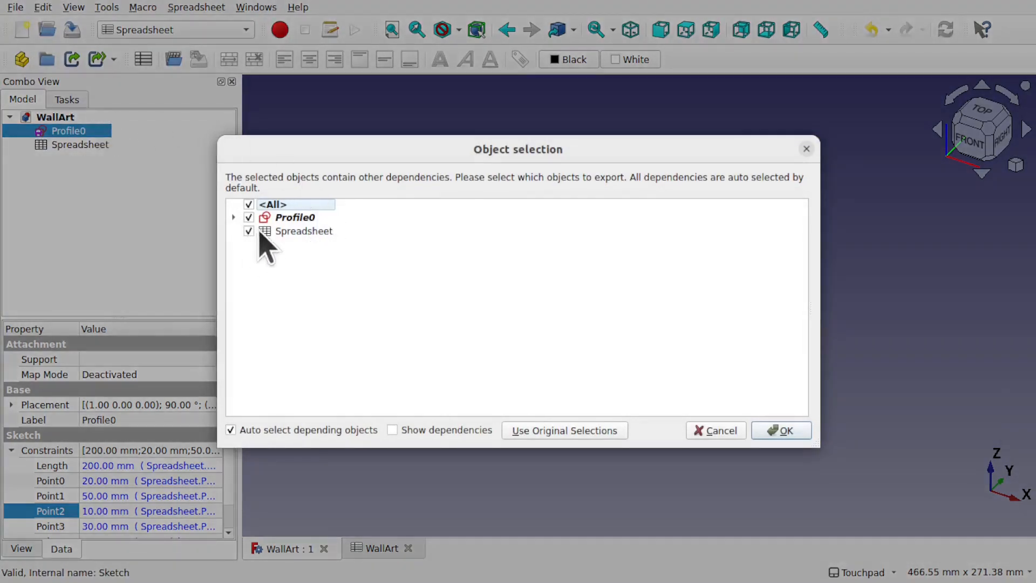
left_click(251, 233)
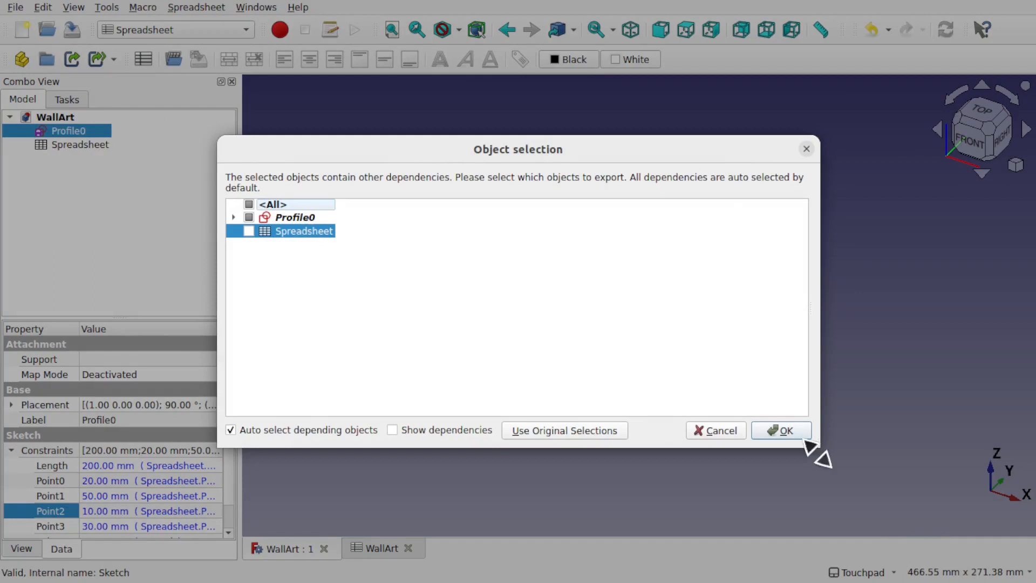
left_click(782, 432)
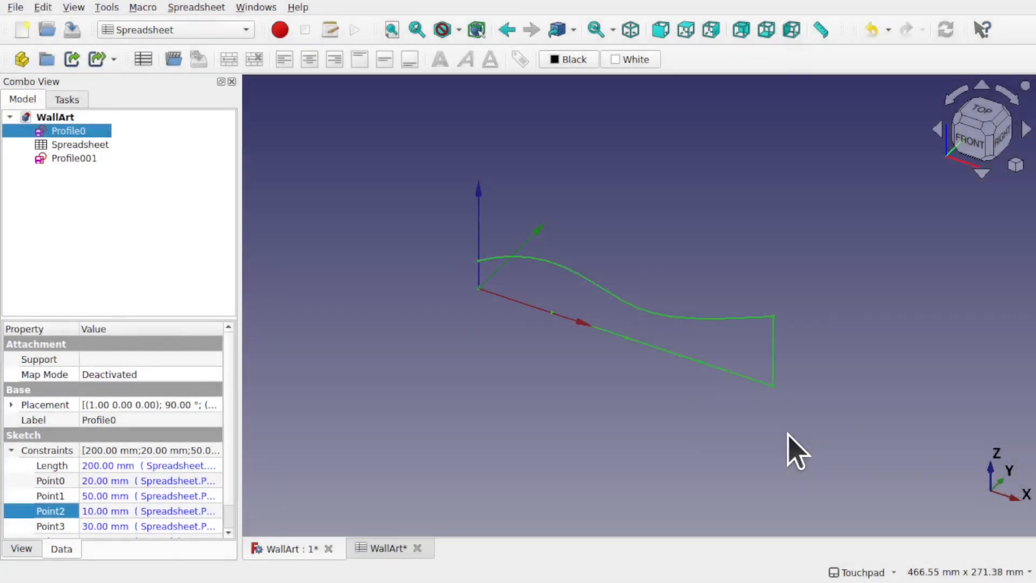
Rename the duplicated sketch as Profile1
left_click(83, 159)
right_click(82, 159)
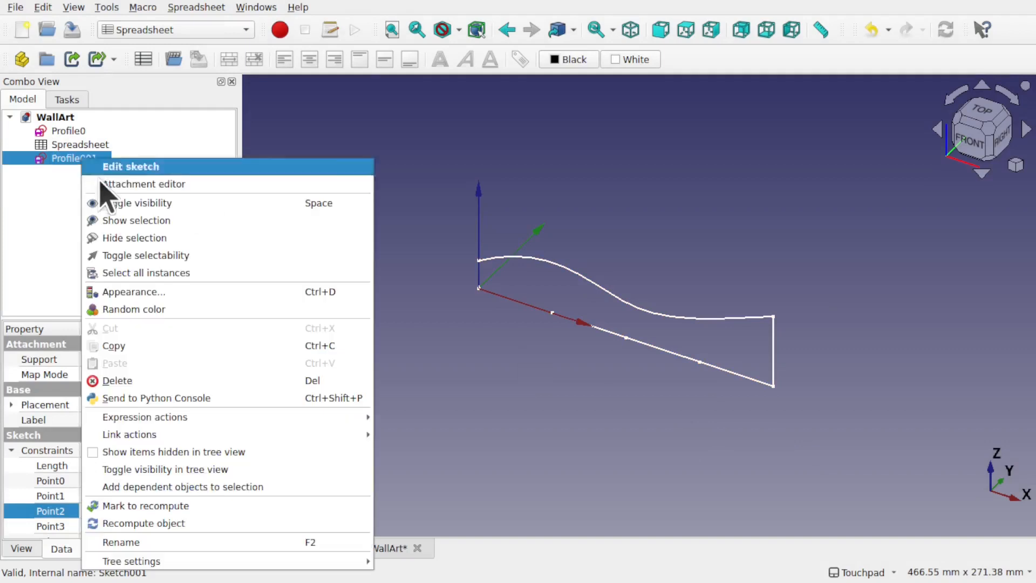
left_click(179, 542)
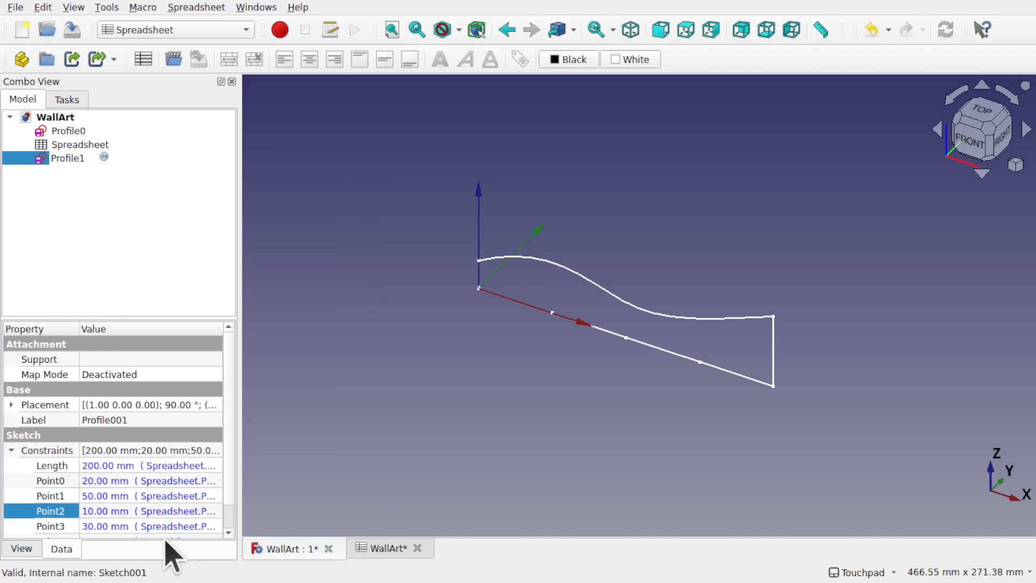
key("Return")
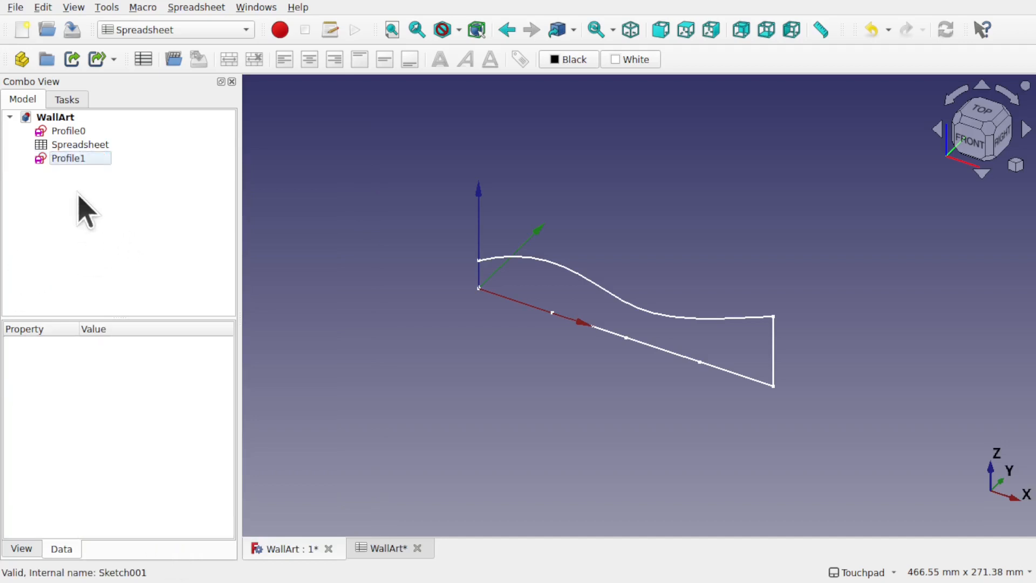
Examine Profile1's constraint expressions at full width and expand its Placement properties
left_click(65, 161)
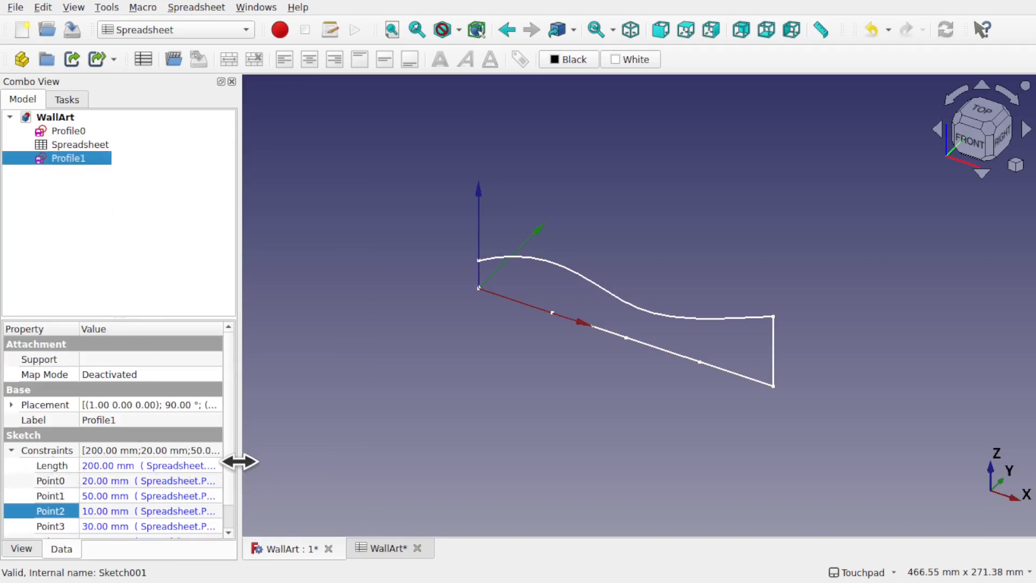
left_click_drag(239, 460, 339, 462)
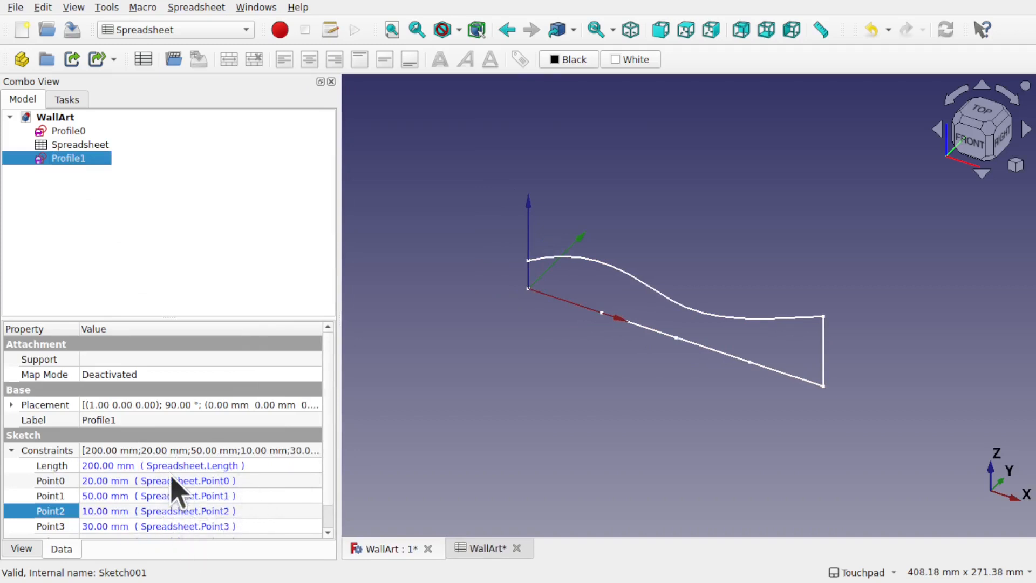
left_click(11, 405)
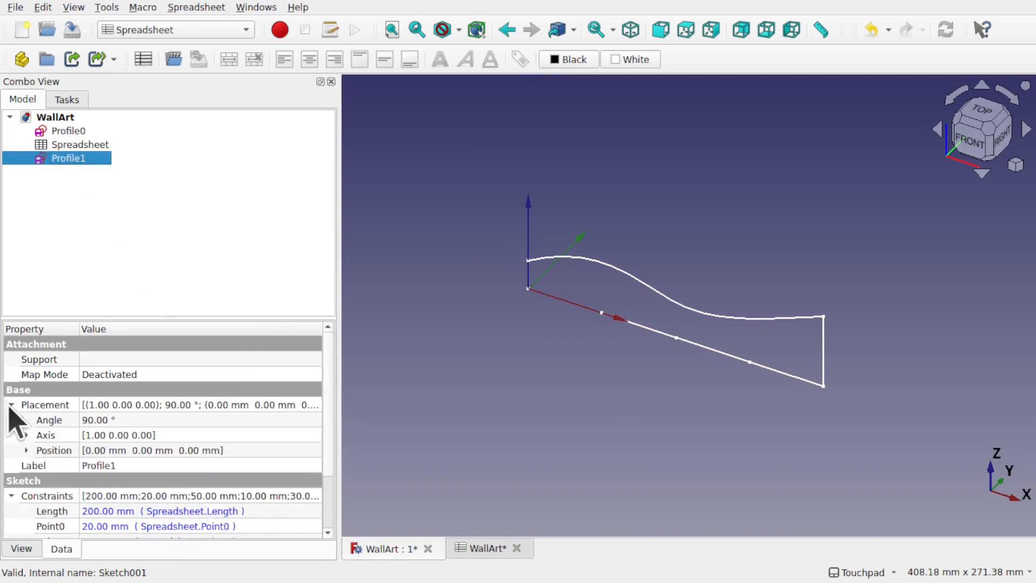
left_click(63, 158)
Add the label SectionDistance in spreadsheet cell A10 and the value 50 in cell B10
double_click(81, 145)
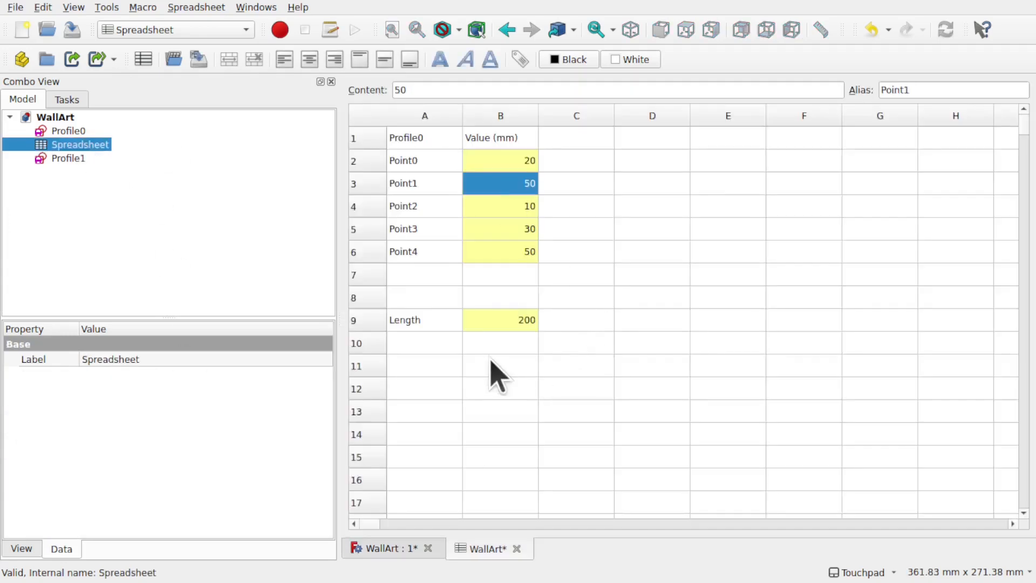
left_click(428, 349)
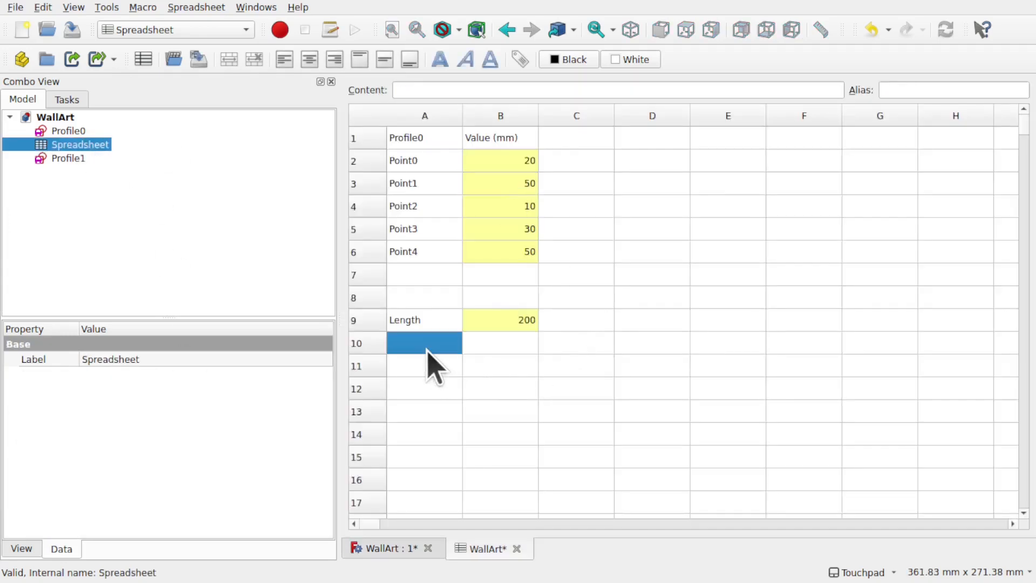
double_click(426, 348)
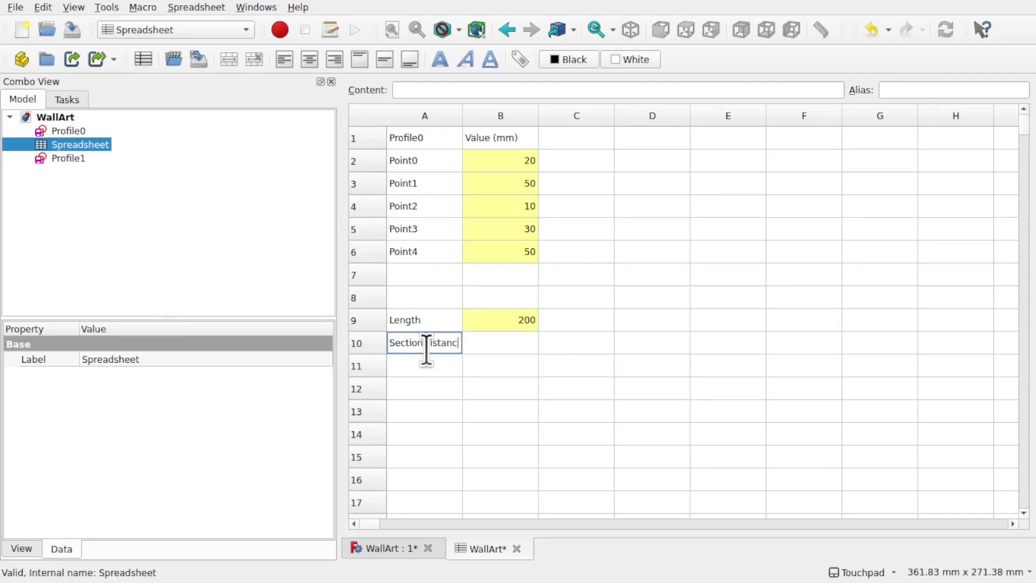
left_click(518, 349)
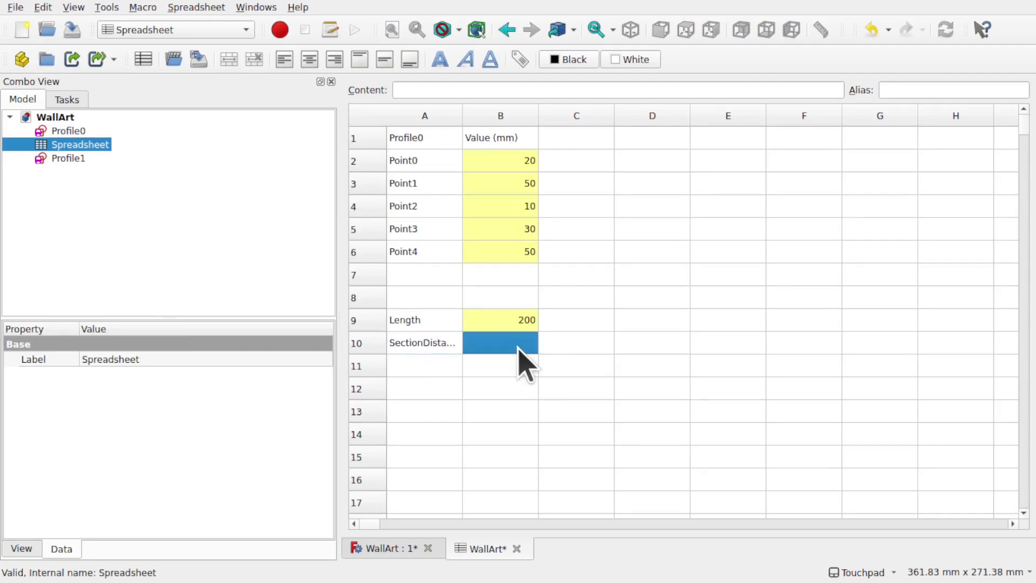
double_click(517, 348)
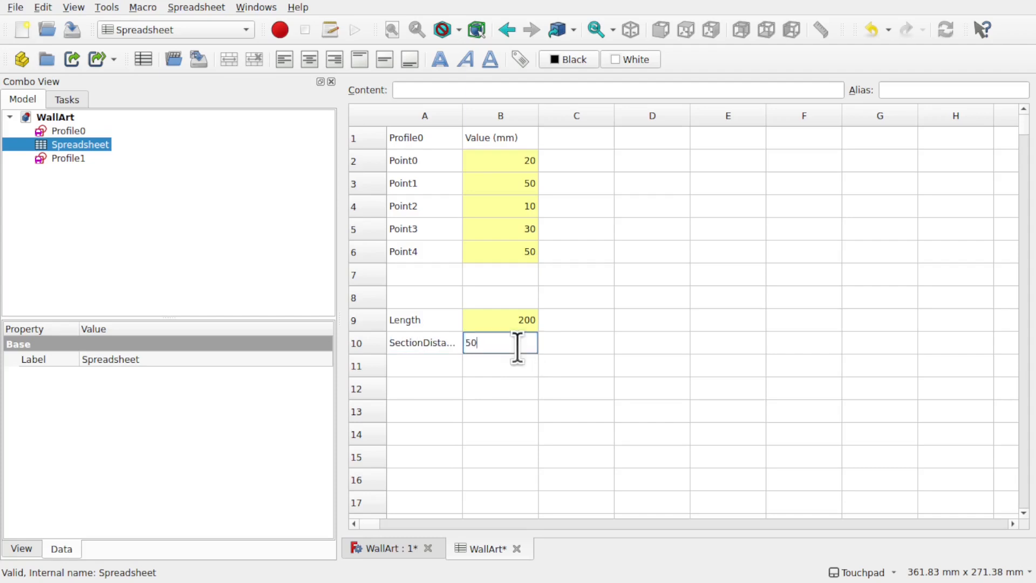
key("Return")
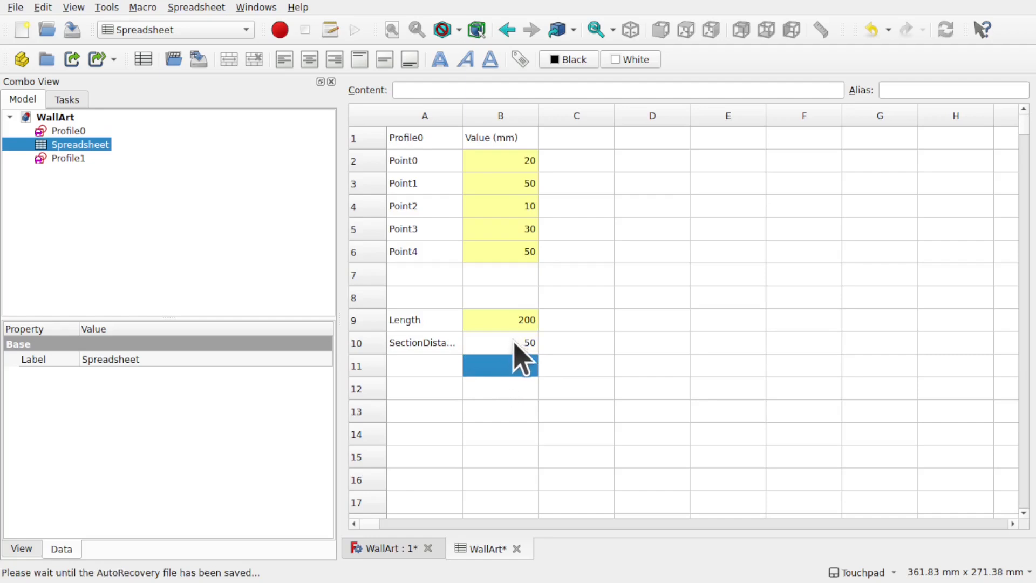
Assign the alias SectionDistance to spreadsheet cell B10
left_click(519, 349)
left_click(431, 350)
double_click(430, 347)
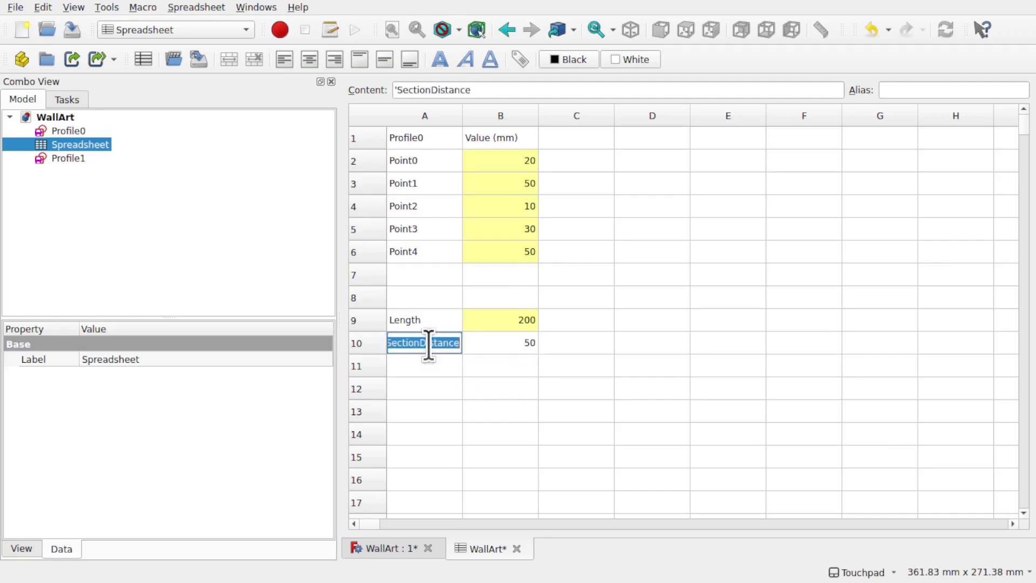
left_click(515, 345)
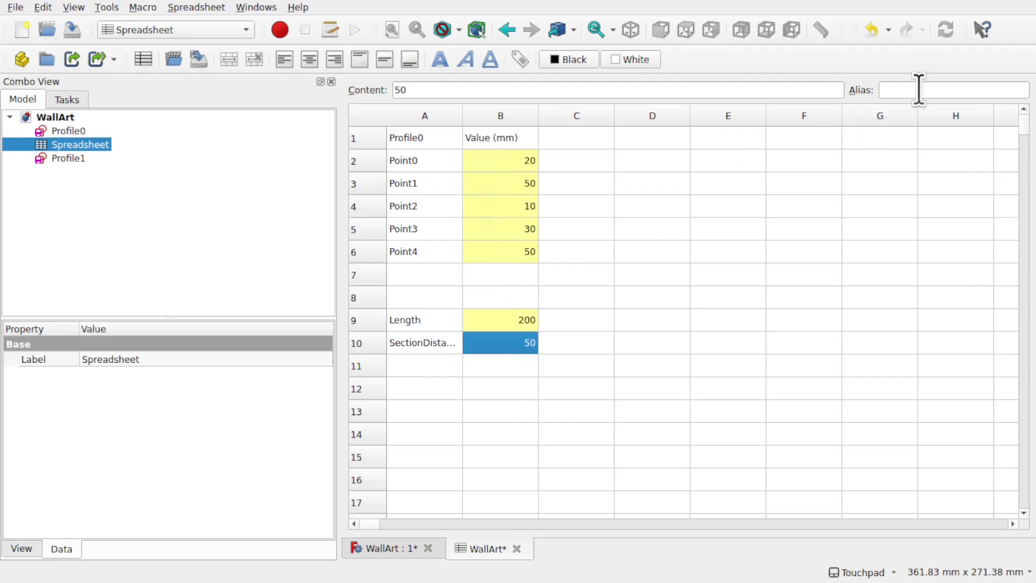
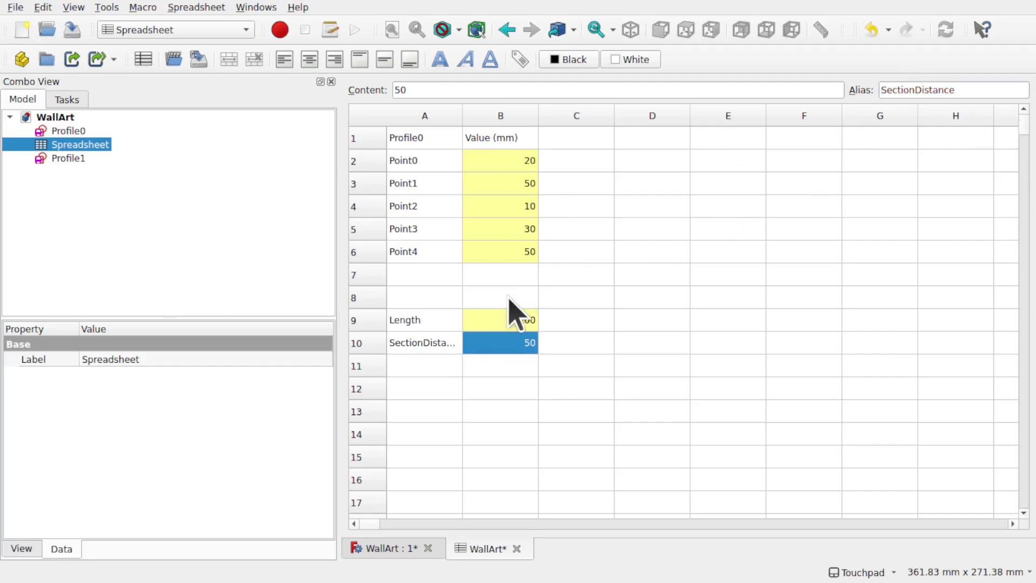
Expand Profile1's placement position and shift the sketch to a Y value of 12 mm
left_click(69, 159)
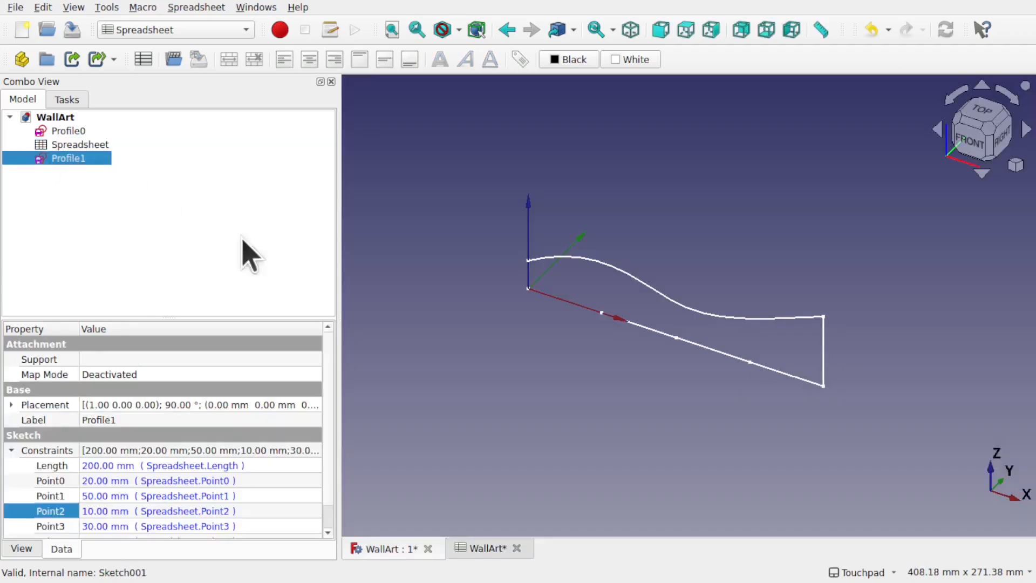
left_click(12, 404)
left_click(27, 450)
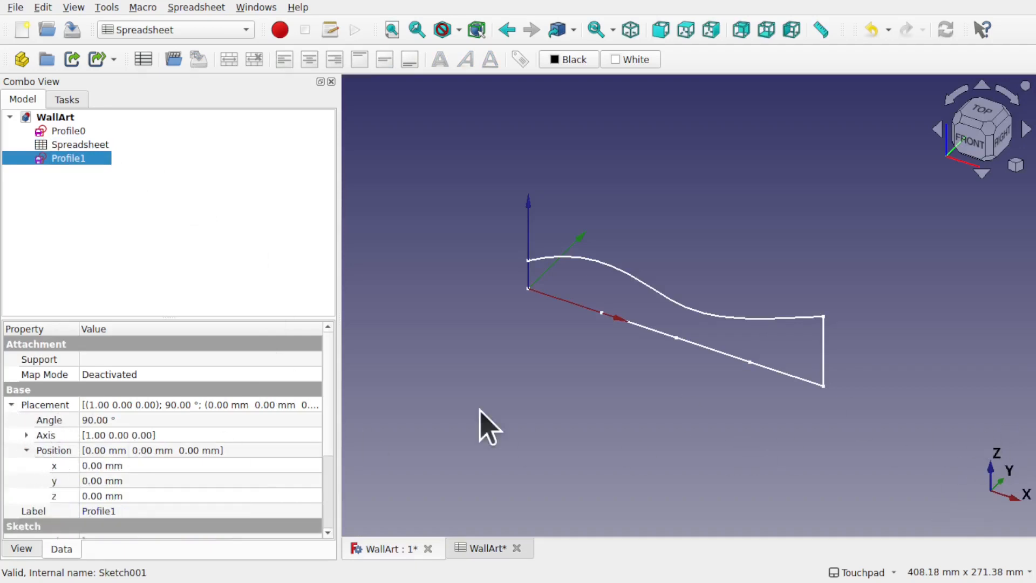
left_click(152, 480)
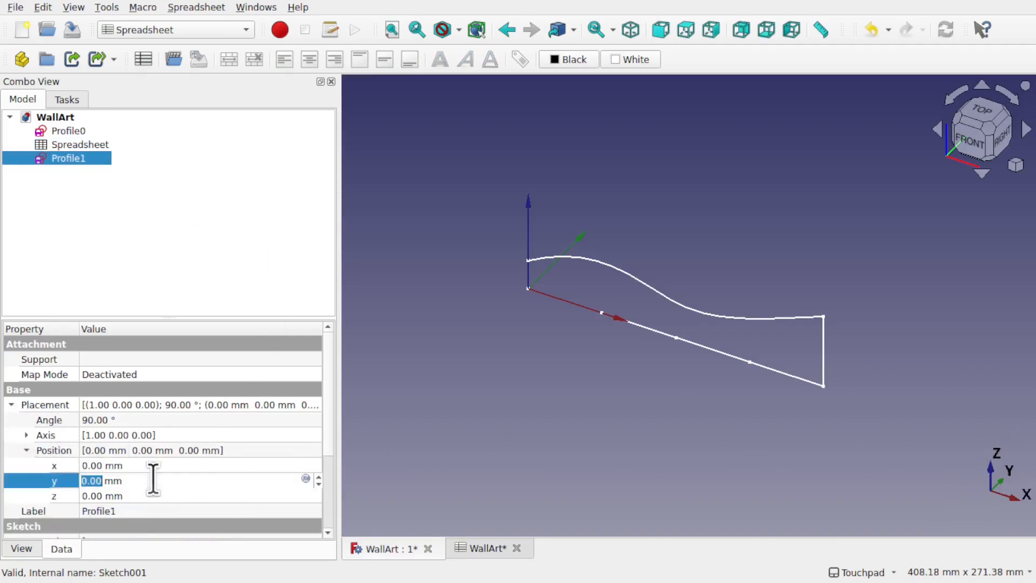
left_click(316, 478)
left_click_drag(319, 478, 318, 478)
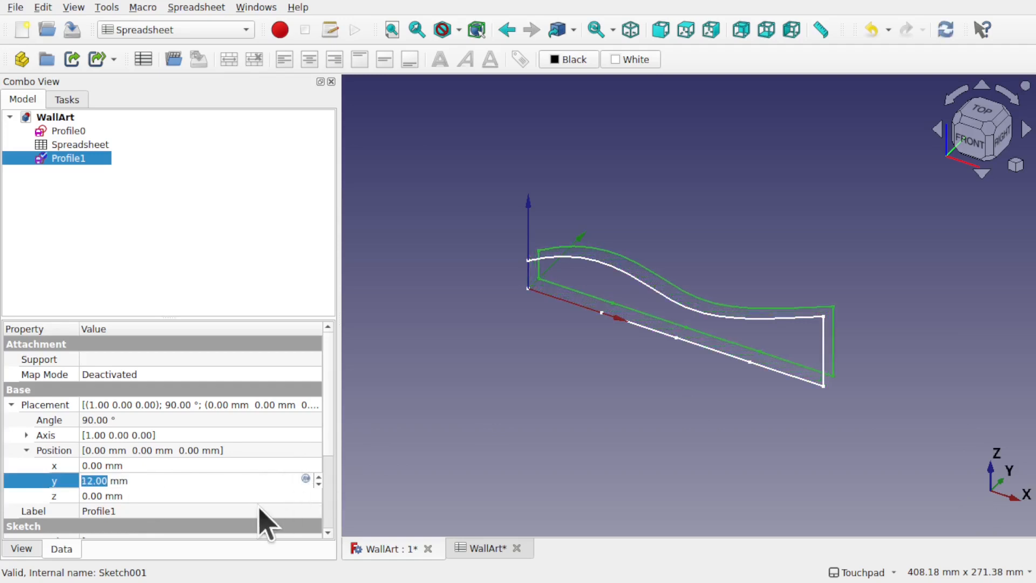
Enter the expression Spreadsheet.SectionDistance for Profile1's Y position
left_click(305, 478)
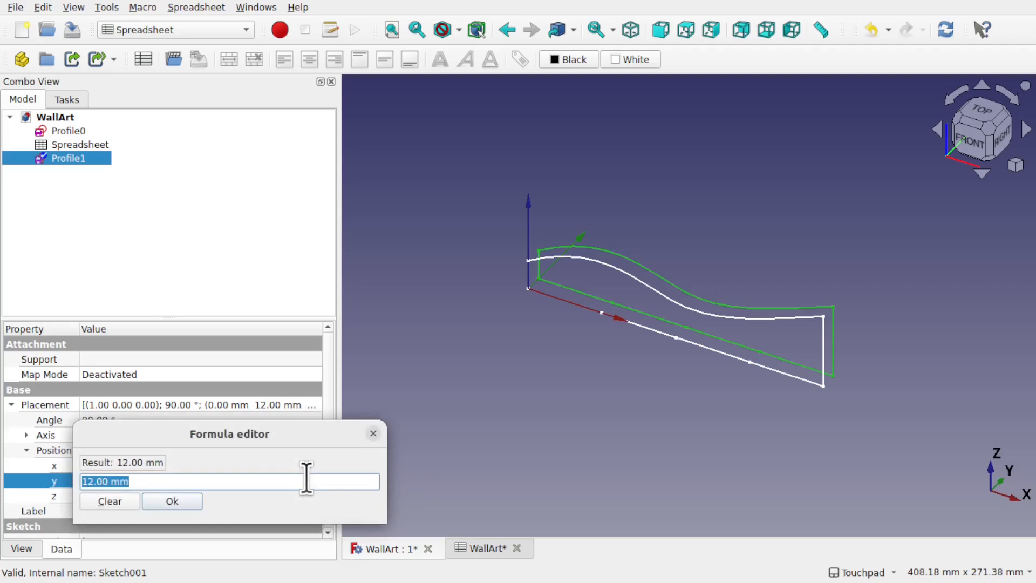
type("sp")
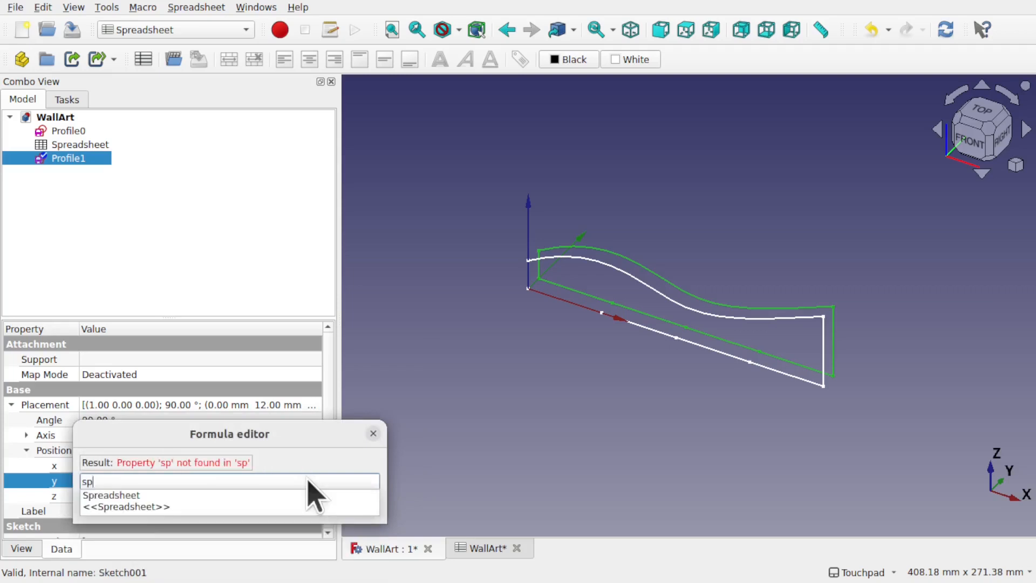
type("re")
key("Down")
type(".")
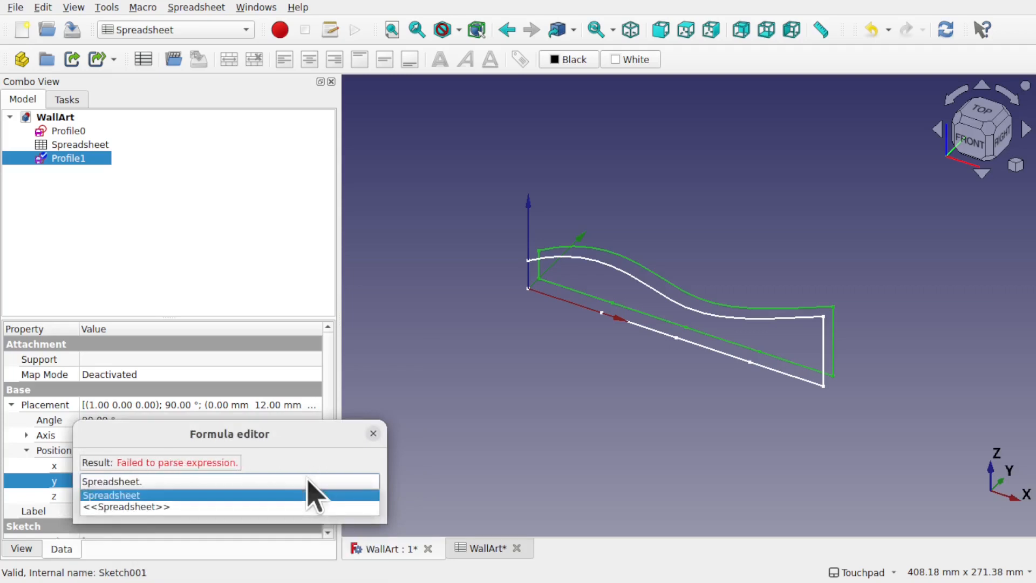
type("se")
key("Down")
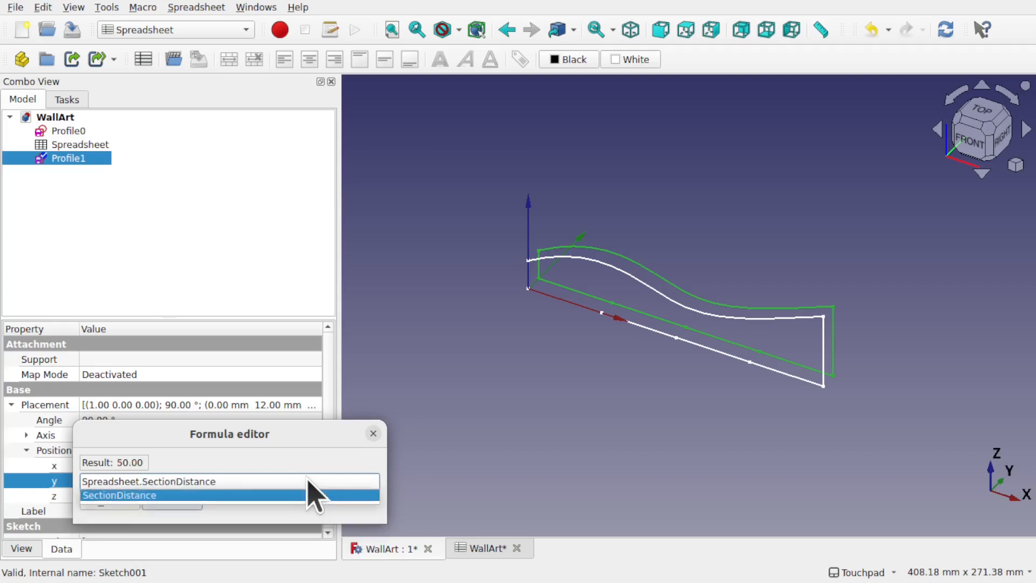
key("Return")
type("*")
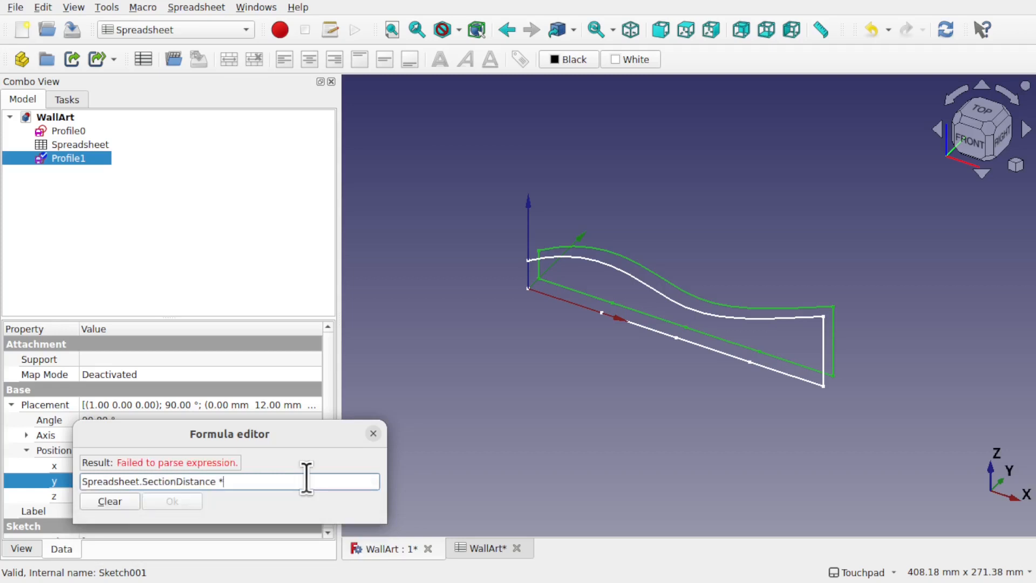
type("n")
key("BackSpace")
key("BackSpace")
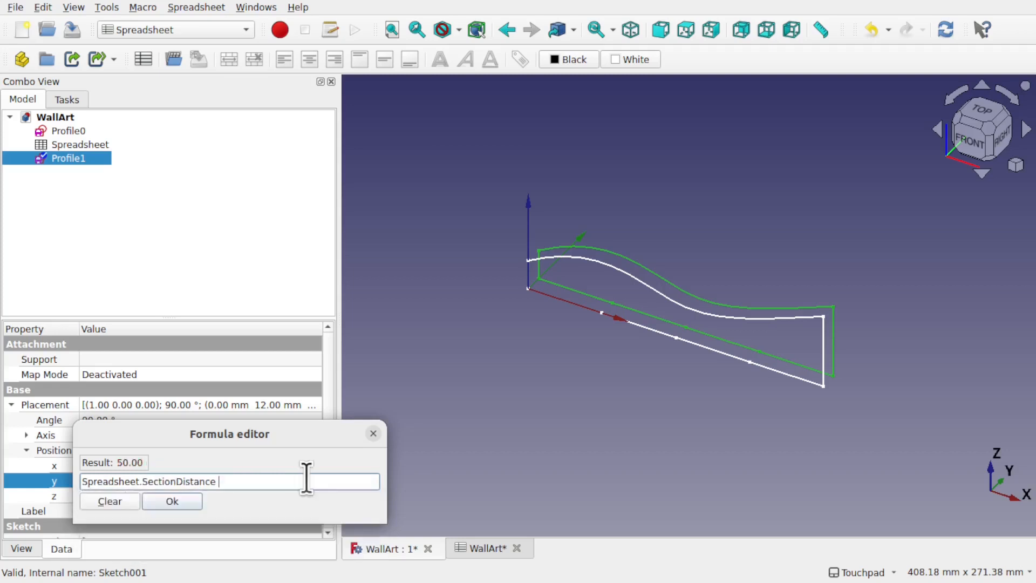
type("*1")
key("BackSpace")
key("BackSpace")
key("BackSpace")
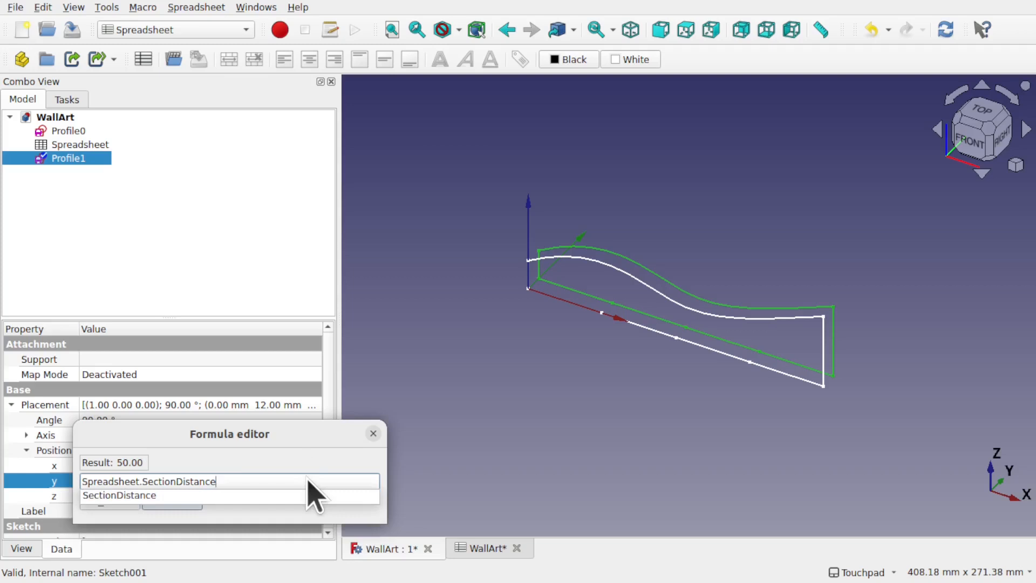
Apply the Spreadsheet.SectionDistance expression to Profile1's Y position and clear the selection
left_click(306, 478)
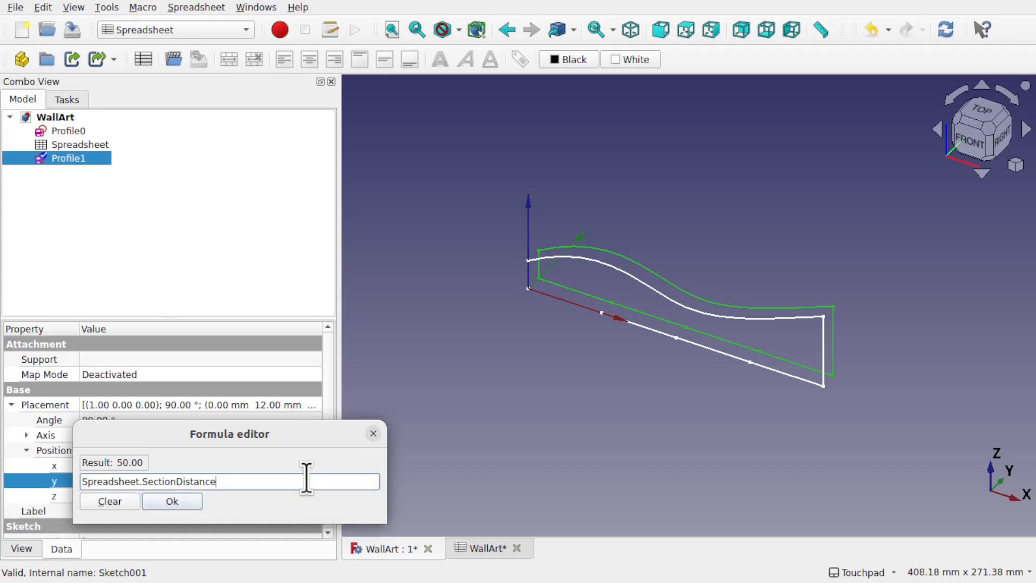
left_click(192, 501)
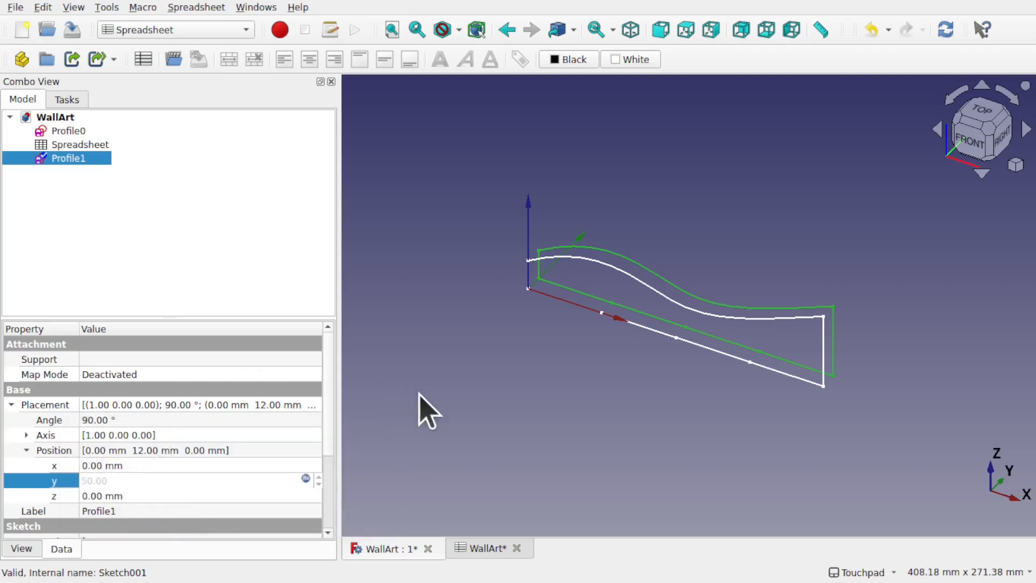
left_click(419, 411)
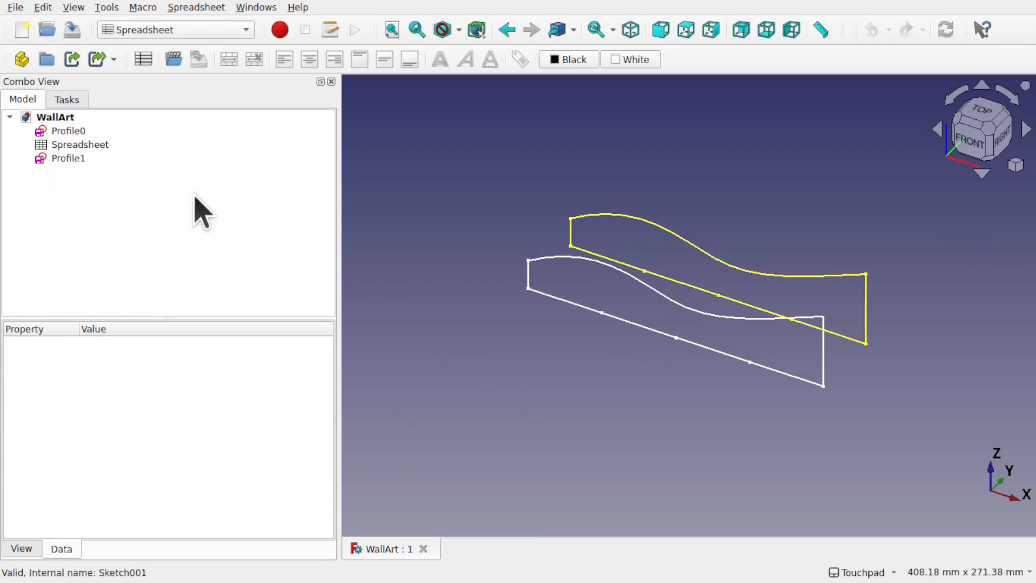
Compare the spreadsheet's Profile0 table with the expressions driving Profile1's Length and Point constraints
double_click(72, 147)
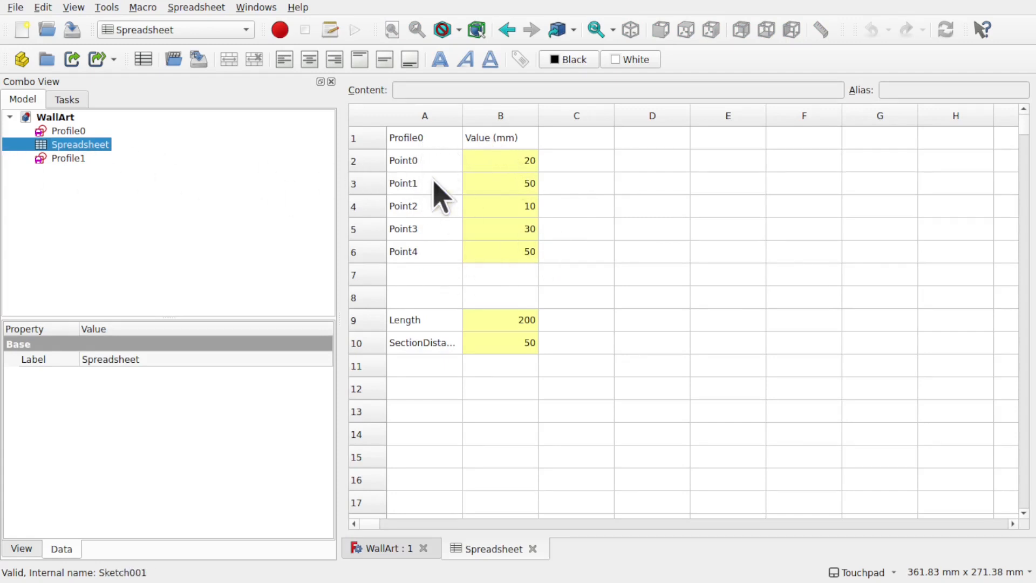
left_click(59, 159)
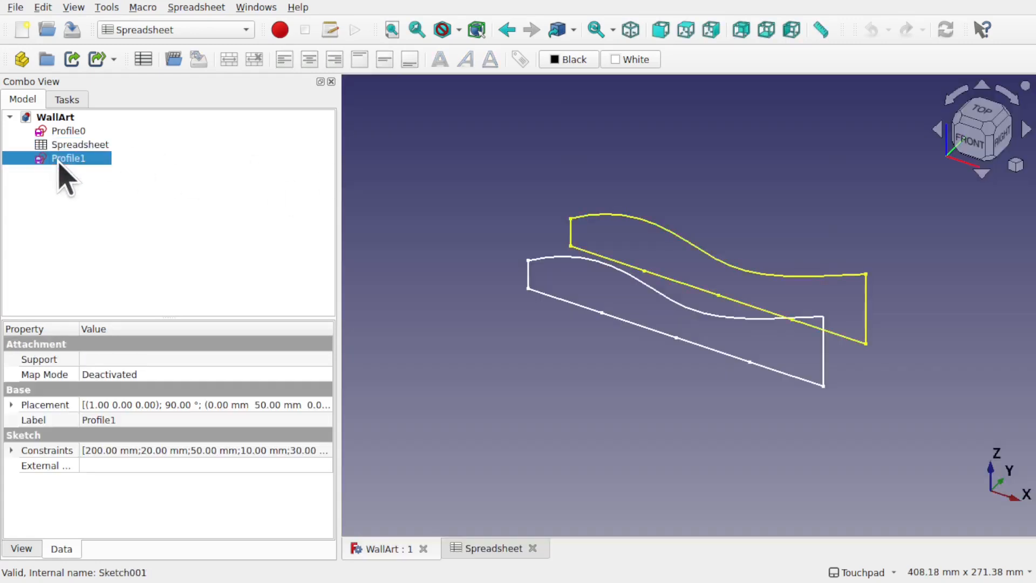
left_click(11, 450)
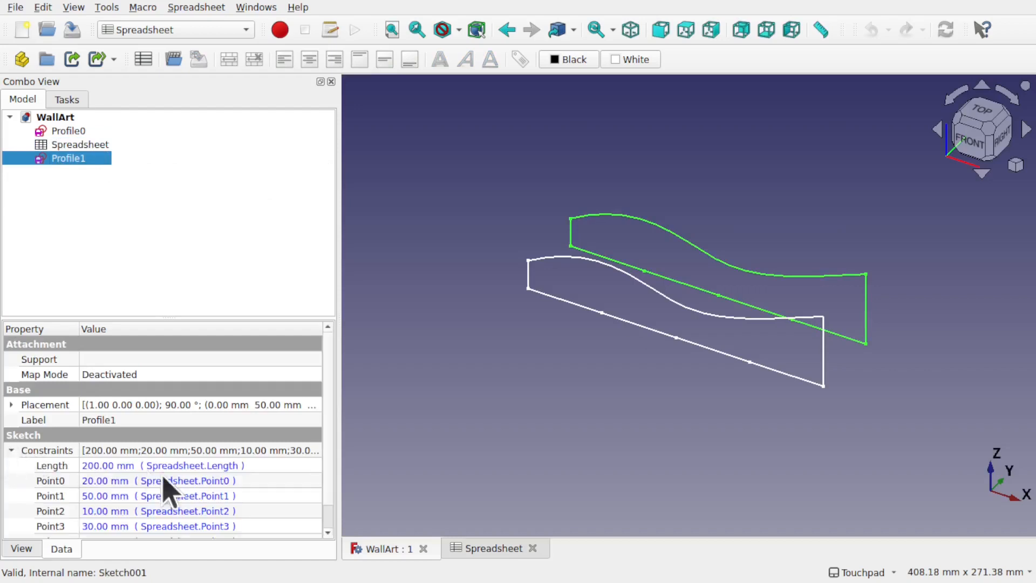
left_click(216, 465)
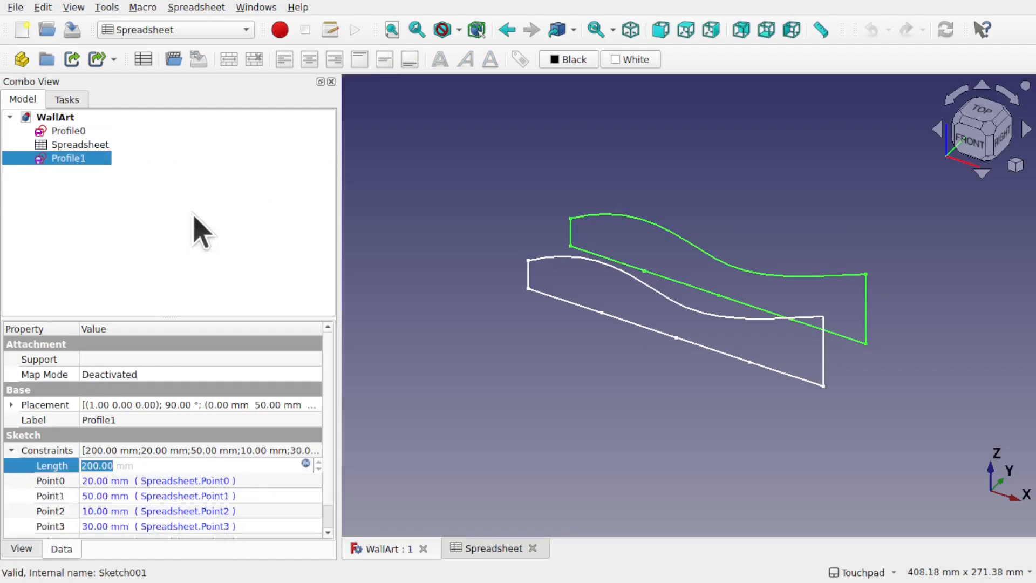
Copy the Profile0 table in spreadsheet cells A1 to B6 and paste it starting at cell D1
double_click(82, 144)
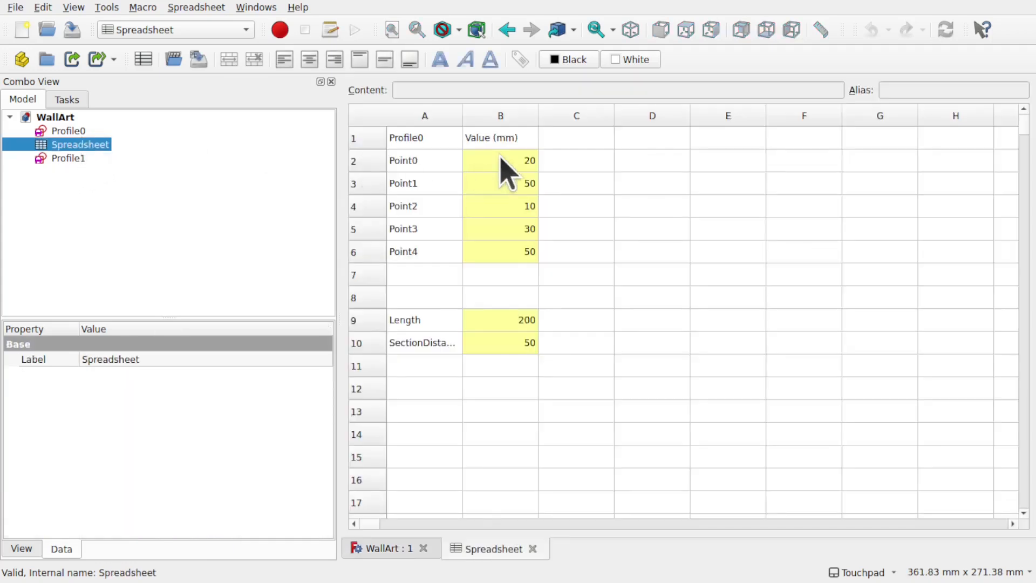
left_click_drag(430, 142, 507, 260)
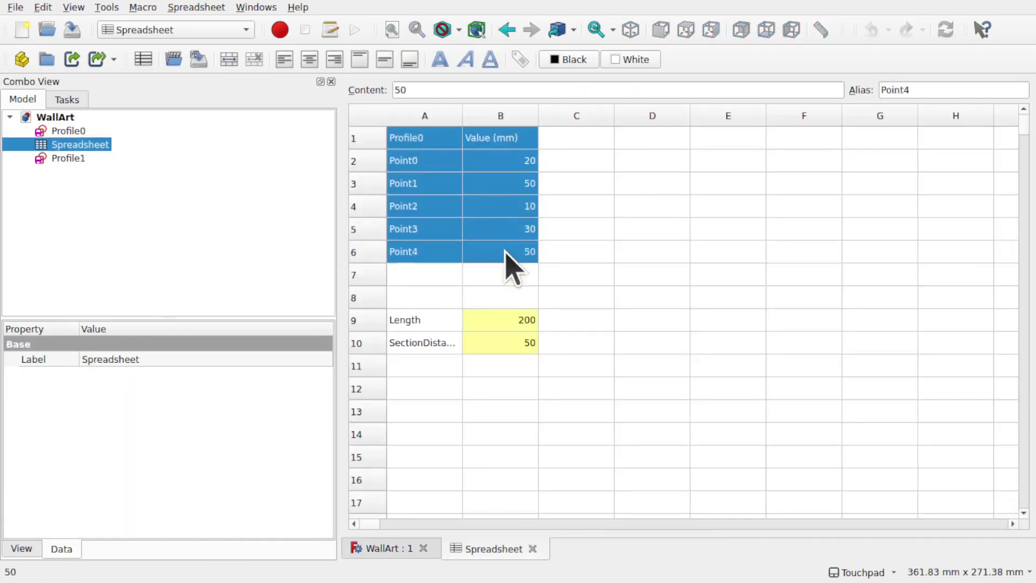
left_click(43, 7)
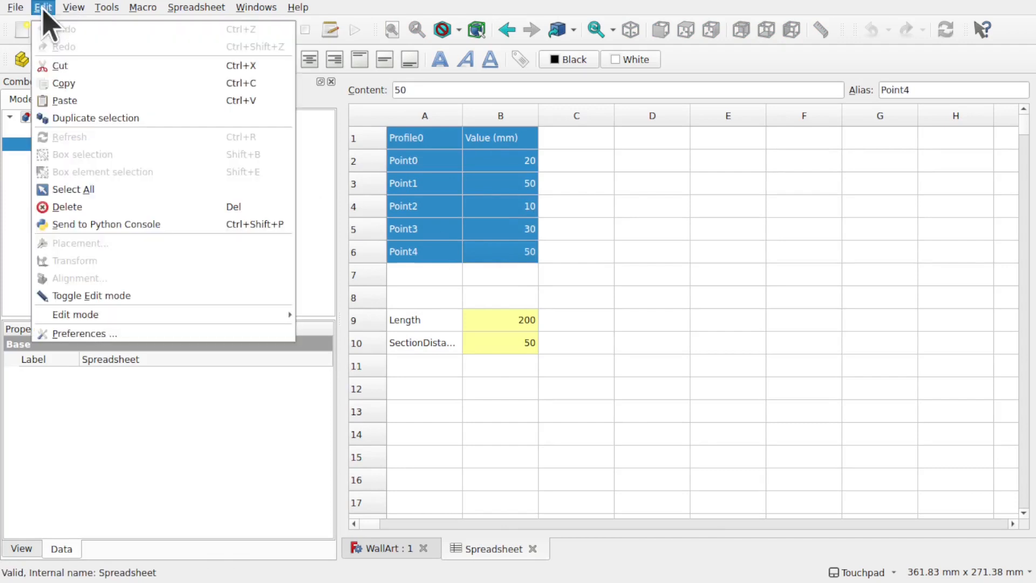
left_click(97, 84)
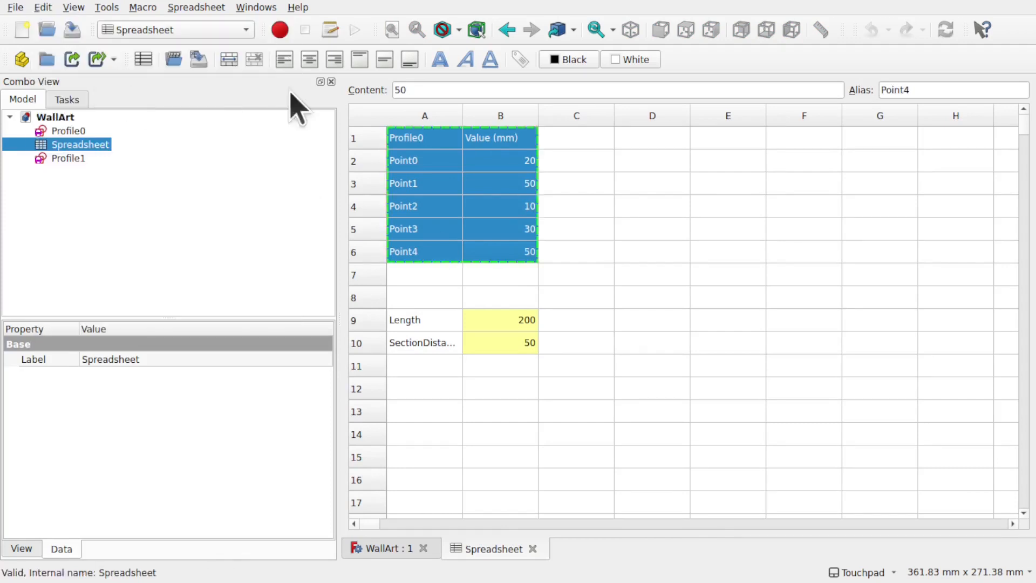
left_click(639, 142)
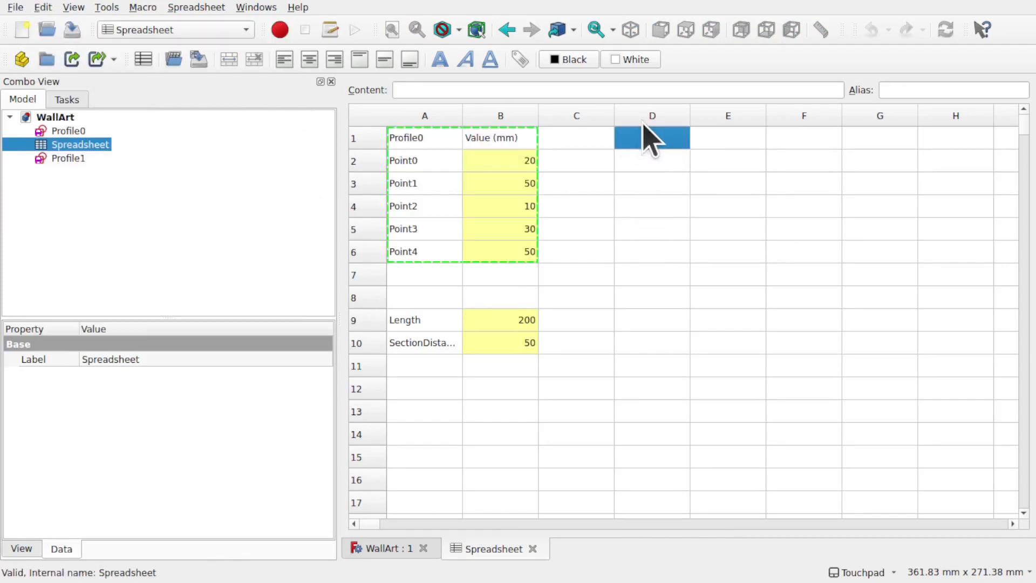
left_click(43, 7)
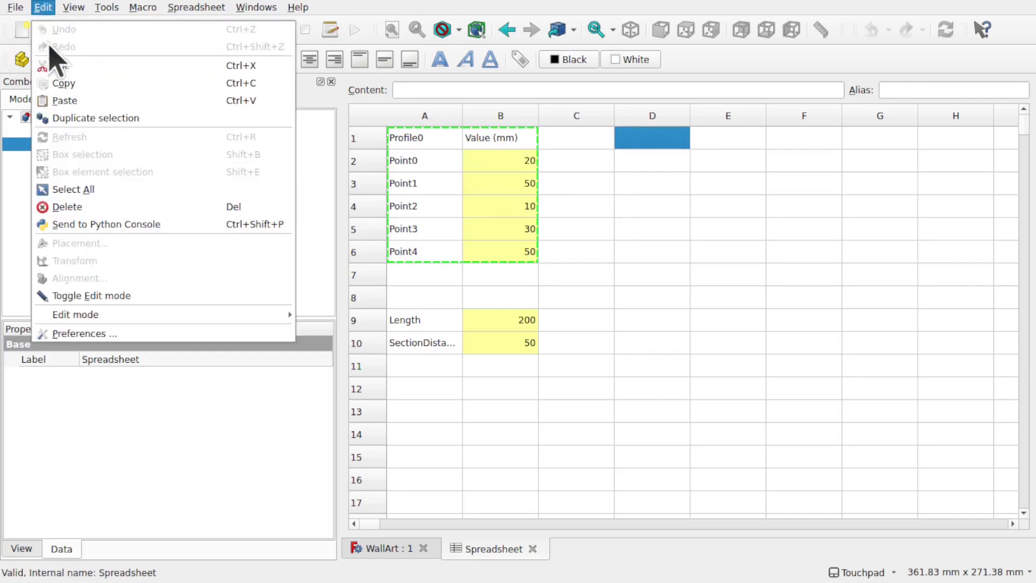
left_click(80, 97)
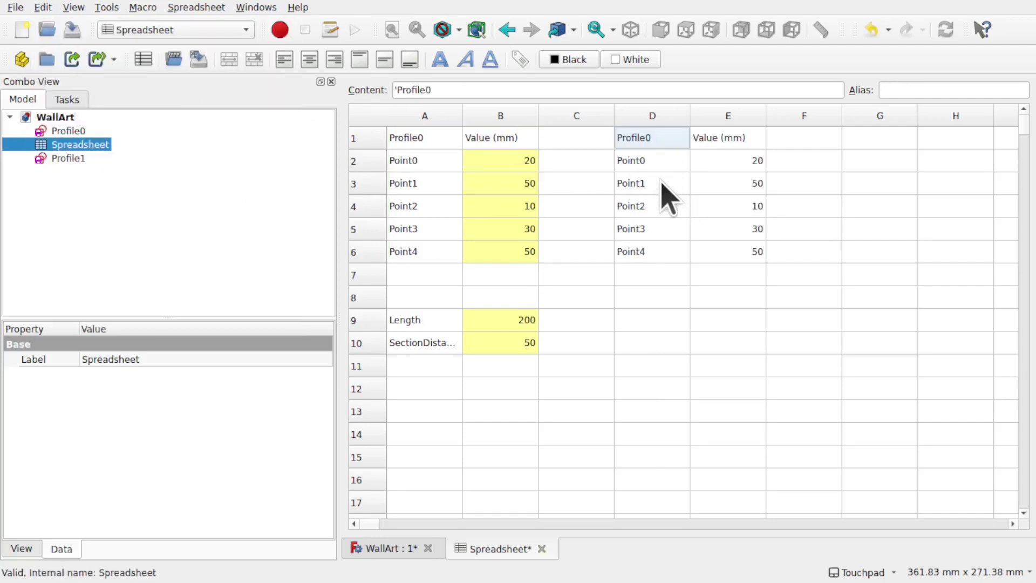
Check the aliases of cells E2 and B2, and change the copied table's heading in D1 to Profile1
left_click(728, 161)
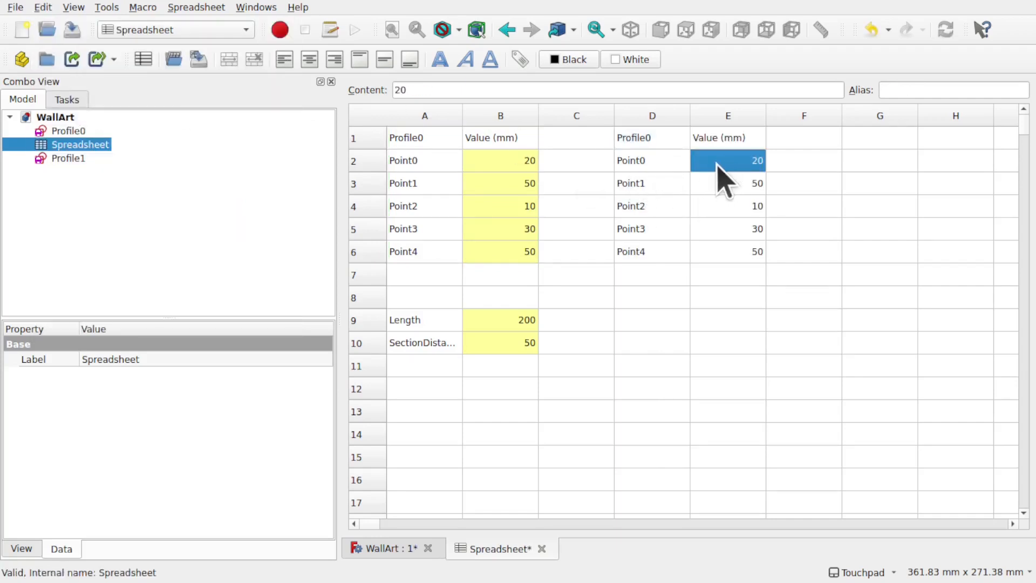
left_click(508, 161)
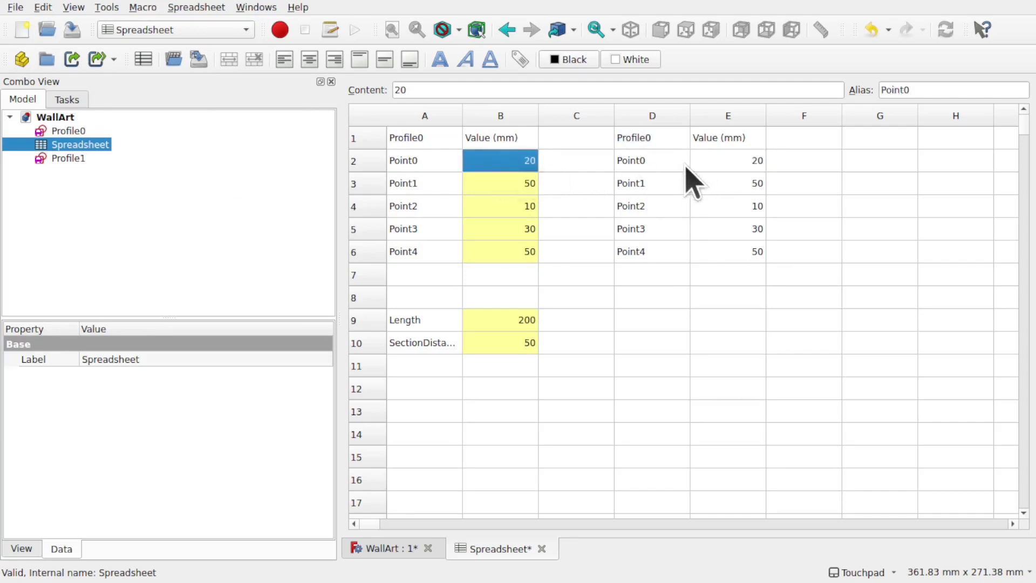
double_click(657, 138)
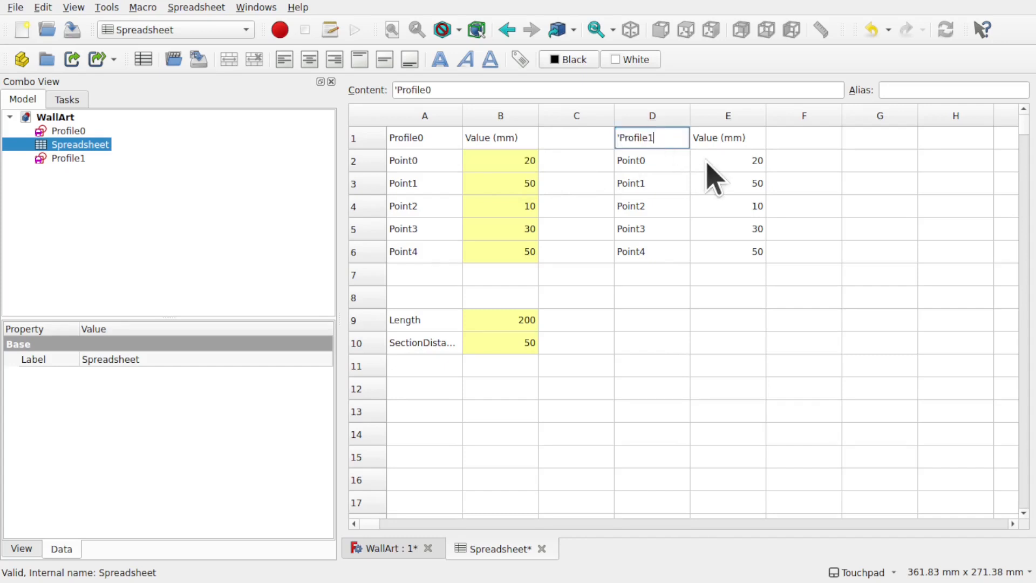
key("Return")
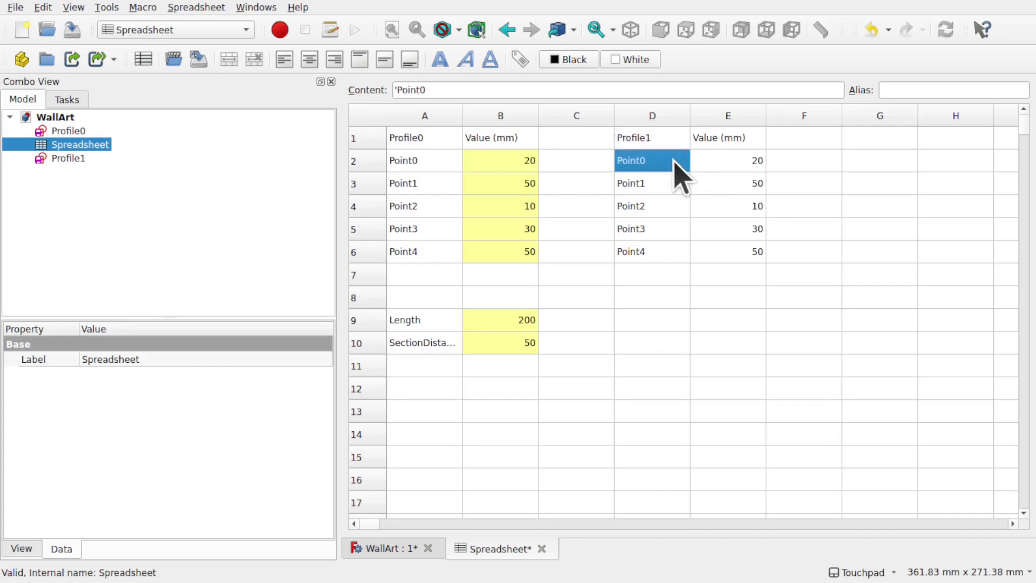
Rename the aliases of cells B2 to B6 as Point0_0 through Point4_0, and check the constraint expressions of both profiles
left_click(492, 162)
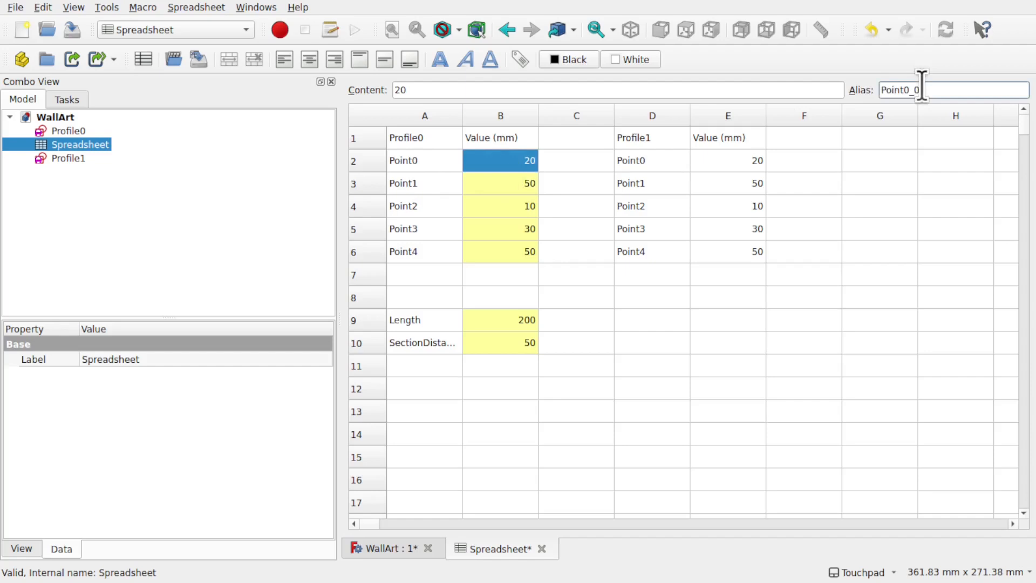
left_click(488, 186)
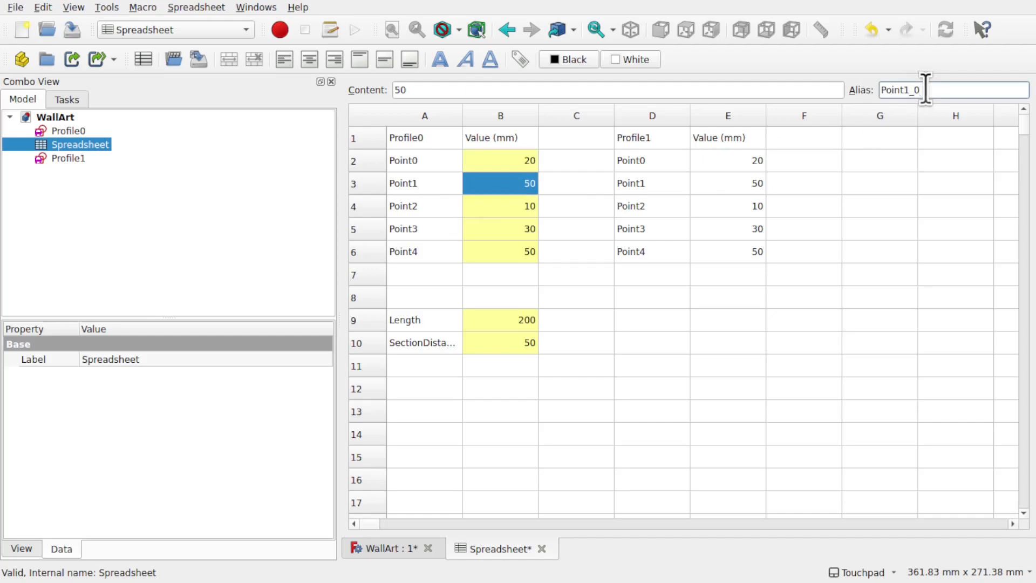
left_click(513, 207)
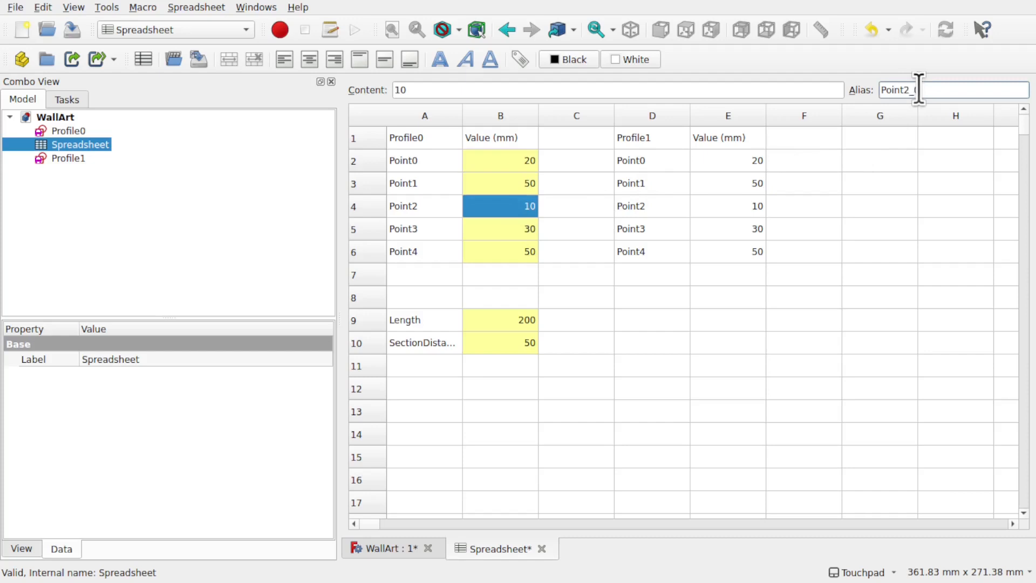
left_click(492, 230)
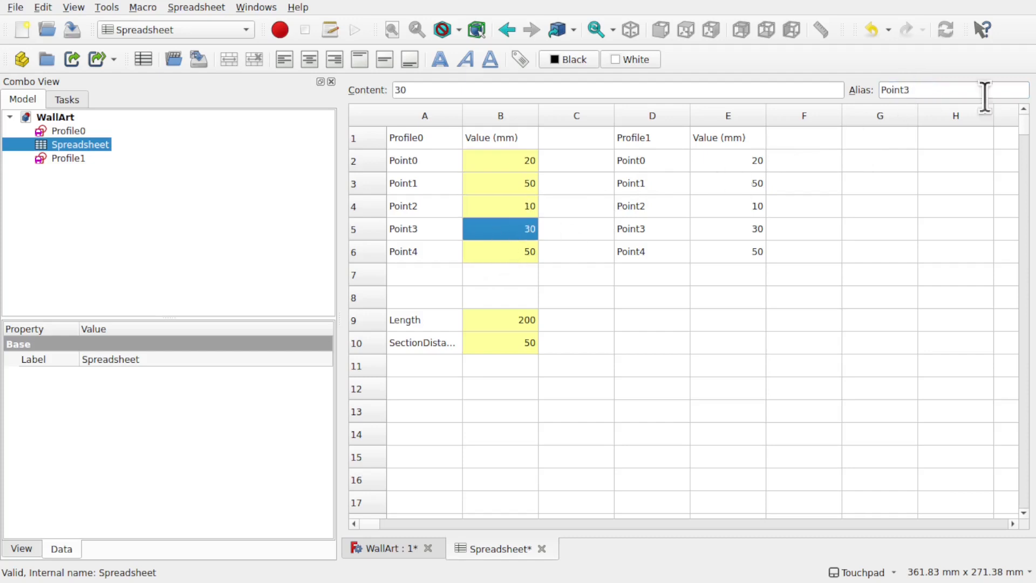
left_click(957, 86)
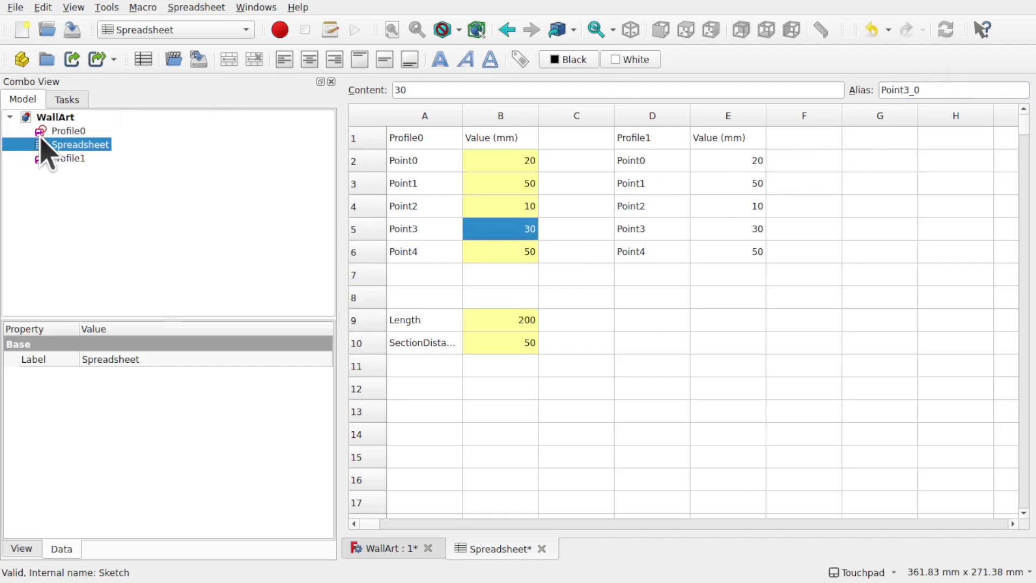
left_click(505, 255)
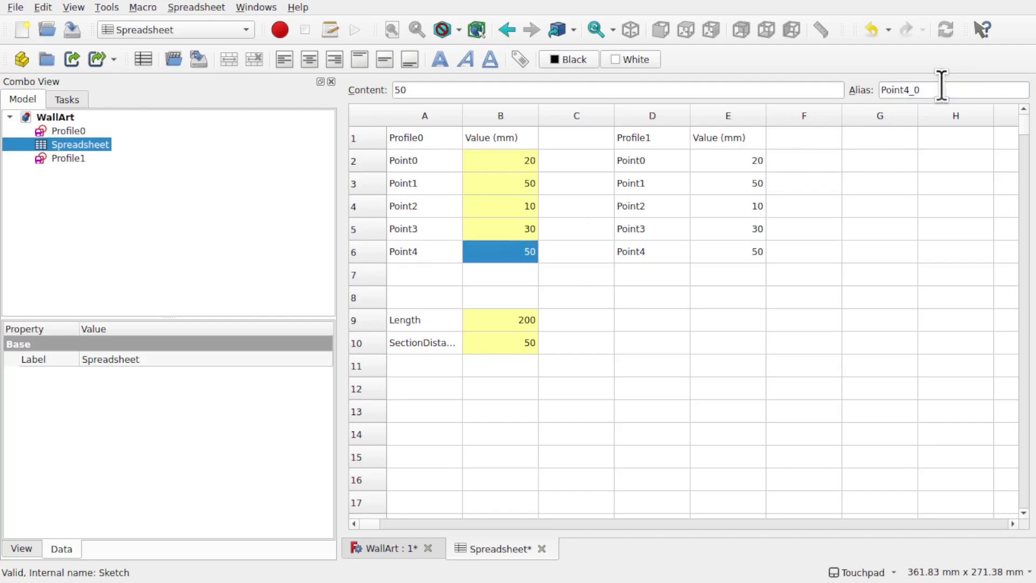
left_click(65, 158)
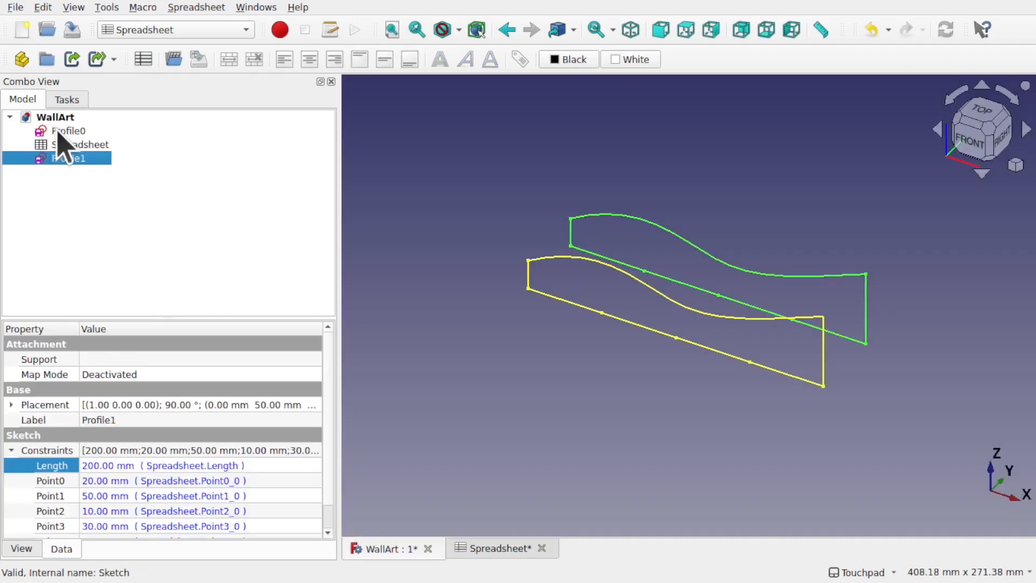
left_click(64, 132)
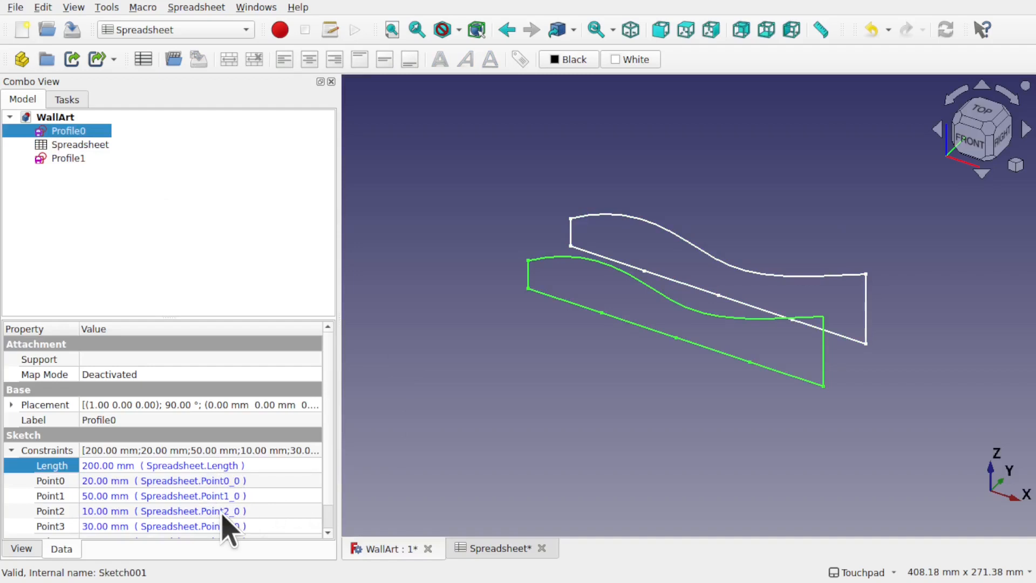
In the spreadsheet, give Profile1's Point0 value in cell E2 the alias Point0_1 and copy that alias
left_click(65, 160)
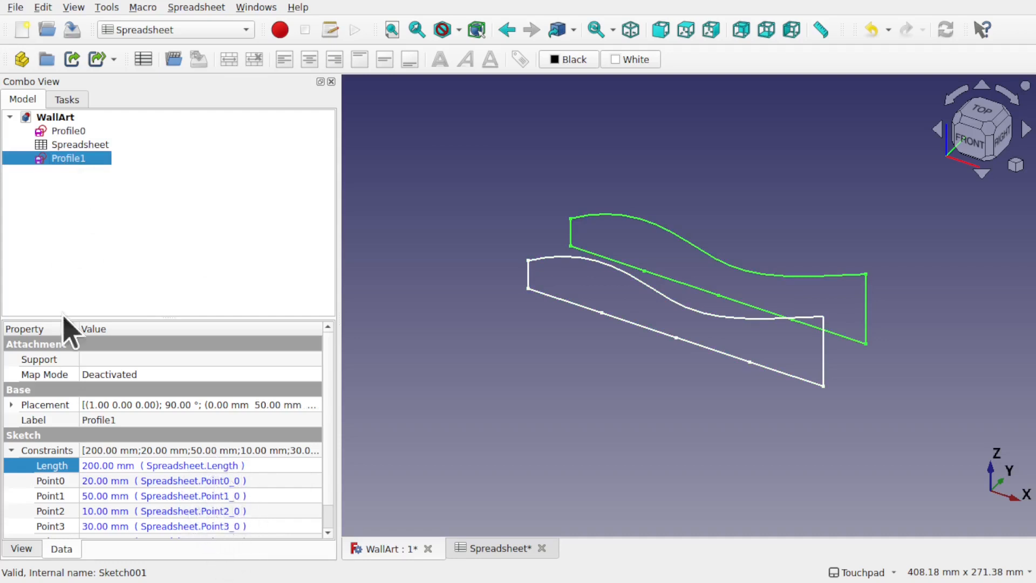
double_click(84, 147)
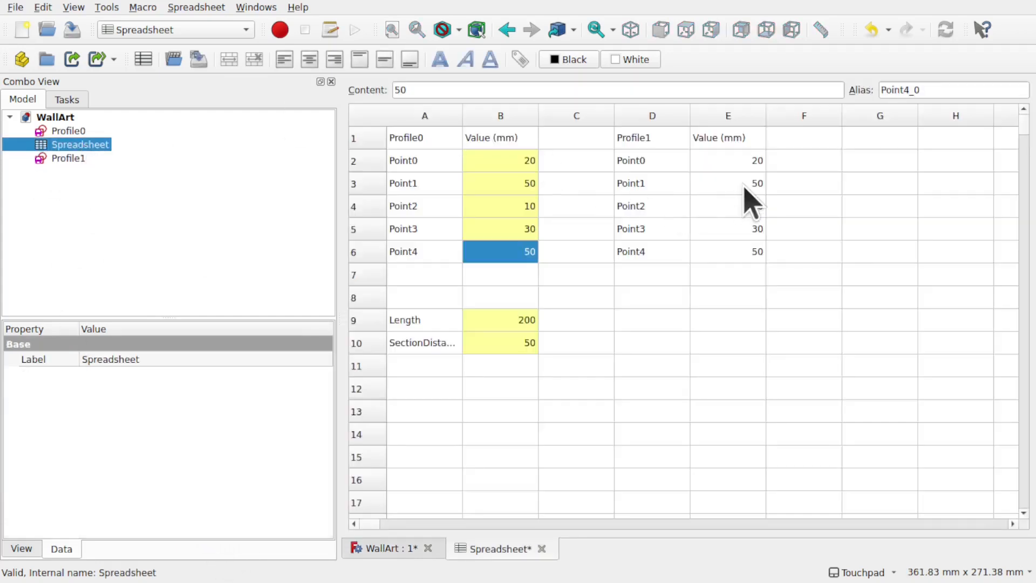
left_click(725, 163)
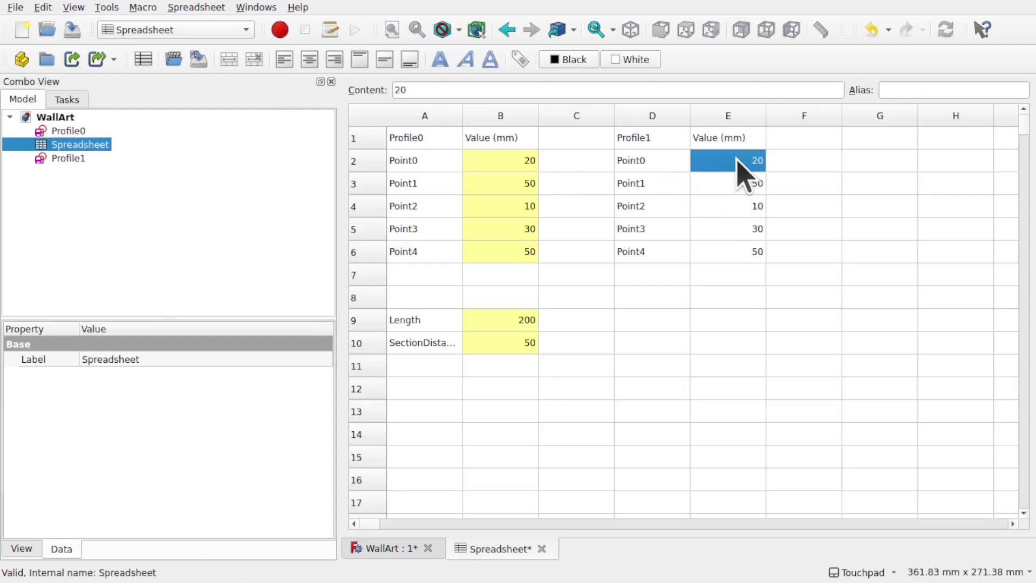
left_click(913, 93)
type("Point0")
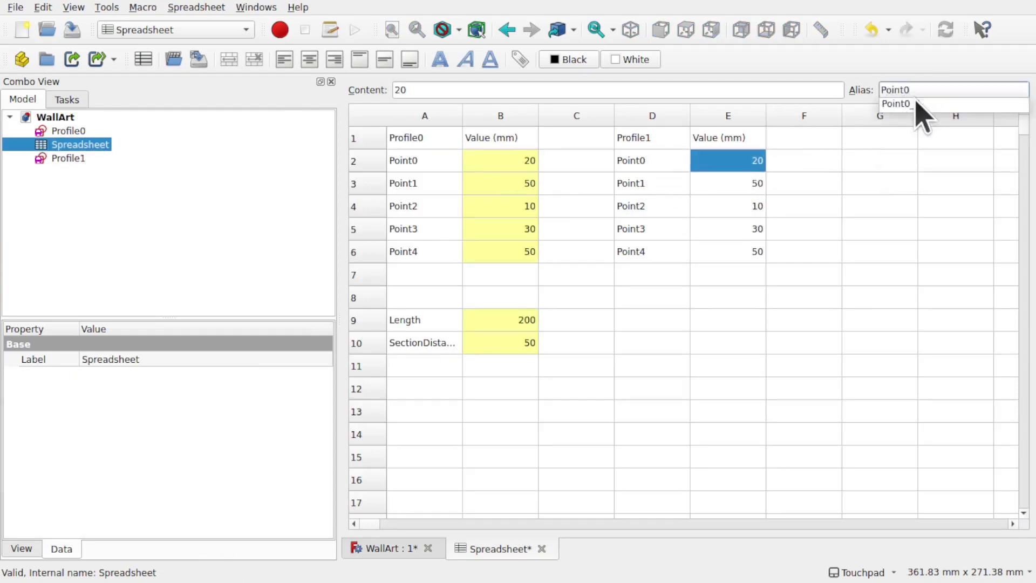
type("_1")
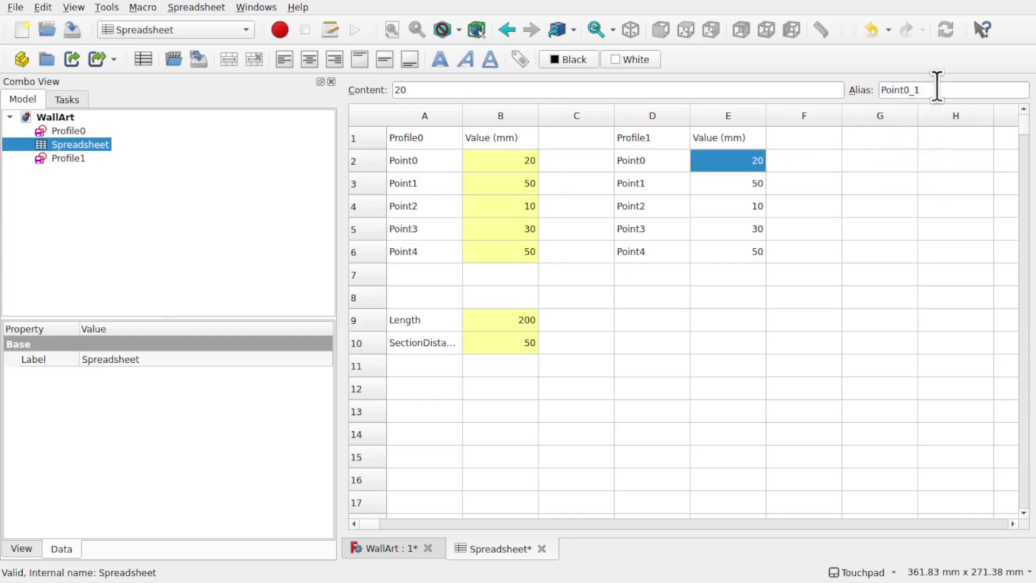
left_click_drag(936, 86, 856, 86)
key("ctrl+c")
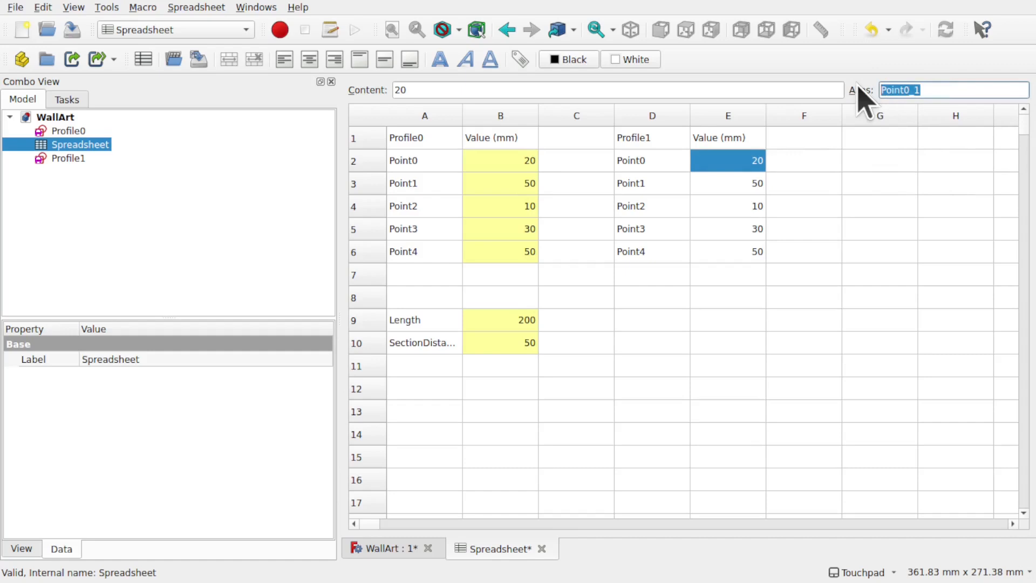
Assign the alias Point1_1 to Profile1's Point1 value in cell E3, reusing the copied alias
left_click(740, 183)
left_click(909, 90)
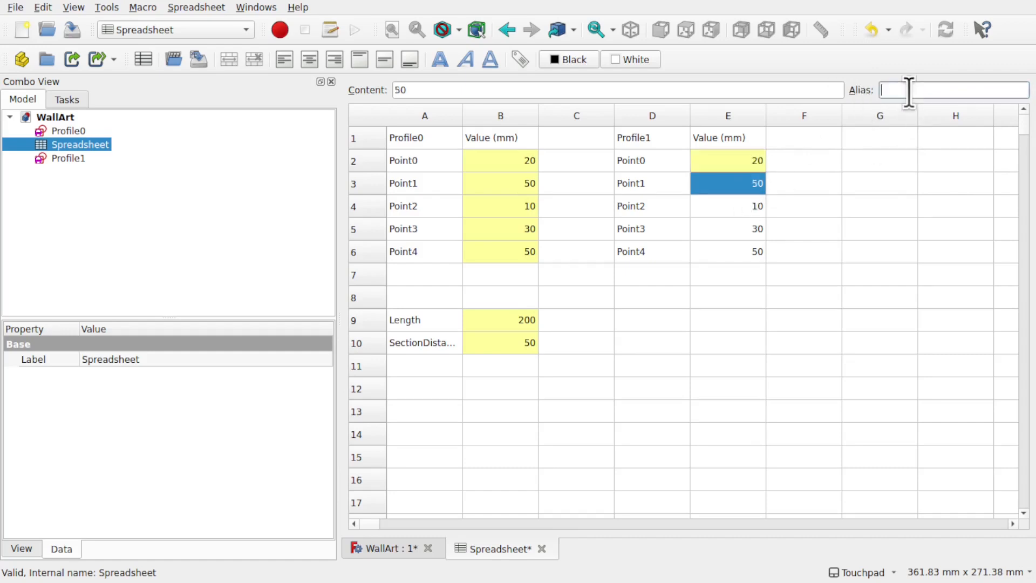
key("ctrl+v")
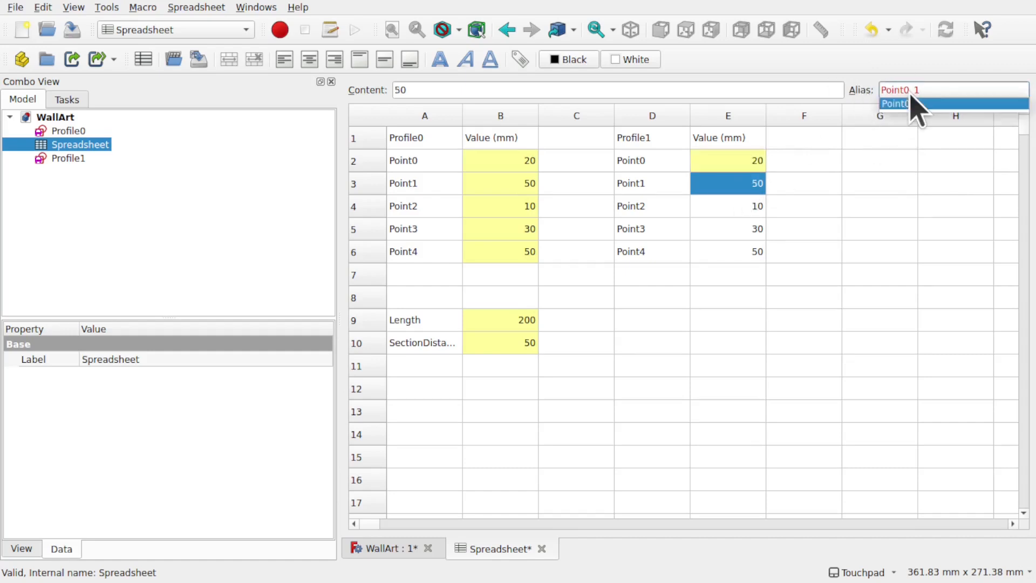
key("BackSpace")
type("1")
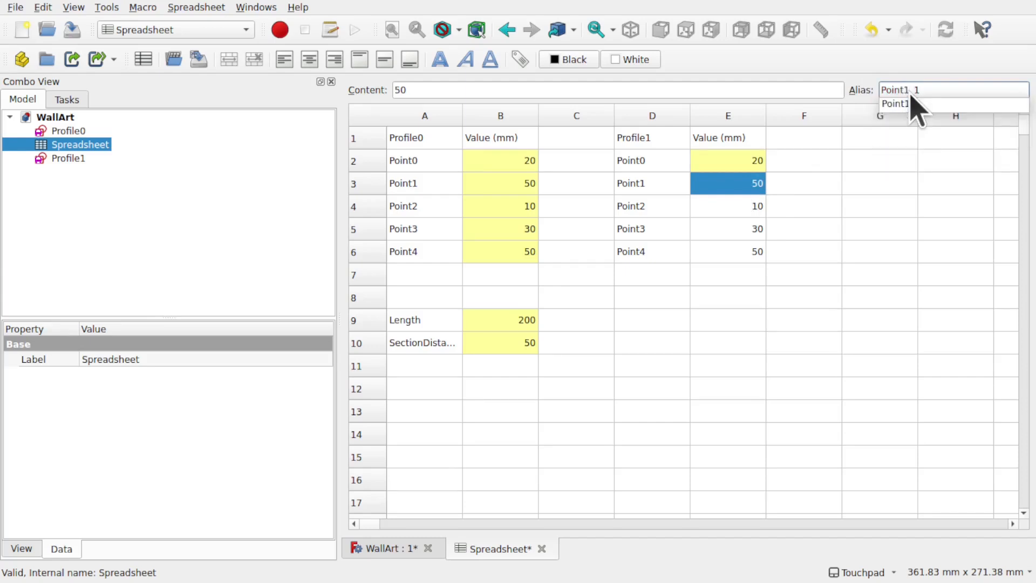
Assign the alias Point2_1 to Profile1's Point2 value in cell E4
left_click(740, 219)
left_click(744, 222)
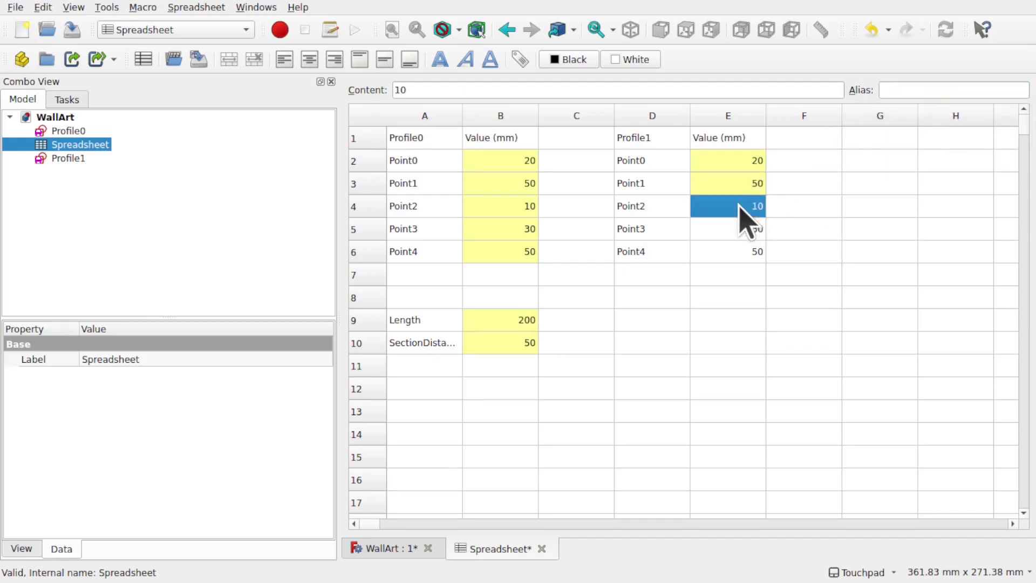
key("ctrl+v")
left_click(910, 90)
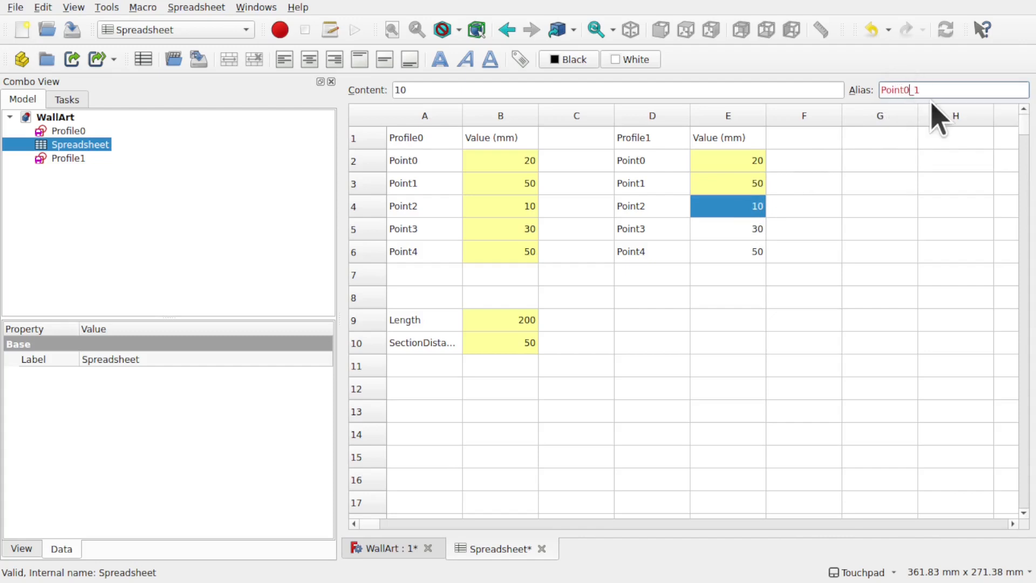
key("BackSpace")
type("2")
Assign the alias Point3_1 to Profile1's Point3 value in cell E5
left_click(733, 235)
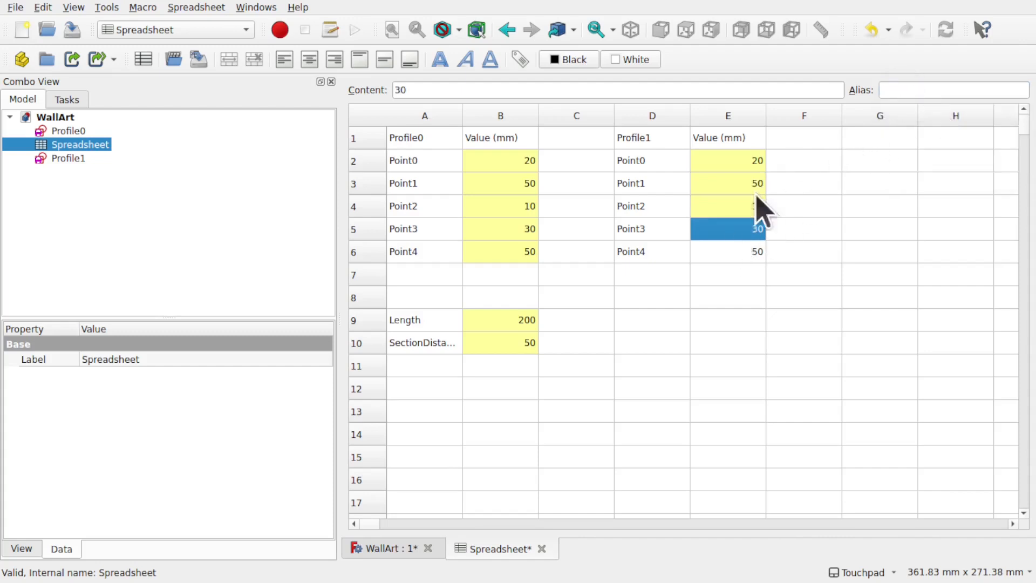
left_click(896, 91)
key("ctrl+v")
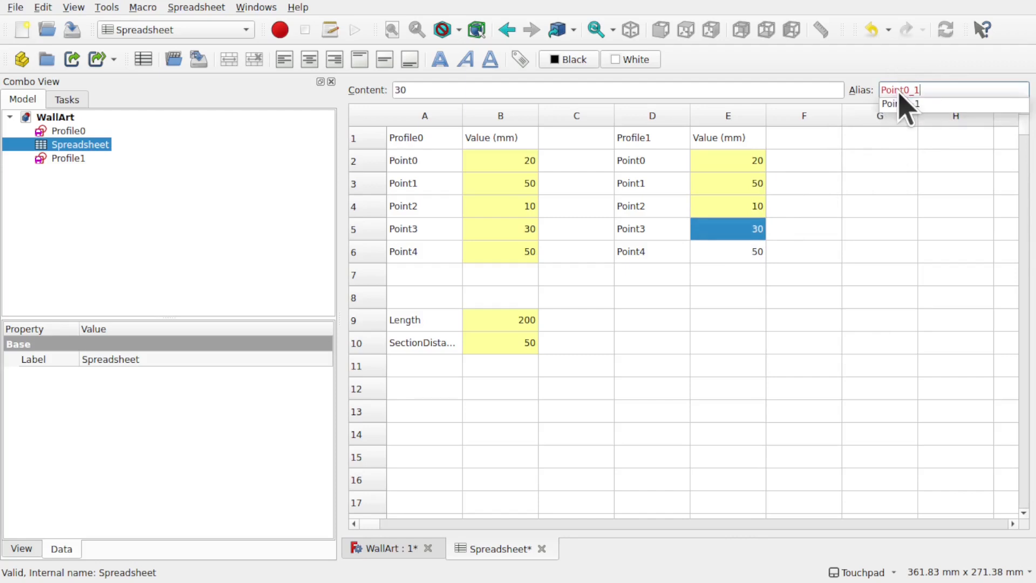
key("BackSpace")
type("3")
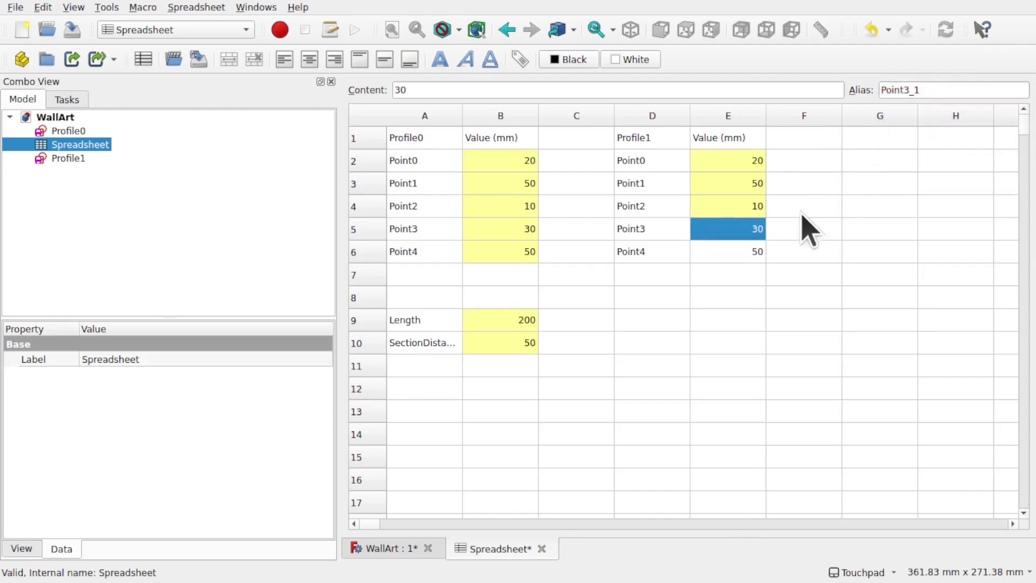
Assign the alias Point4_1 to Profile1's Point4 value in cell E6
left_click(736, 254)
left_click(901, 91)
key("ctrl+v")
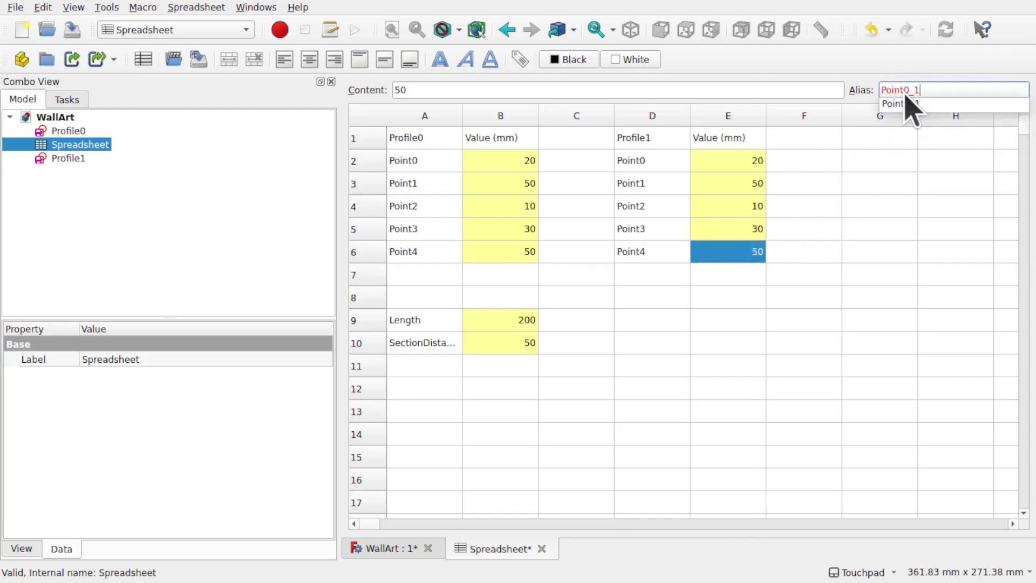
left_click(907, 90)
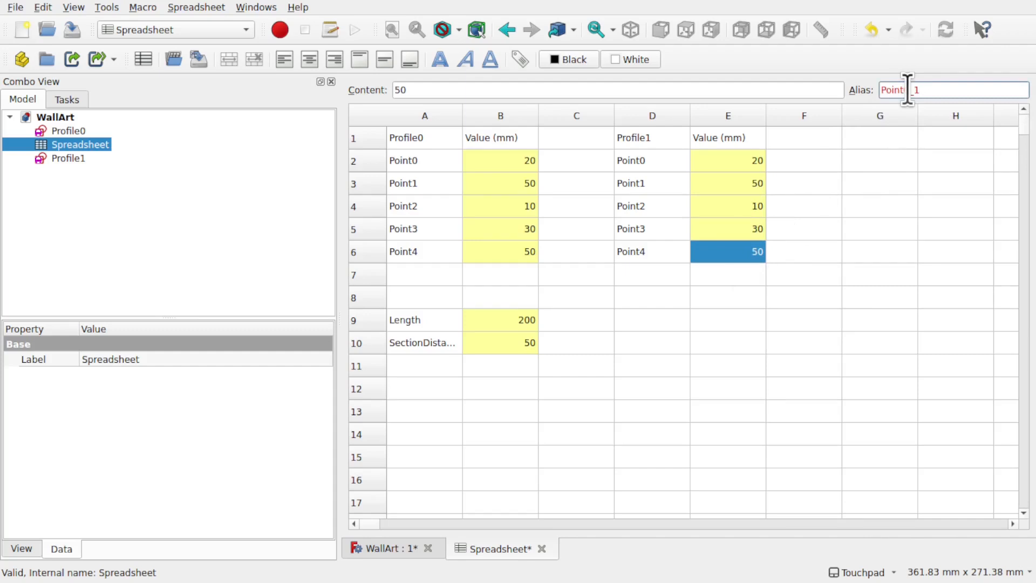
key("BackSpace")
type("4")
key("Return")
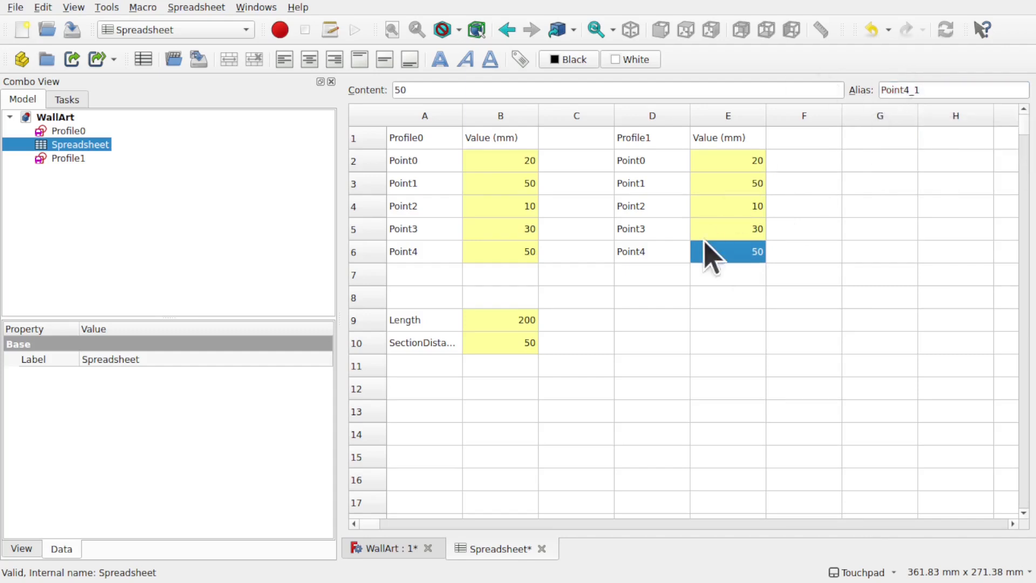
Link the Point0 constraint of the Profile1 sketch to the expression Spreadsheet.Point0_1
left_click(72, 158)
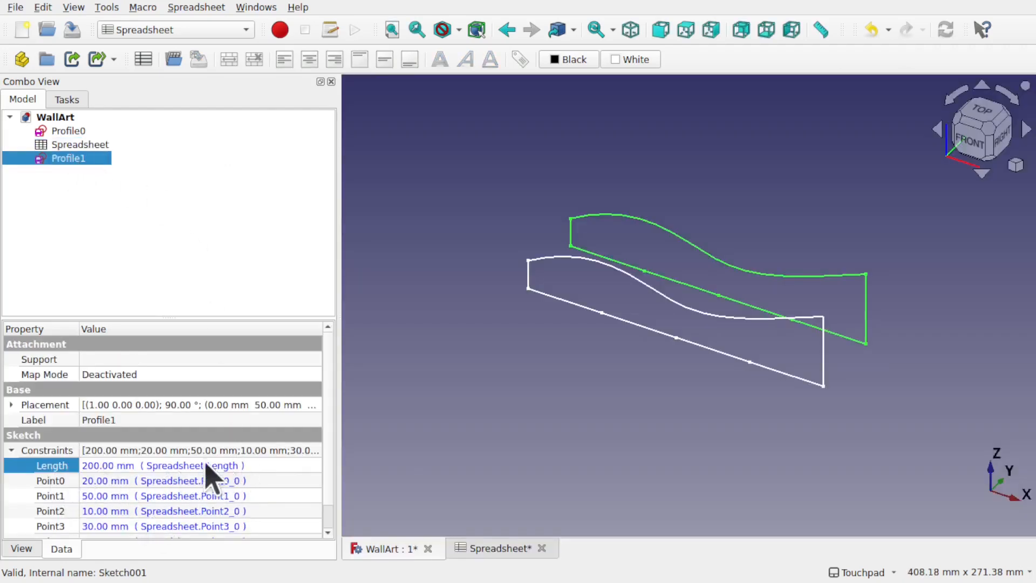
left_click(286, 465)
left_click(286, 481)
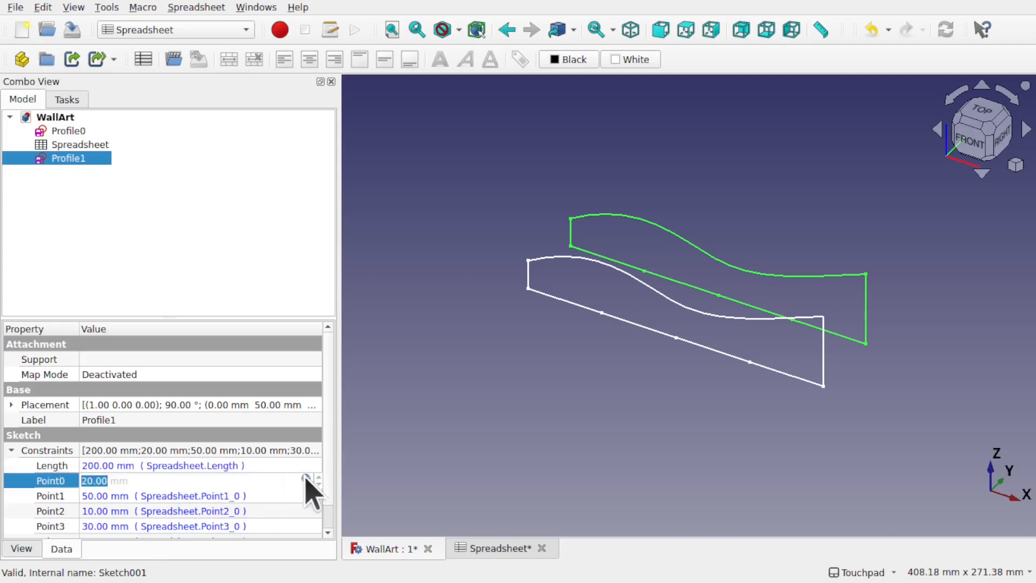
left_click(306, 479)
left_click(219, 479)
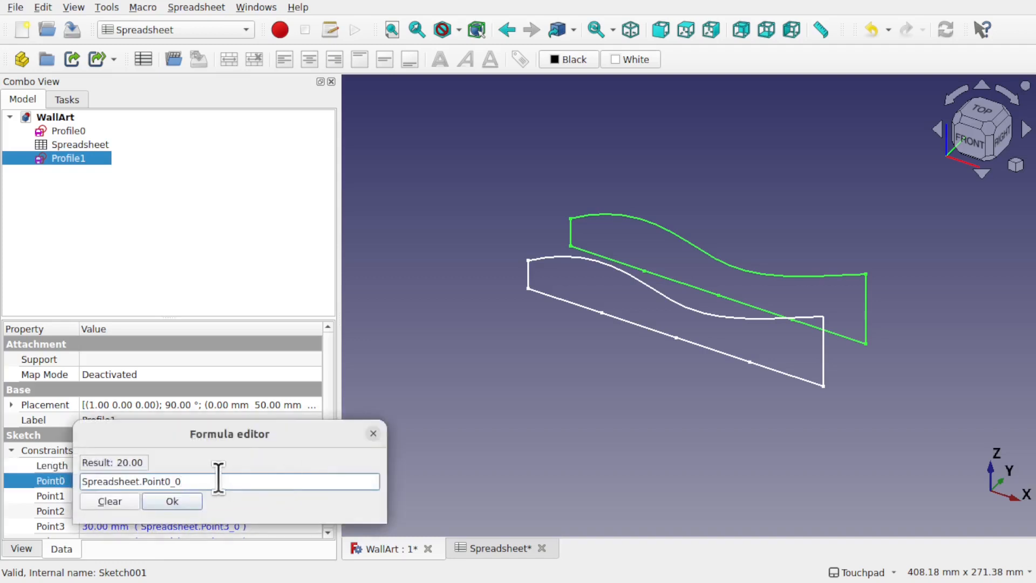
key("BackSpace")
type("1")
left_click(185, 504)
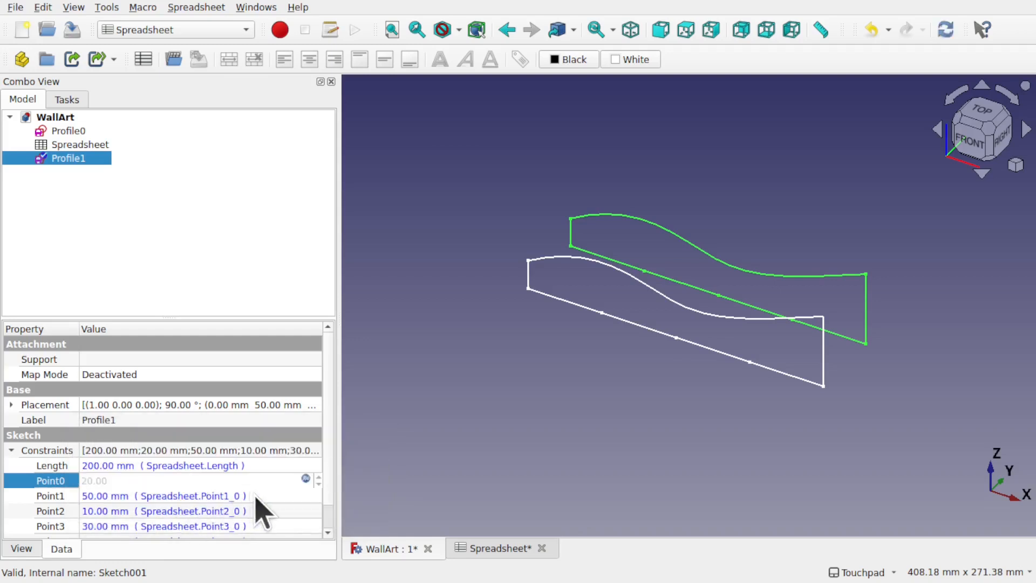
Change the formula of Profile1's Point1 constraint to Spreadsheet.Point1_1
left_click(306, 499)
left_click(306, 493)
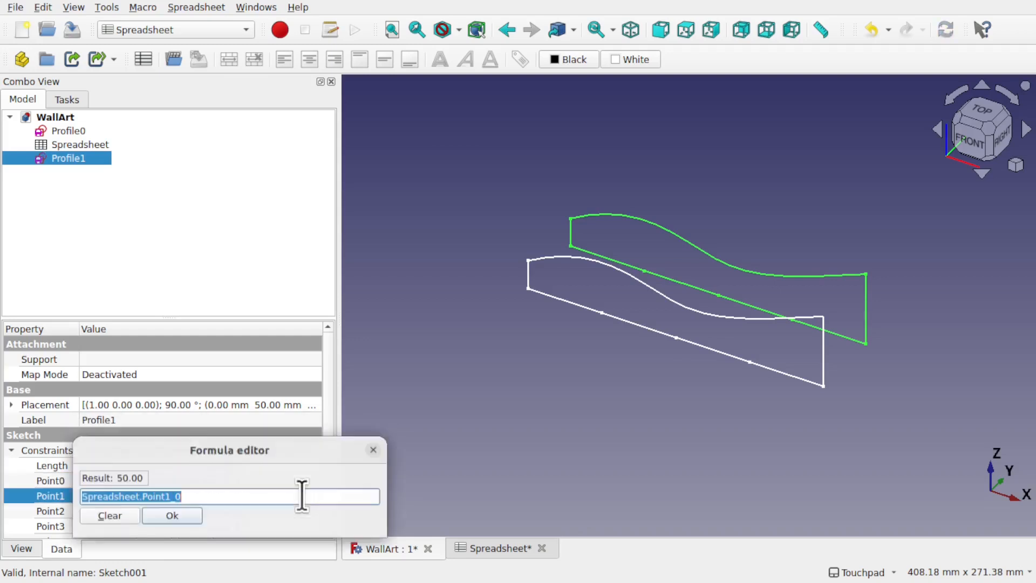
left_click(265, 497)
key("BackSpace")
type("1")
left_click(266, 496)
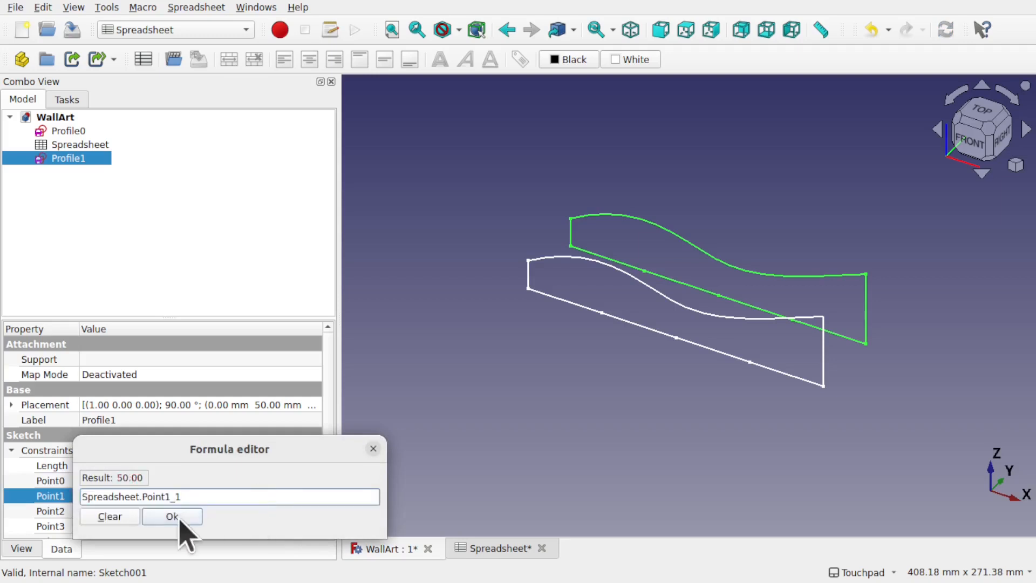
left_click(178, 518)
Change the formula of Profile1's Point2 constraint to Spreadsheet.Point2_1
left_click(270, 512)
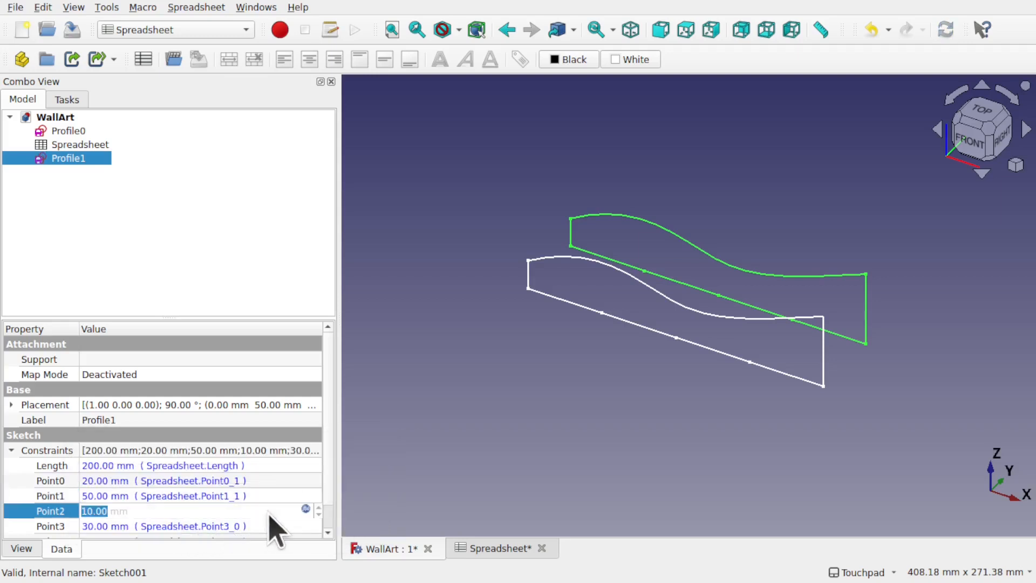
left_click(305, 509)
left_click(239, 511)
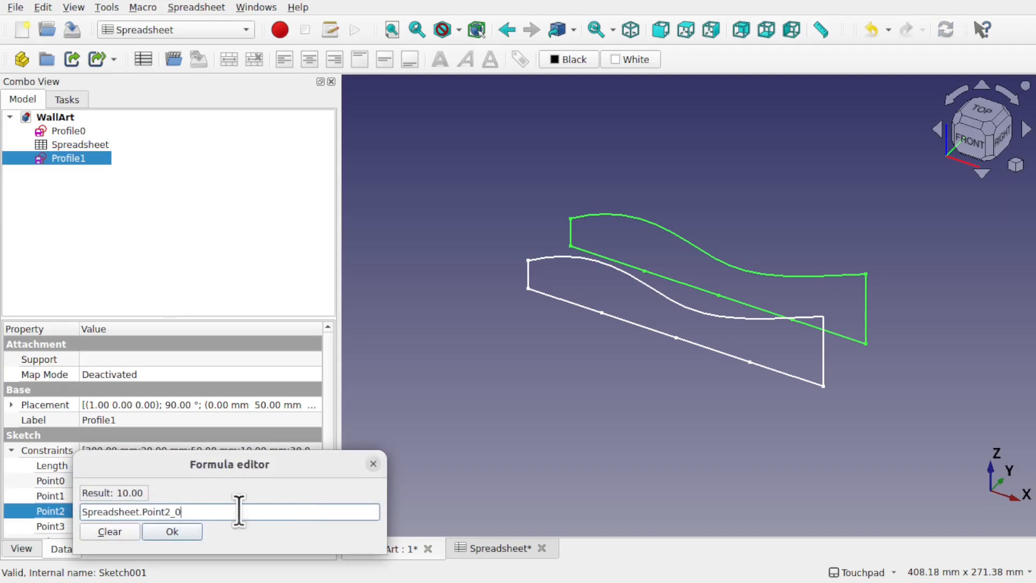
key("BackSpace")
type("1")
left_click(242, 520)
key("Return")
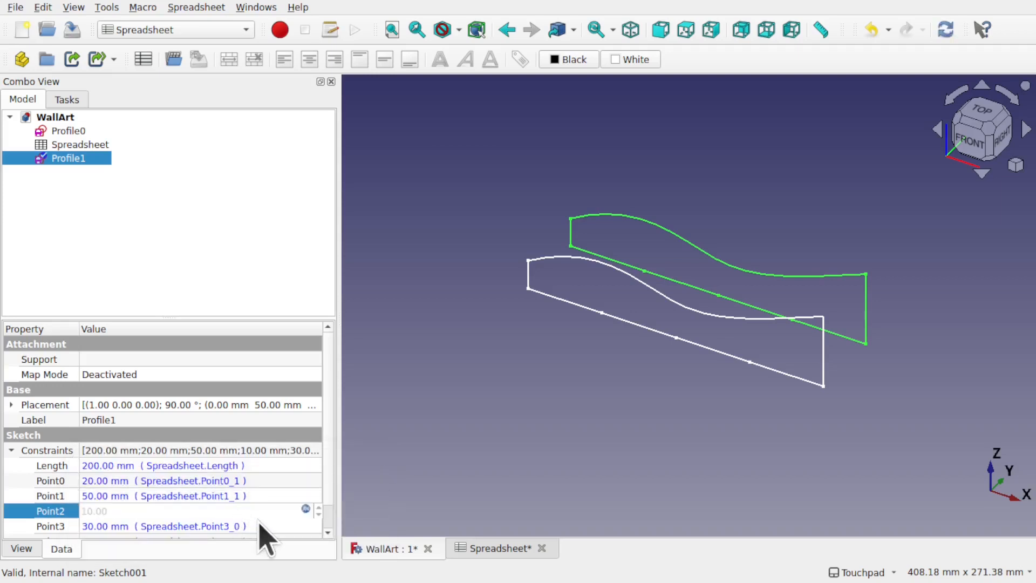
Change the formula of Profile1's Point3 constraint to Spreadsheet.Point3_1 and deselect the sketch
left_click(261, 526)
left_click(305, 523)
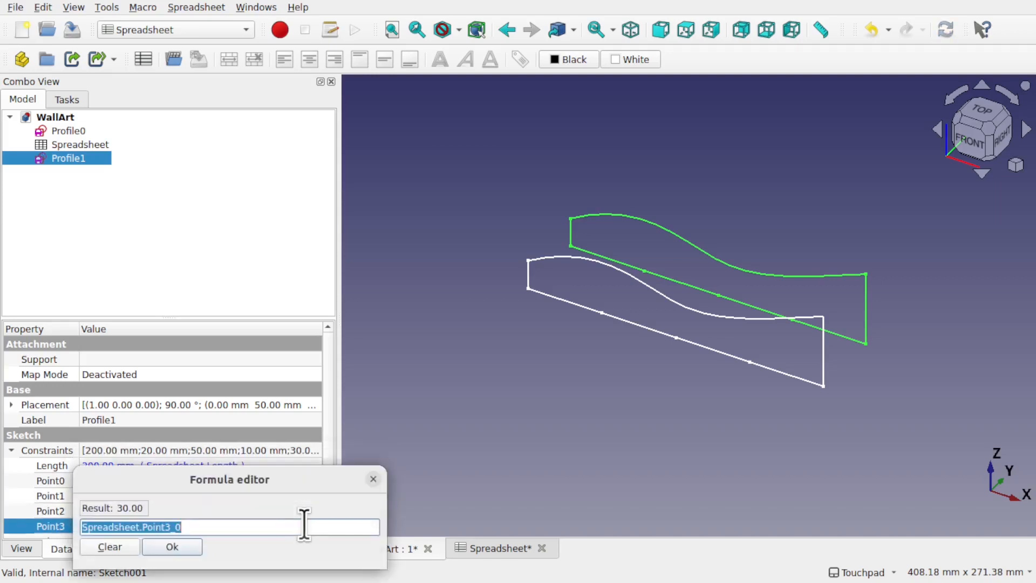
left_click(273, 526)
key("BackSpace")
type("1")
left_click(278, 539)
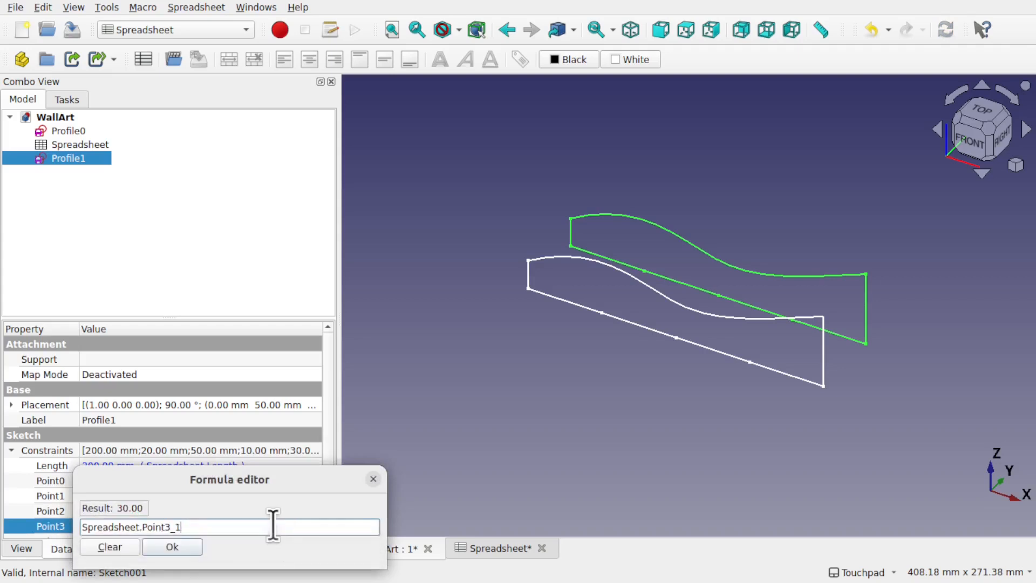
key("Return")
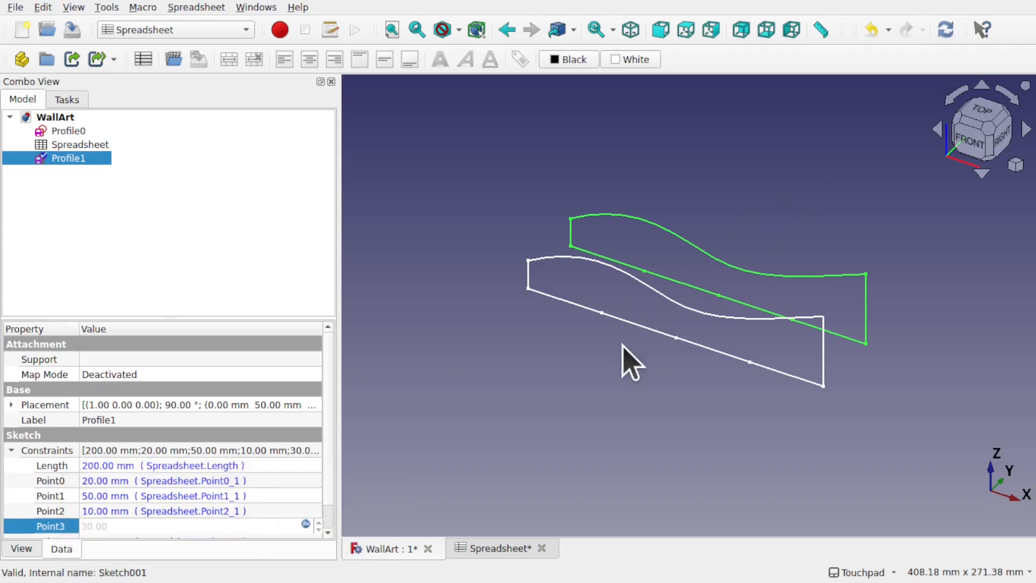
left_click(607, 350)
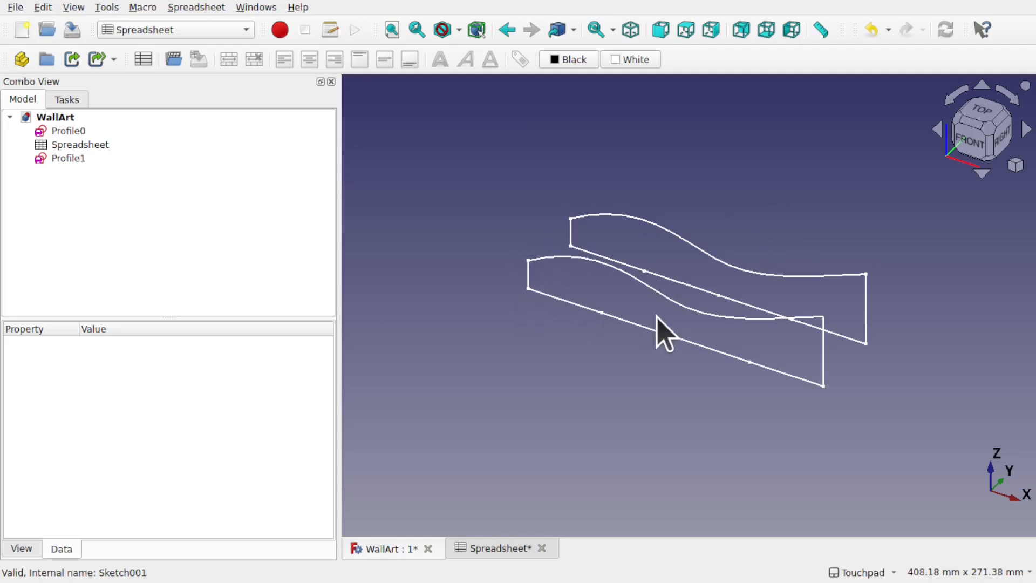
Duplicate the Profile1 sketch, excluding its Spreadsheet dependency from the copy
left_click(68, 159)
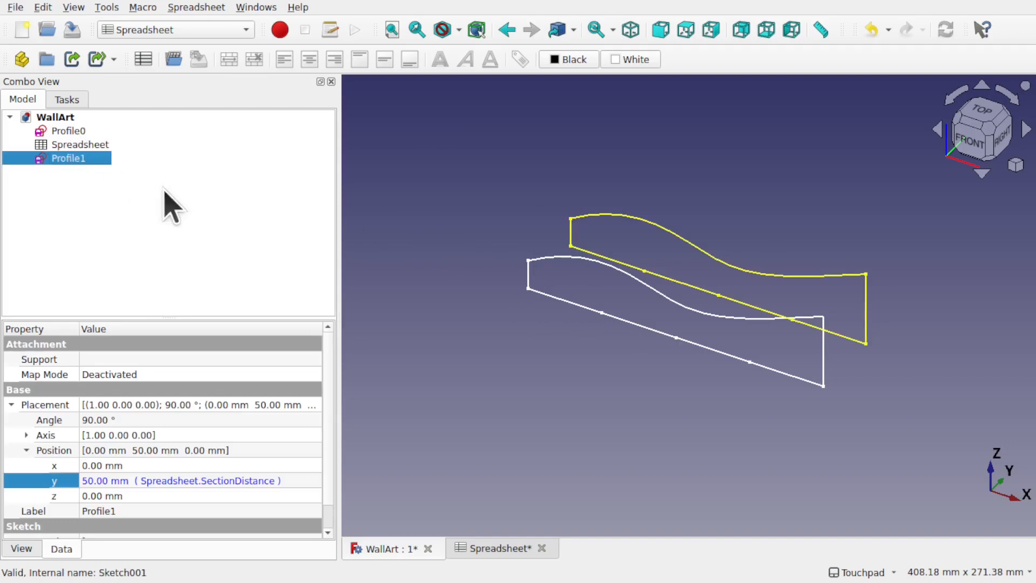
left_click(169, 202)
left_click(76, 158)
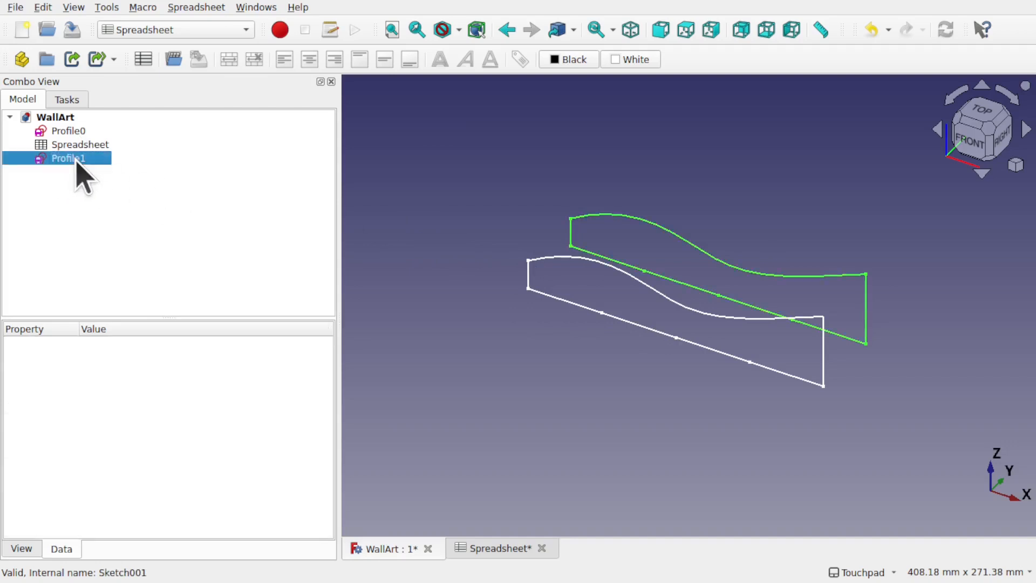
left_click(44, 7)
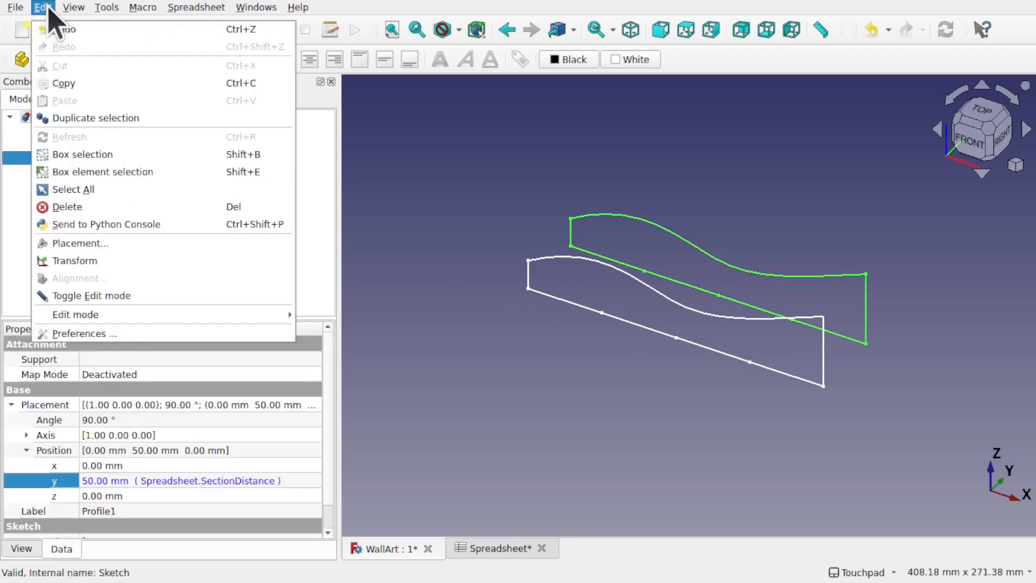
left_click(89, 119)
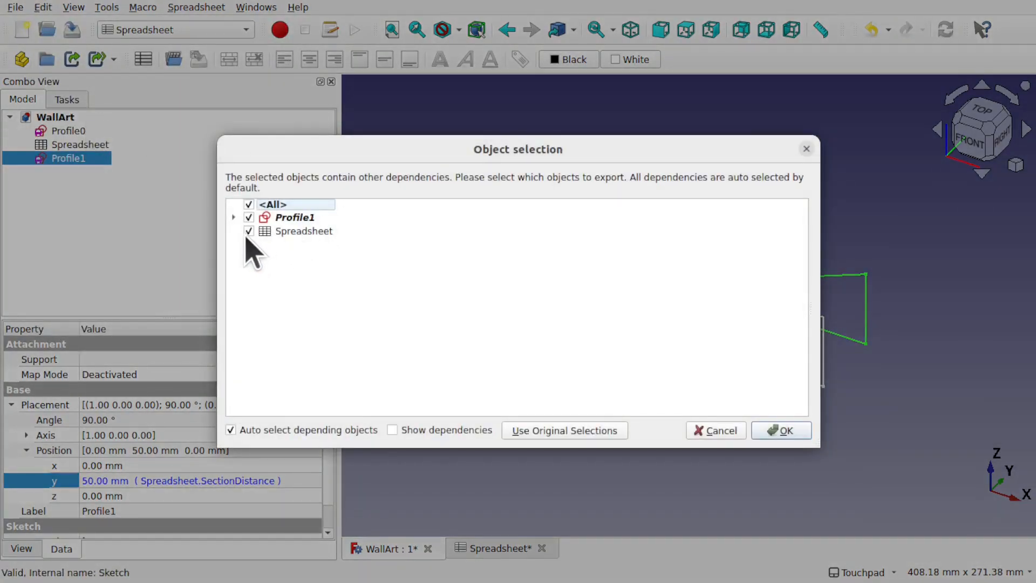
left_click(248, 231)
left_click(776, 430)
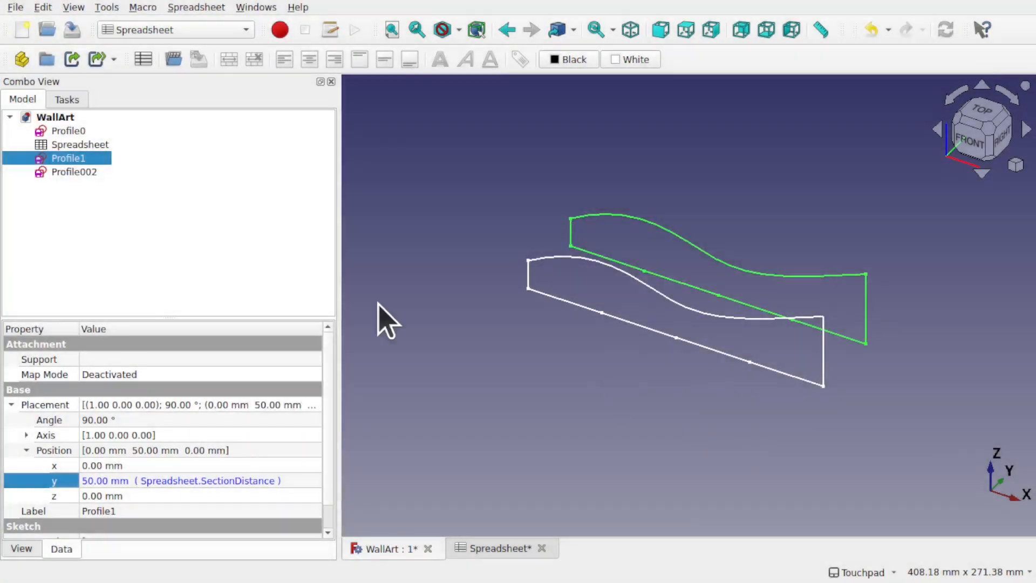
Rename the duplicated sketch Profile002 to Profile2
left_click(64, 173)
right_click(59, 169)
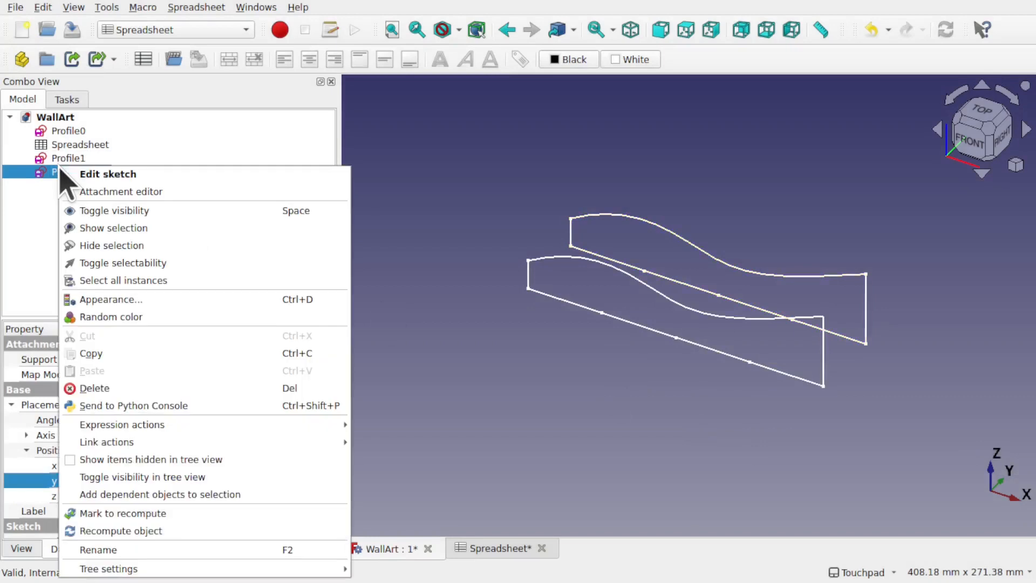
left_click(152, 547)
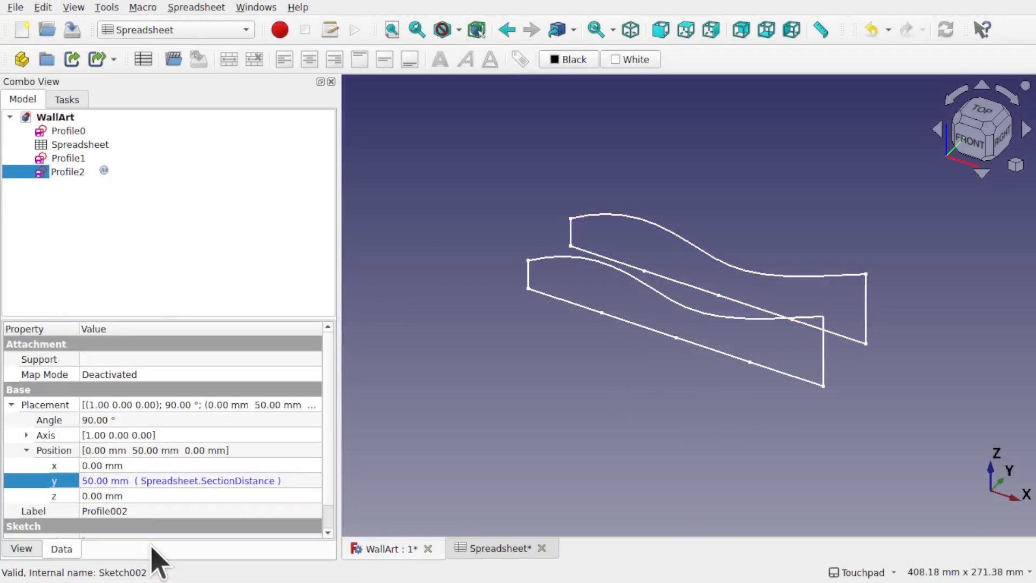
key("Return")
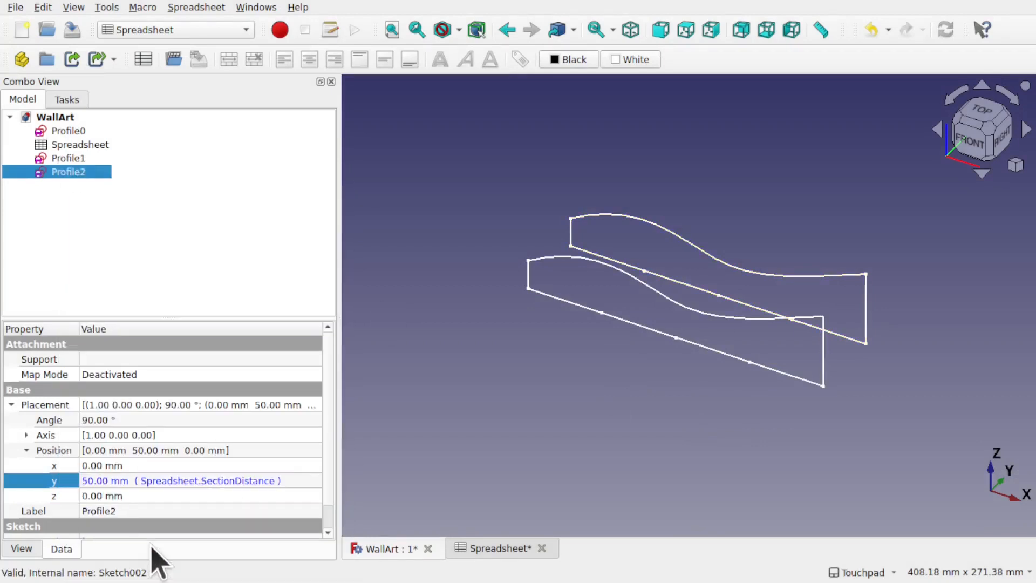
In the spreadsheet, copy the Profile1 table in D1:E6 and paste it at G1
double_click(88, 146)
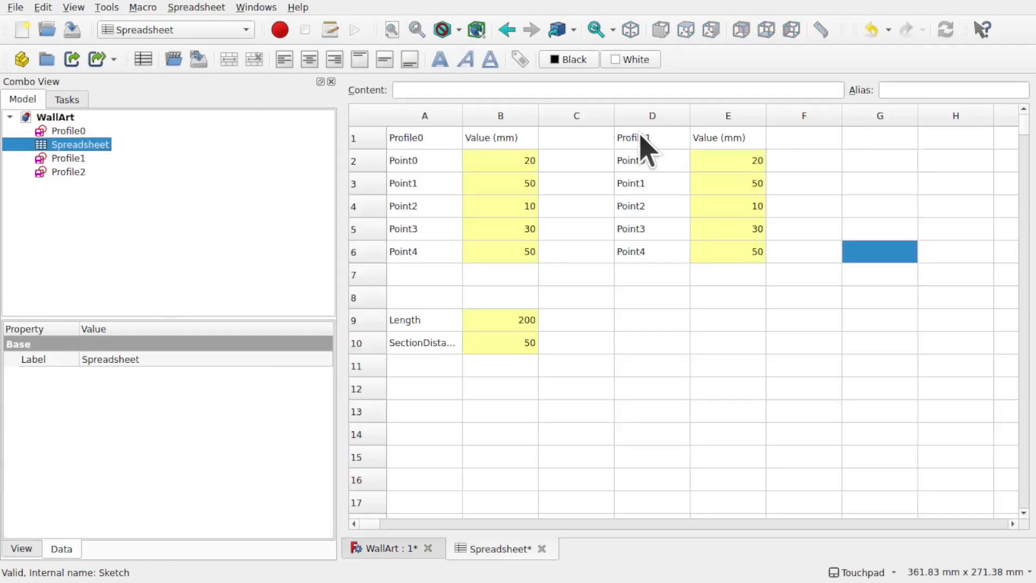
left_click_drag(643, 142, 707, 261)
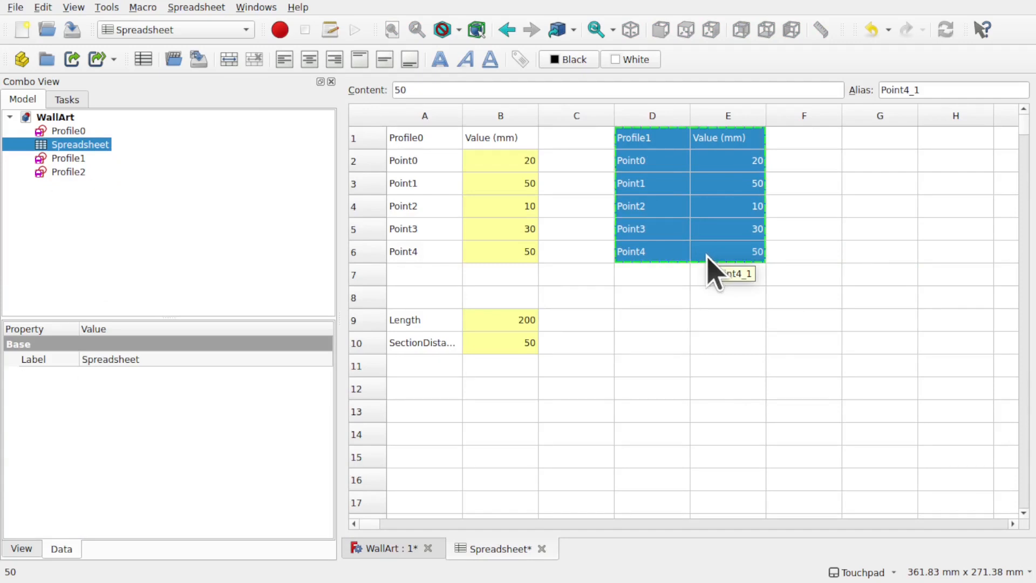
key("ctrl+c")
left_click(858, 144)
key("ctrl+v")
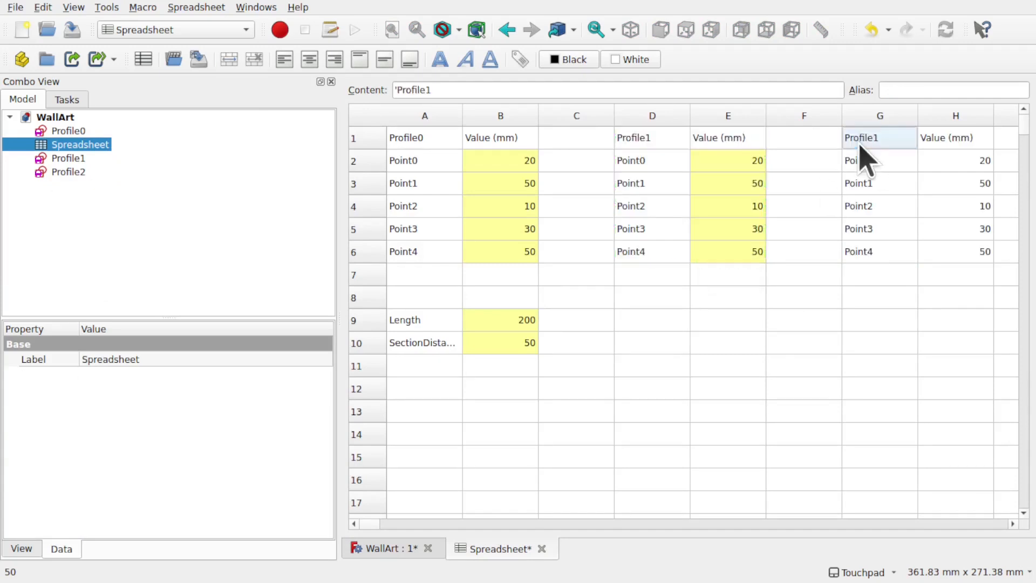
Copy the alias text Point0_1 from cell E2 and rename the pasted table's header in G1 to Profile2
left_click(970, 164)
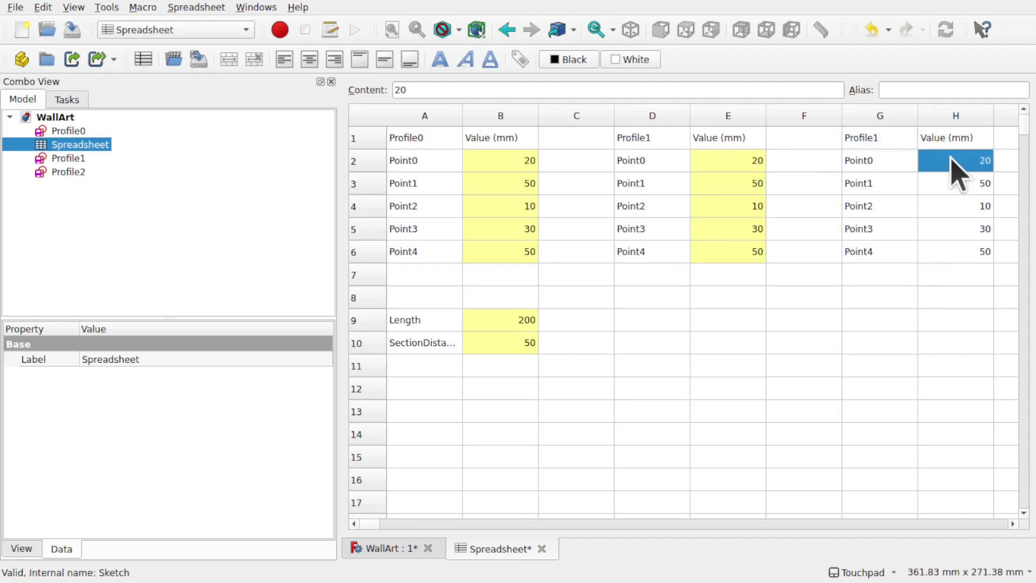
left_click(736, 159)
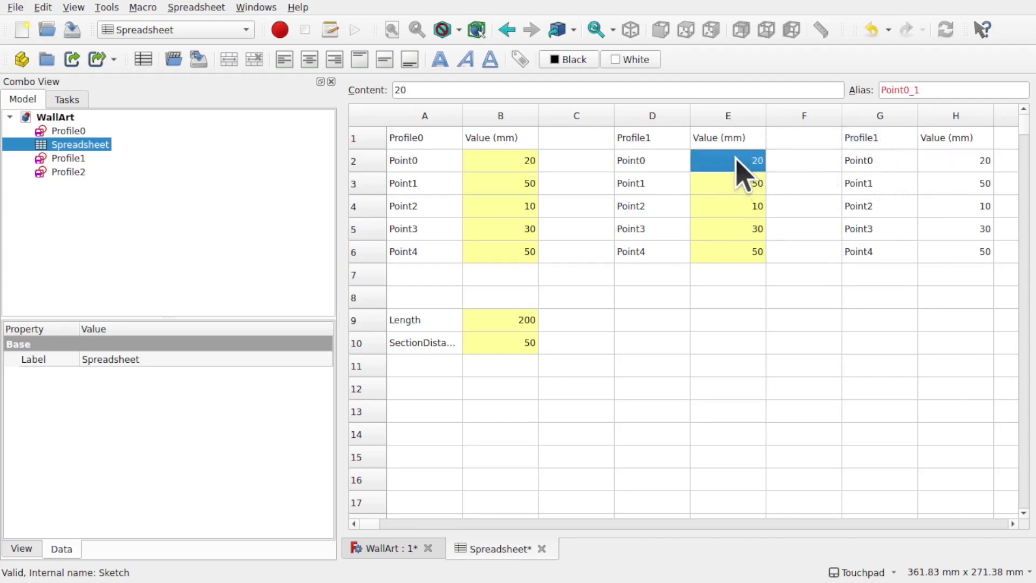
left_click_drag(931, 89, 889, 90)
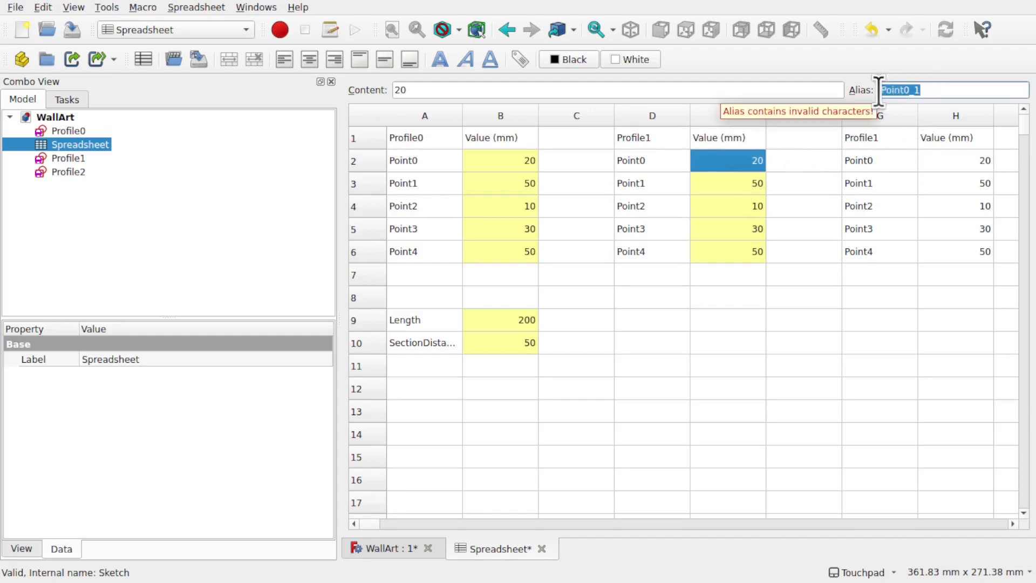
double_click(883, 139)
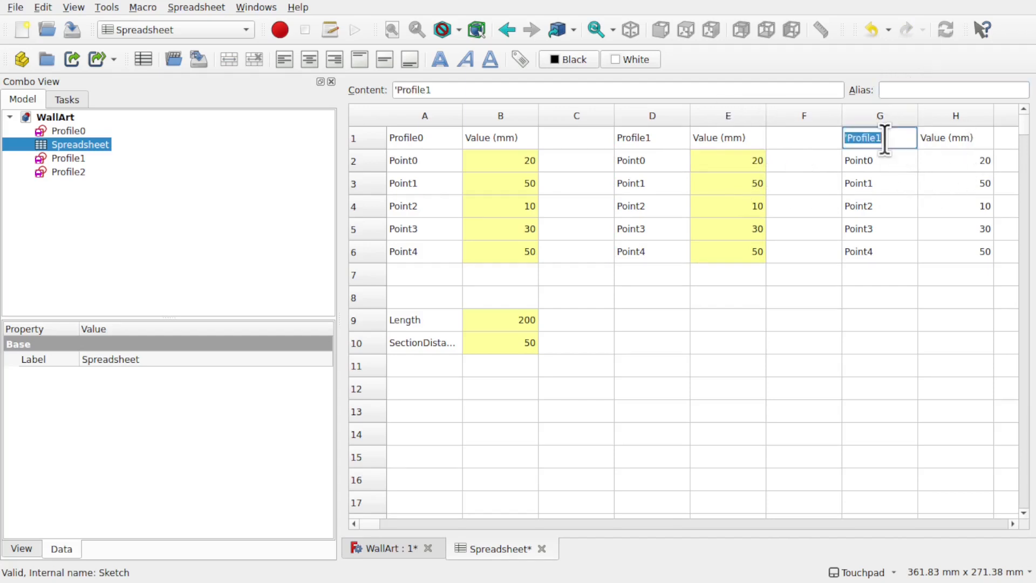
key("Return")
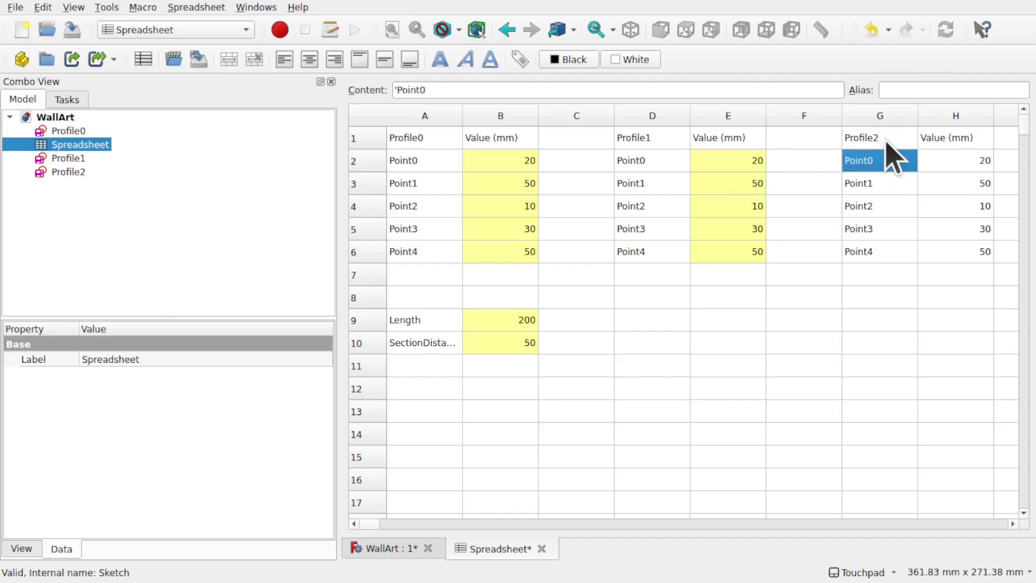
Assign the alias Point0_2 to Profile2's Point0 value in cell H2
left_click(955, 162)
left_click(899, 90)
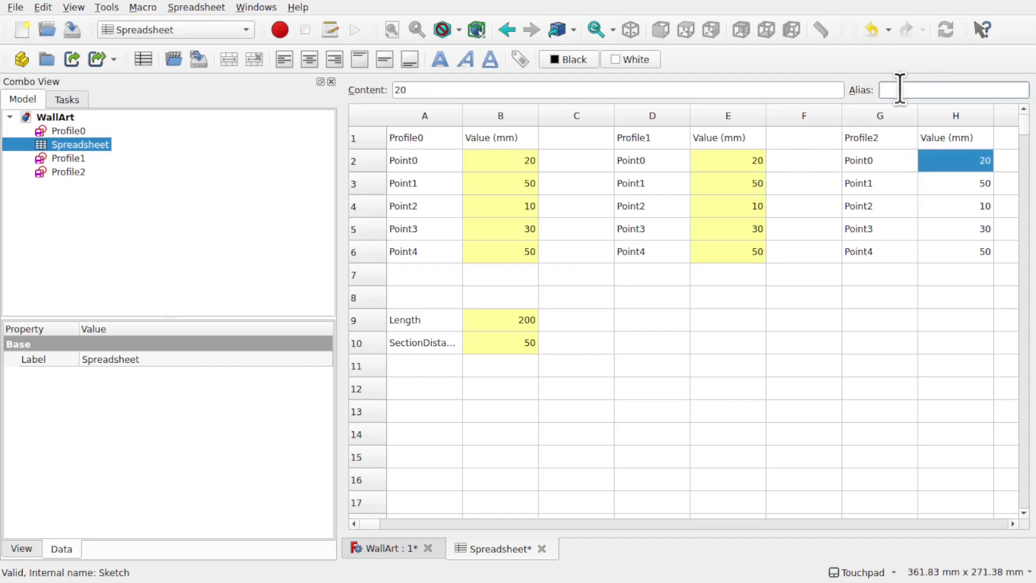
type("Point0_1")
key("BackSpace")
type("2")
Assign the alias Point1_2 to Profile2's Point1 value in cell H3
left_click(947, 184)
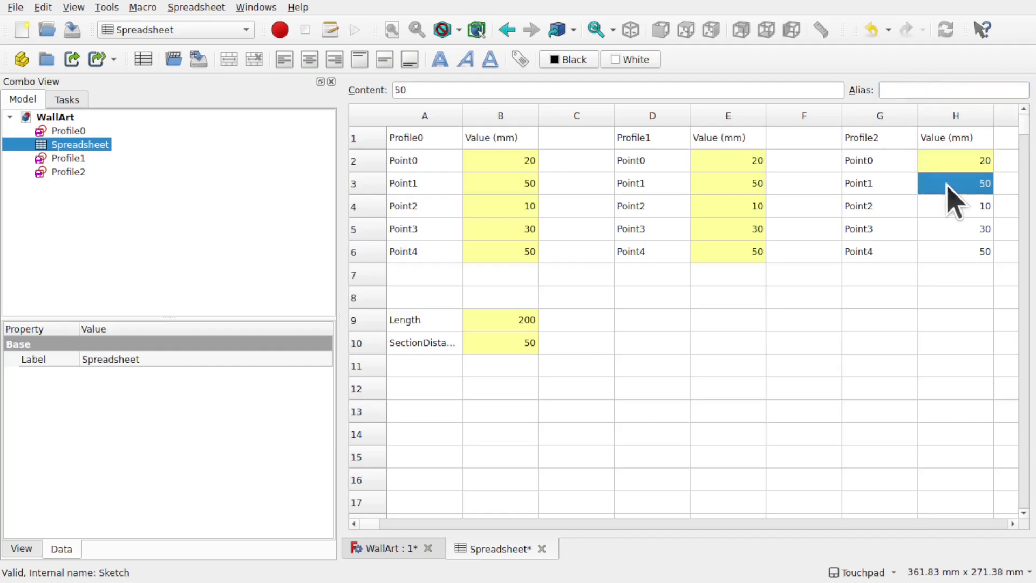
type("Point0_1")
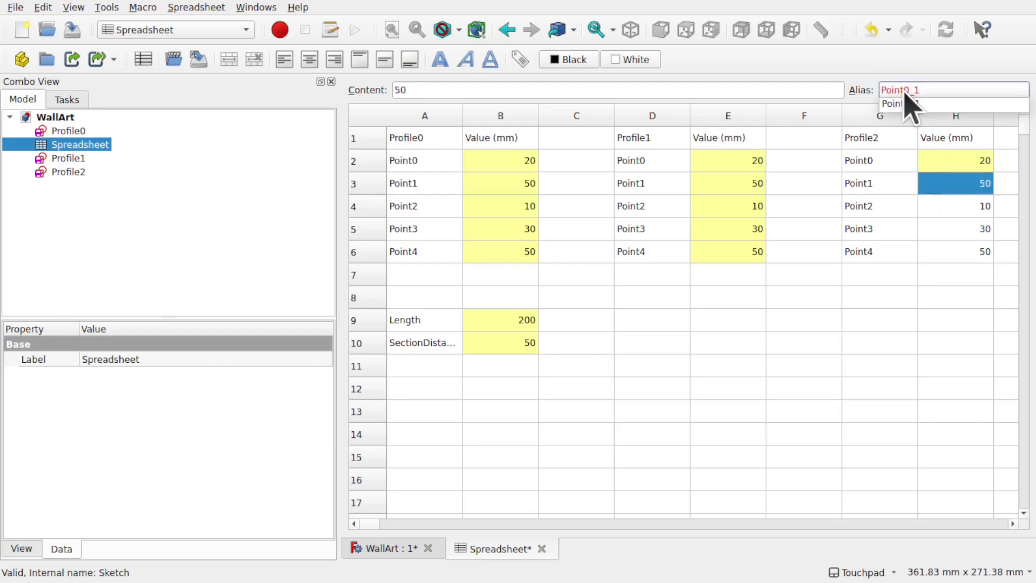
left_click(927, 89)
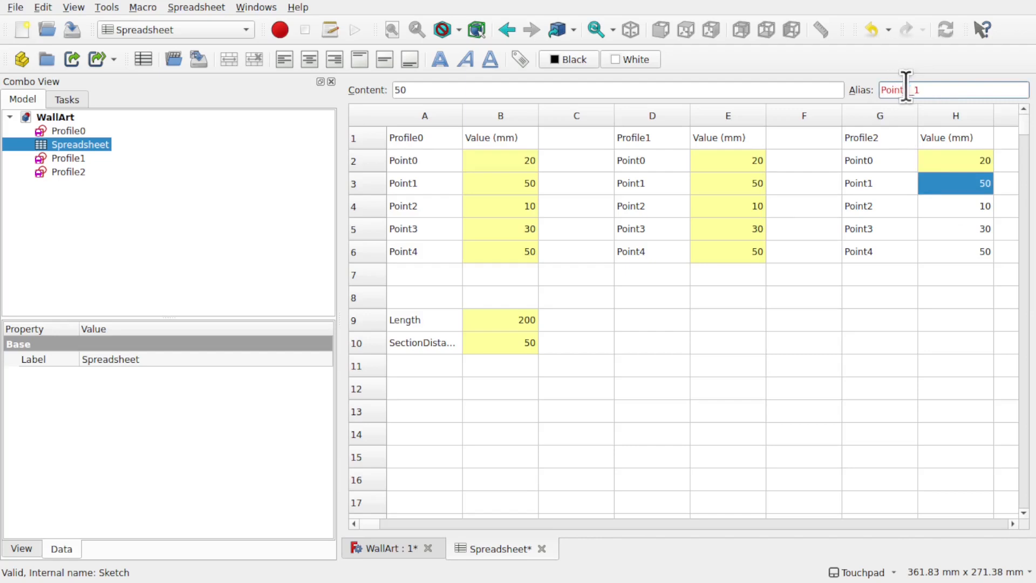
left_click(905, 89)
type("1_")
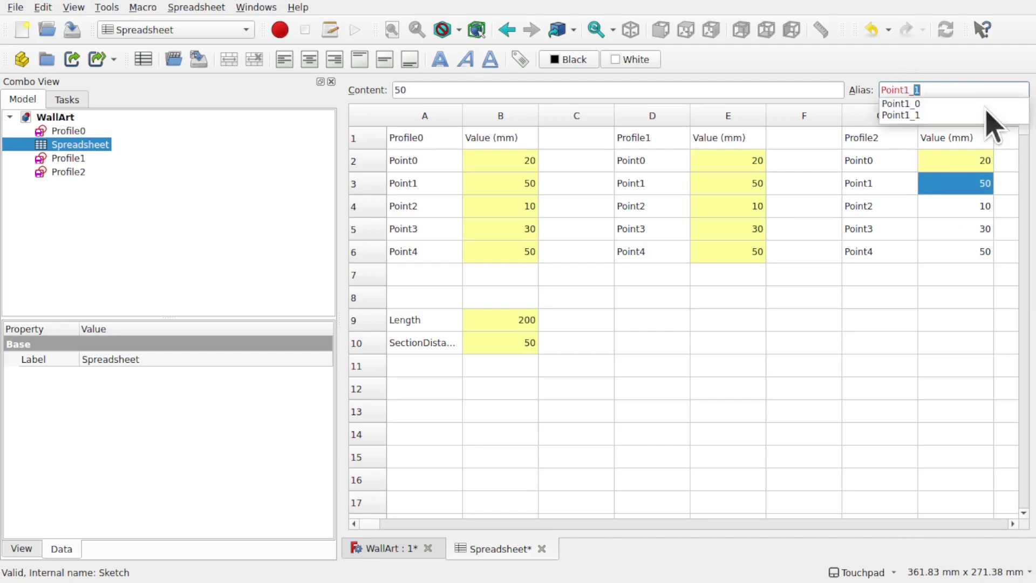
type("2")
key("Return")
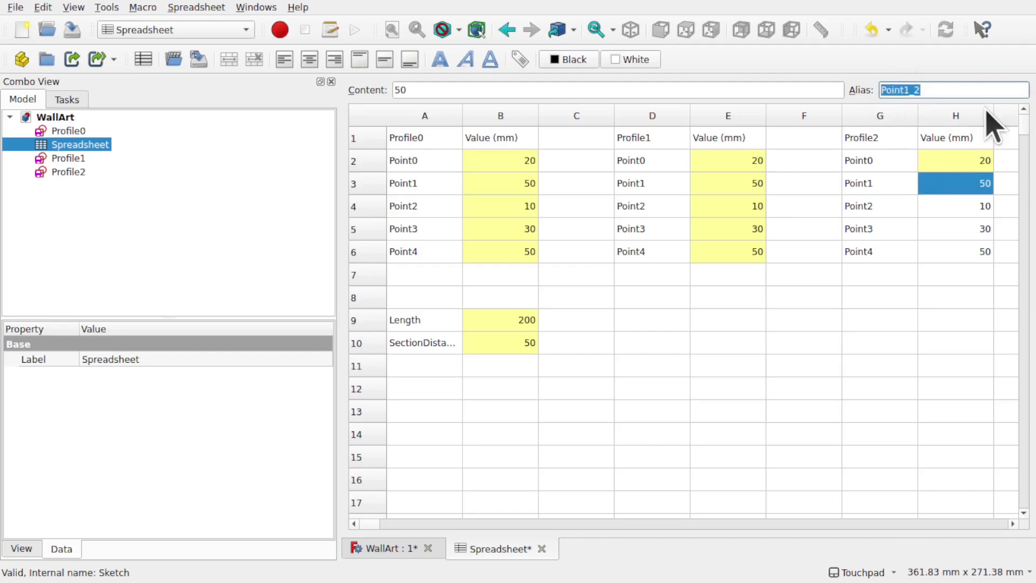
Assign aliases to Profile2's remaining values in H4 to H6 following the same pattern, with Point4_2 for cell H6
left_click(955, 207)
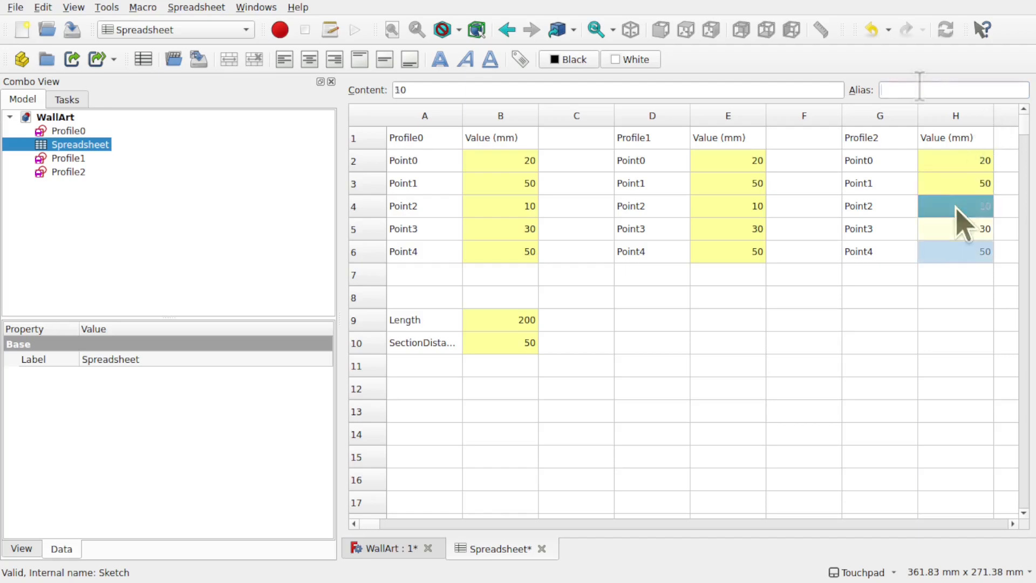
key("ctrl+v")
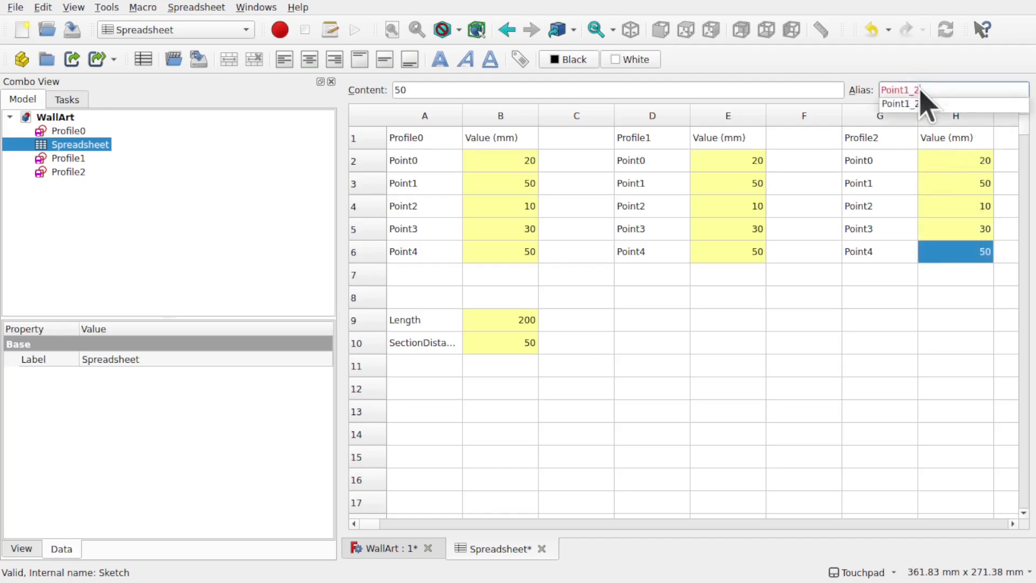
left_click(913, 91)
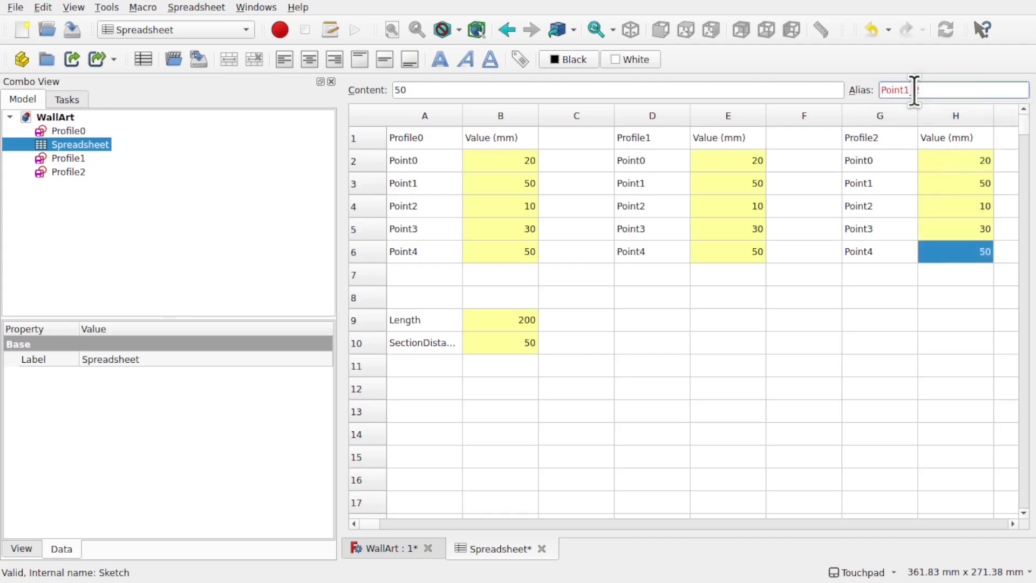
key("Left")
key("BackSpace")
type("4")
key("Return")
left_click(874, 300)
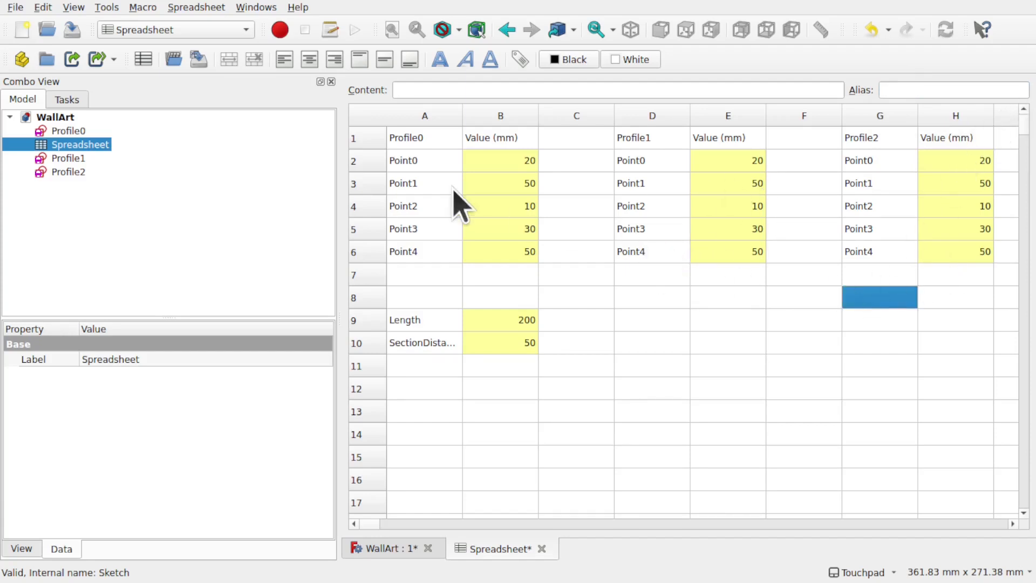
Change the formula of Profile2's y position to Spreadsheet.SectionDistance * 2 and deselect the sketch
left_click(64, 172)
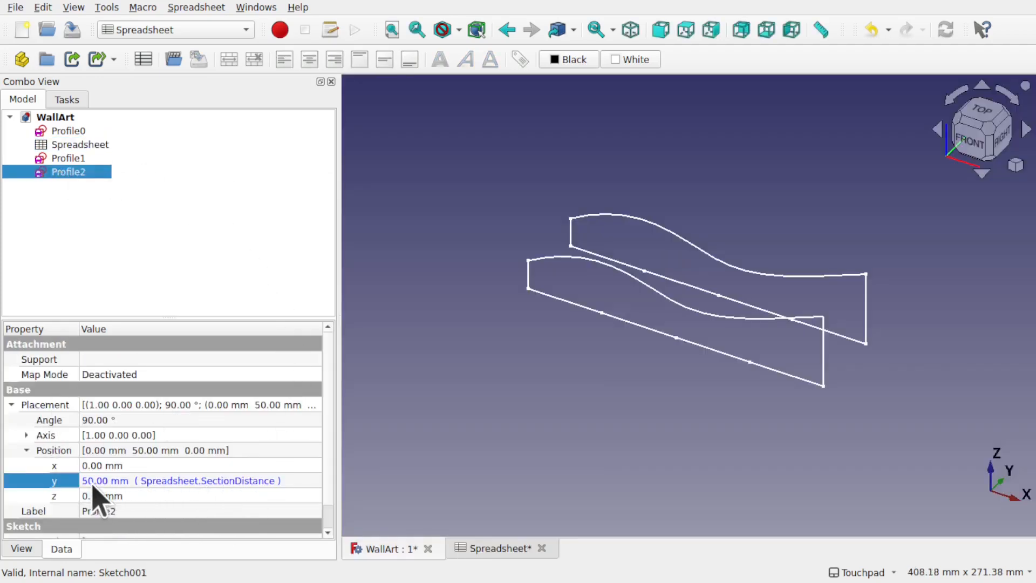
left_click(305, 479)
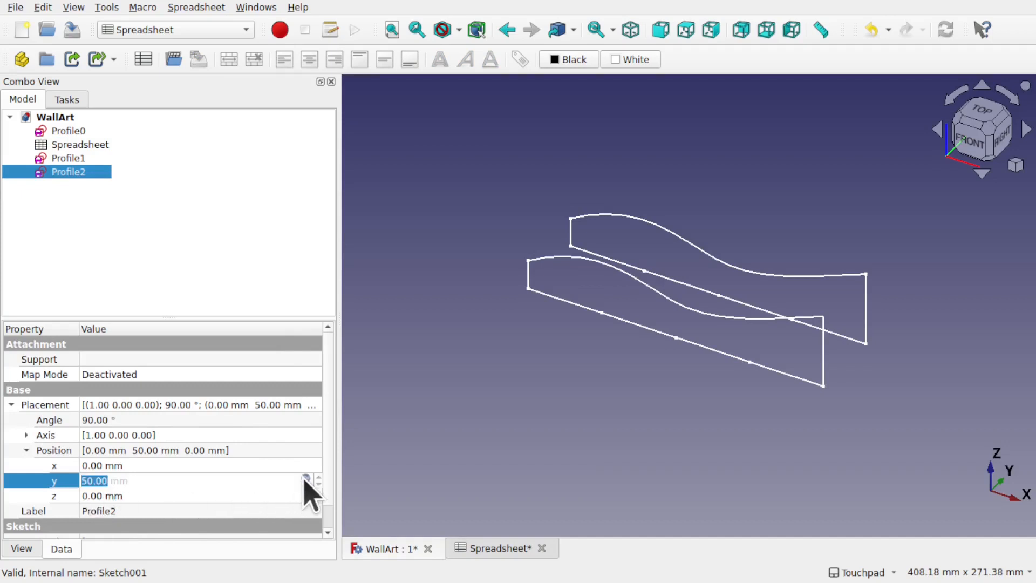
left_click(305, 478)
left_click(303, 480)
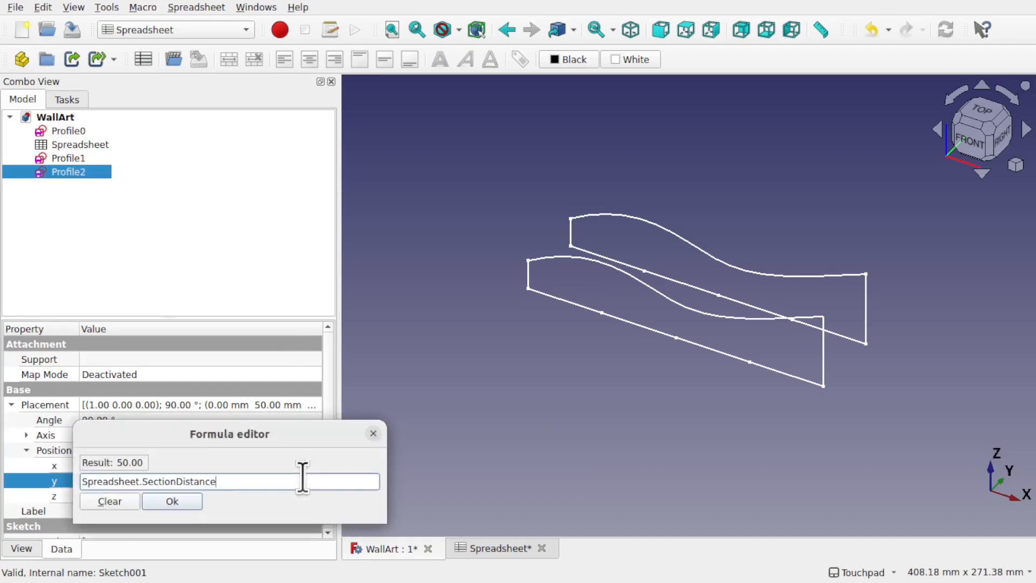
type("* 2")
key("Return")
left_click(471, 406)
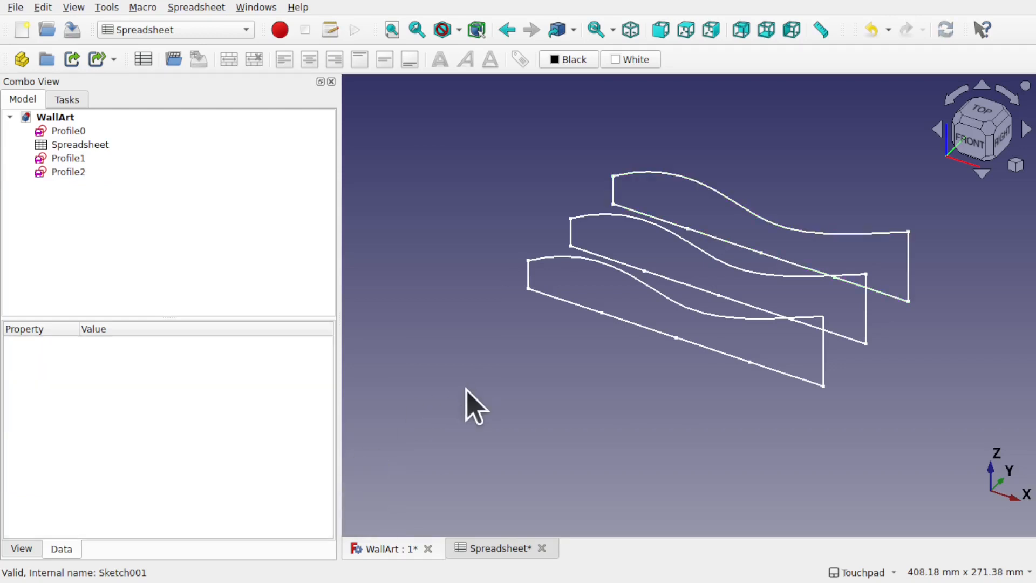
Expand Profile2's sketch constraints and change the Point0 formula to Spreadsheet.Point0_2
left_click(70, 172)
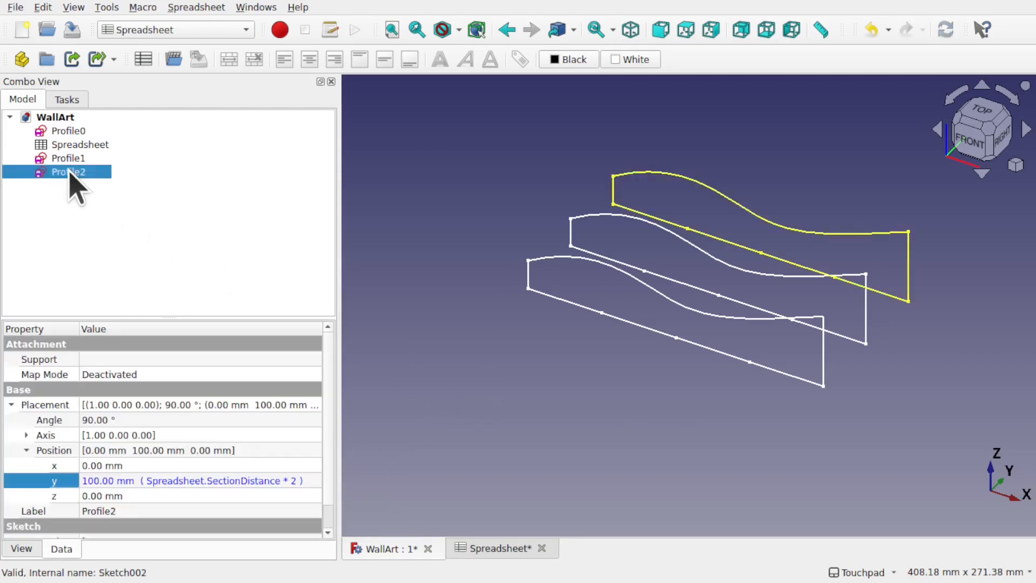
scroll(325, 404, "down", 1)
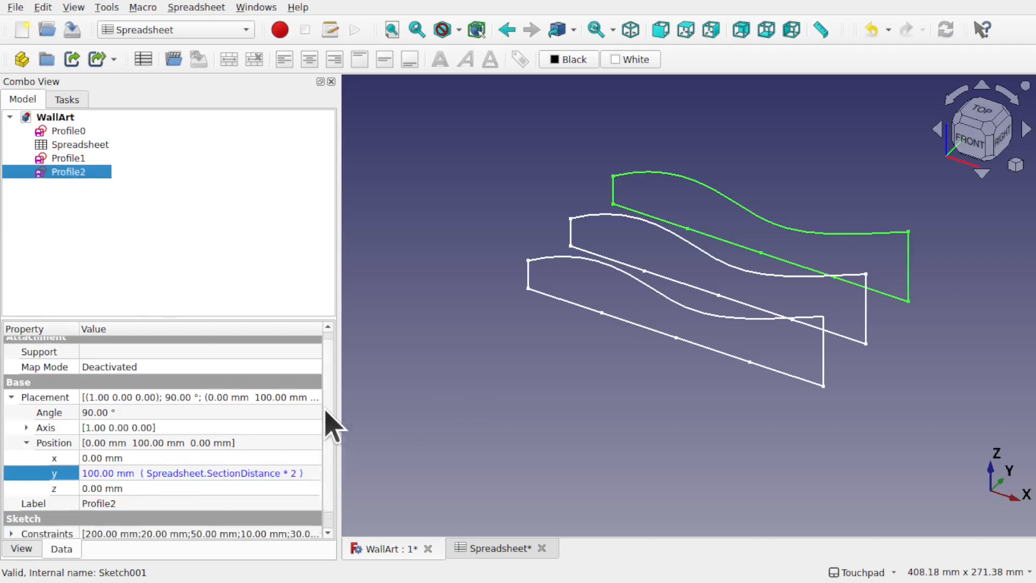
scroll(326, 418, "down", 1)
left_click(11, 515)
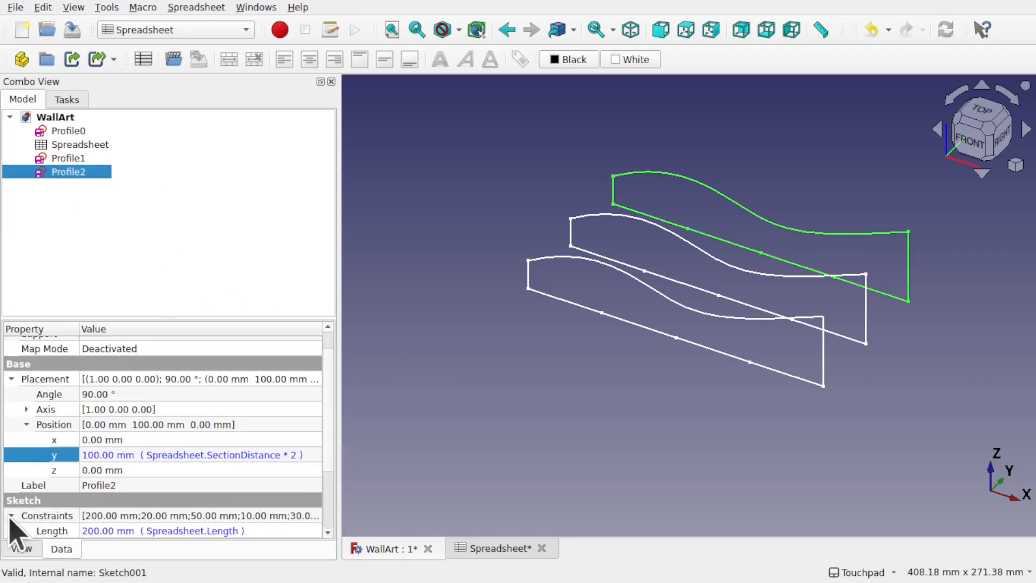
scroll(331, 405, "down", 2)
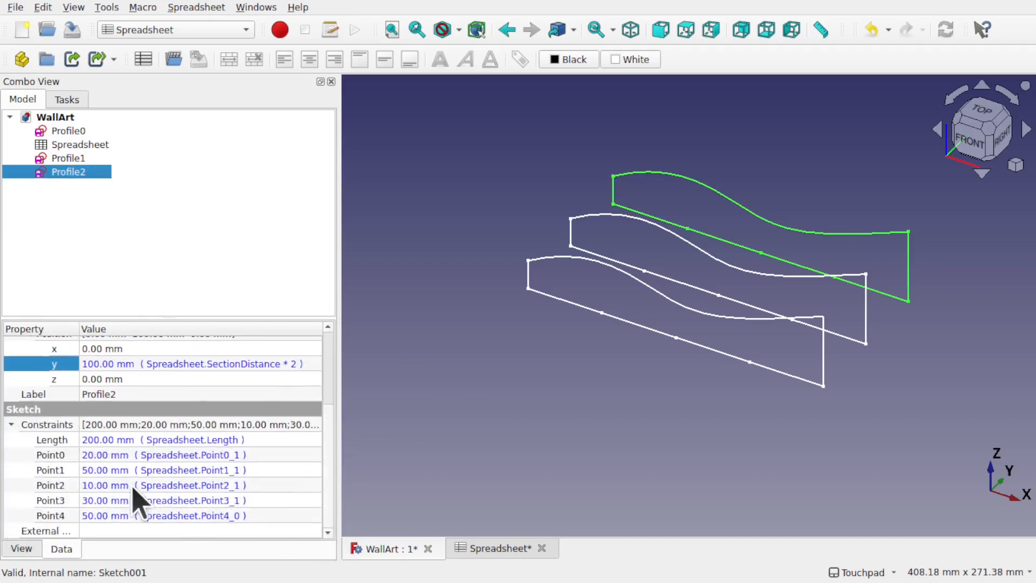
left_click(204, 455)
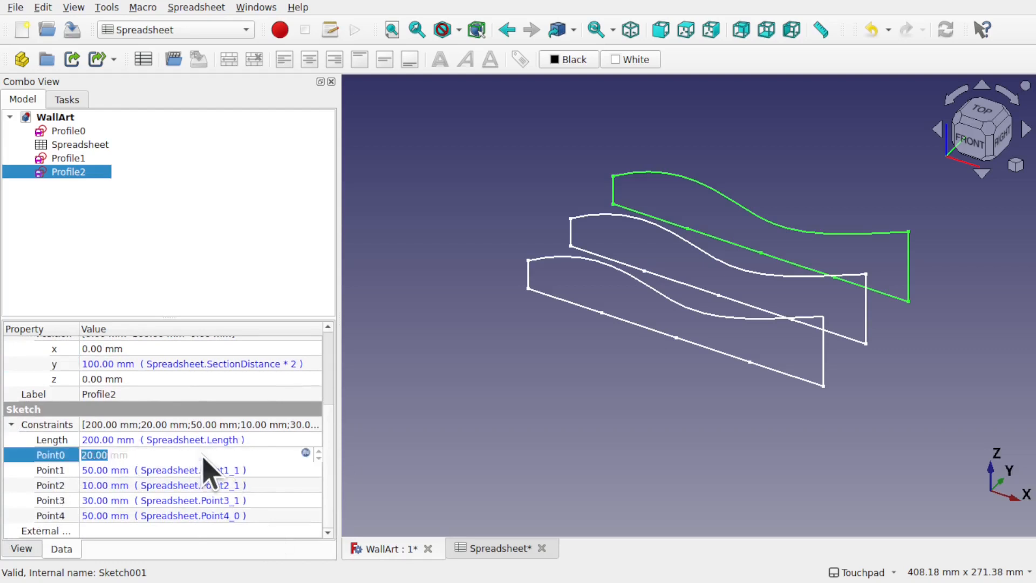
left_click(307, 454)
left_click(213, 455)
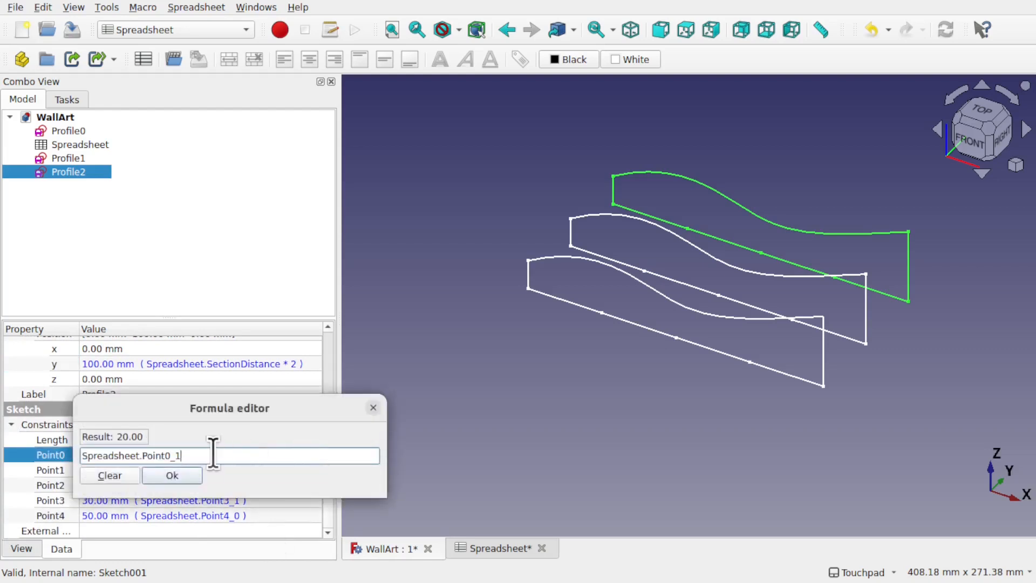
key("BackSpace")
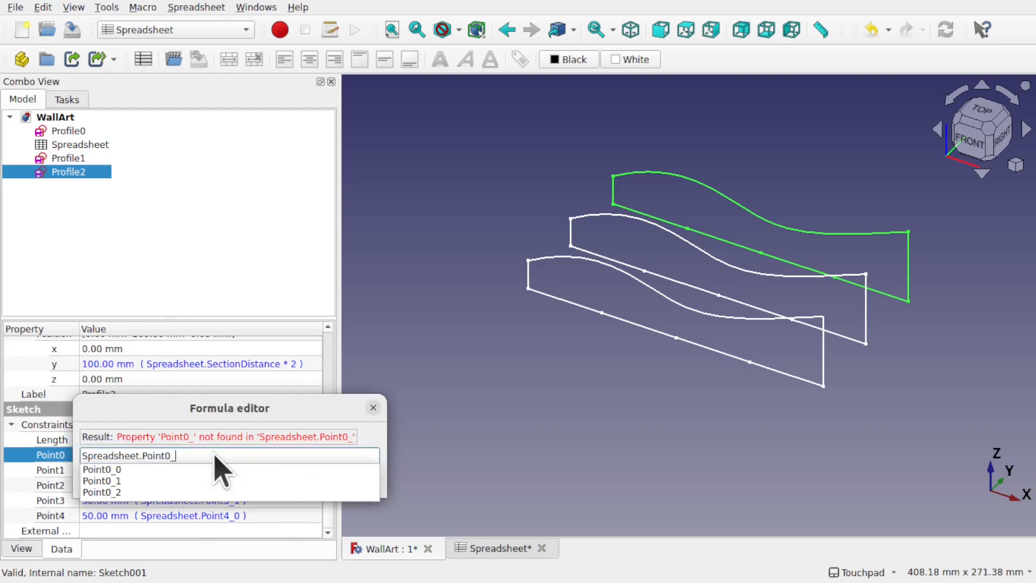
type("2")
left_click(193, 477)
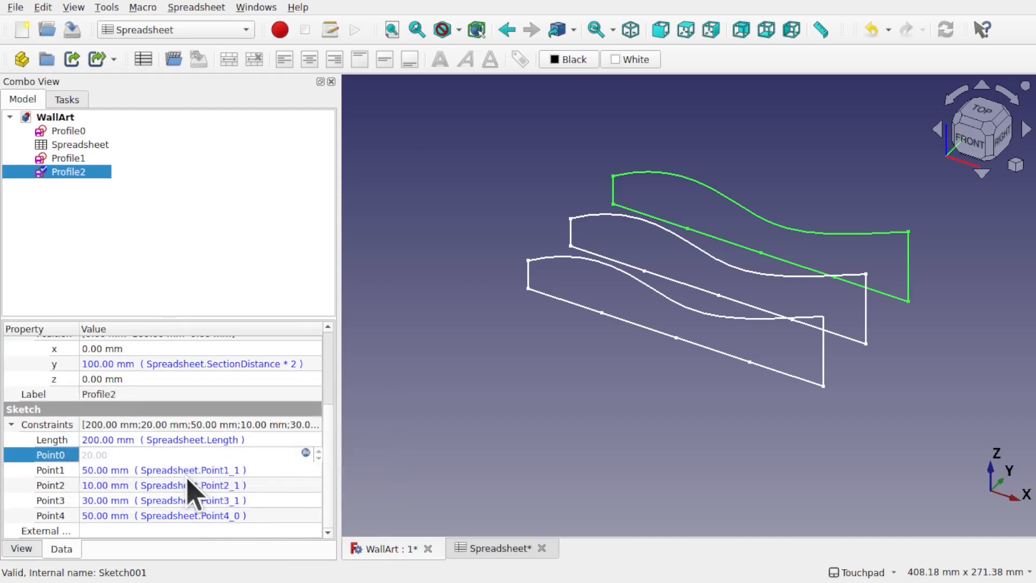
Change the formula of Profile2's Point1 constraint to Spreadsheet.Point1_2
left_click(272, 470)
left_click(306, 468)
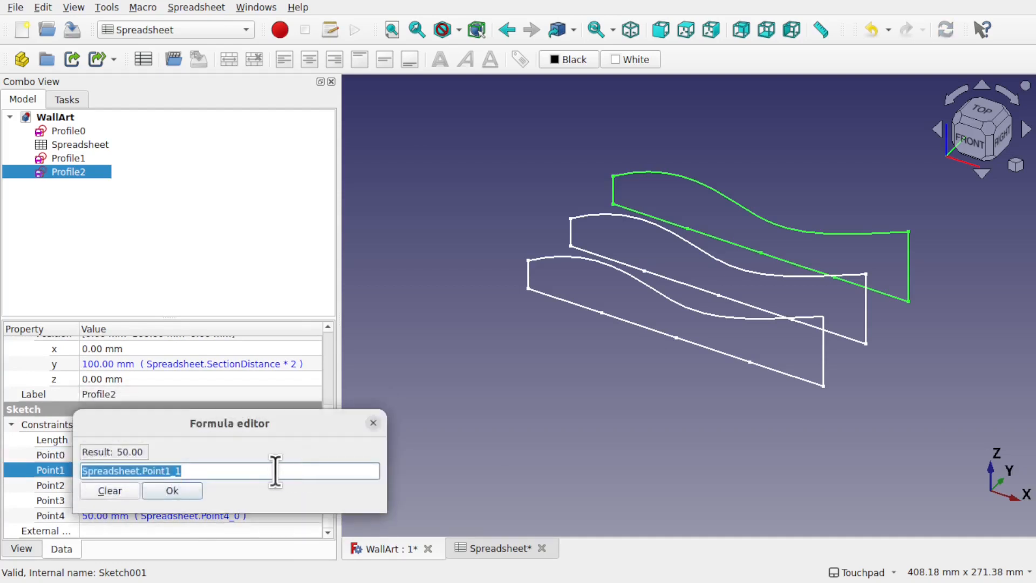
left_click(273, 470)
key("BackSpace")
type("2")
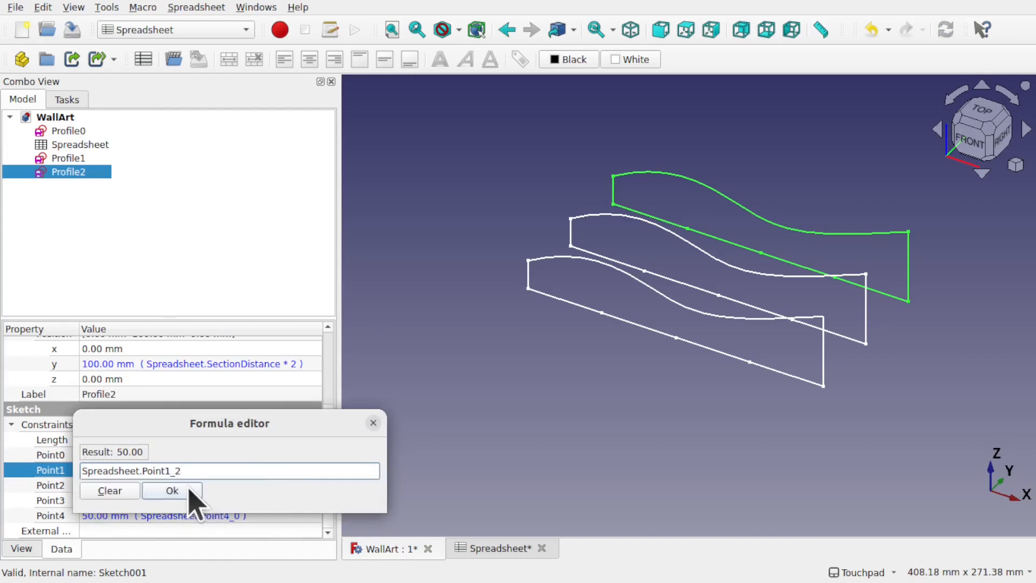
left_click(173, 491)
Change the formulas of Profile2's Point2 and Point3 constraints to Spreadsheet.Point2_2 and Spreadsheet.Point3_2
left_click(286, 485)
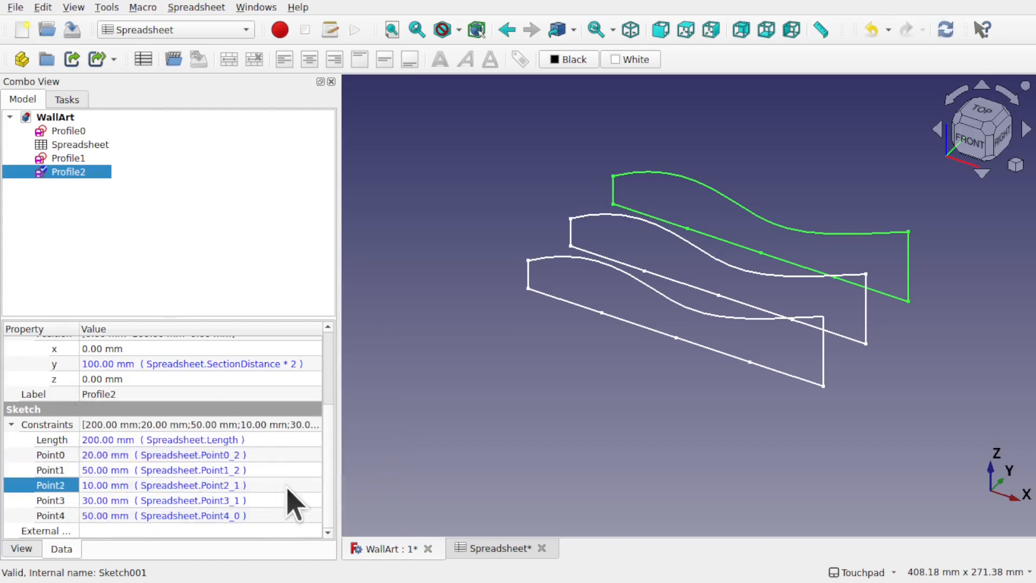
left_click(305, 483)
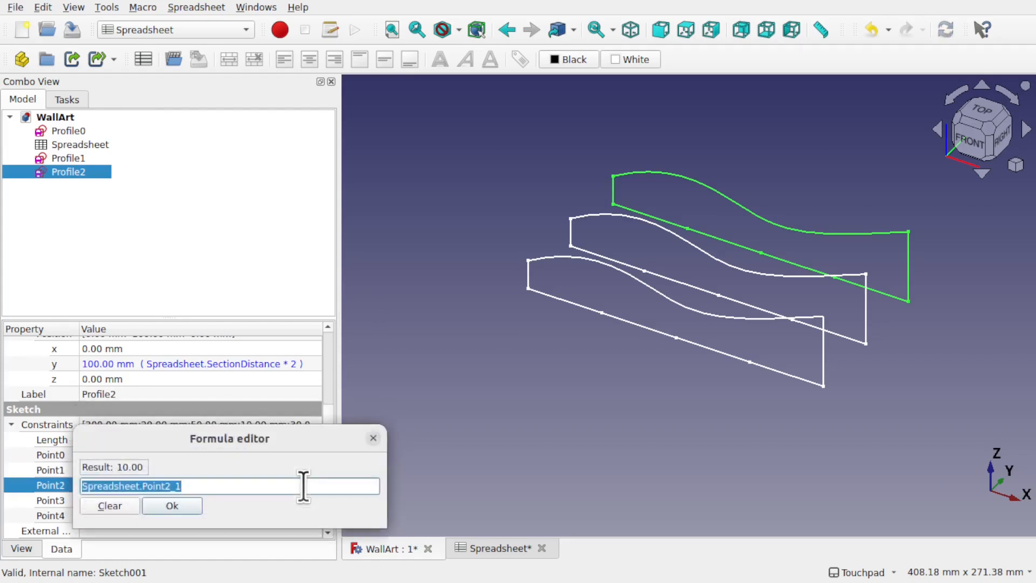
left_click(303, 486)
key("BackSpace")
type("2")
key("Return")
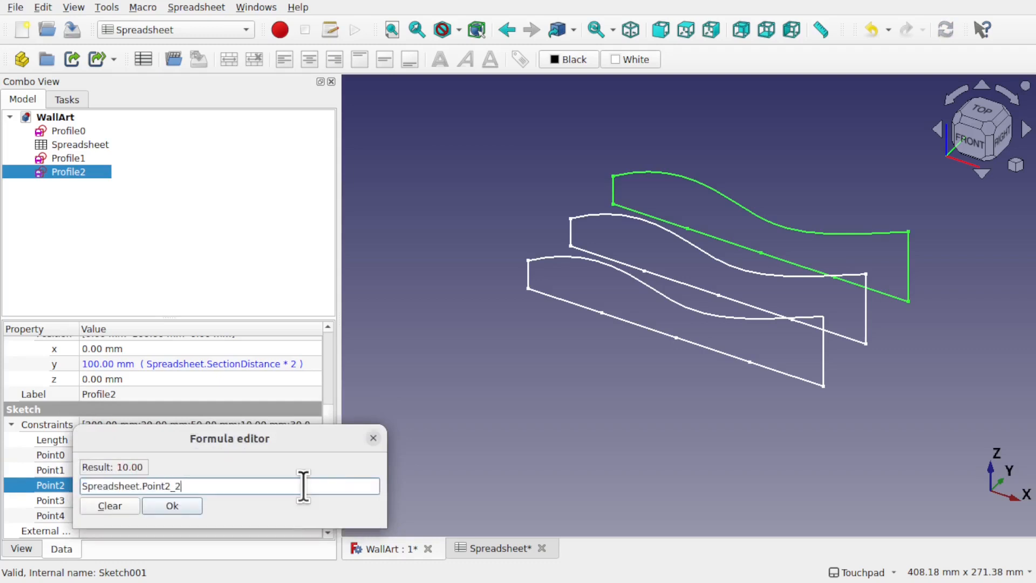
key("Return")
Change the formula of Profile2's Point4 constraint to Spreadsheet.Point4_2 and deselect the sketch
left_click(305, 515)
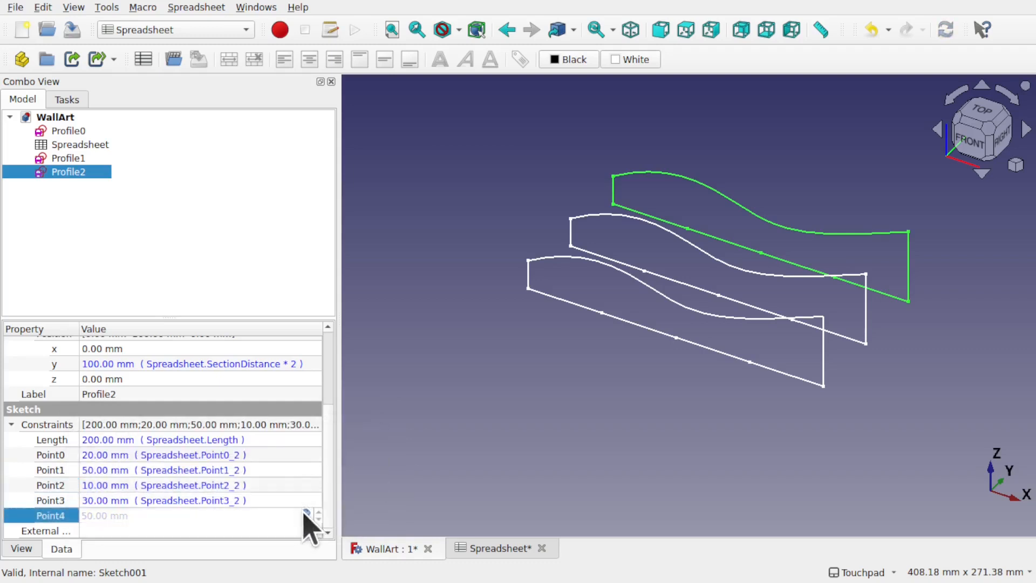
left_click(306, 514)
left_click(287, 509)
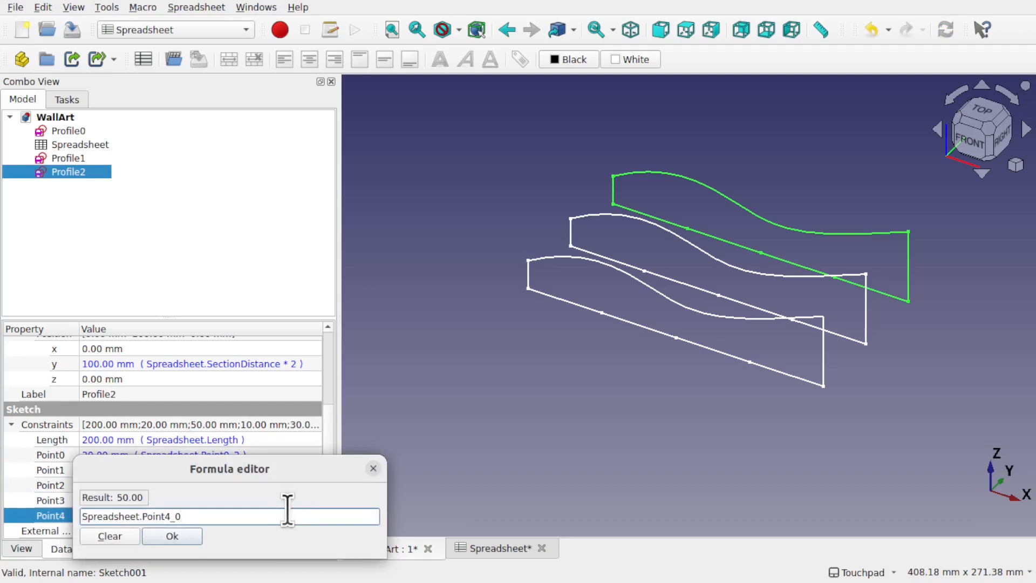
key("BackSpace")
type("2")
key("Return")
key("Return")
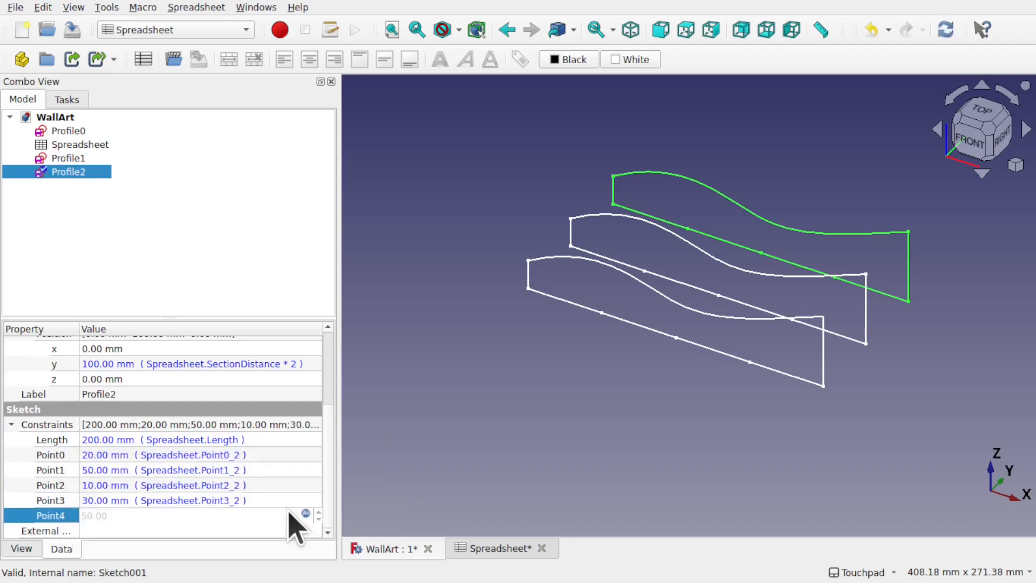
left_click(466, 397)
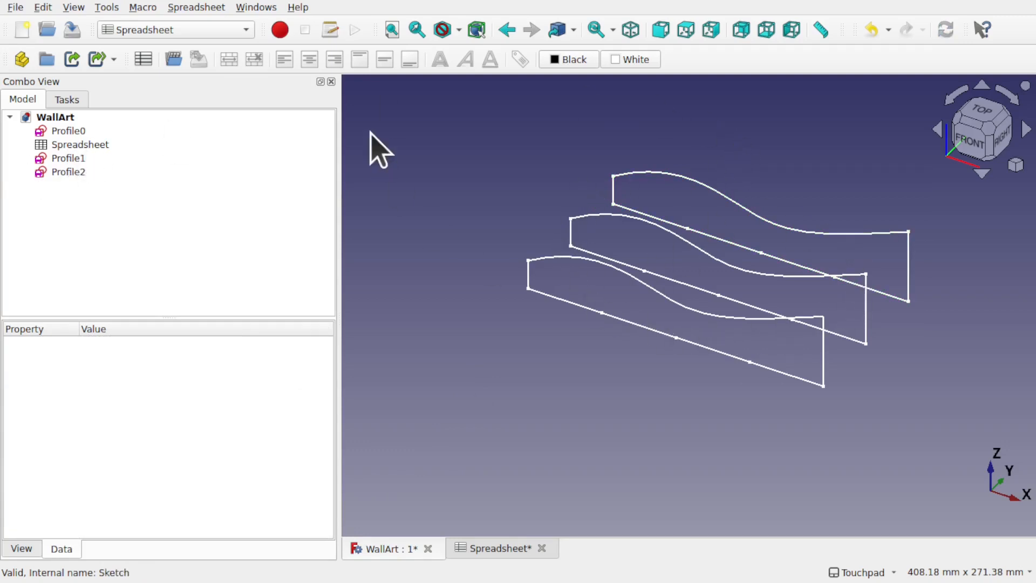
Set Point0 to 10 for Profile0 in cell B2 and Profile2 in cell H2, and inspect the profiles in the 3D view
double_click(100, 145)
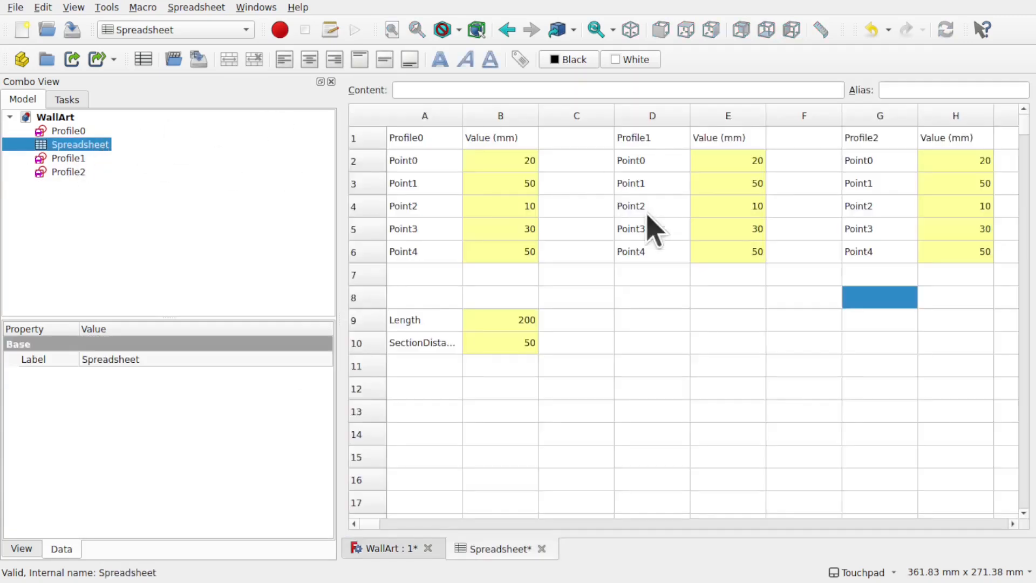
left_click(505, 163)
double_click(504, 163)
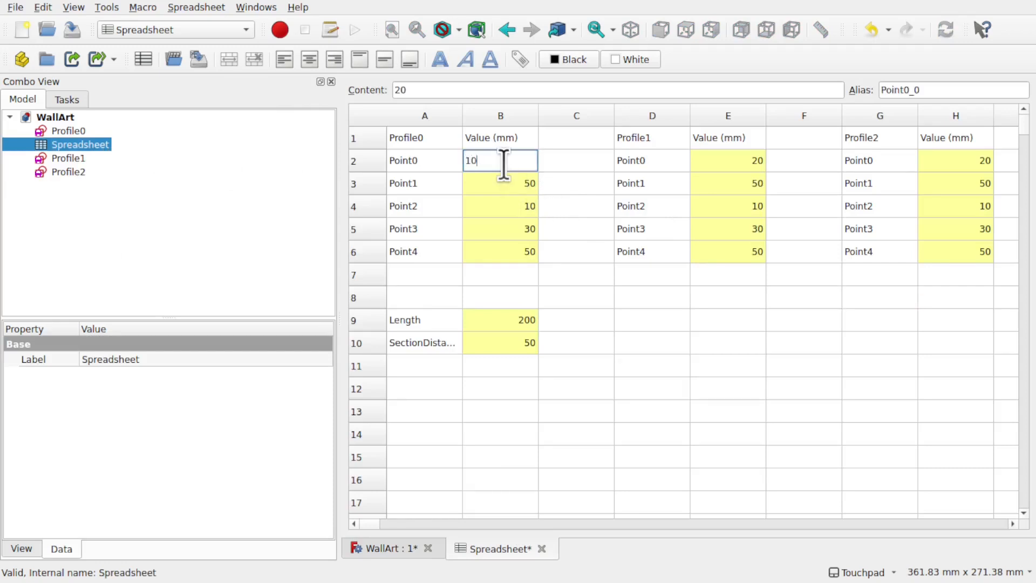
left_click(747, 165)
left_click(962, 160)
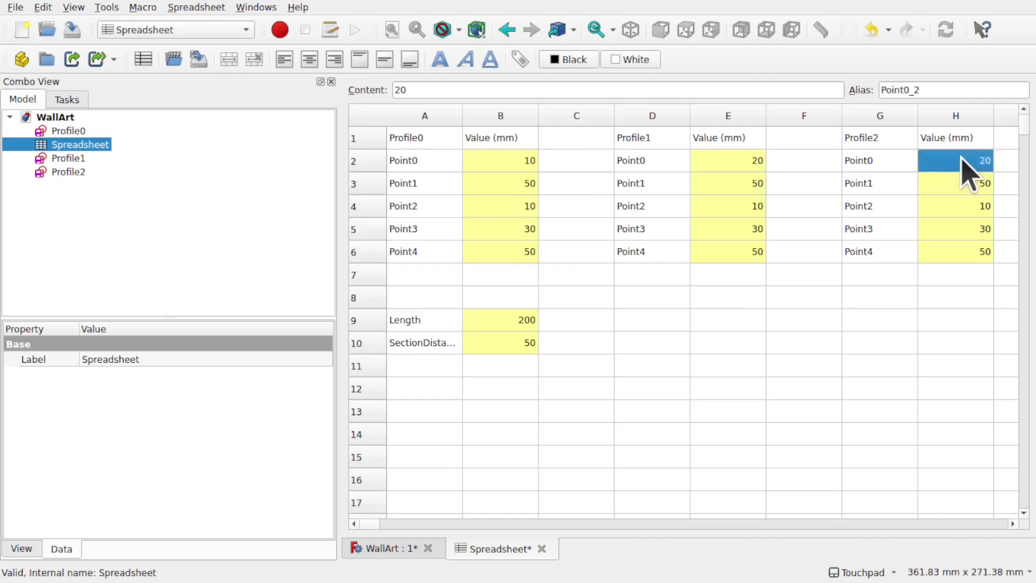
double_click(961, 160)
type("10")
key("Return")
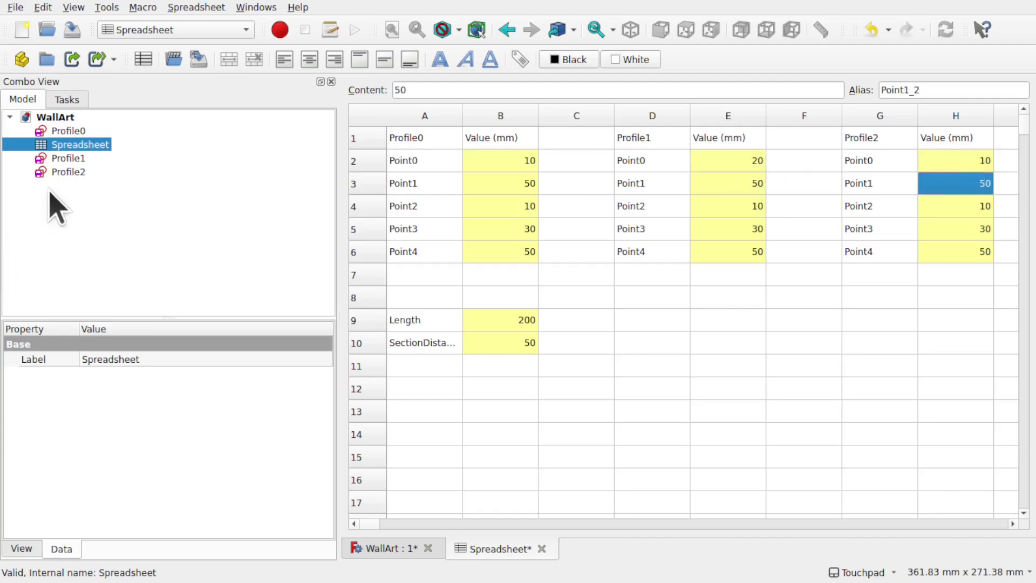
left_click(402, 549)
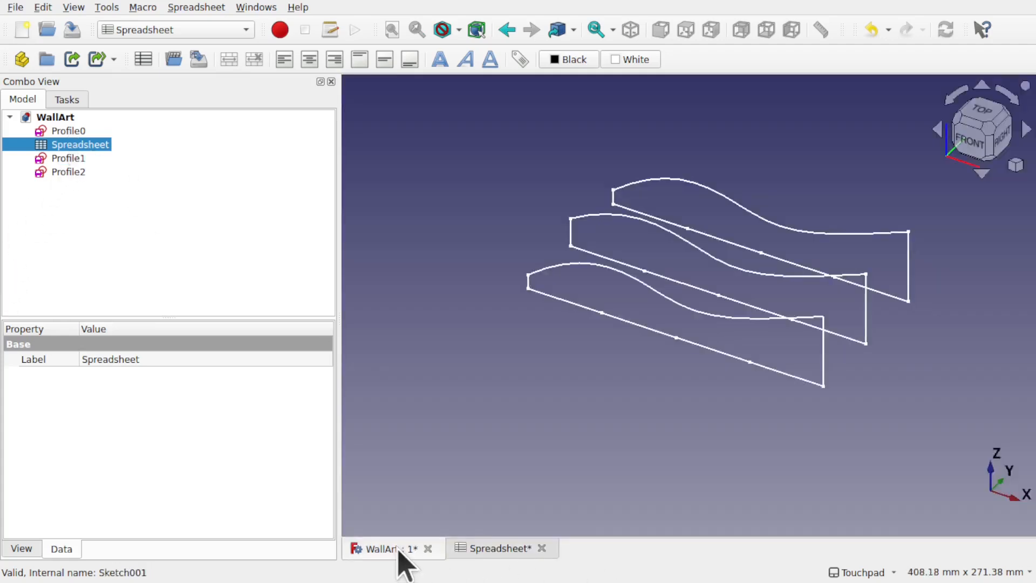
left_click(543, 356)
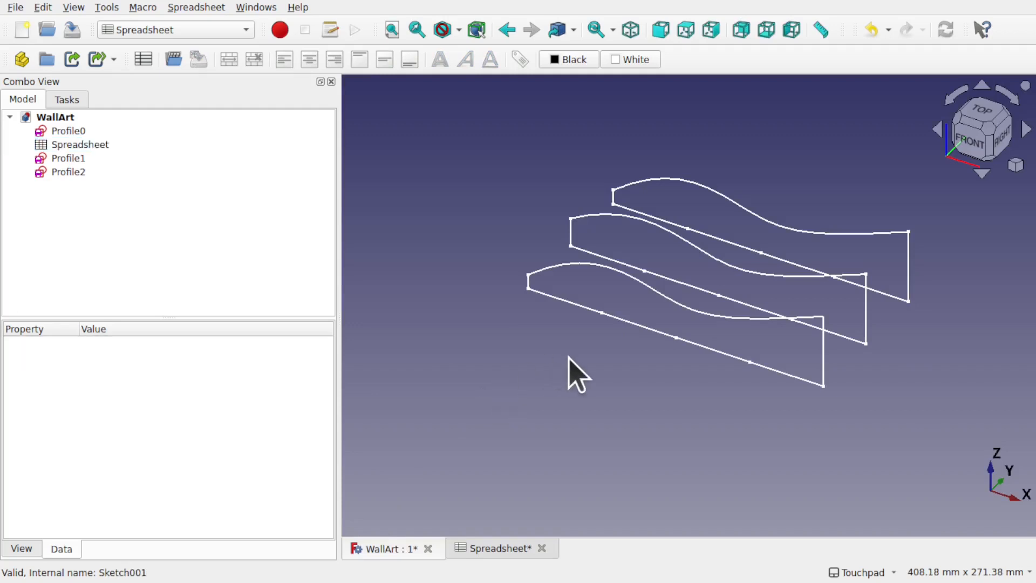
left_click_drag(569, 357, 658, 320, "alt")
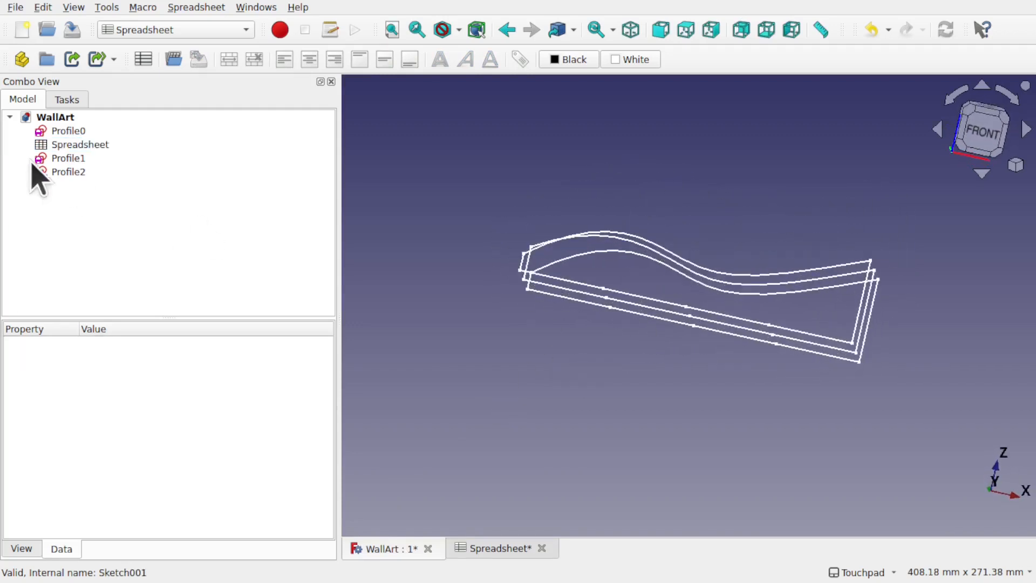
Set Point0 to 40 for Profile1 in cell E2 and to 5 for Profile0 in cell B2, and return to the 3D view
double_click(81, 144)
double_click(750, 161)
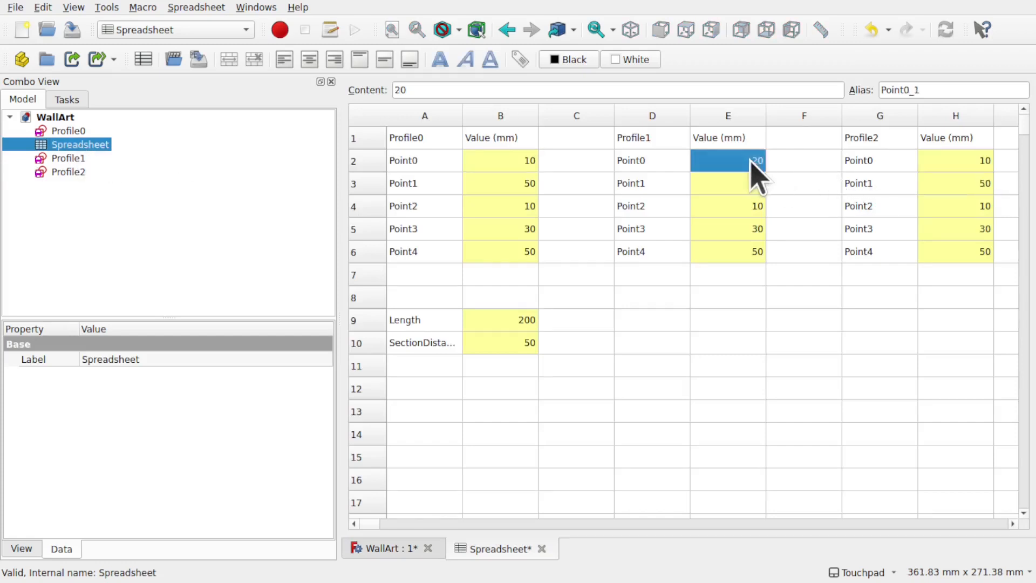
type("40")
key("Return")
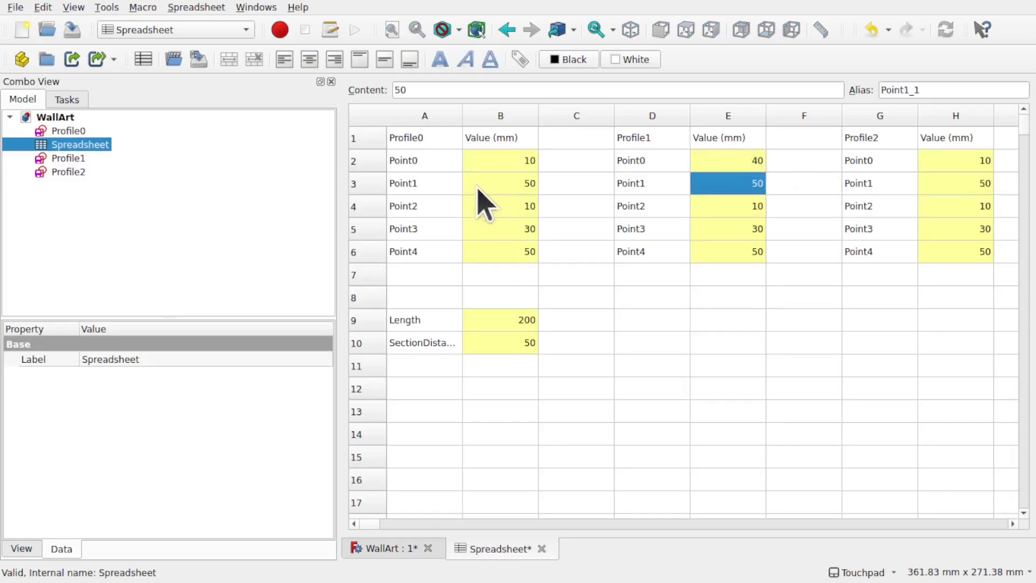
double_click(495, 161)
type("5")
key("Return")
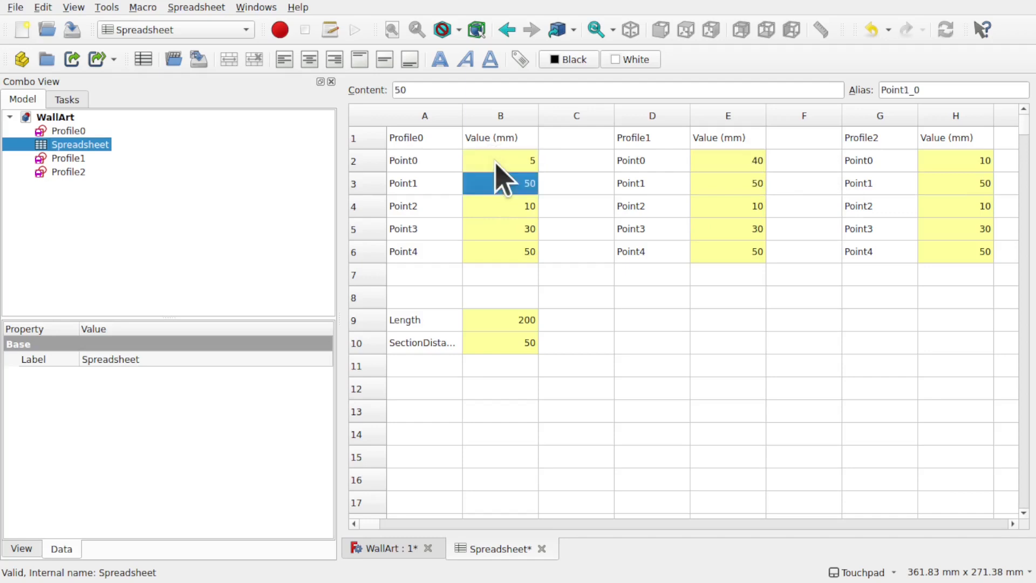
left_click(407, 549)
middle_click_drag(655, 332, 657, 264)
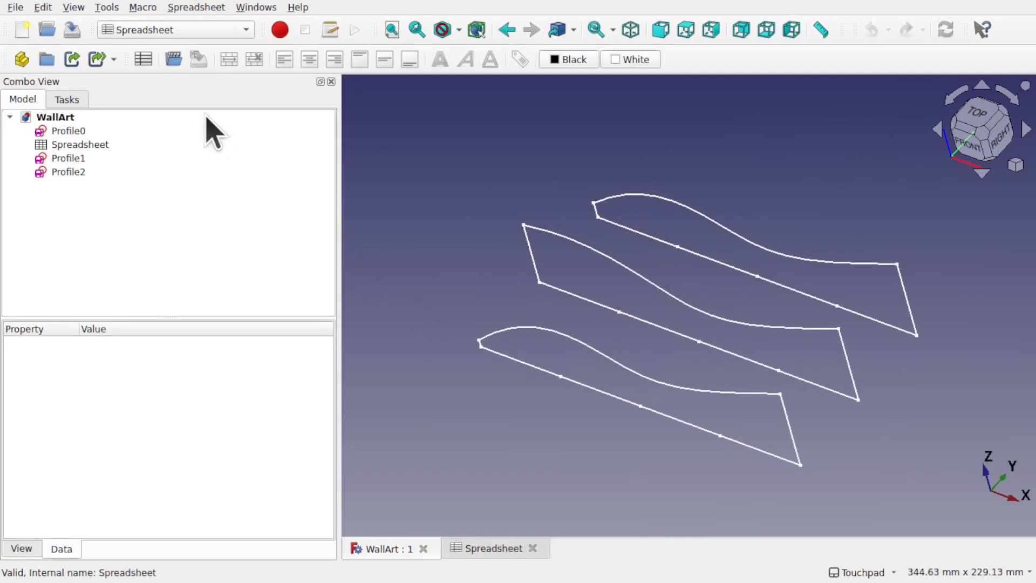
In the Part workbench, loft Profile0, Profile1 and Profile2 in that order as a solid, and select the loft
left_click(162, 30)
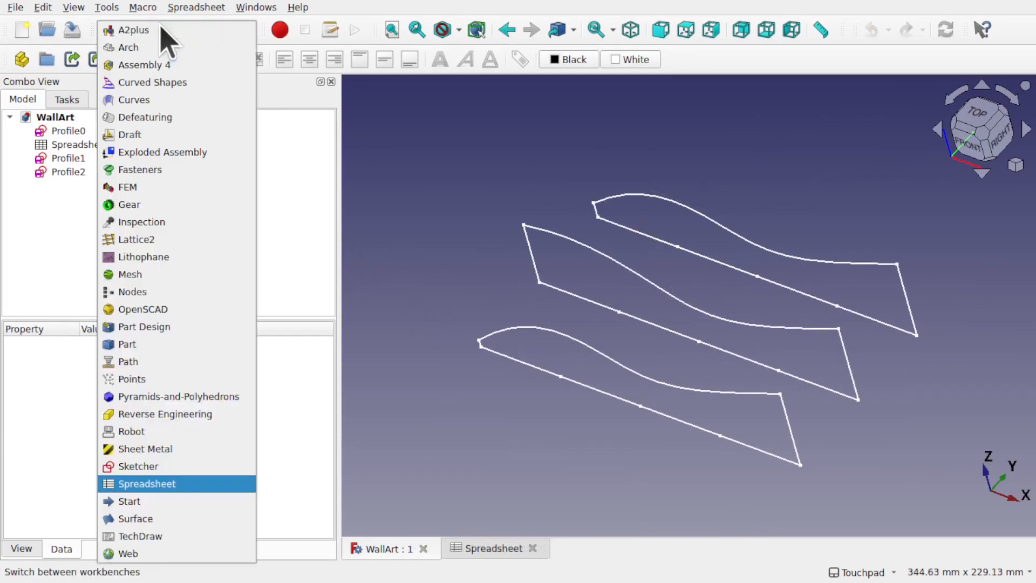
left_click(149, 346)
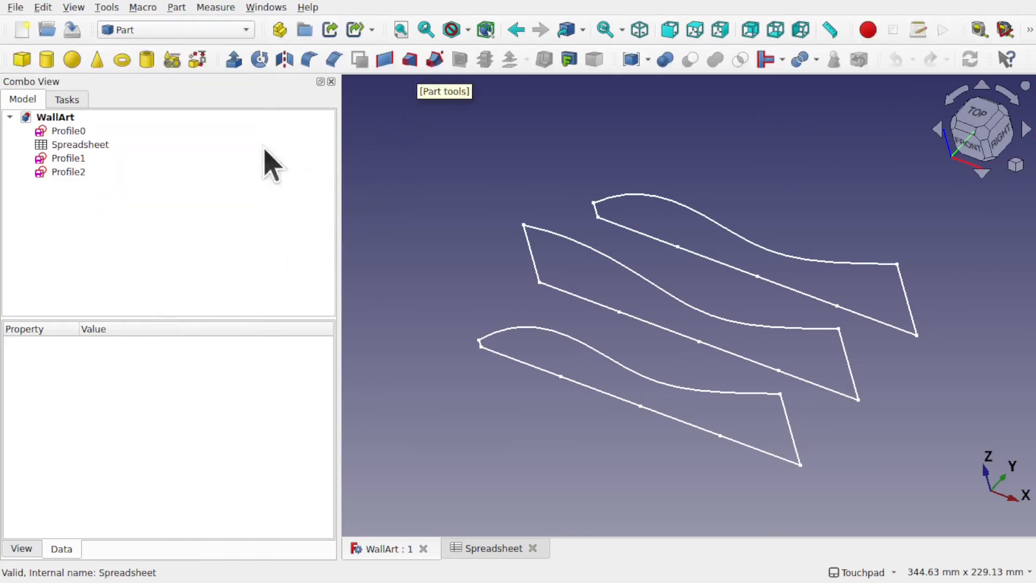
left_click(177, 7)
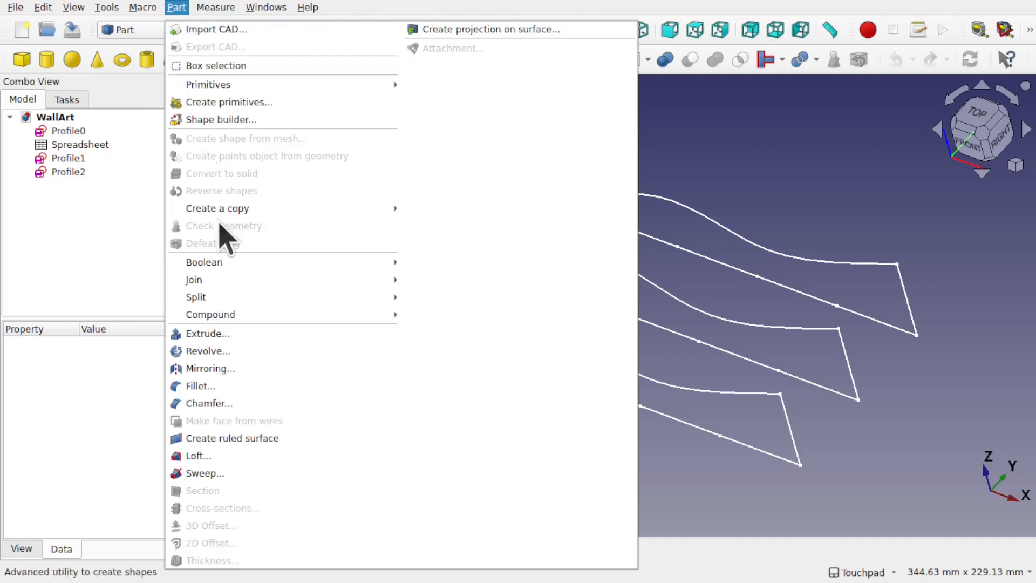
left_click(265, 454)
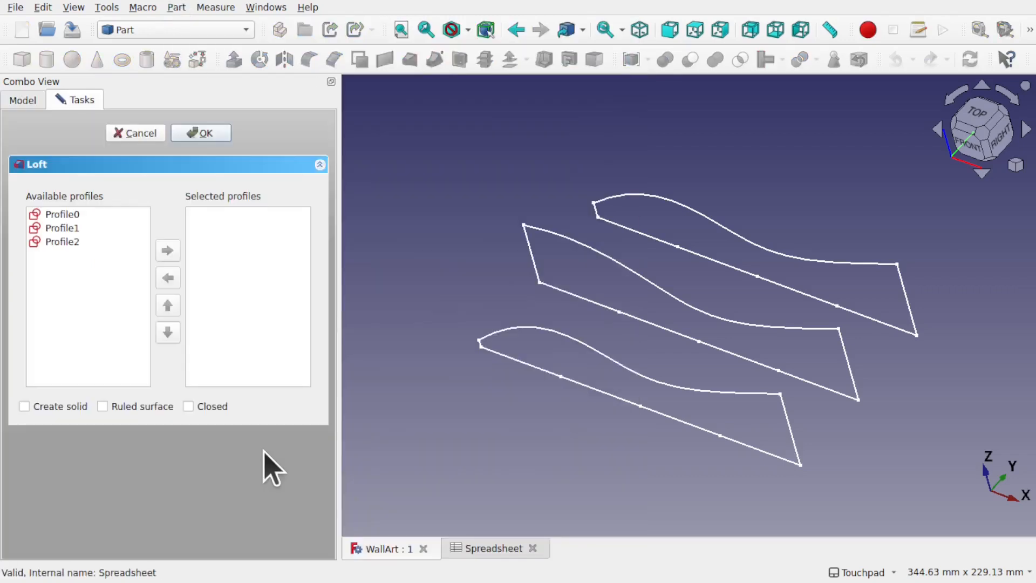
left_click(72, 215)
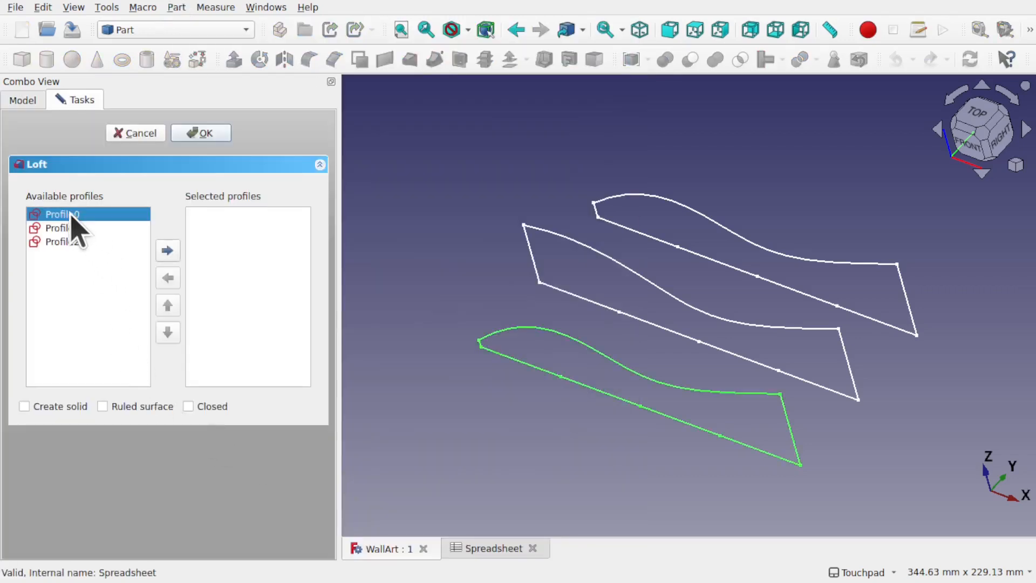
left_click(76, 229)
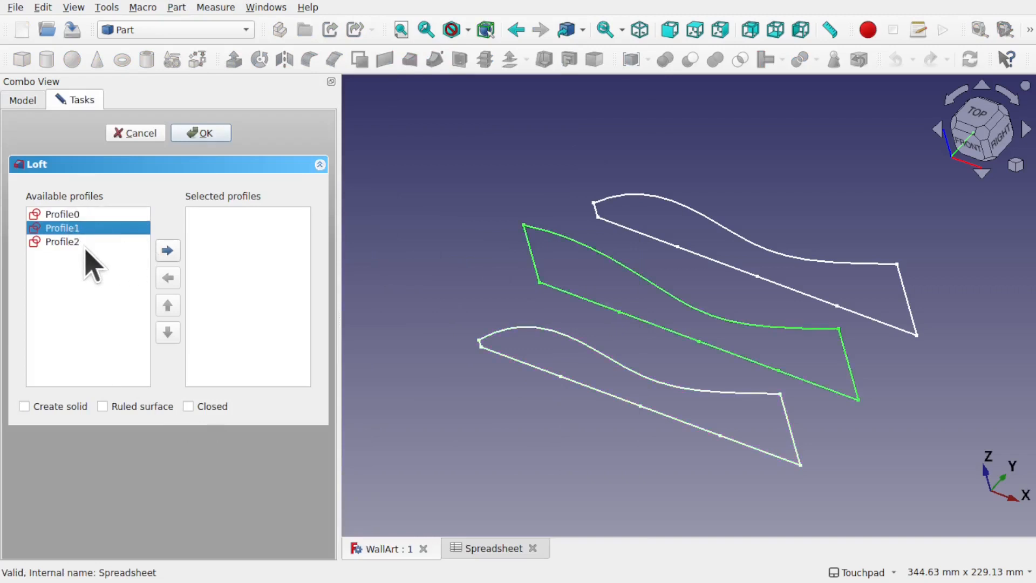
left_click(84, 245)
double_click(57, 215)
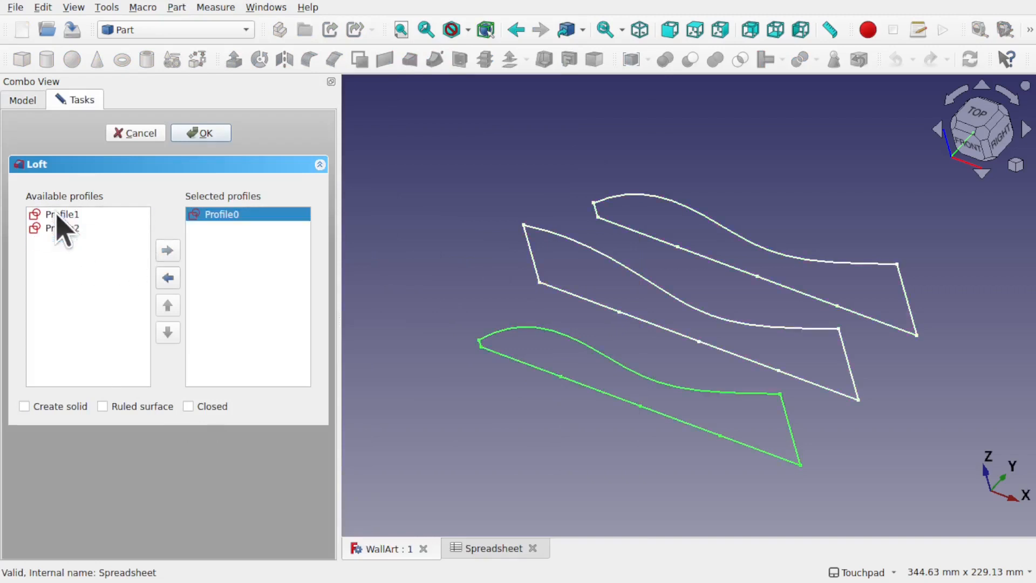
double_click(66, 215)
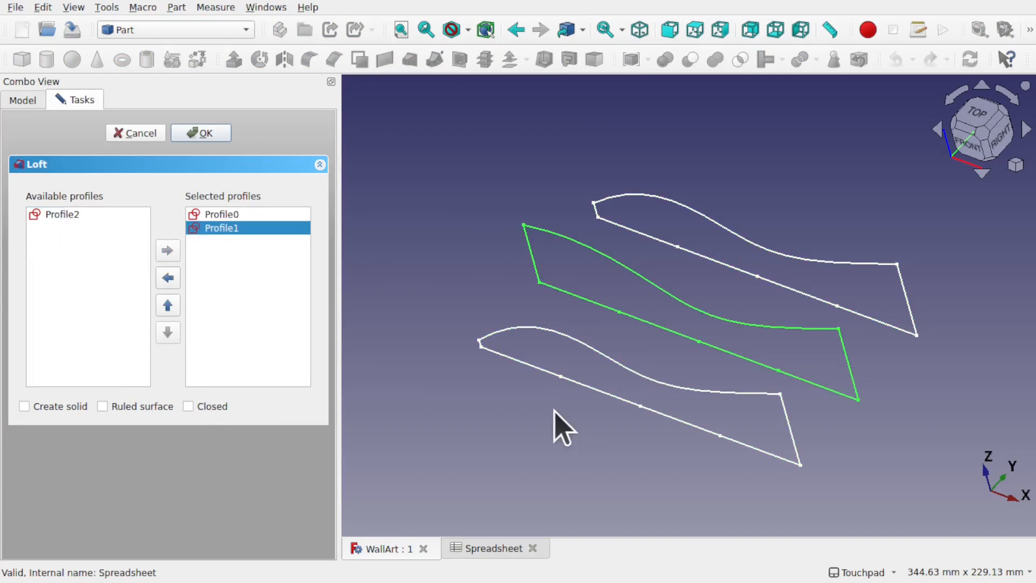
double_click(62, 215)
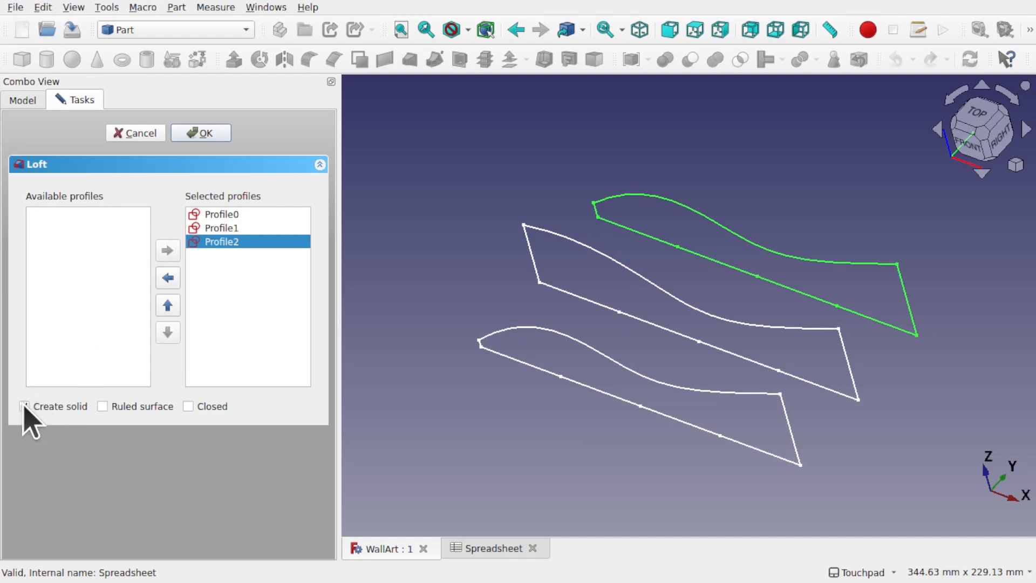
left_click(24, 406)
left_click(212, 136)
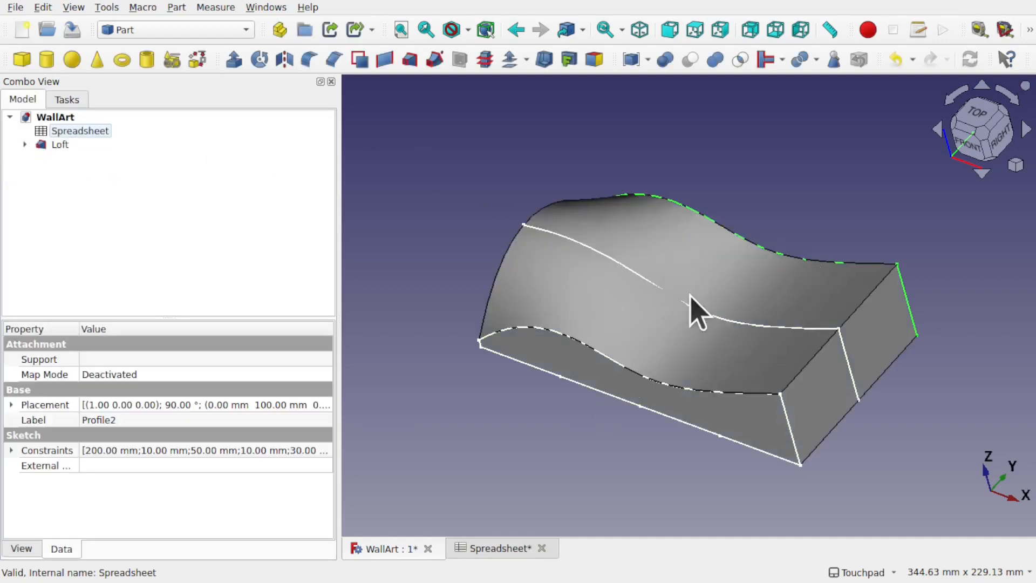
left_click(60, 146)
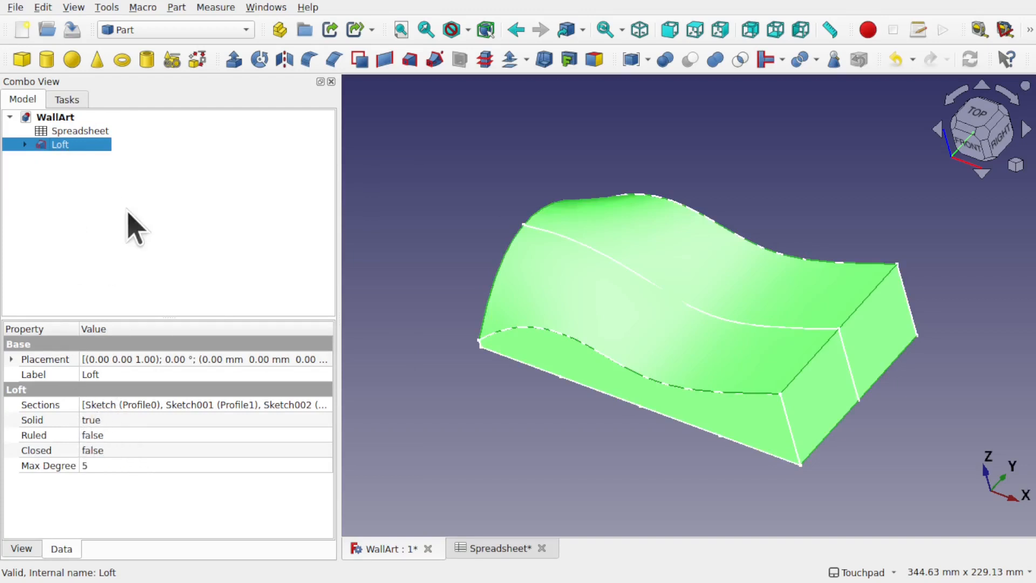
Set Point4 to 5 for Profile0 in cell B6 and to 10 for Profile1 in cell E6, and return to the loft
double_click(95, 137)
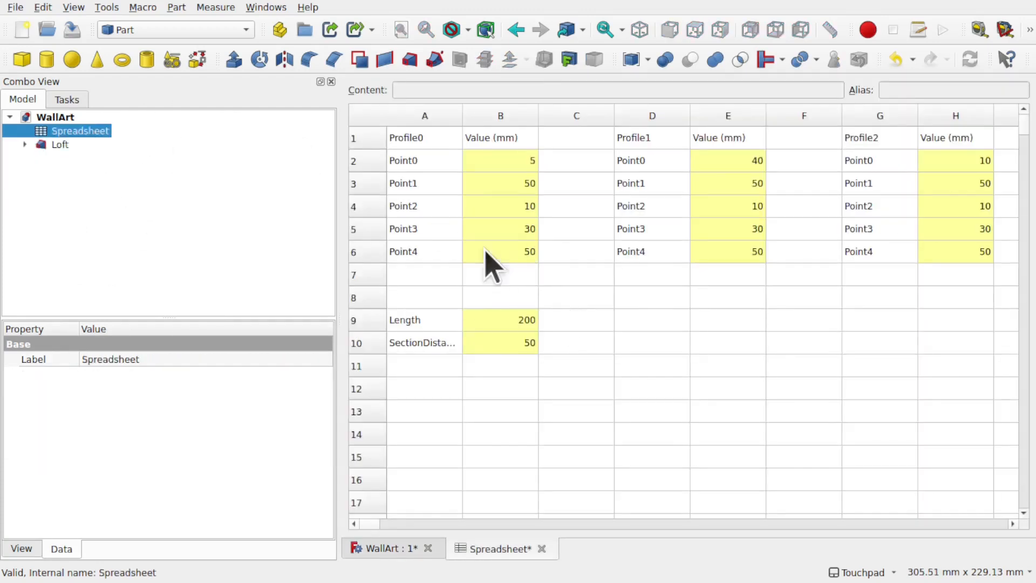
left_click_drag(338, 261, 229, 273)
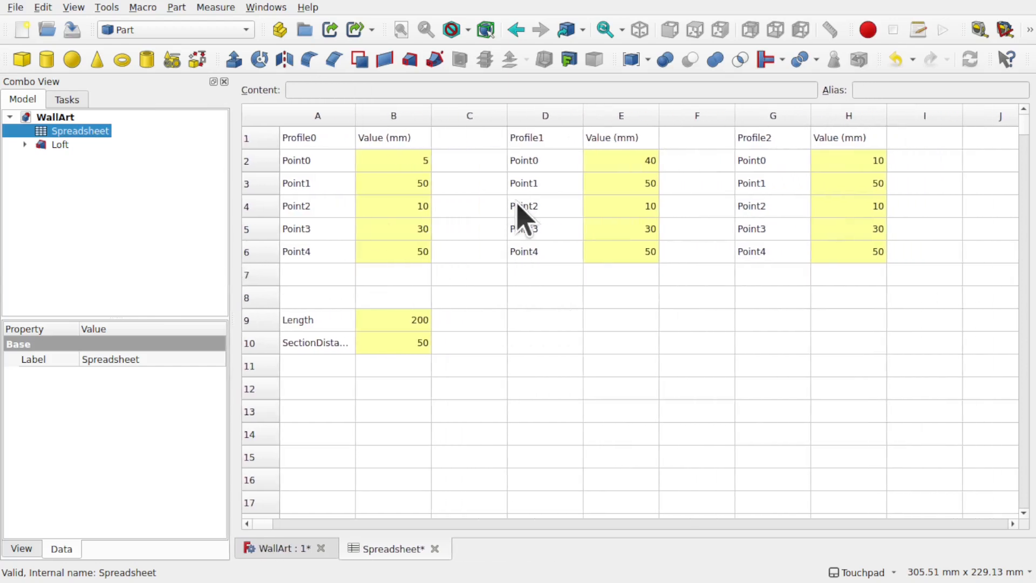
left_click(421, 253)
double_click(419, 252)
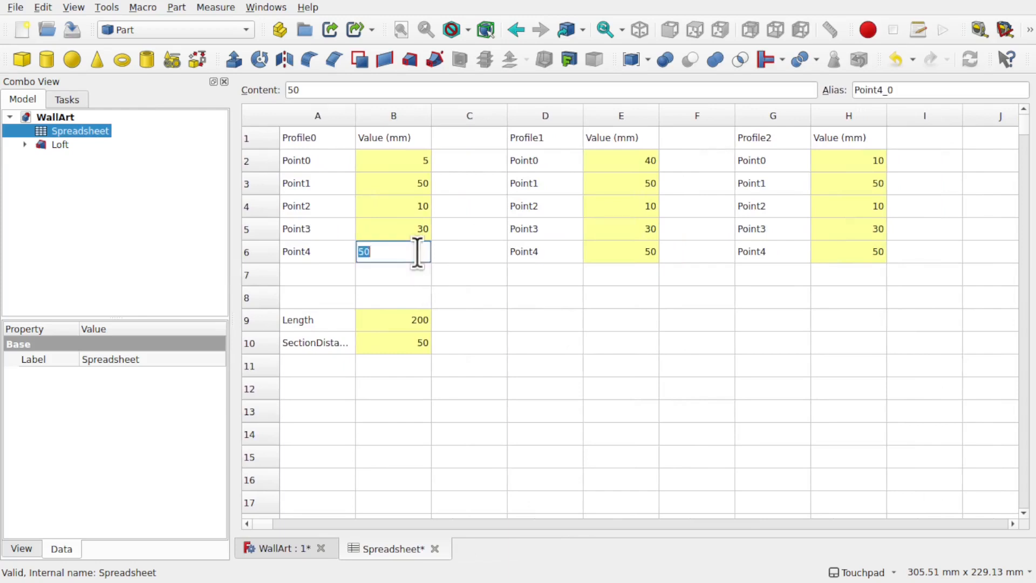
type("5")
double_click(624, 251)
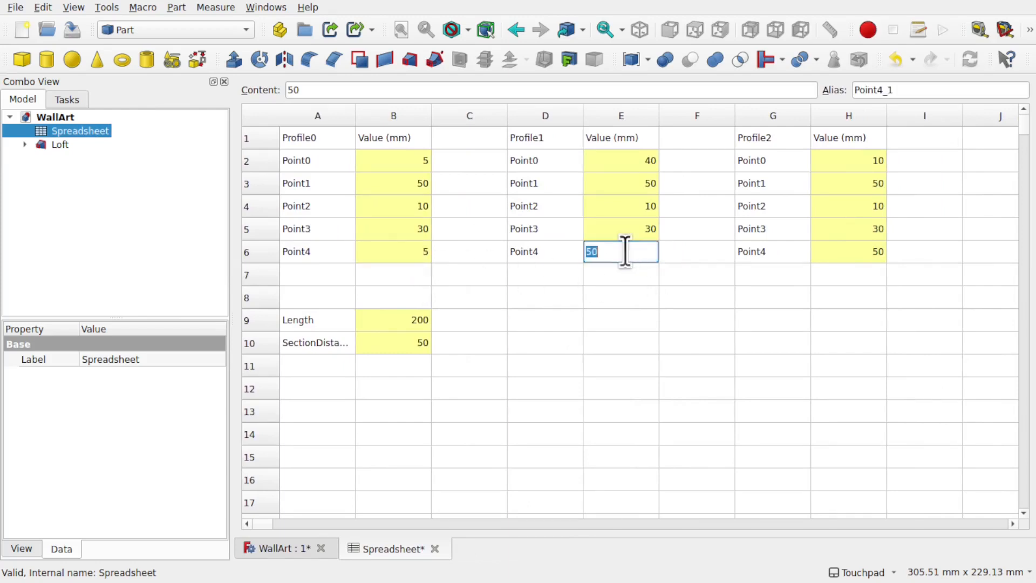
type("10")
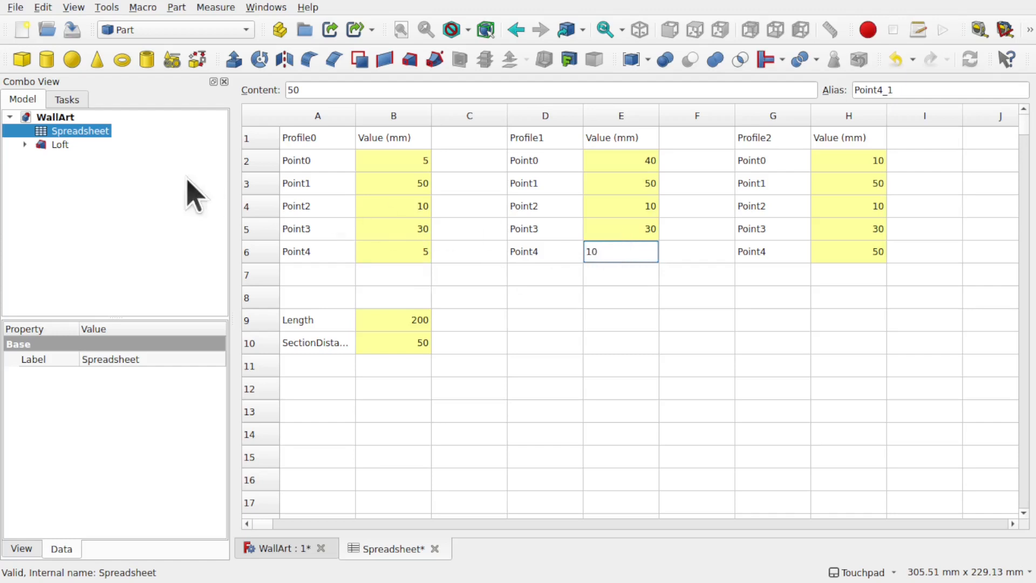
left_click(73, 145)
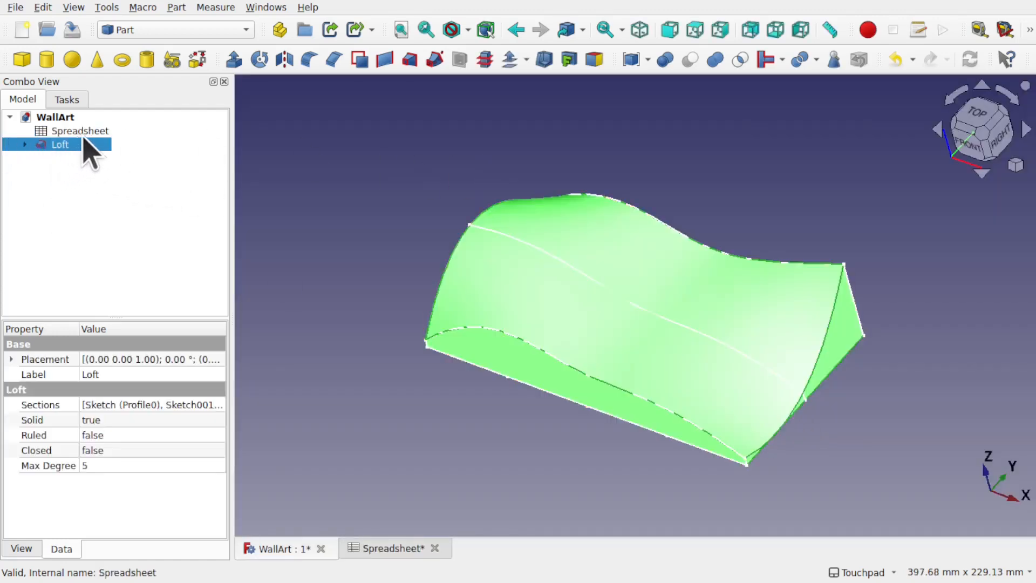
Set Profile2's Point4 to 5 in cell H6, and inspect the loft deselected in the 3D view
double_click(80, 132)
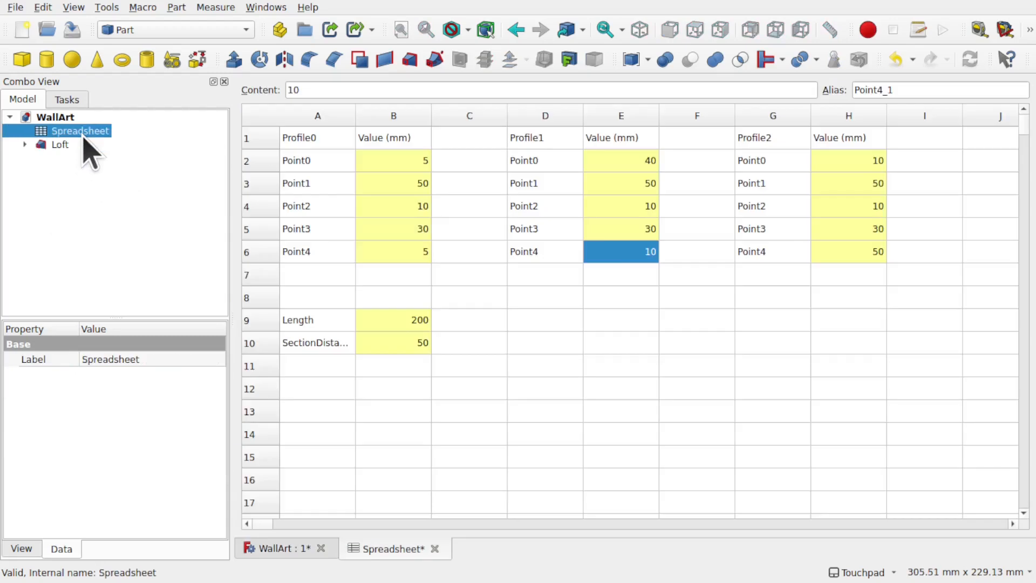
double_click(839, 252)
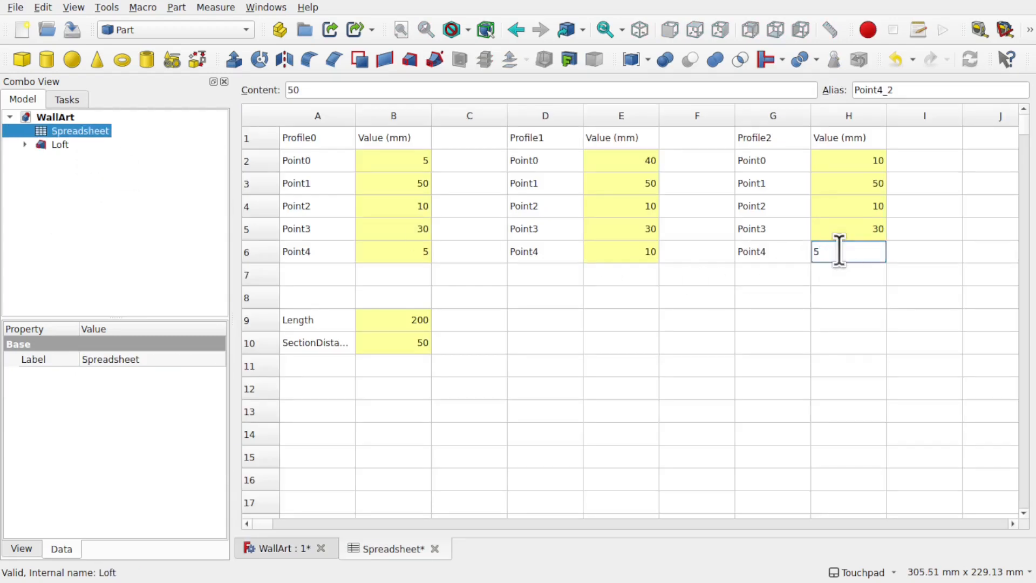
key("Return")
left_click(56, 146)
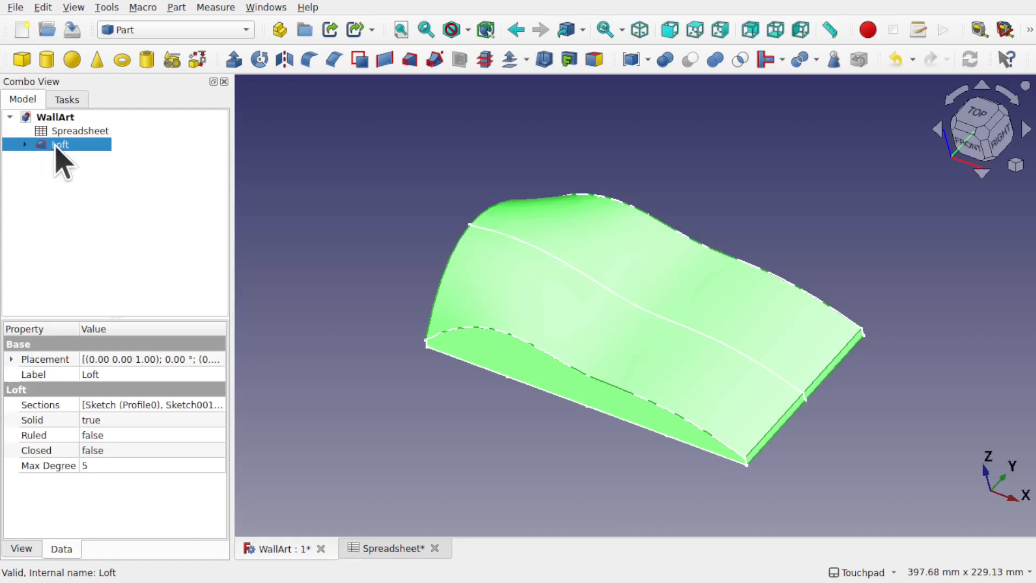
left_click(383, 228)
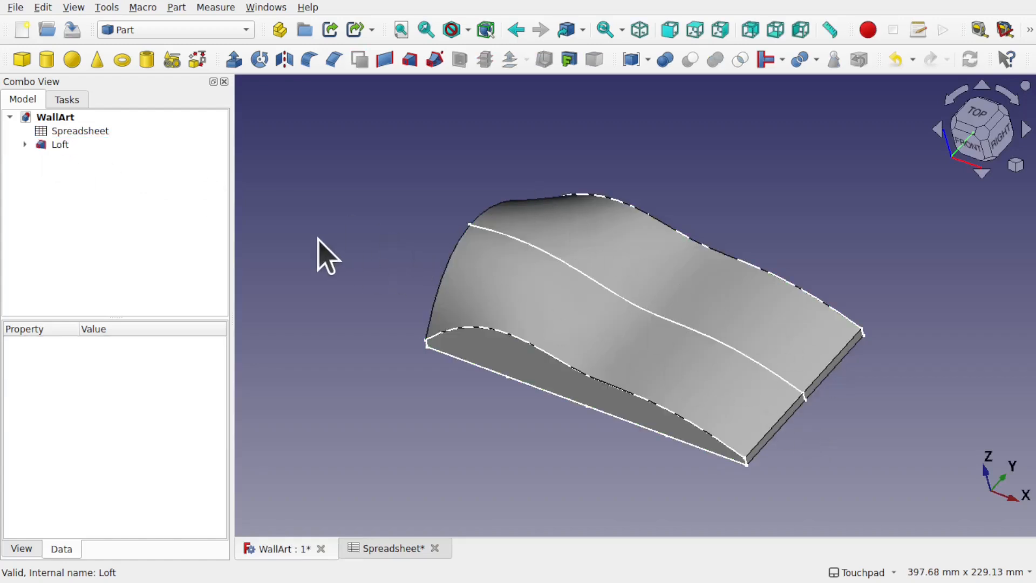
Hide the loft and its three sketches Profile0, Profile1 and Profile2, leaving the loft's tree entry collapsed
left_click(57, 145)
key("space")
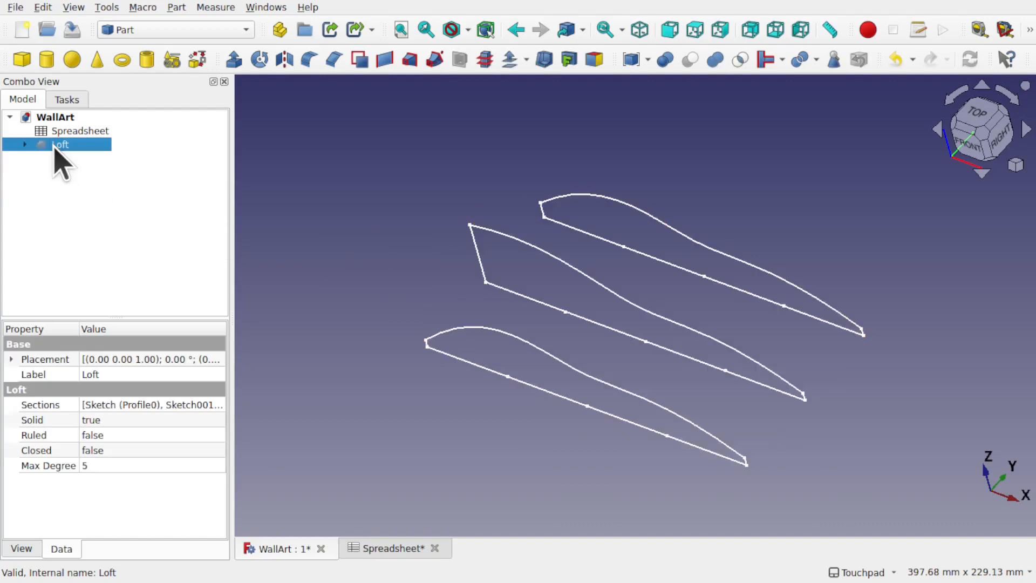
left_click(24, 144)
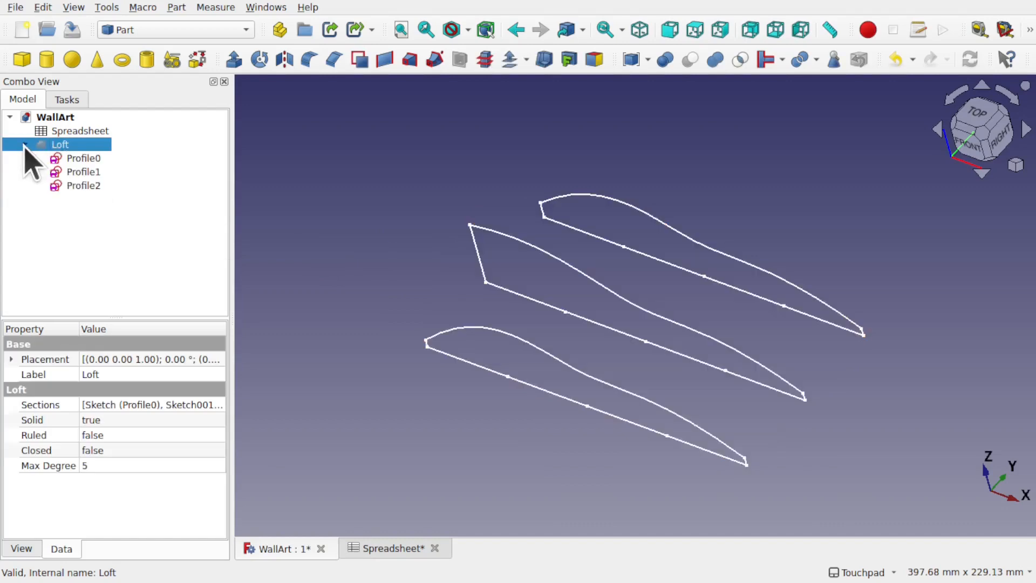
left_click(87, 159)
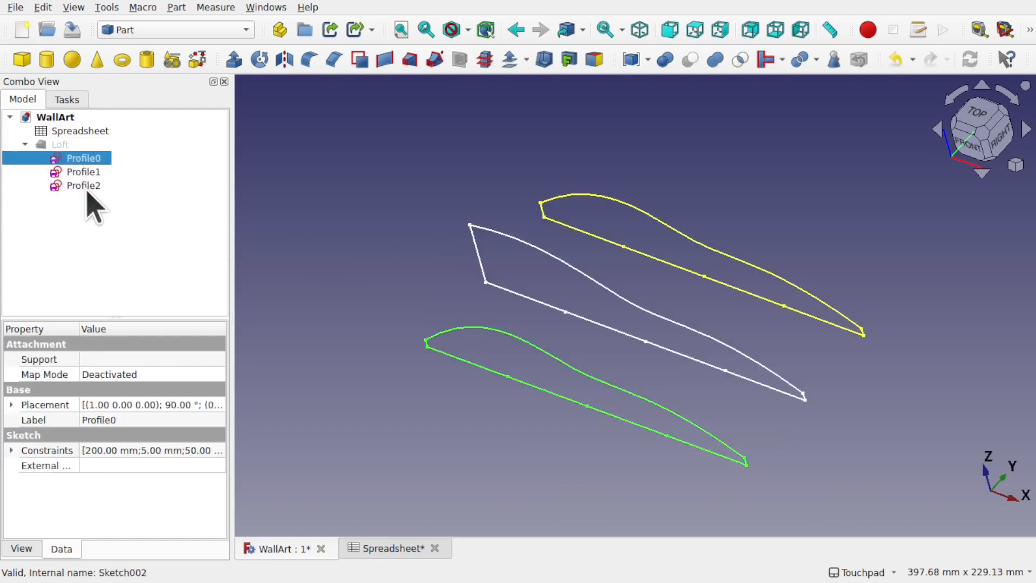
left_click(87, 192, "shift")
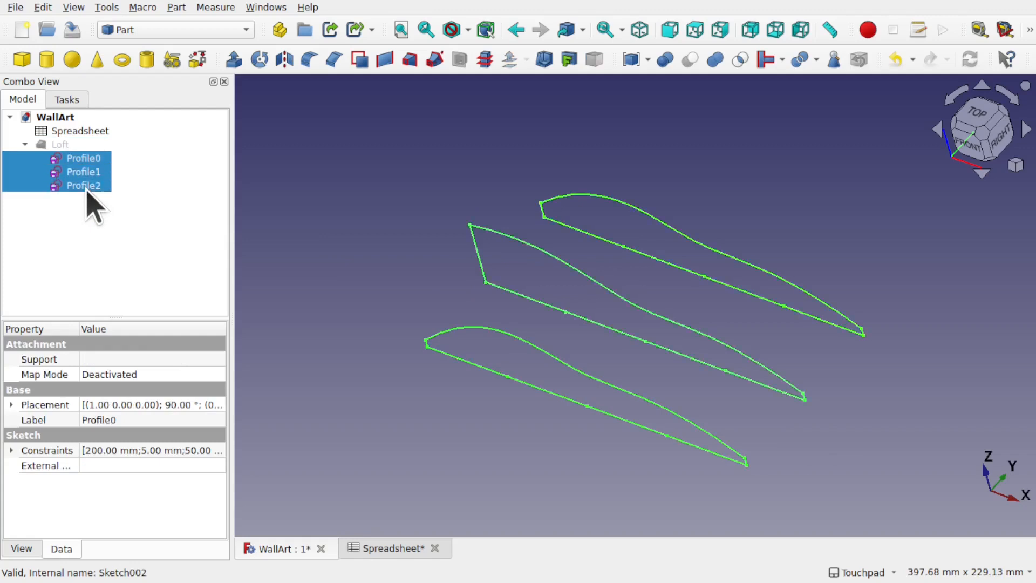
key("space")
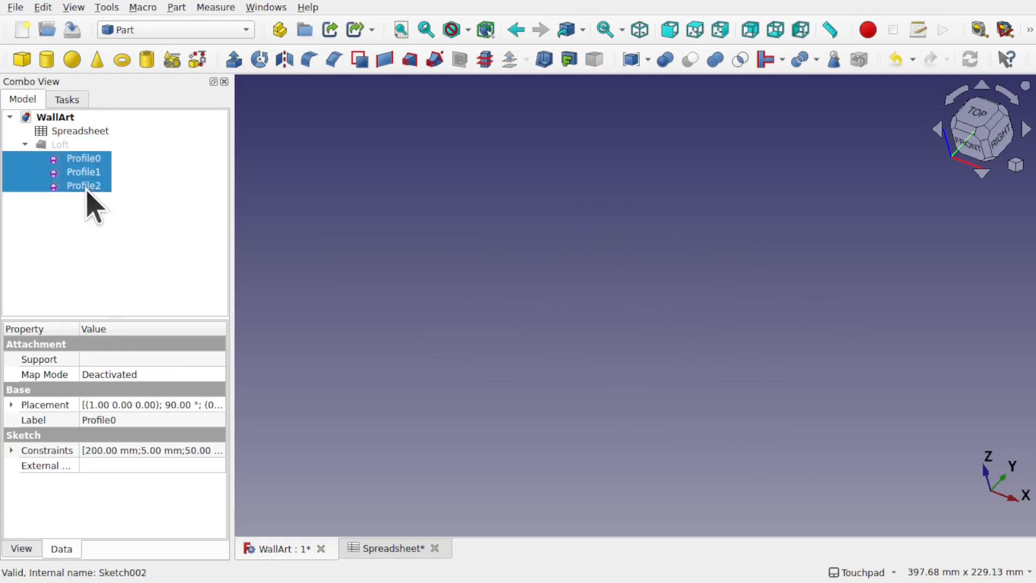
left_click(74, 235)
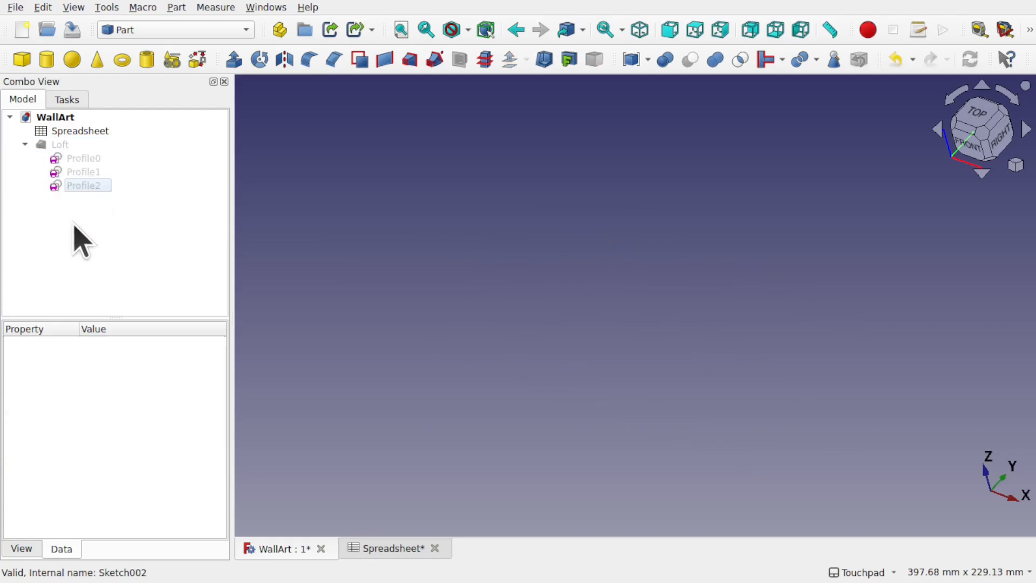
left_click(24, 145)
In the Sketcher workbench, create a new sketch on the XZ-Plane with zero offset
left_click(165, 31)
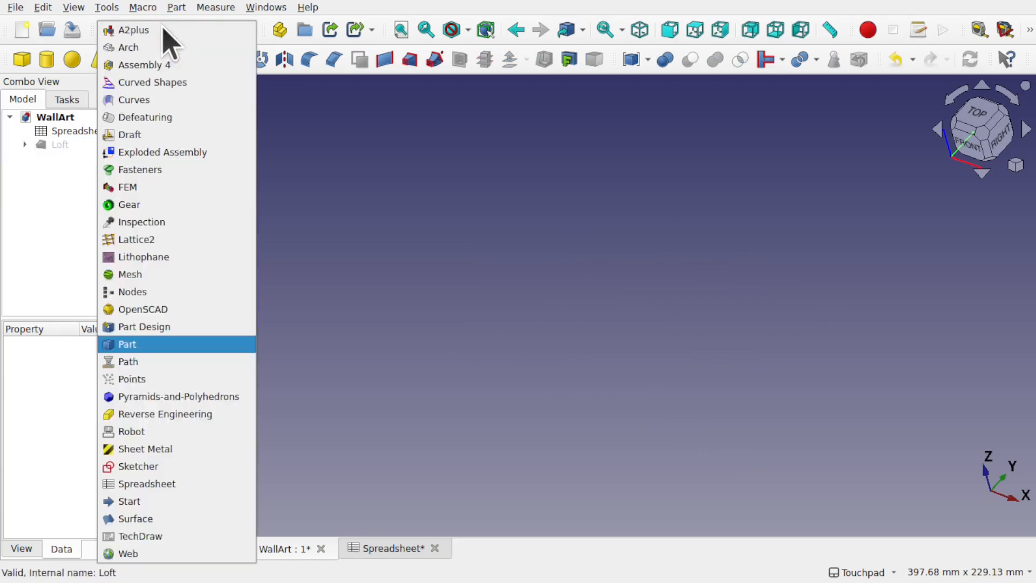
left_click(170, 466)
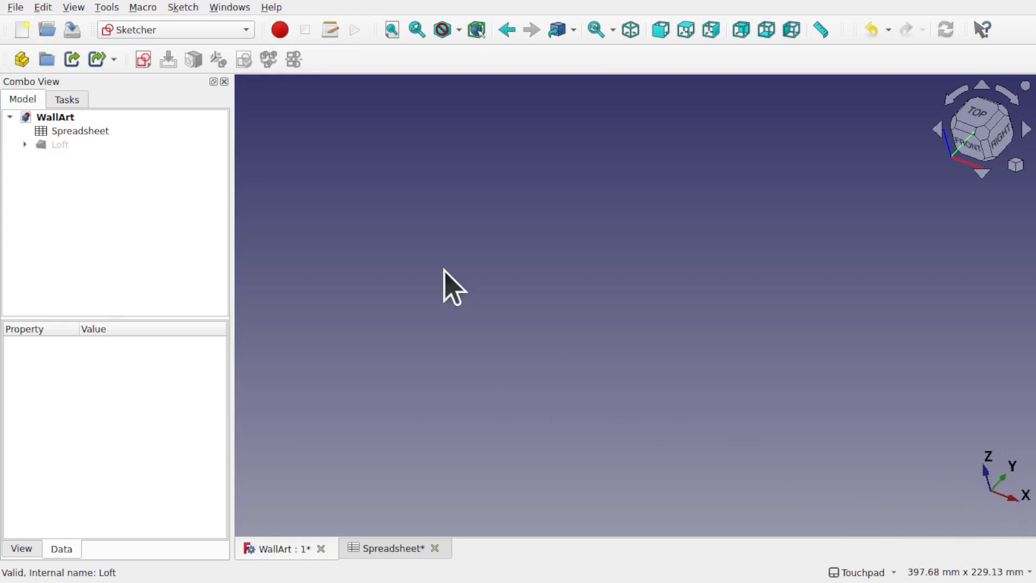
left_click(144, 59)
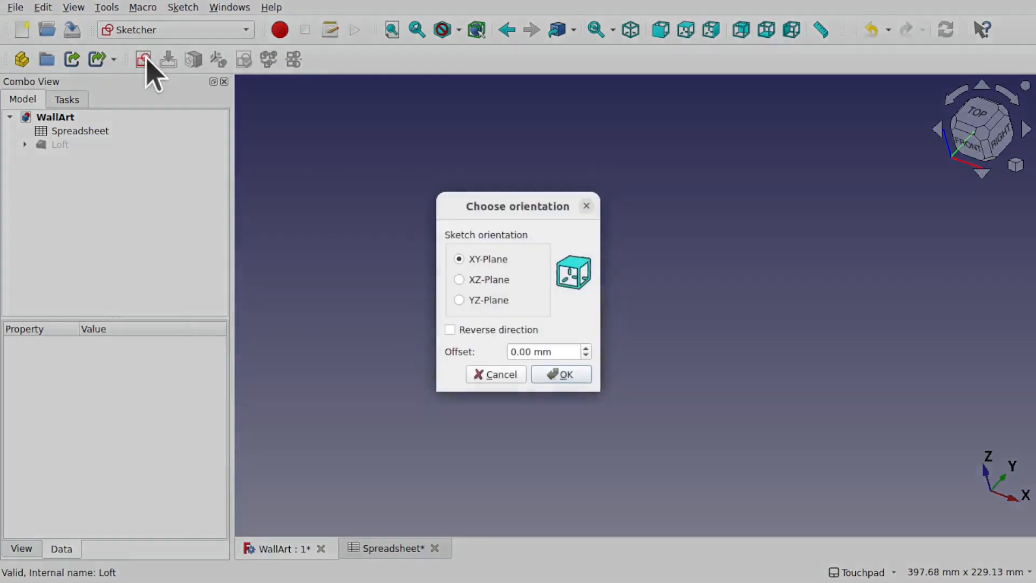
left_click(492, 280)
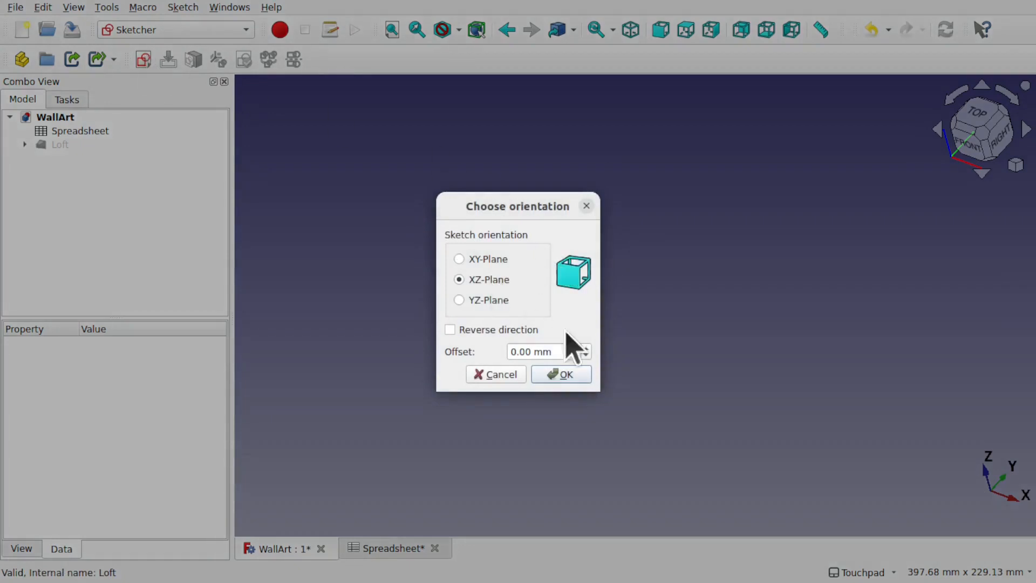
left_click(564, 374)
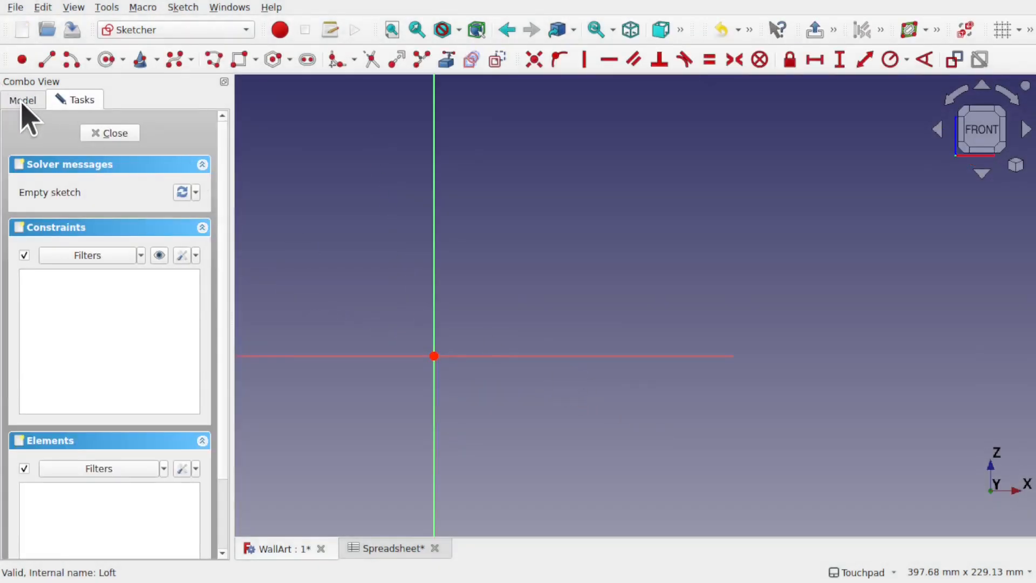
Show Profile0 as a visual reference behind the new sketch
left_click(25, 104)
left_click(25, 146)
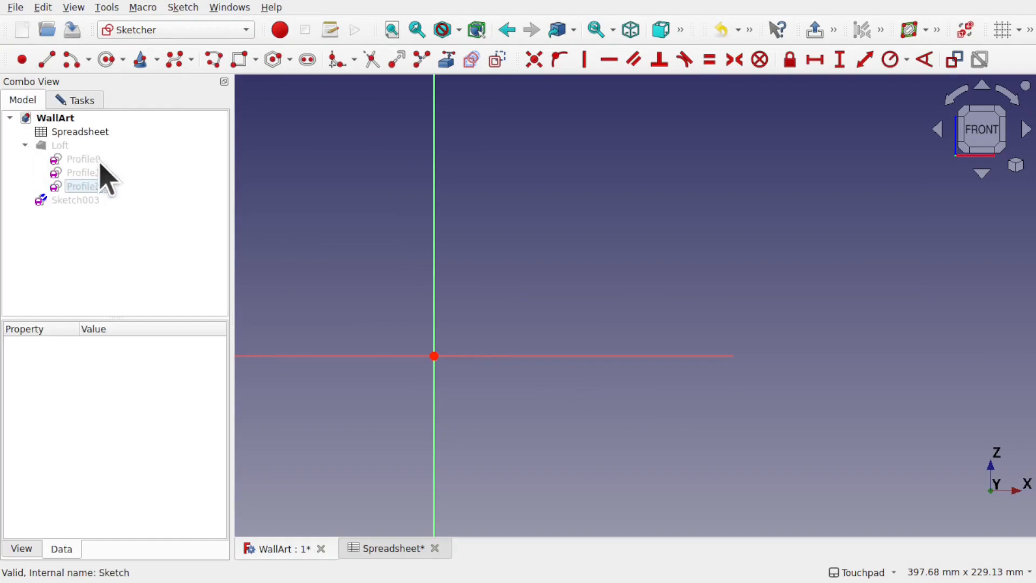
left_click(88, 160)
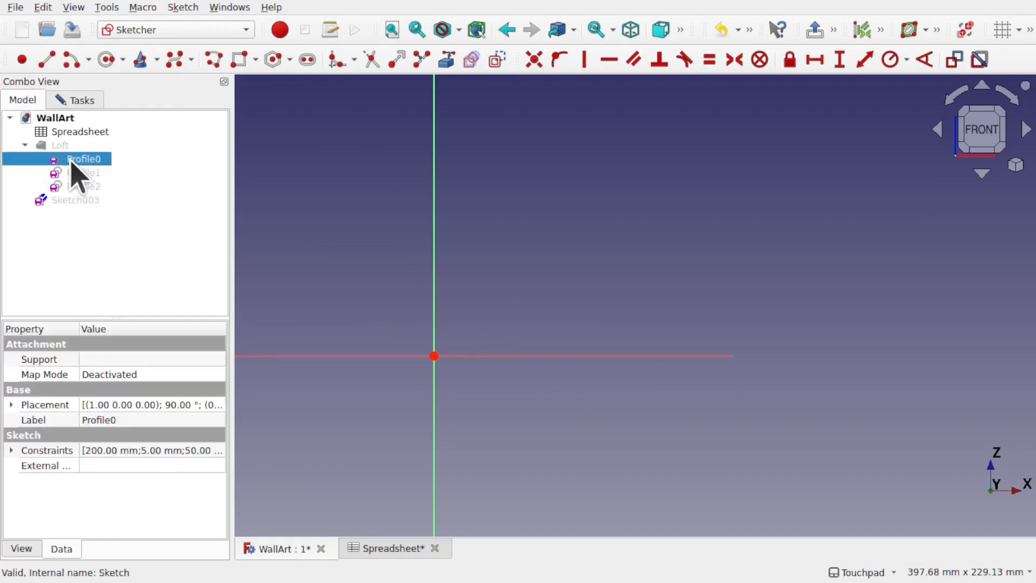
key("space")
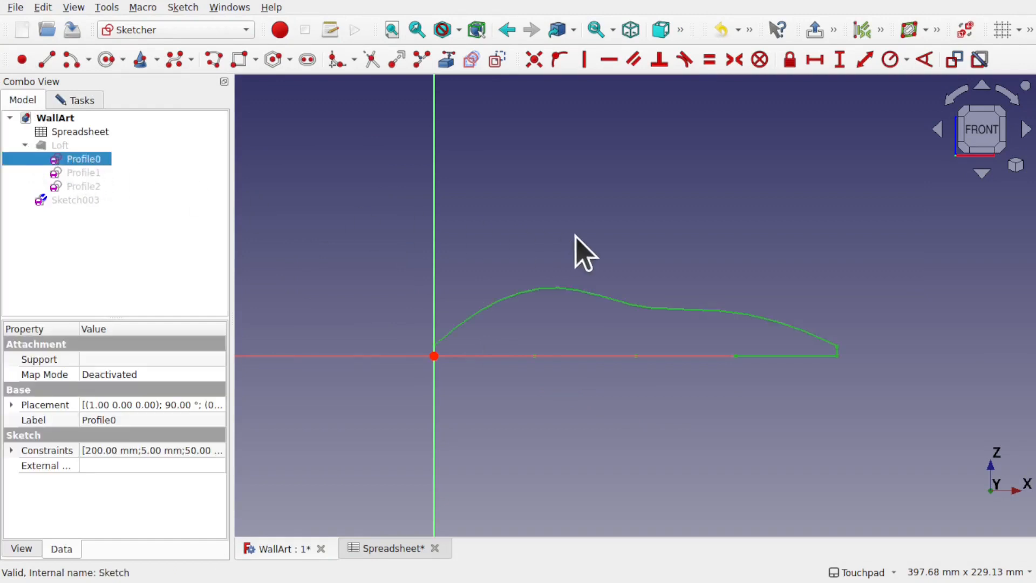
left_click_drag(573, 250, 629, 281, "alt")
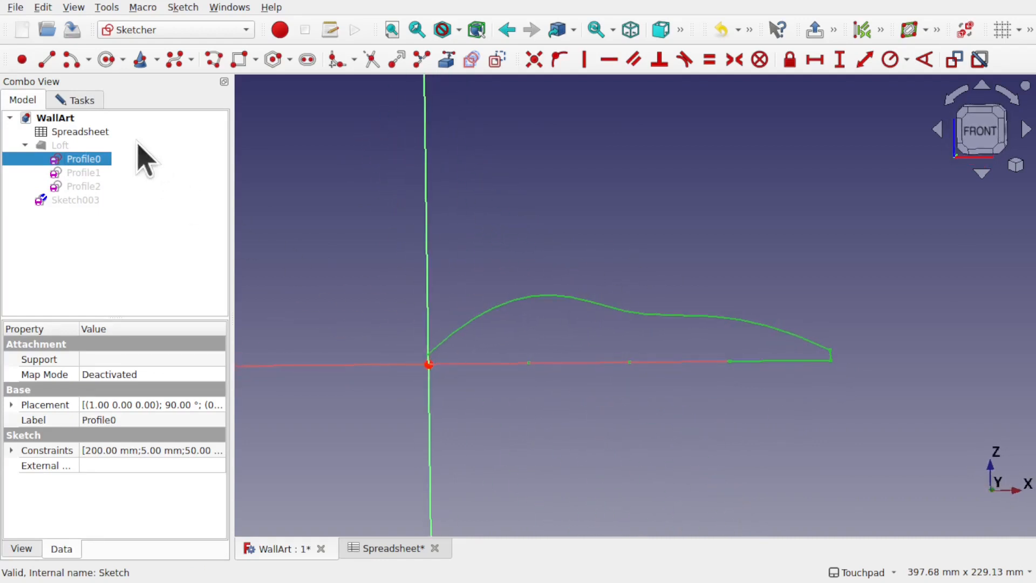
Draw a horizontal line about 219 mm long from the origin along the horizontal axis, and restore the front view
left_click(47, 60)
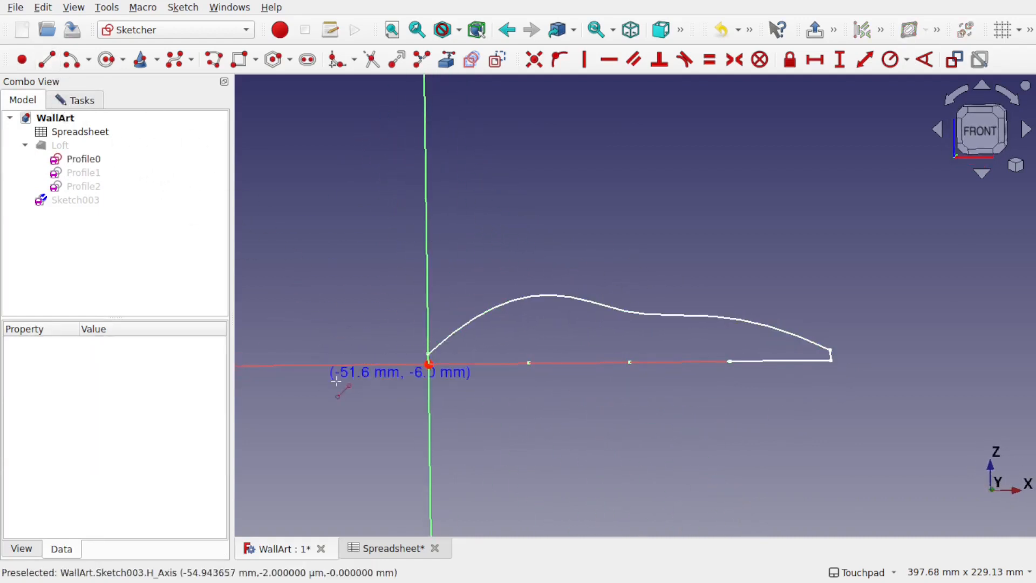
left_click(428, 365)
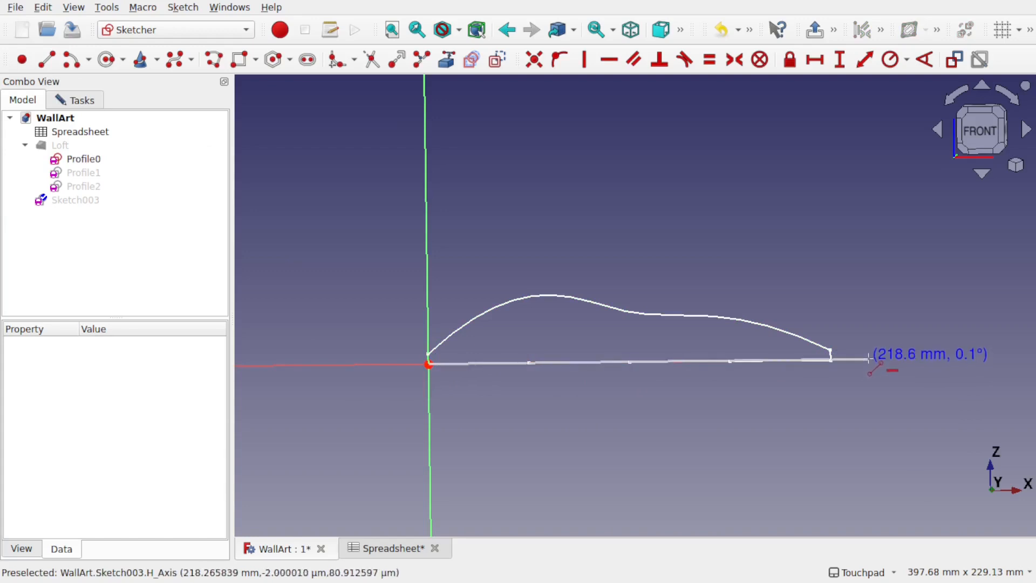
left_click(869, 358)
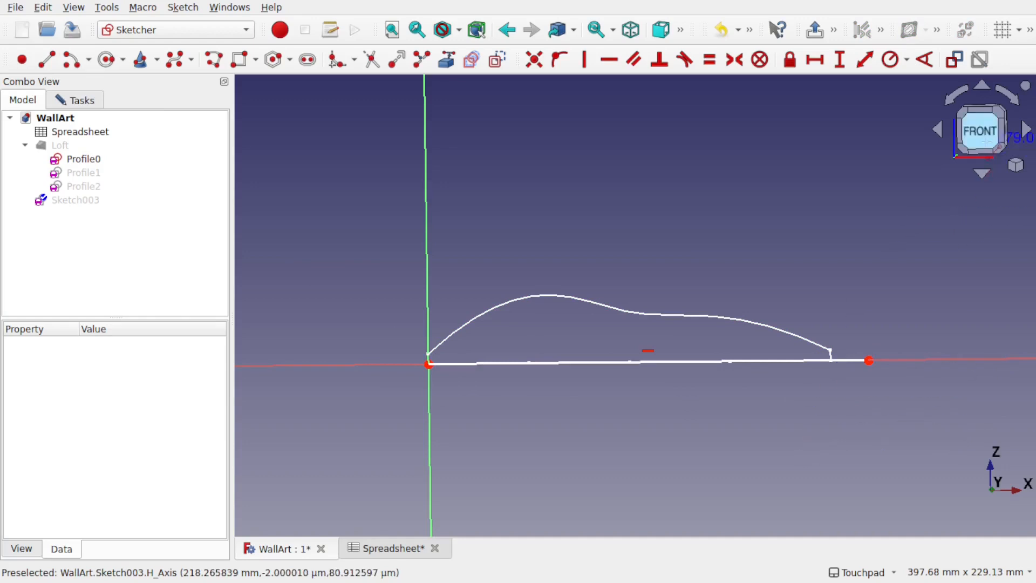
left_click(981, 133)
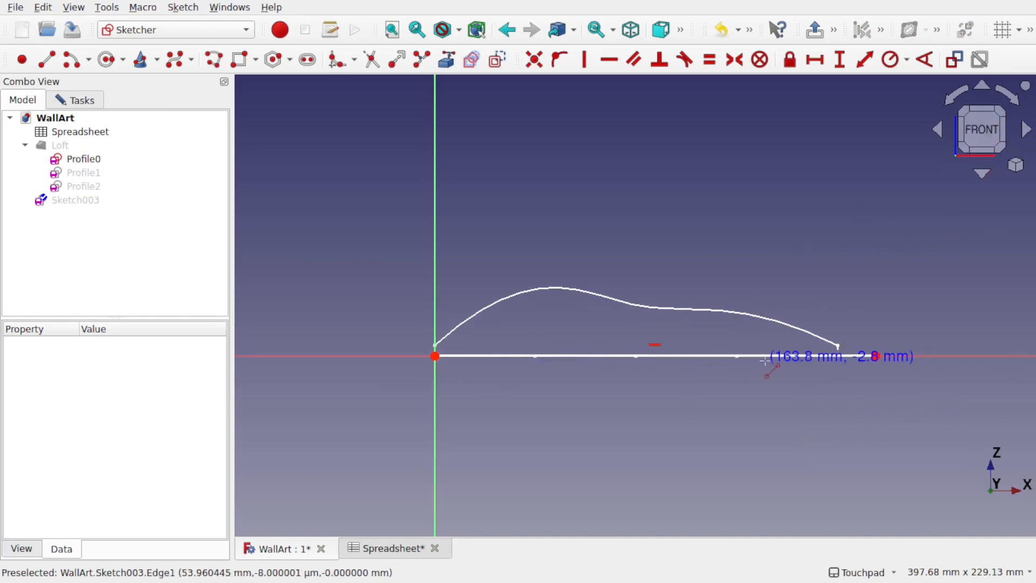
key("Escape")
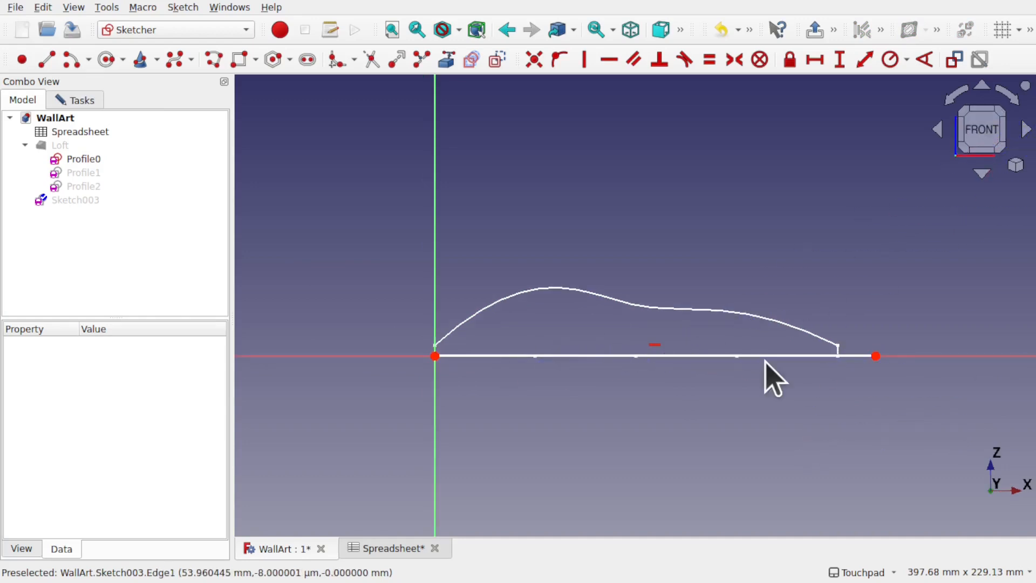
Constrain the line's horizontal length with the formula Spreadsheet.Length and place the dimension below the line
left_click(586, 357)
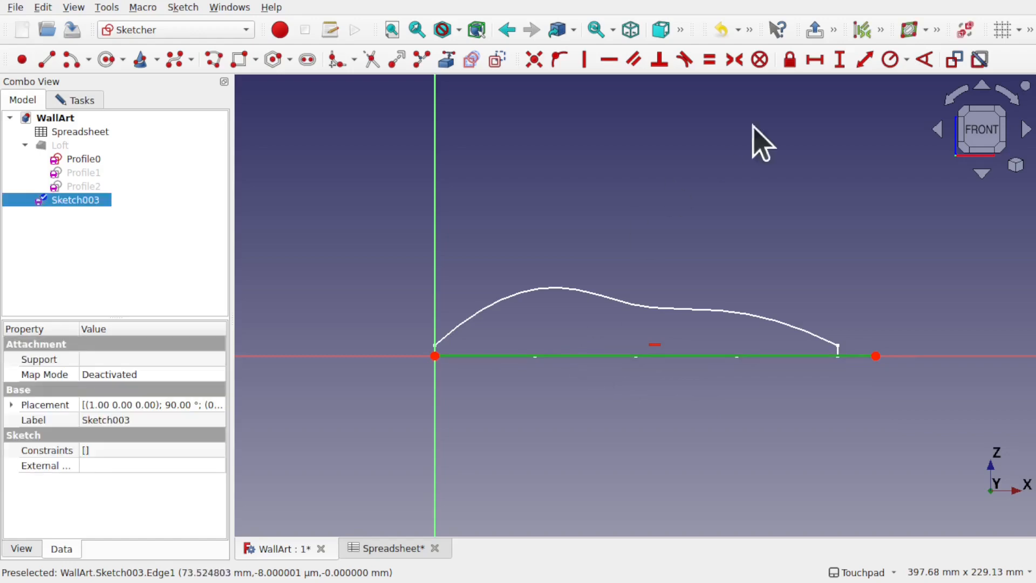
left_click(815, 67)
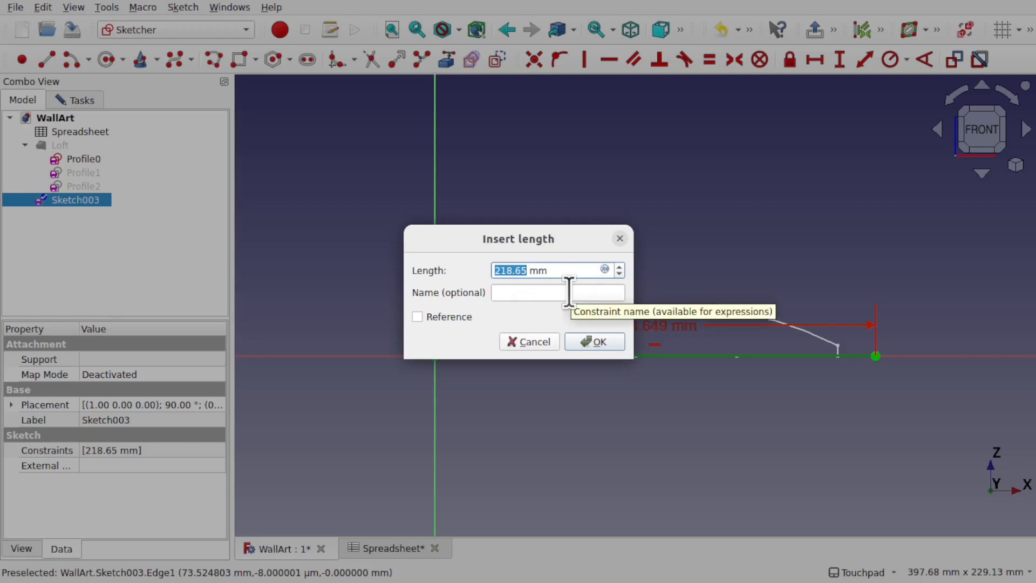
left_click(606, 270)
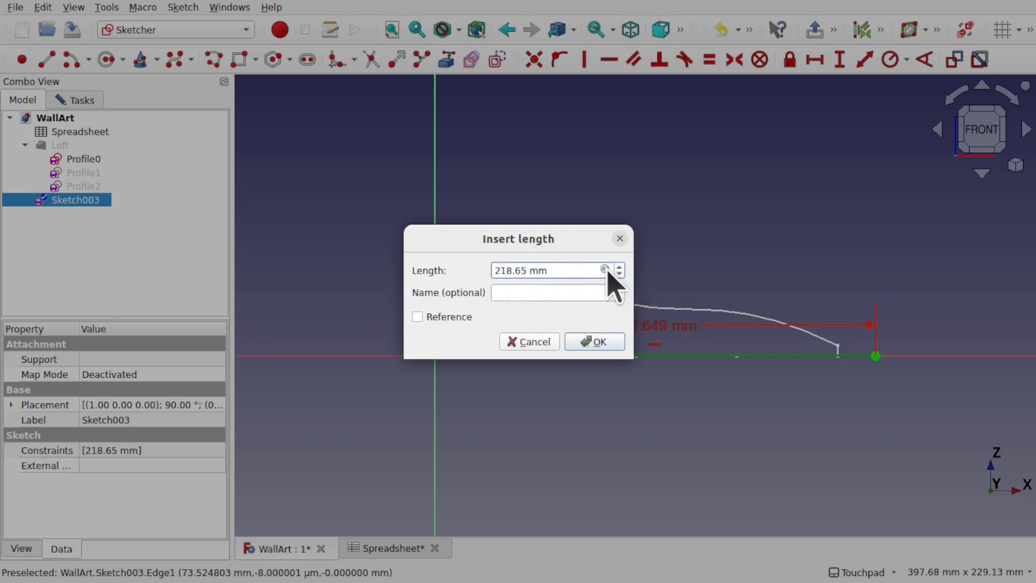
type("spre")
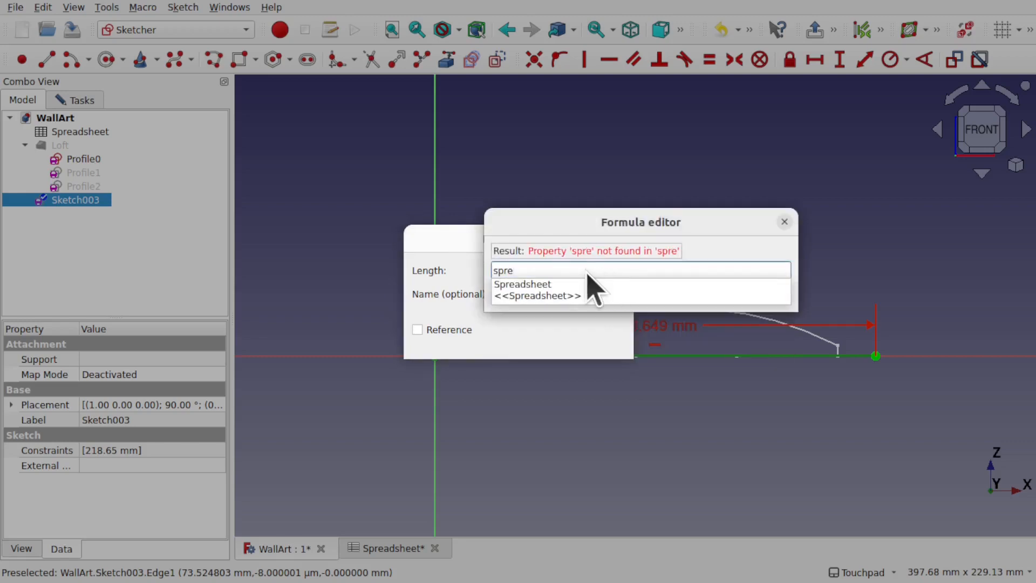
key("Down")
type(".")
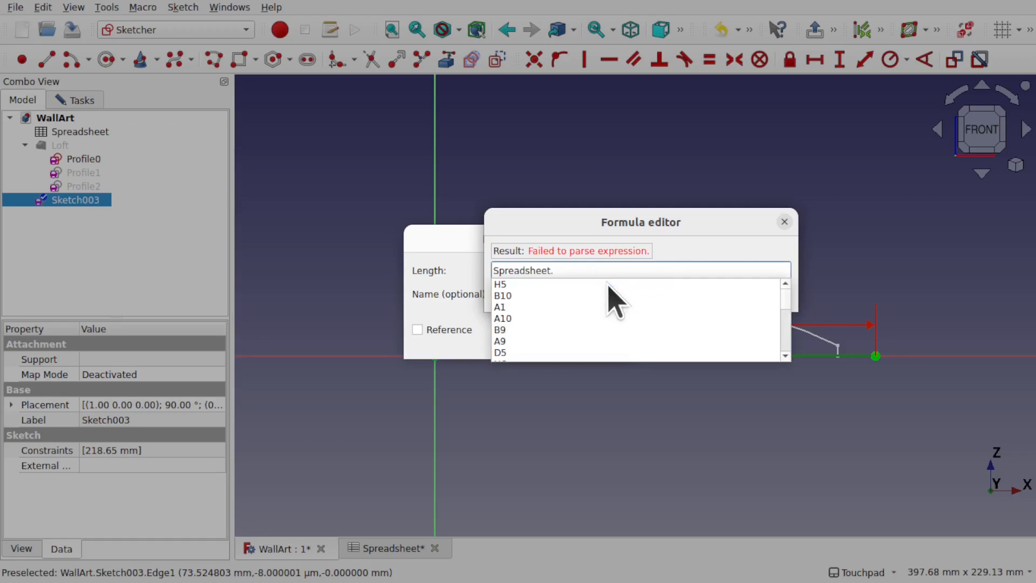
type("le")
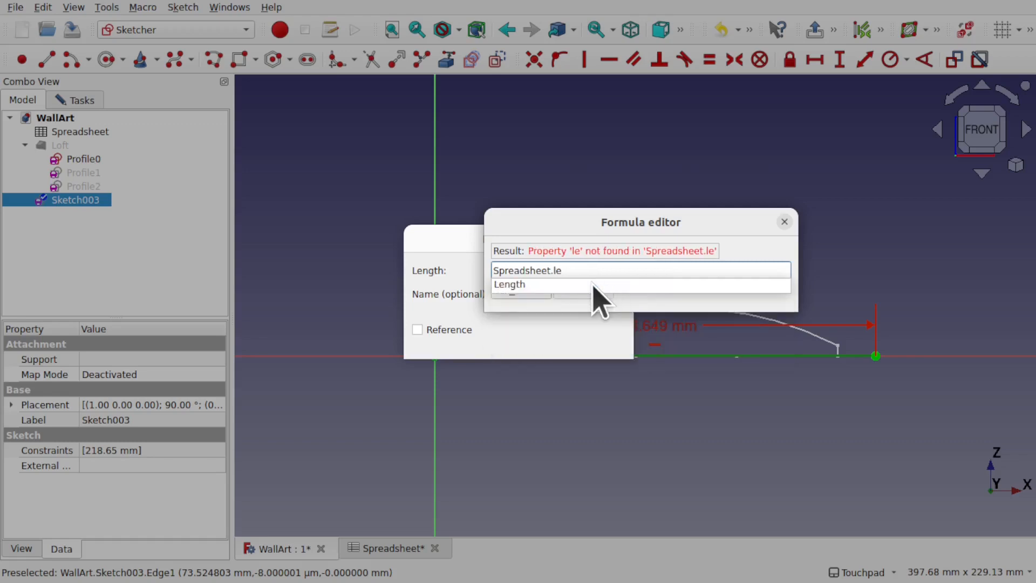
left_click(593, 283)
left_click(594, 287)
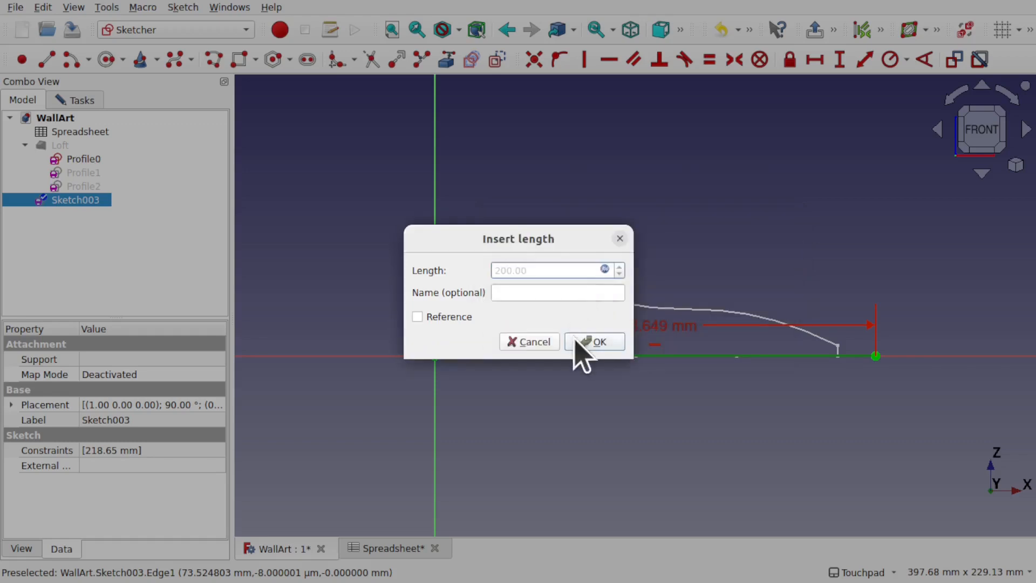
left_click(590, 347)
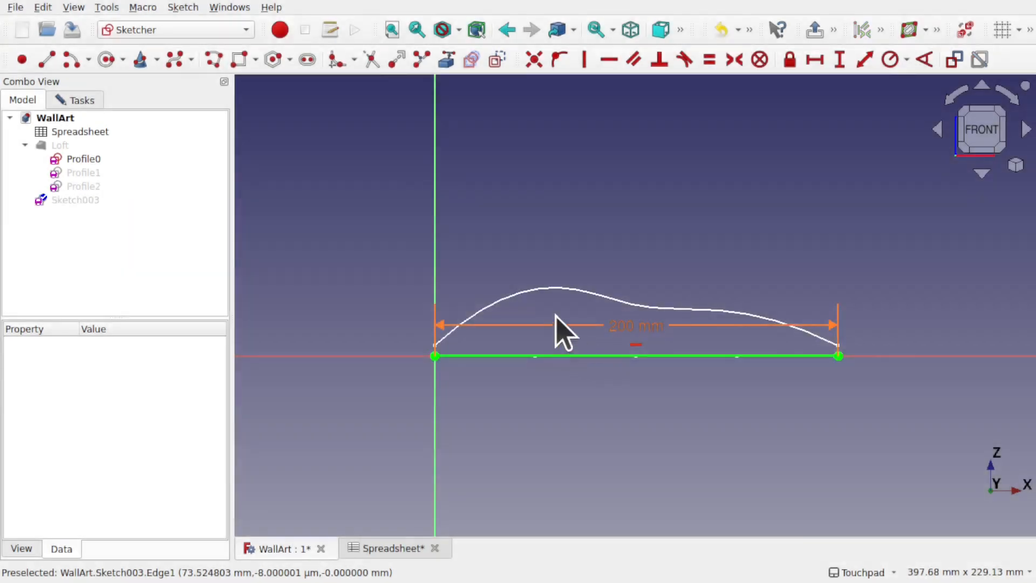
left_click_drag(642, 348, 654, 420)
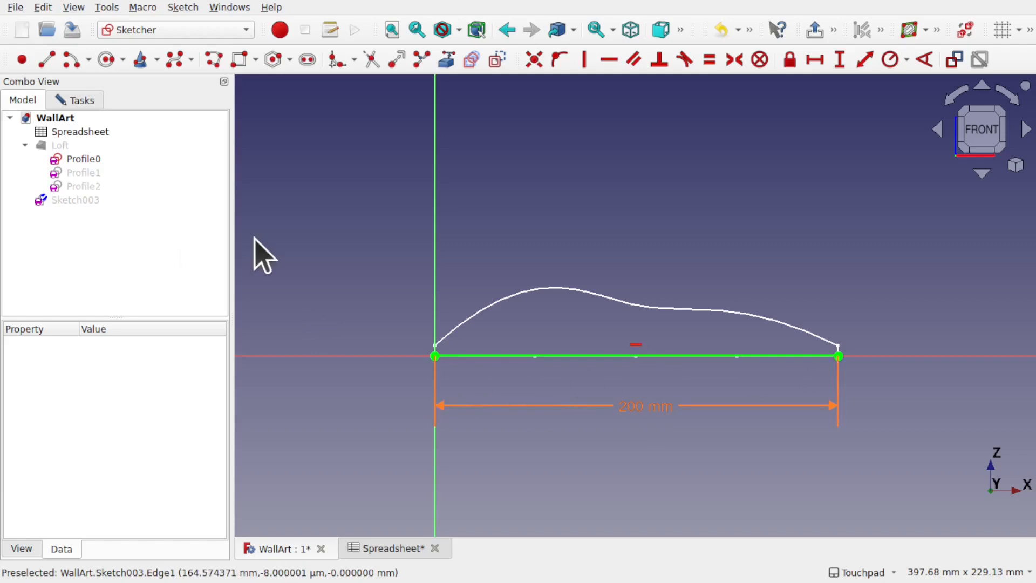
Close the sketch, hide Profile0 and collapse the loft's tree entry
left_click_drag(610, 280, 556, 363, "alt")
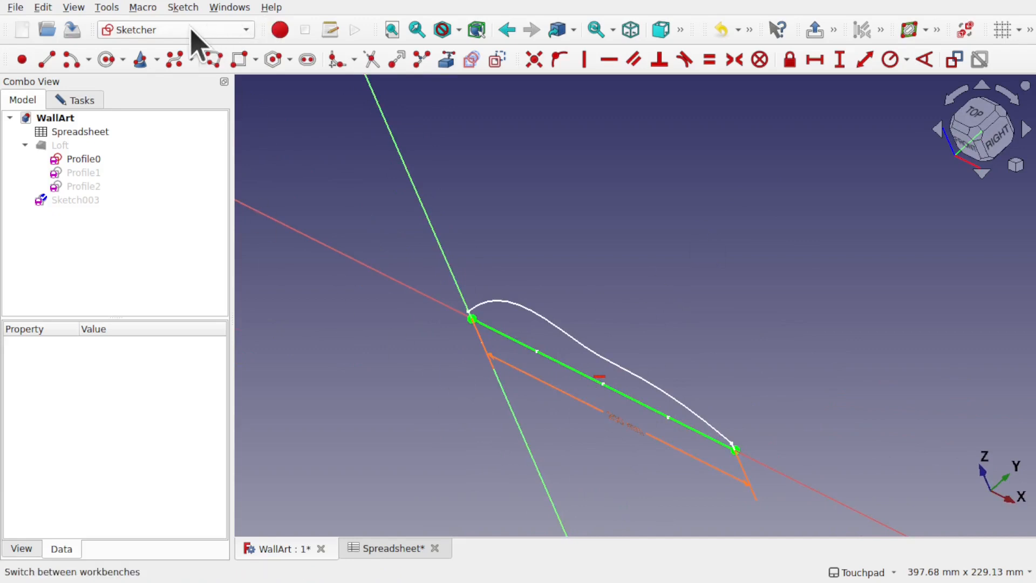
left_click(77, 100)
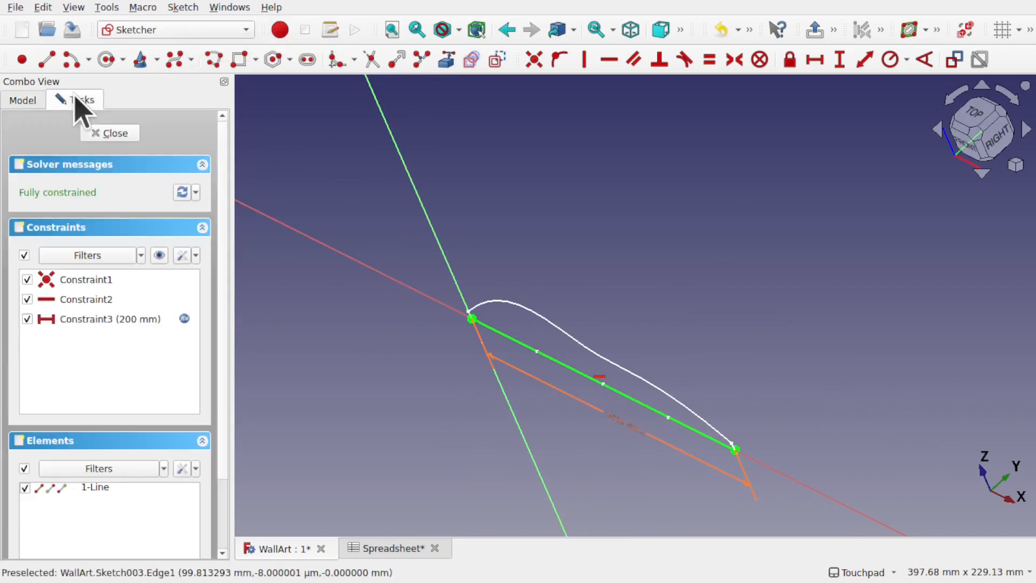
left_click(103, 135)
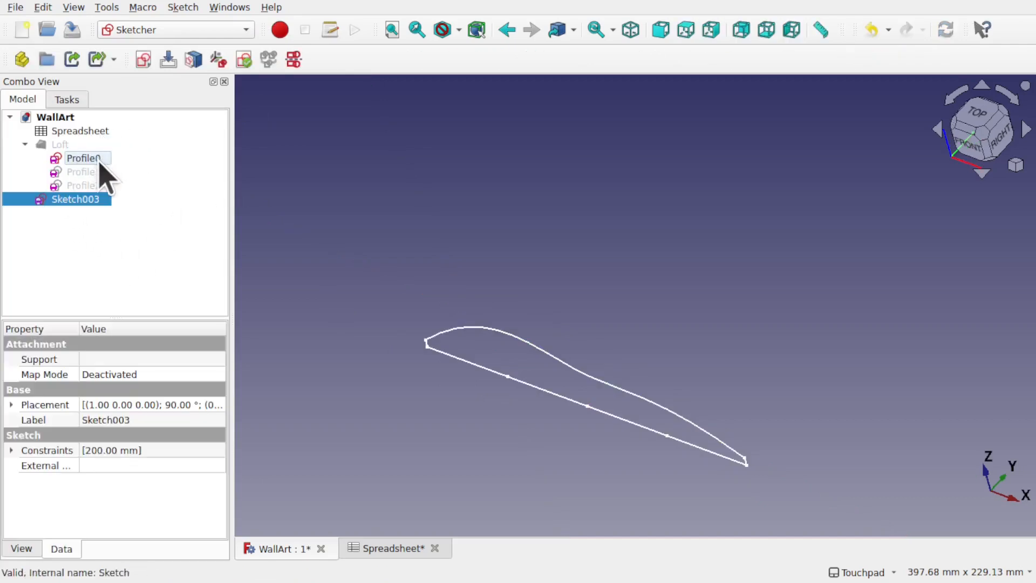
left_click(84, 158)
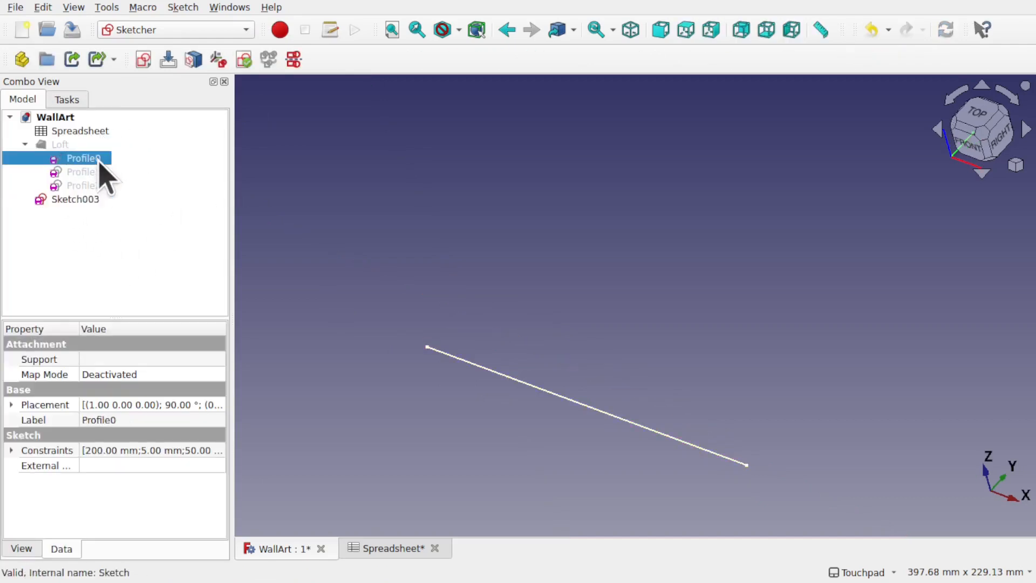
left_click(25, 144)
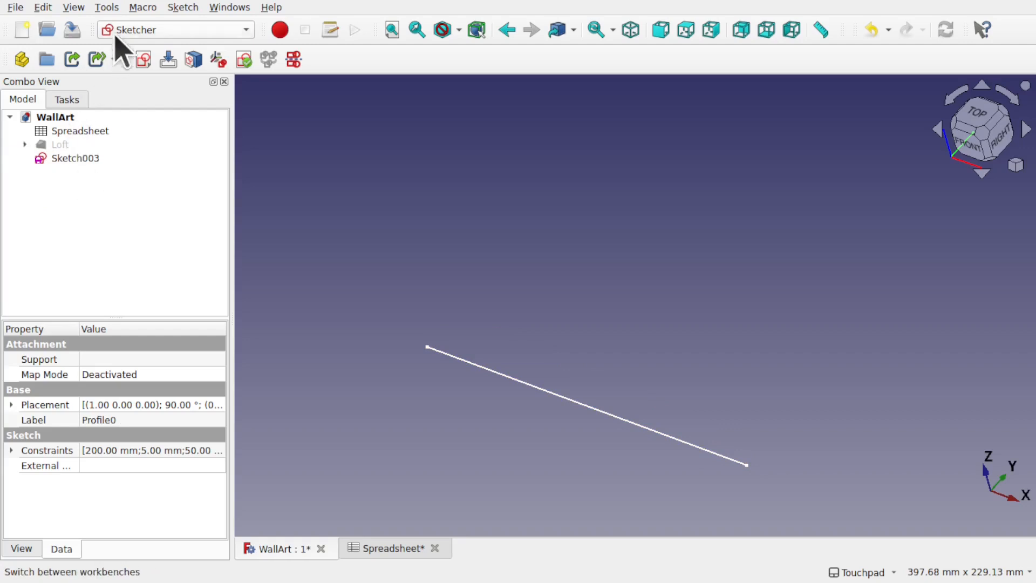
Switch to the Draft workbench, turn off its grid and show the axis cross at the origin
left_click(167, 30)
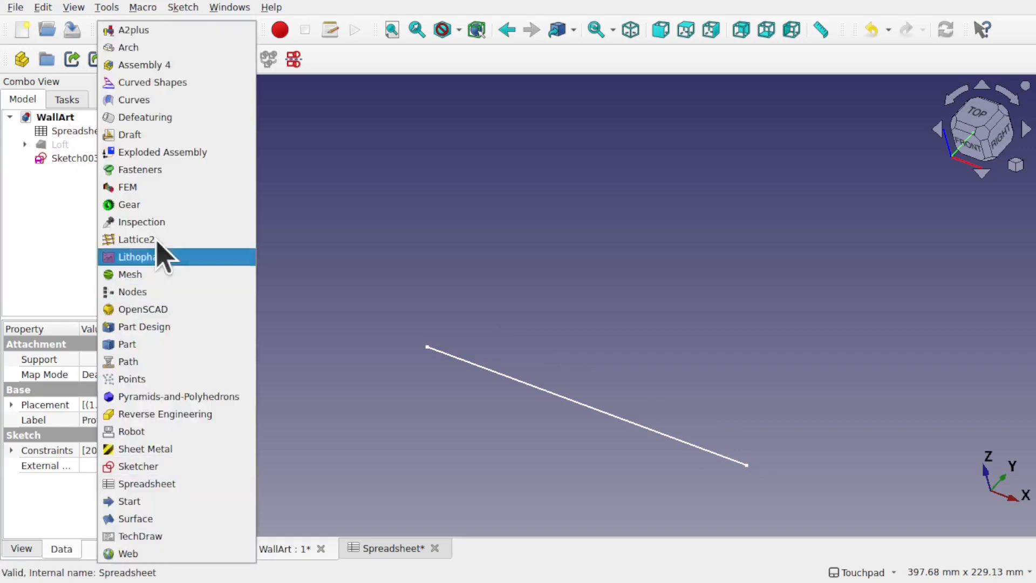
left_click(172, 138)
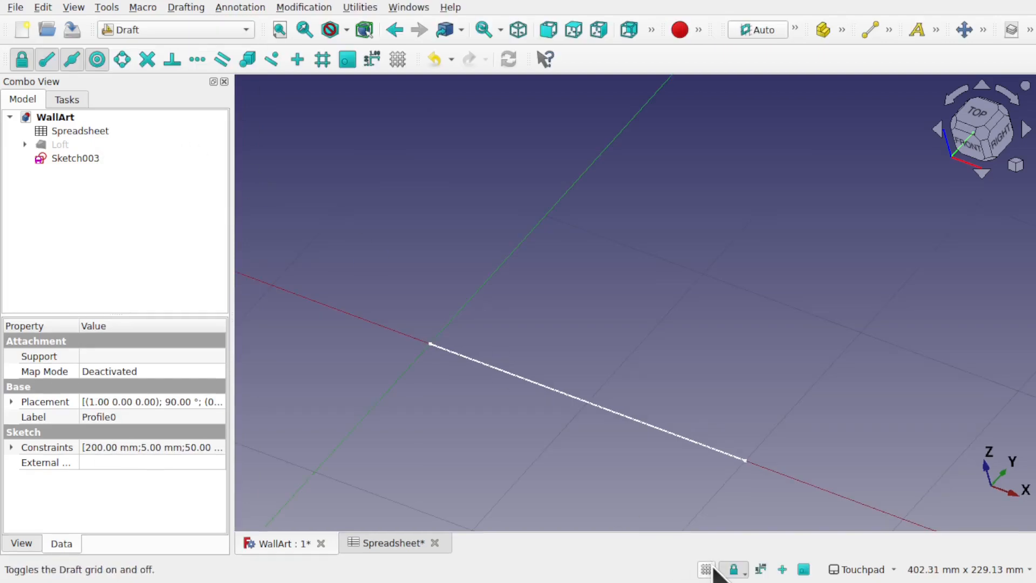
left_click(706, 570)
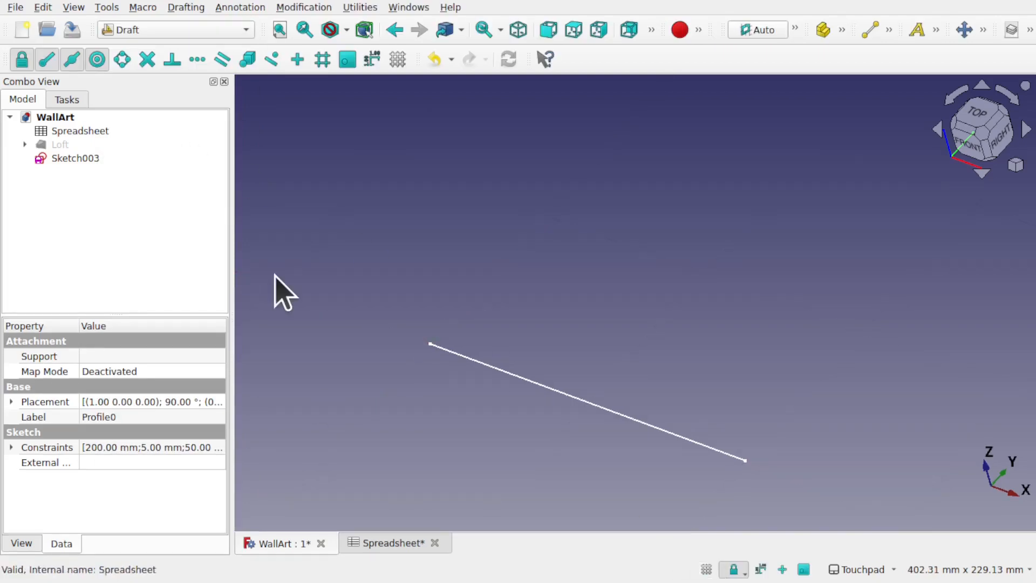
left_click(75, 7)
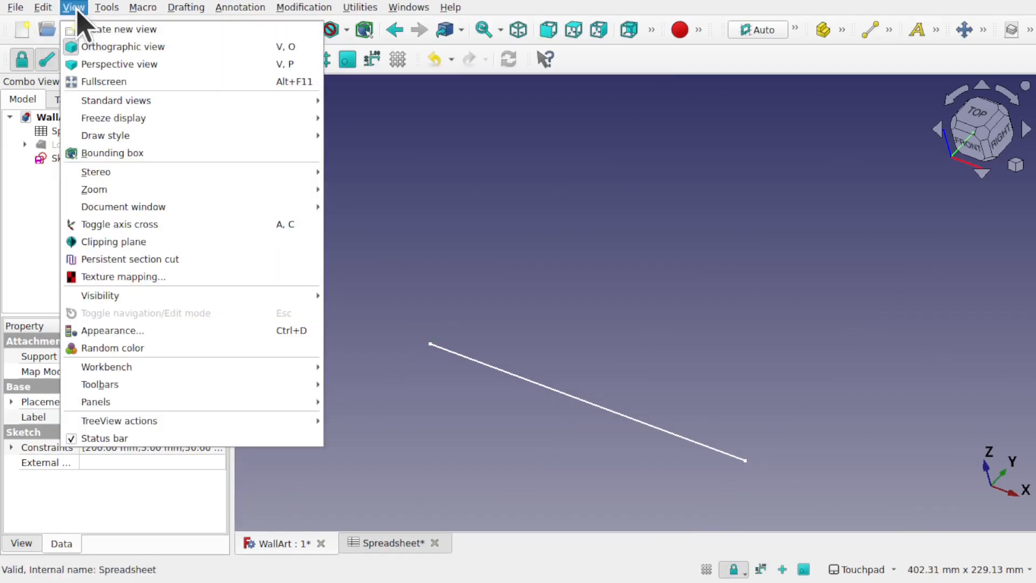
left_click(183, 224)
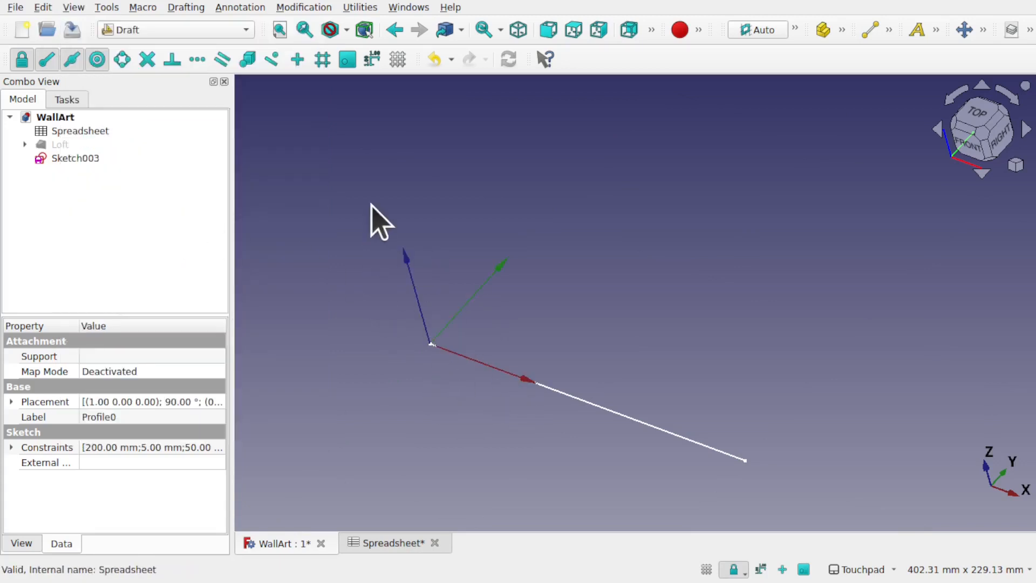
Start an orthogonal array of Sketch003 with 1 element in X and 8 in Y
left_click(71, 158)
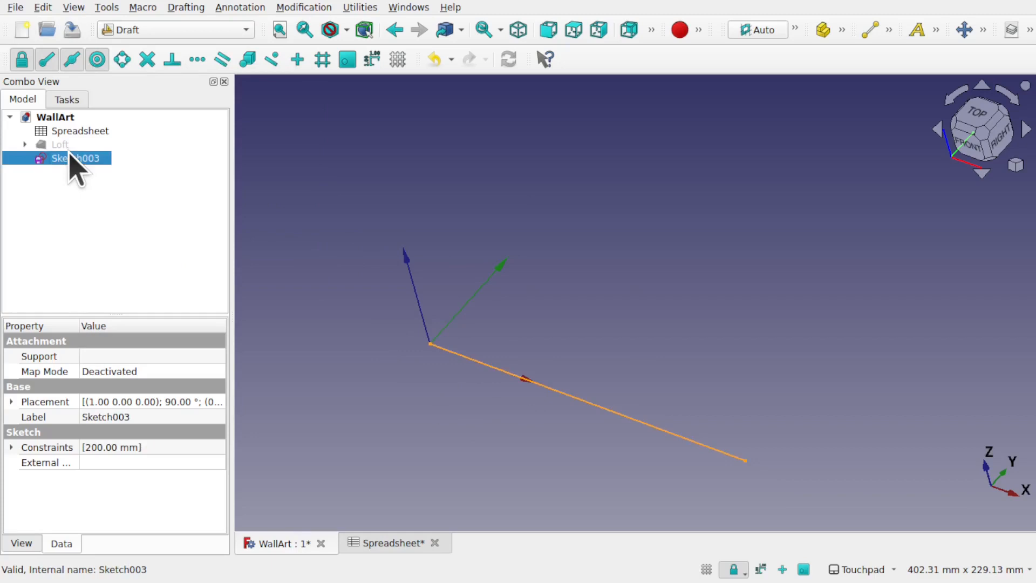
left_click(305, 7)
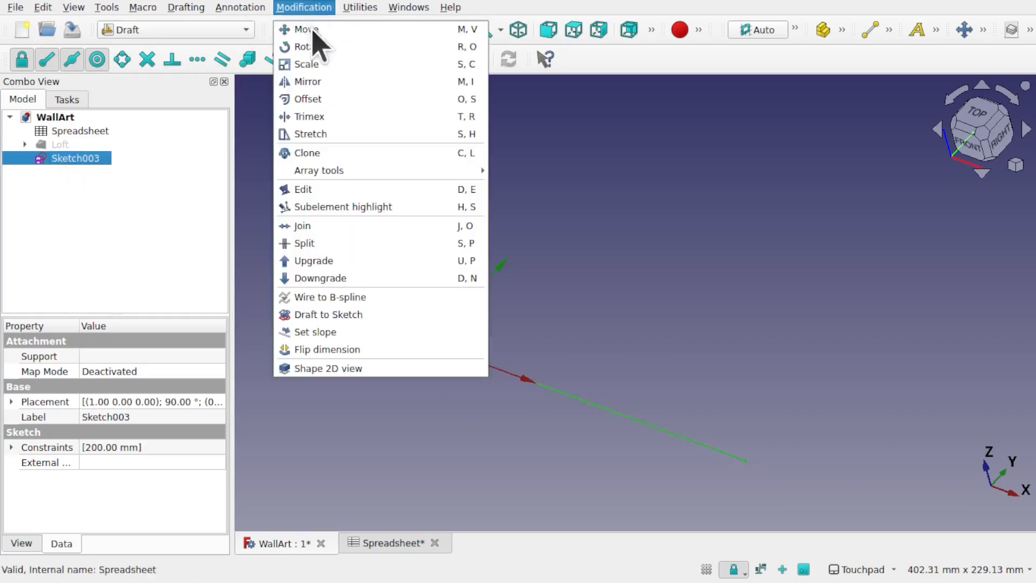
mouse_move(377, 174)
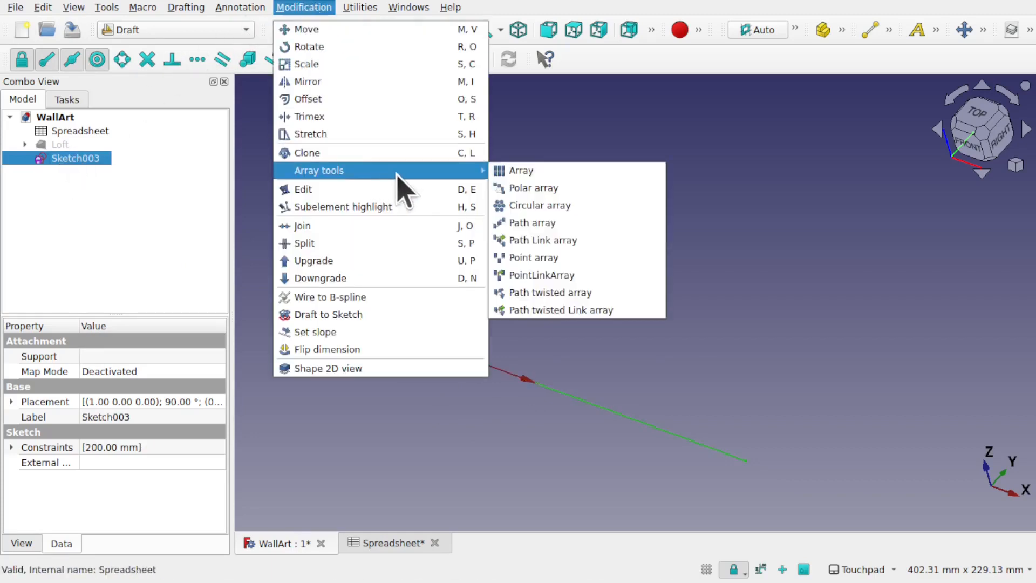
left_click(556, 170)
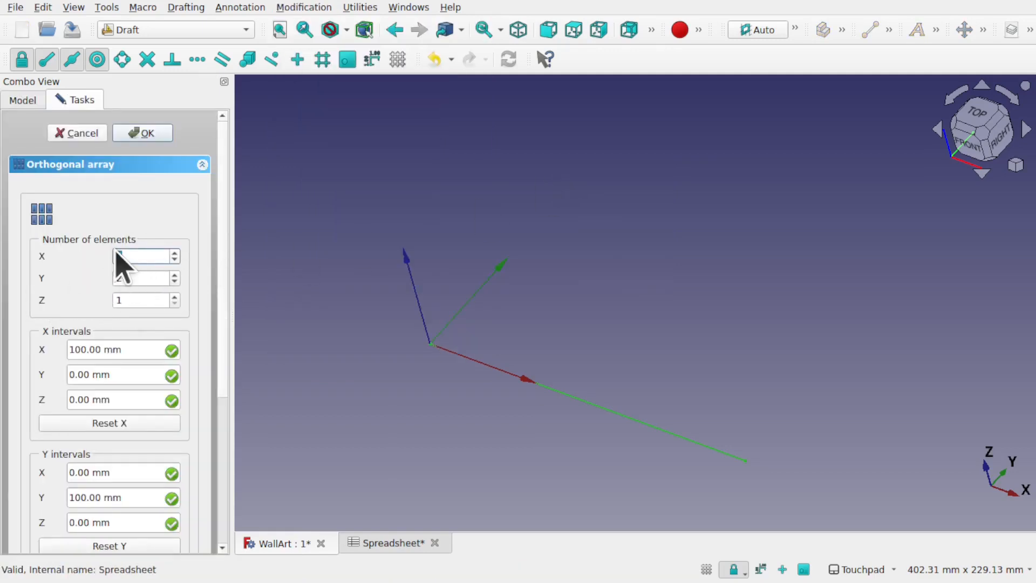
type("1")
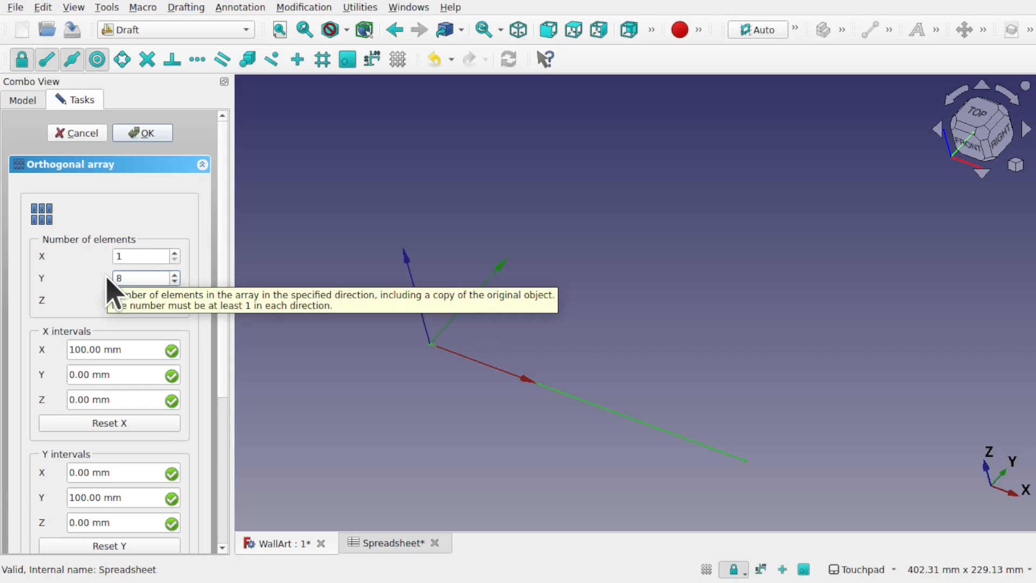
Create the array with a 5 mm Y interval along Y and all X and Z interval values at 0 mm
left_click(128, 348)
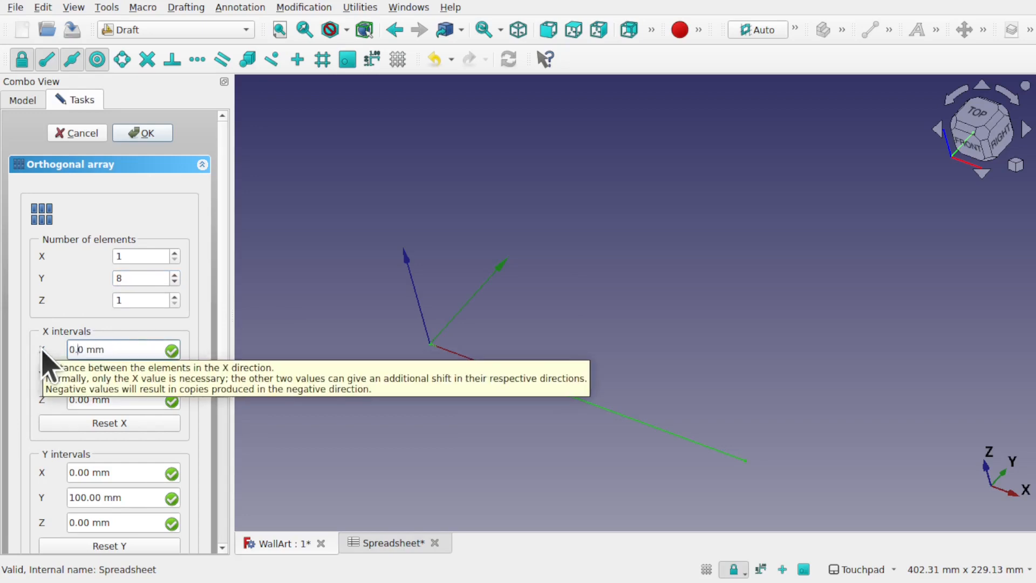
key("Tab")
type("0")
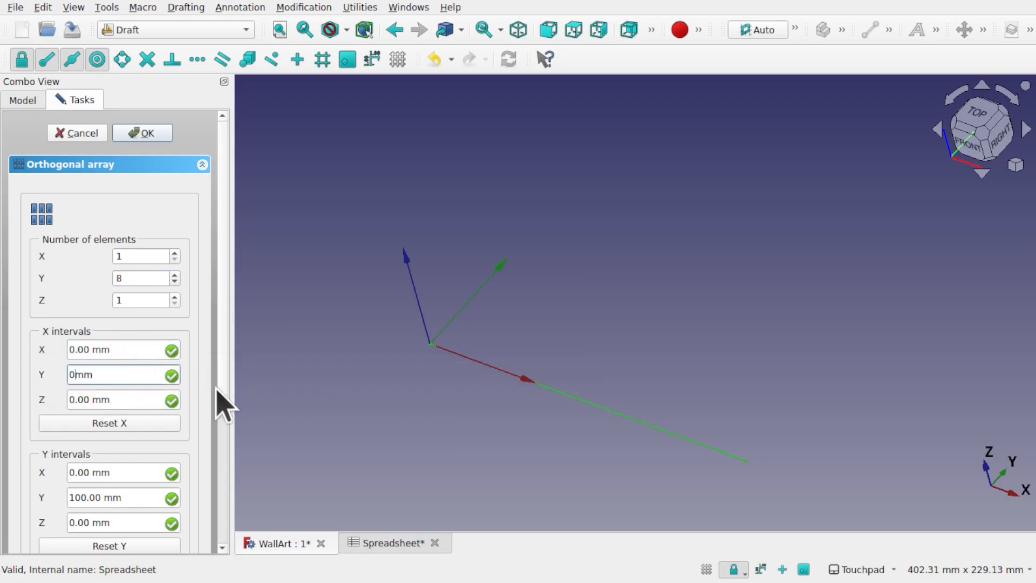
left_click(126, 473)
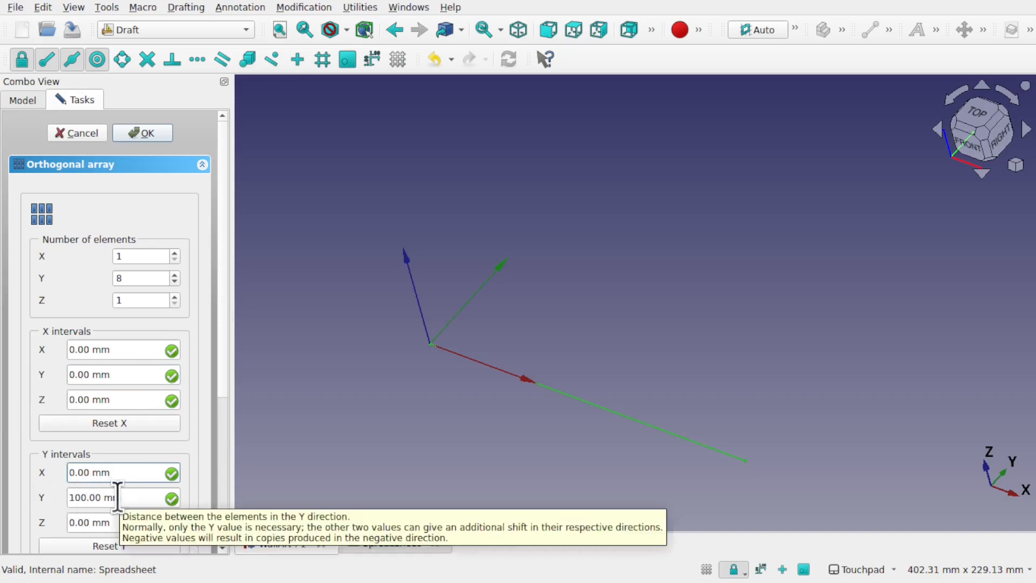
scroll(117, 496, "down", 9)
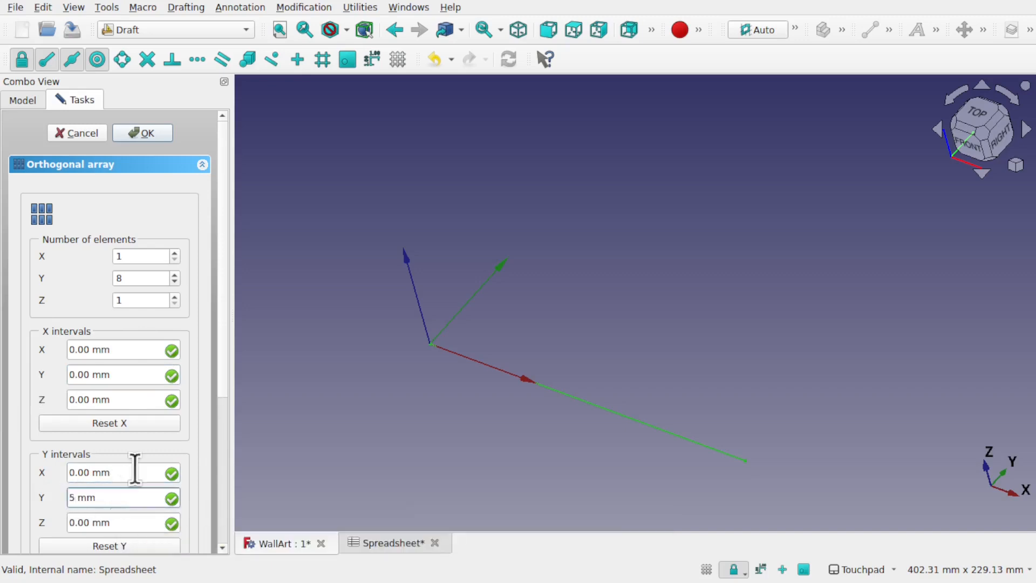
left_click_drag(224, 383, 224, 488)
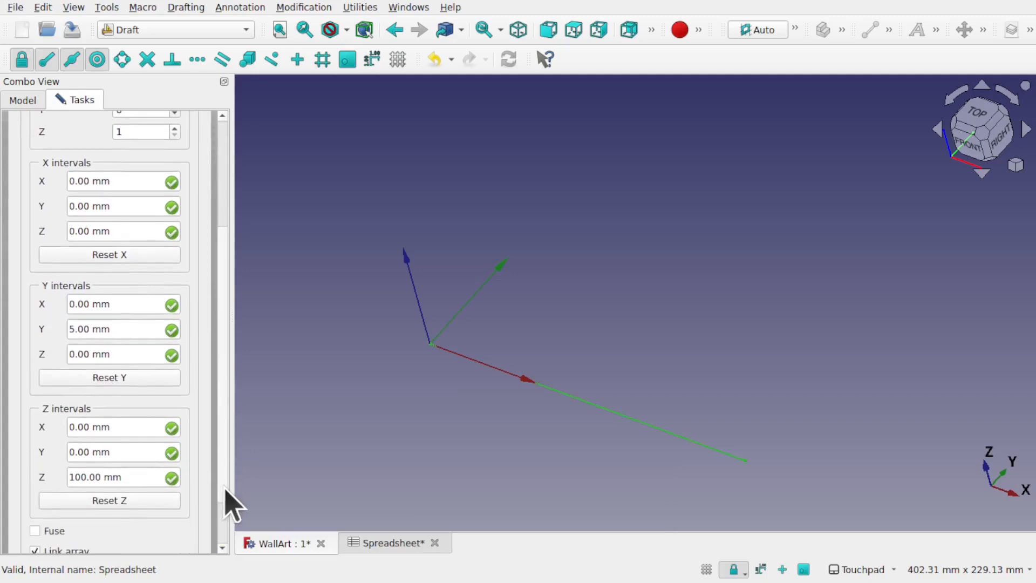
double_click(81, 477)
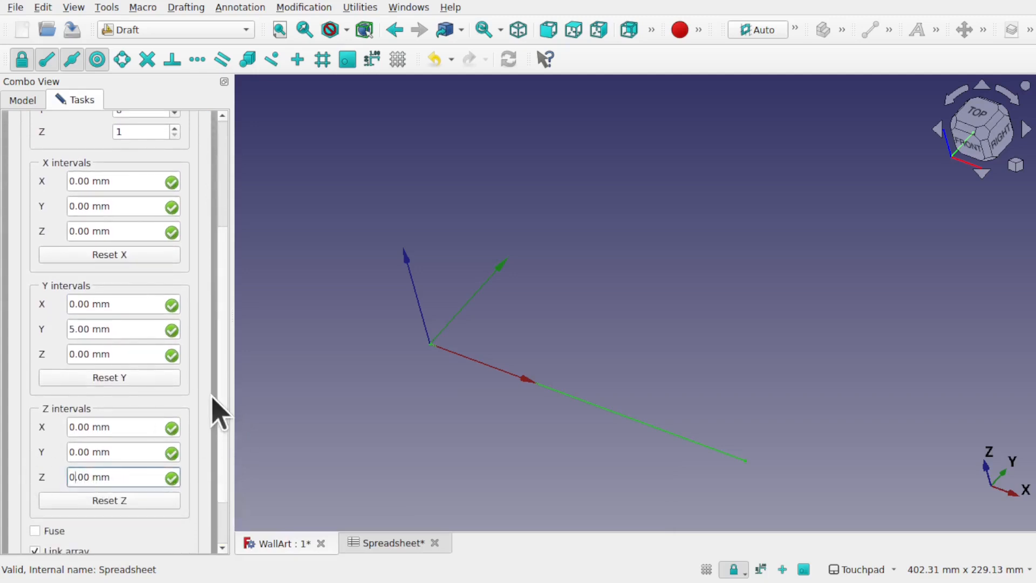
left_click_drag(227, 372, 227, 254)
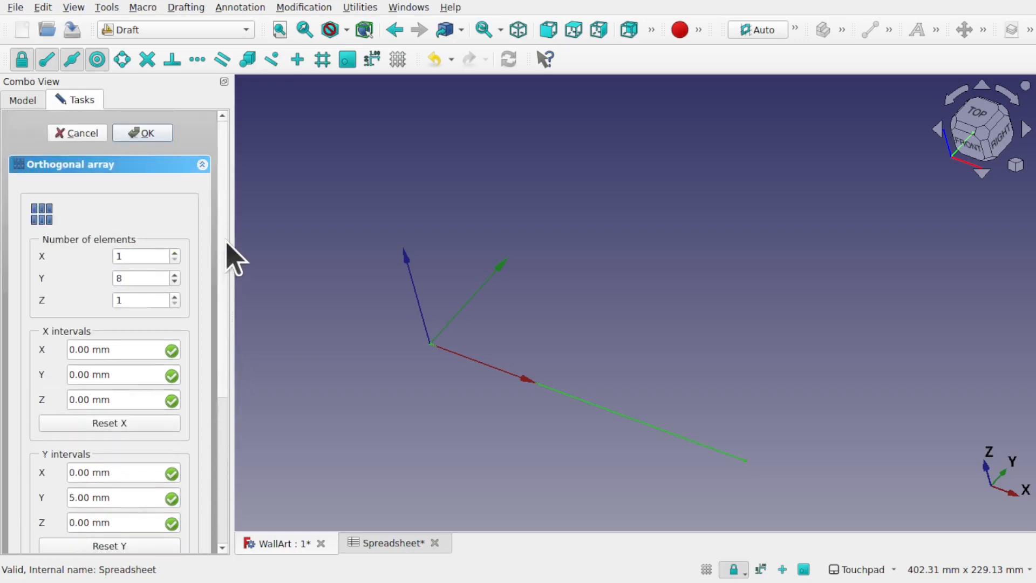
left_click(141, 135)
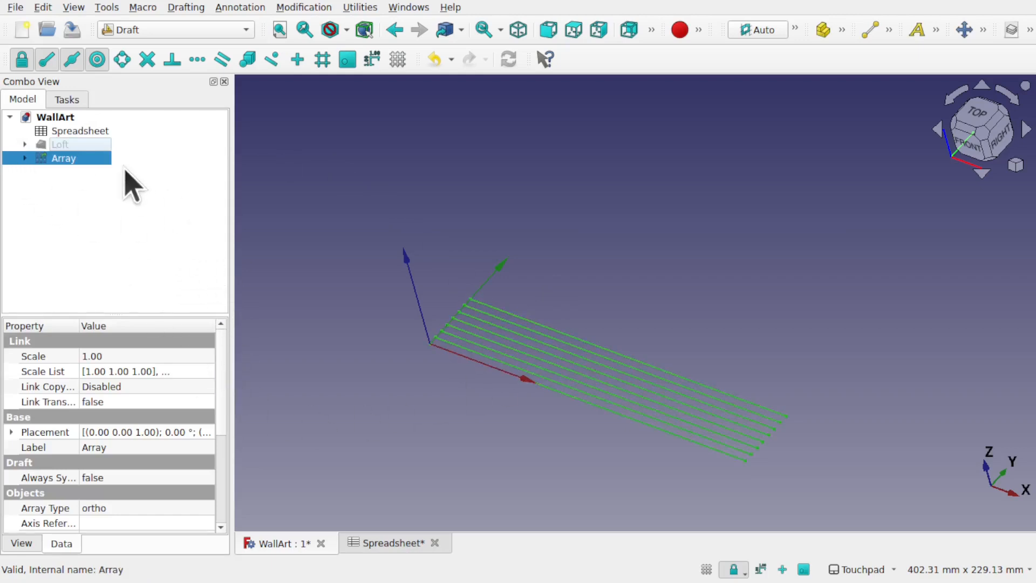
Show the loft together with the line array, inspect its underside and select the array to list its properties
left_click(59, 146)
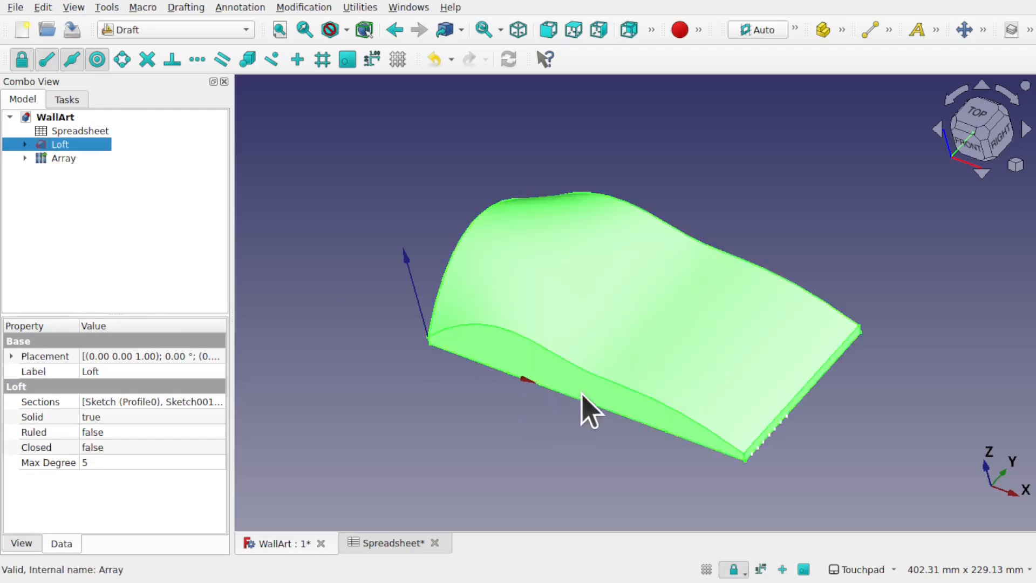
middle_click_drag(584, 411, 652, 285)
left_click(756, 234)
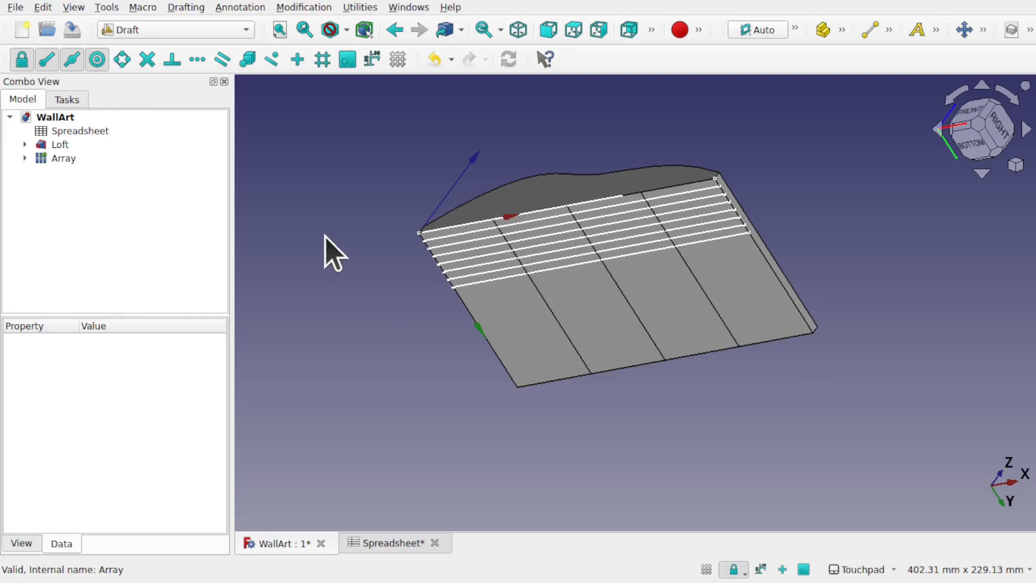
left_click(43, 159)
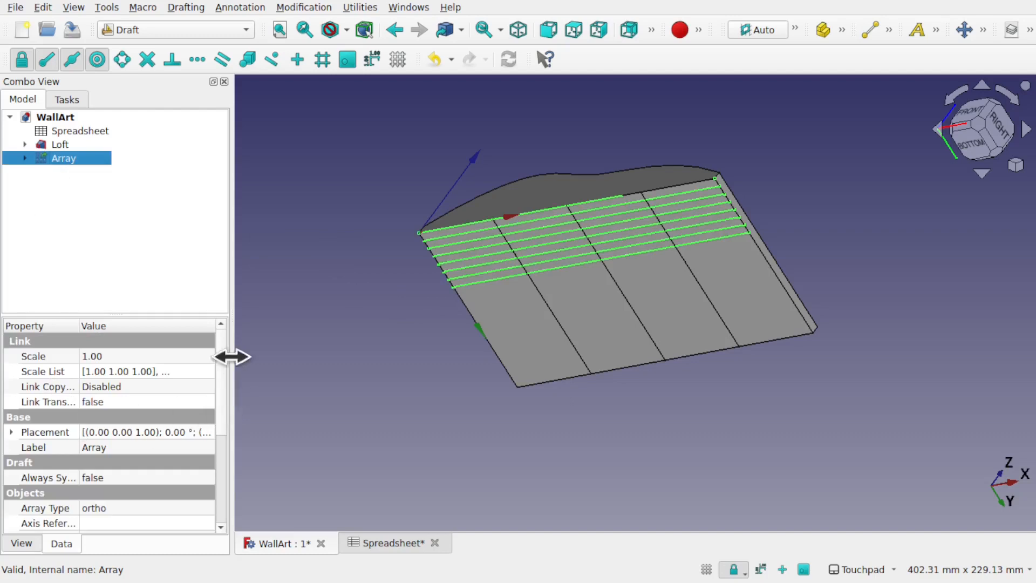
Start an expression for the y component of the array's Interval Y with Spreadsheet.SectionDistance * 2
scroll(224, 394, "down", 3)
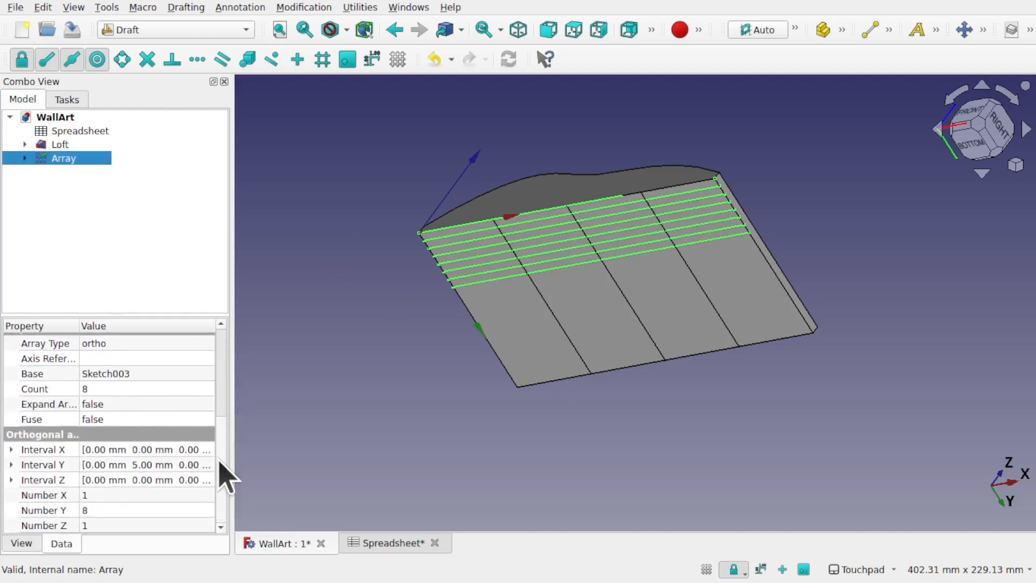
left_click(11, 464)
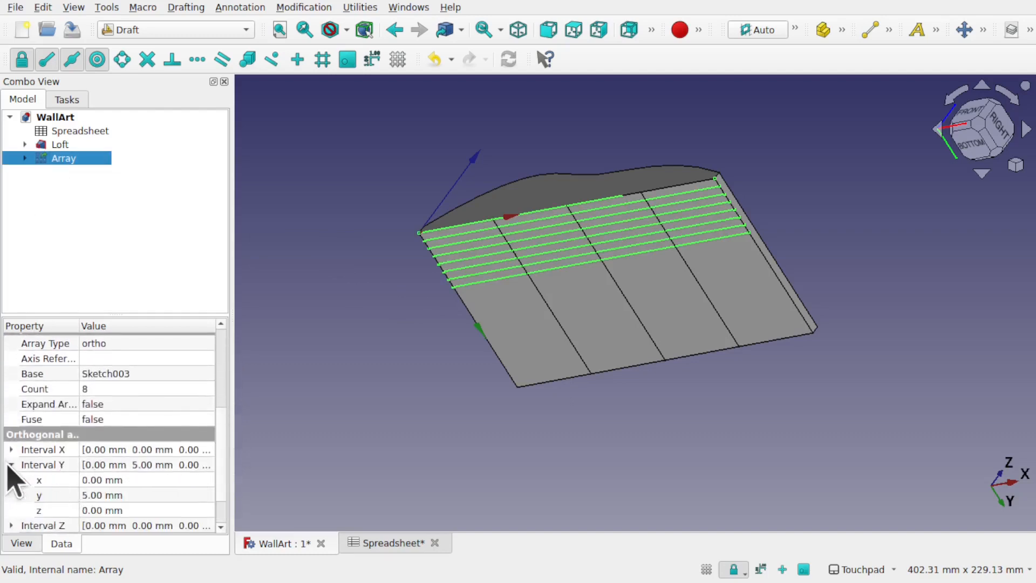
left_click(140, 495)
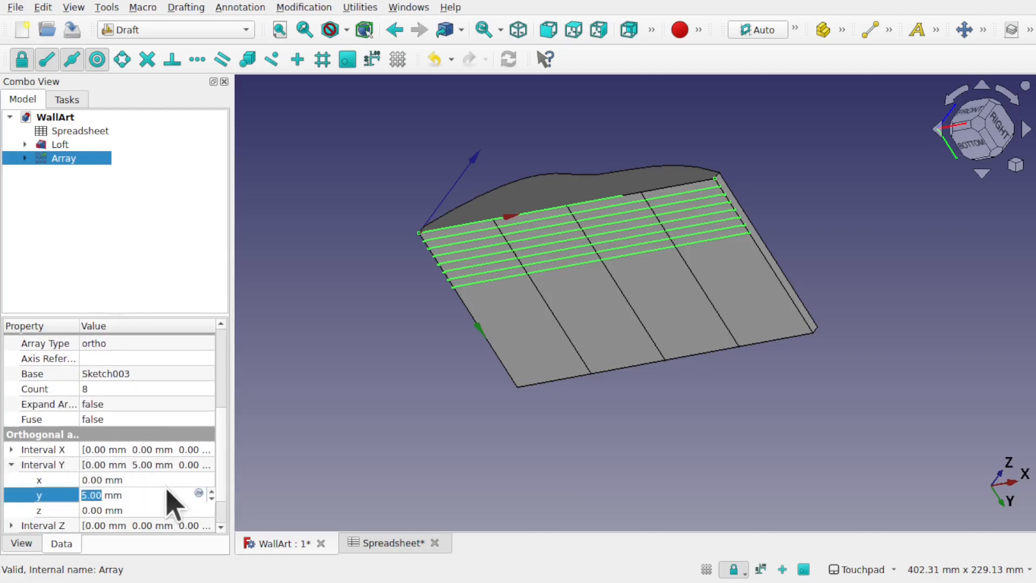
left_click(198, 493)
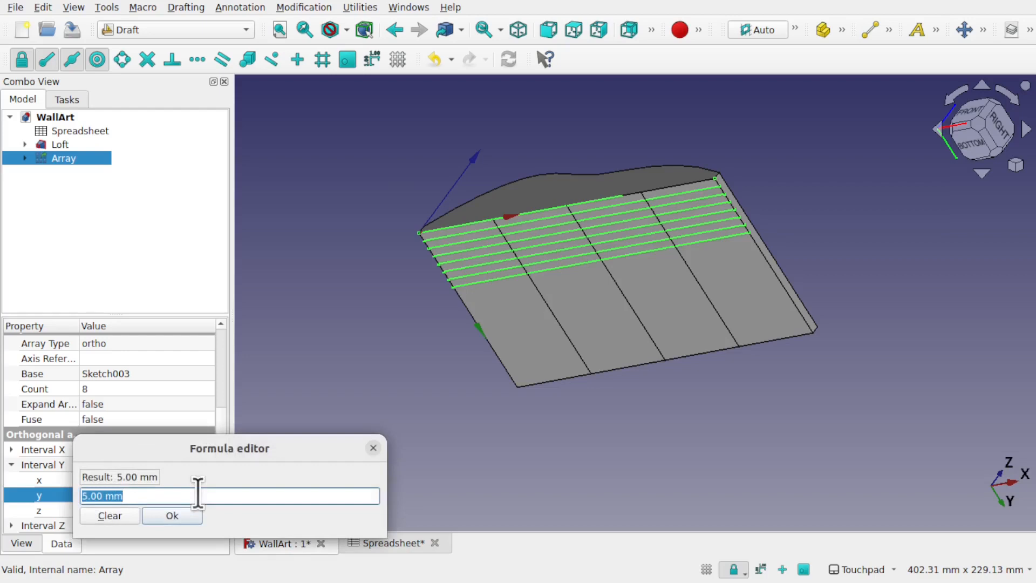
type("spre")
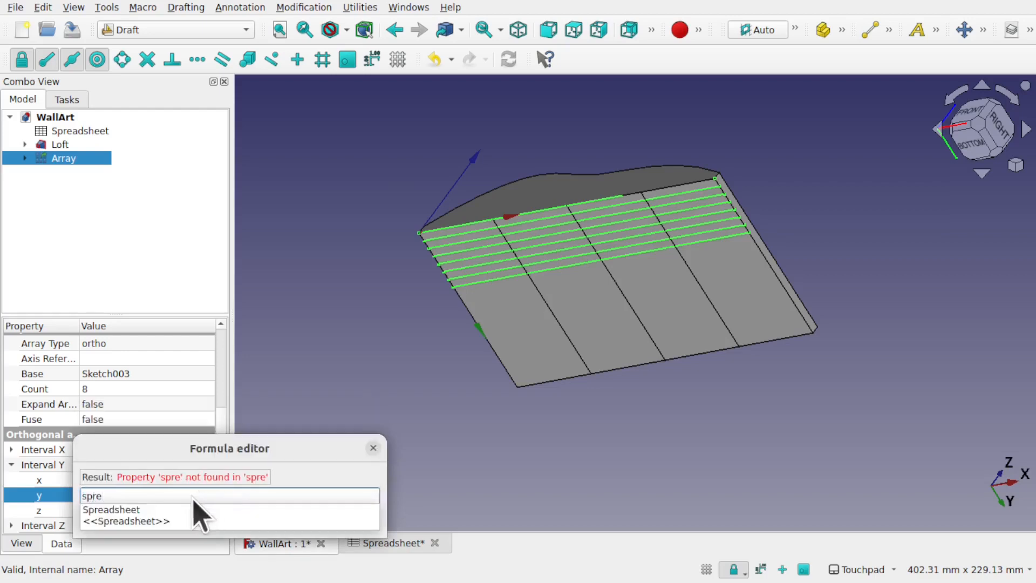
left_click(188, 509)
type("SectionDistance")
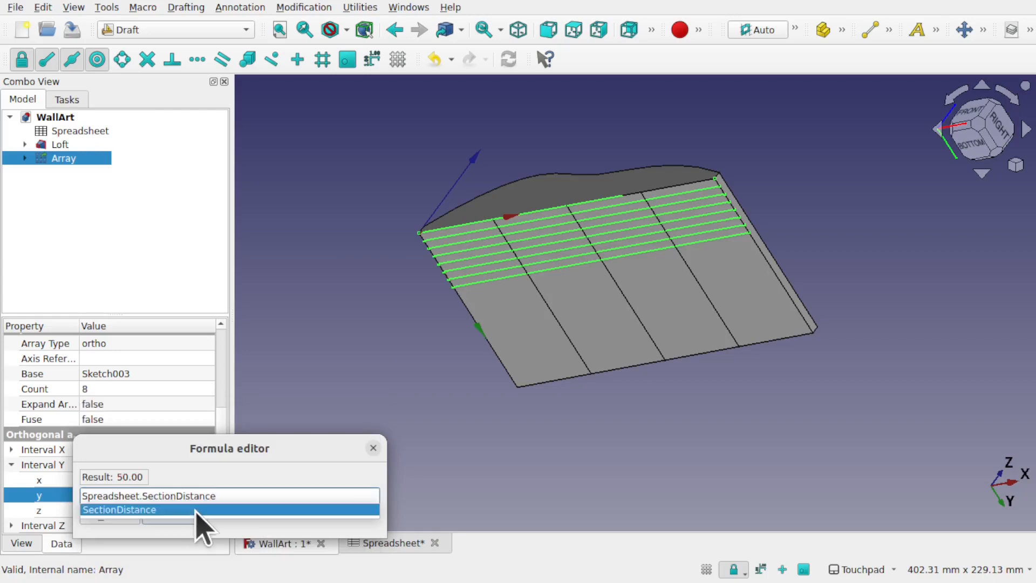
left_click(194, 512)
type("* 2")
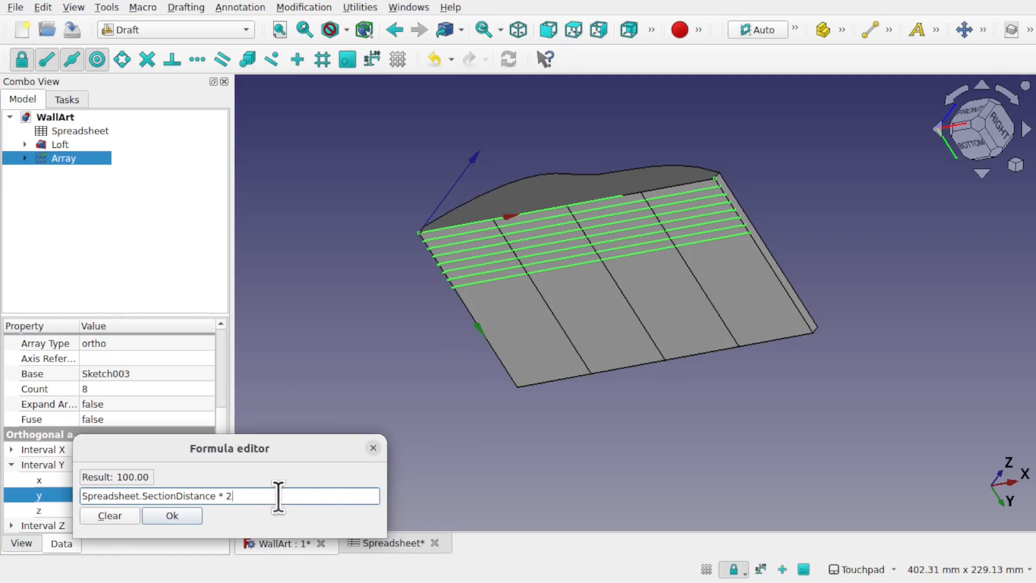
Complete the Y interval expression as (Spreadsheet.SectionDistance * 2)/Count and apply it to the array
type(")")
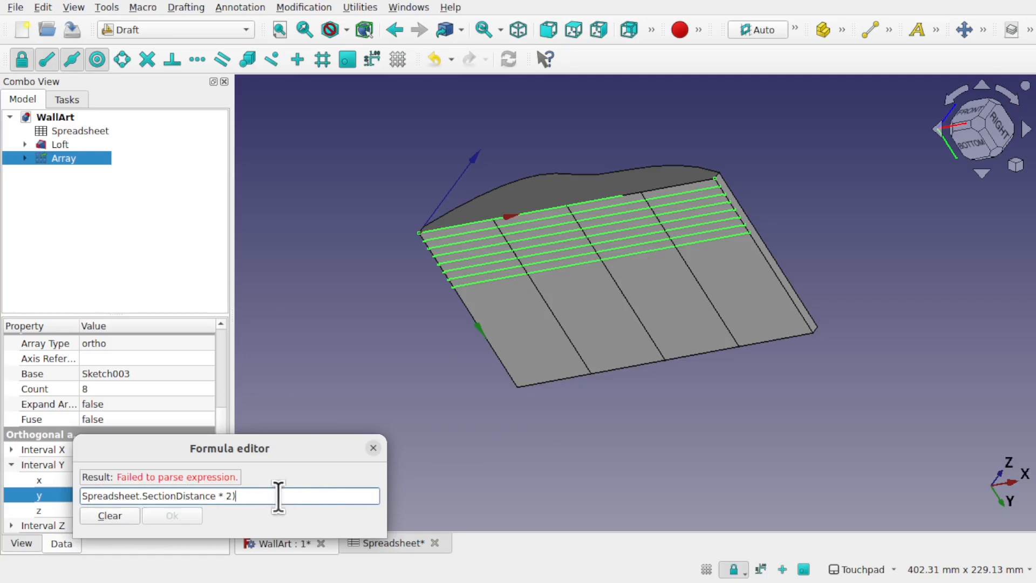
type("(")
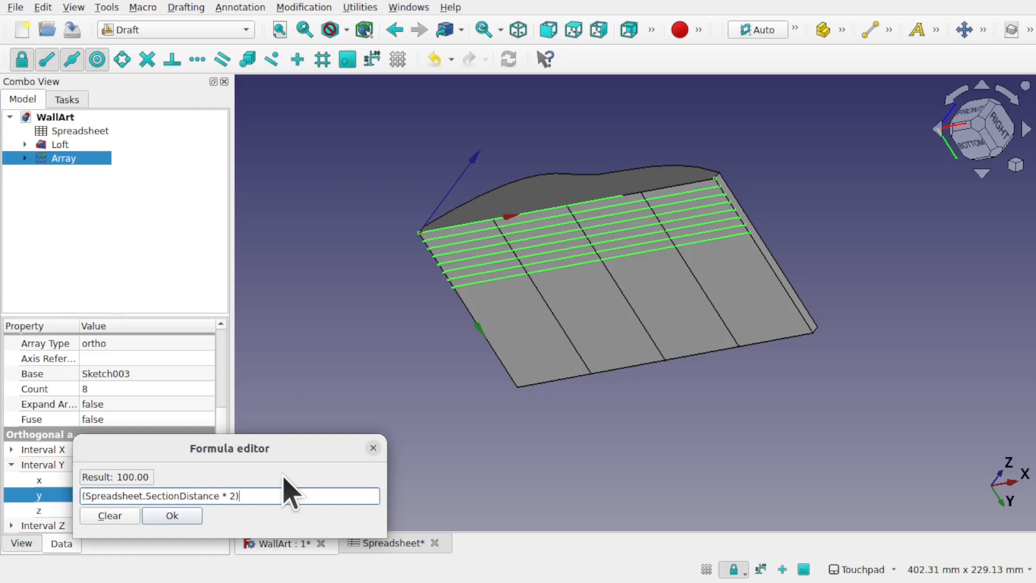
type("/")
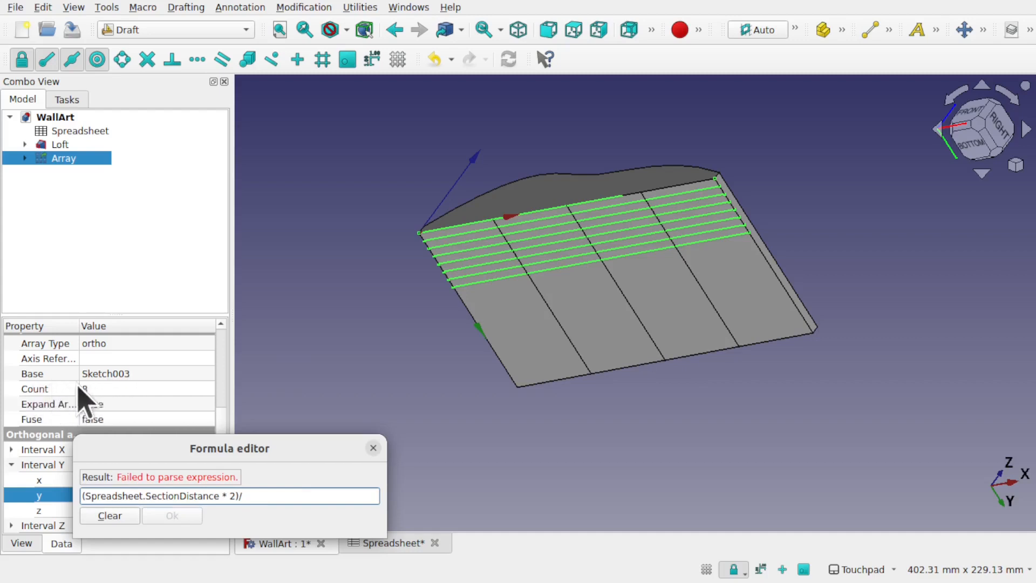
type("co")
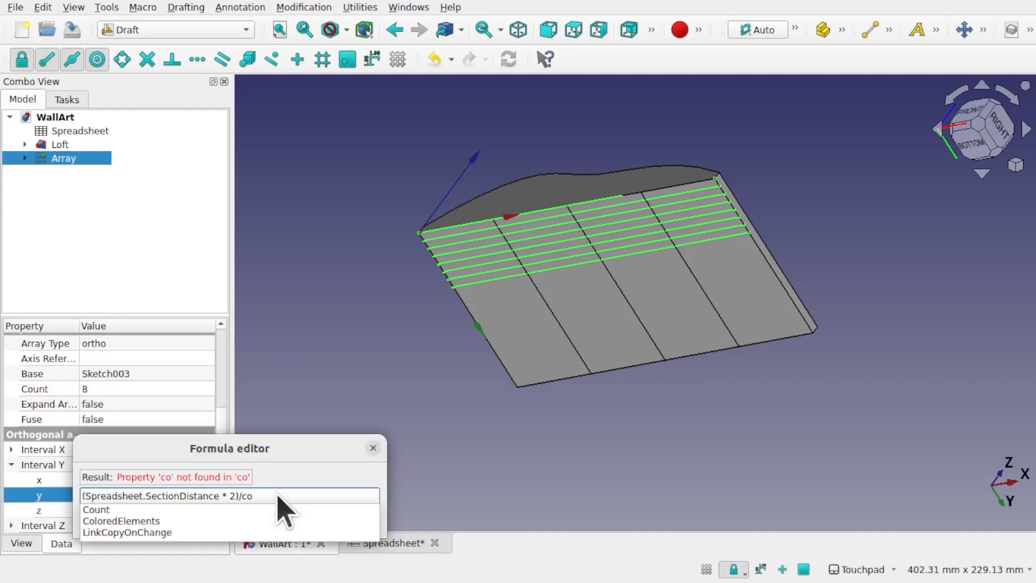
type("u")
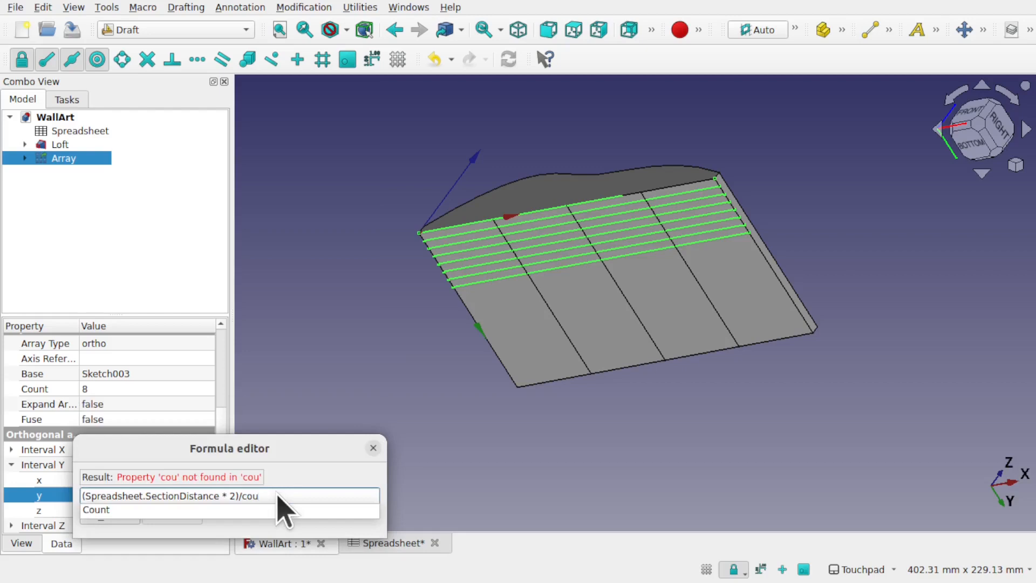
left_click(104, 511)
left_click(172, 515)
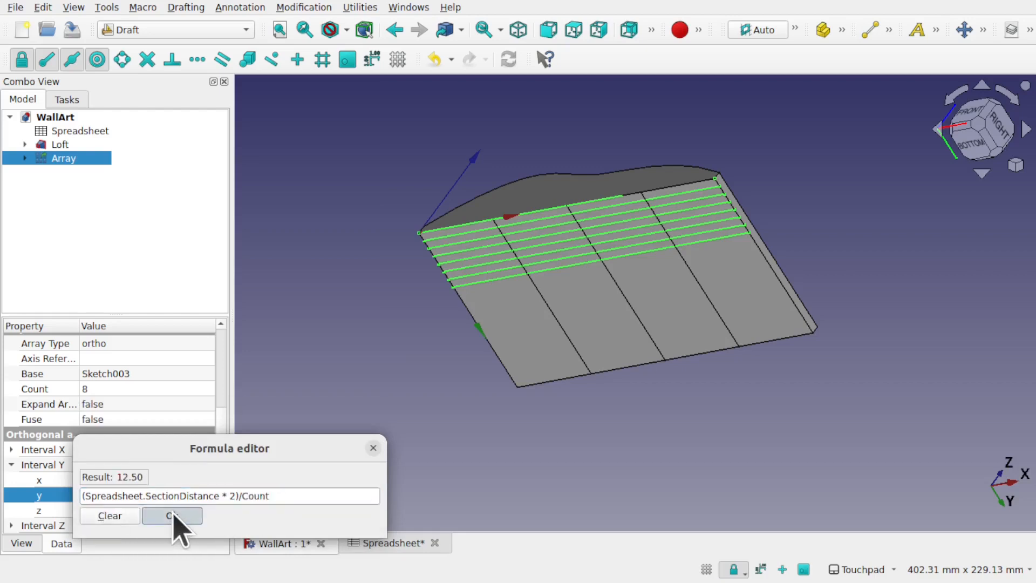
left_click(397, 398)
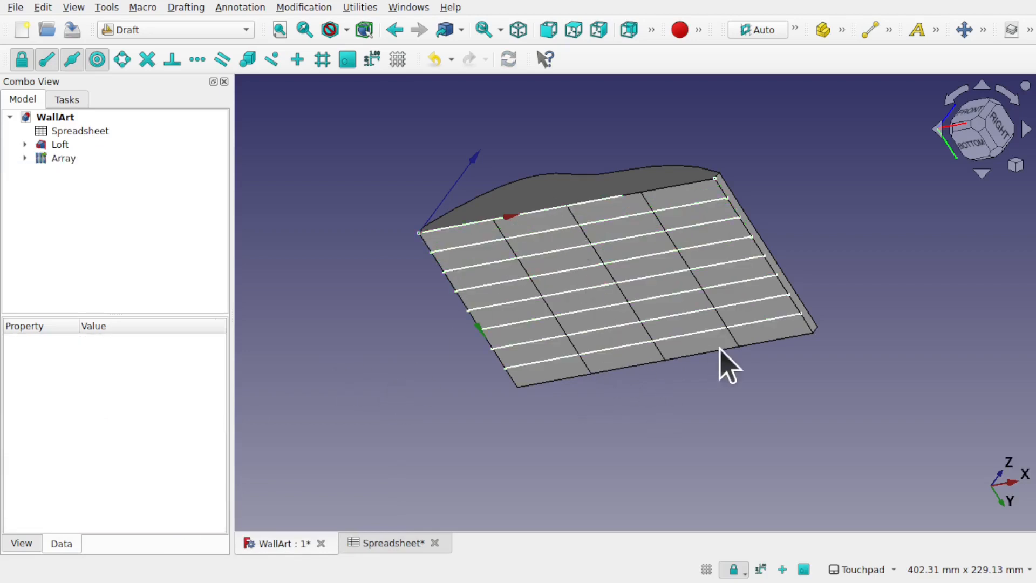
Change the divisor in the array's Y interval expression to (Count-1), giving Spreadsheet.SectionDistance * 2 / (Count-1)
left_click(46, 160)
left_click(24, 159)
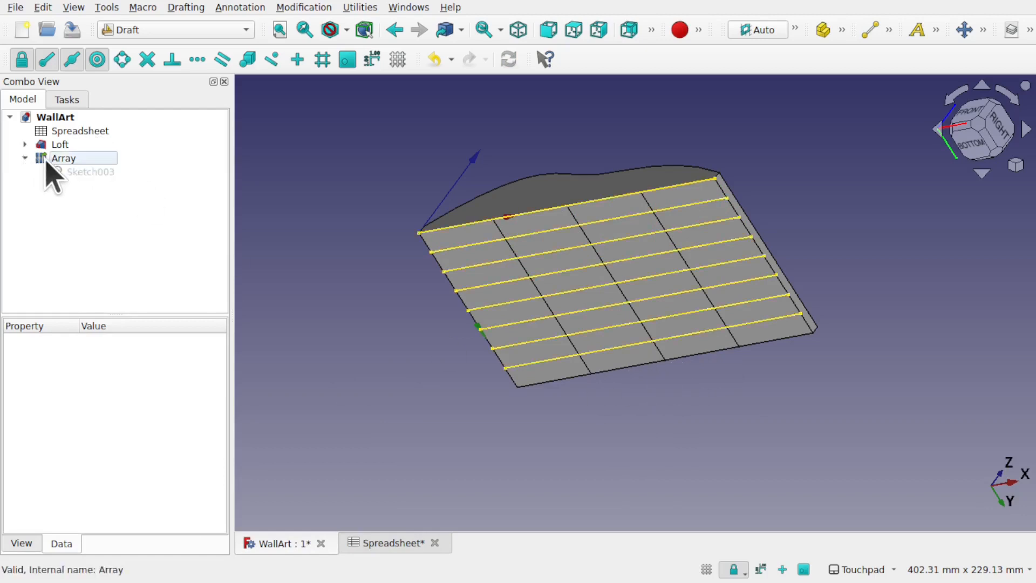
left_click(22, 157)
left_click(23, 158)
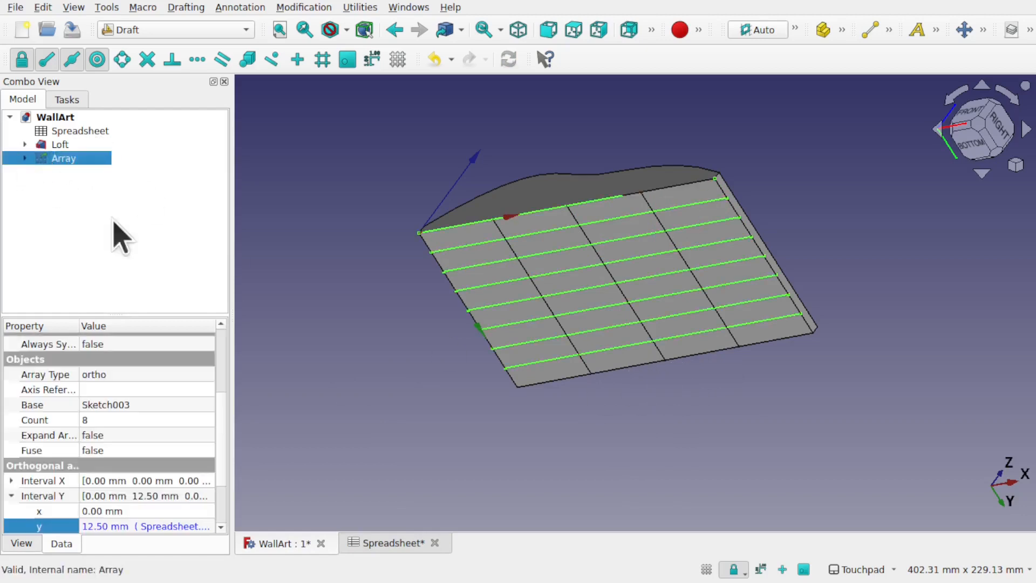
left_click(200, 517)
left_click(201, 523)
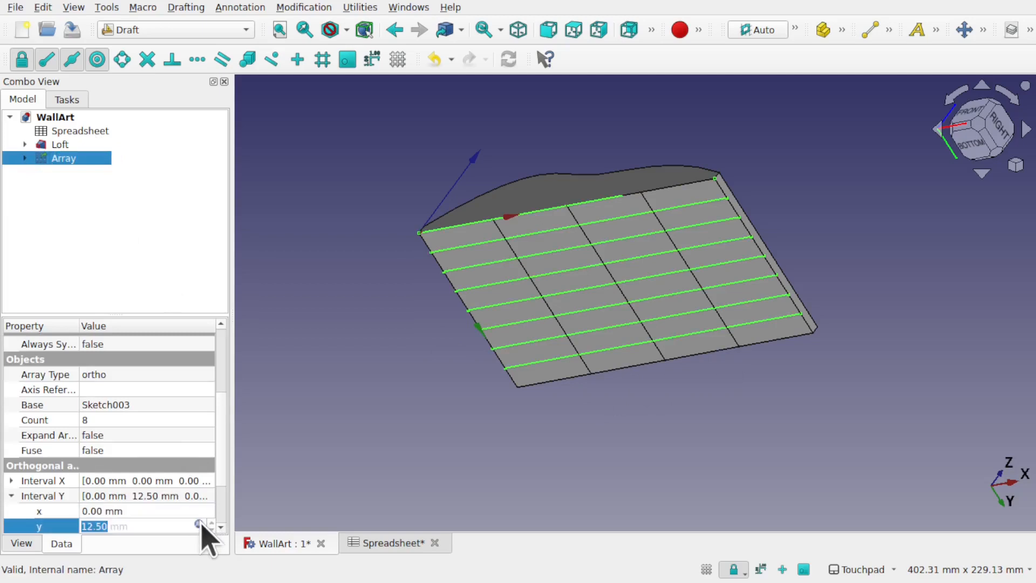
left_click(199, 523)
left_click(243, 527)
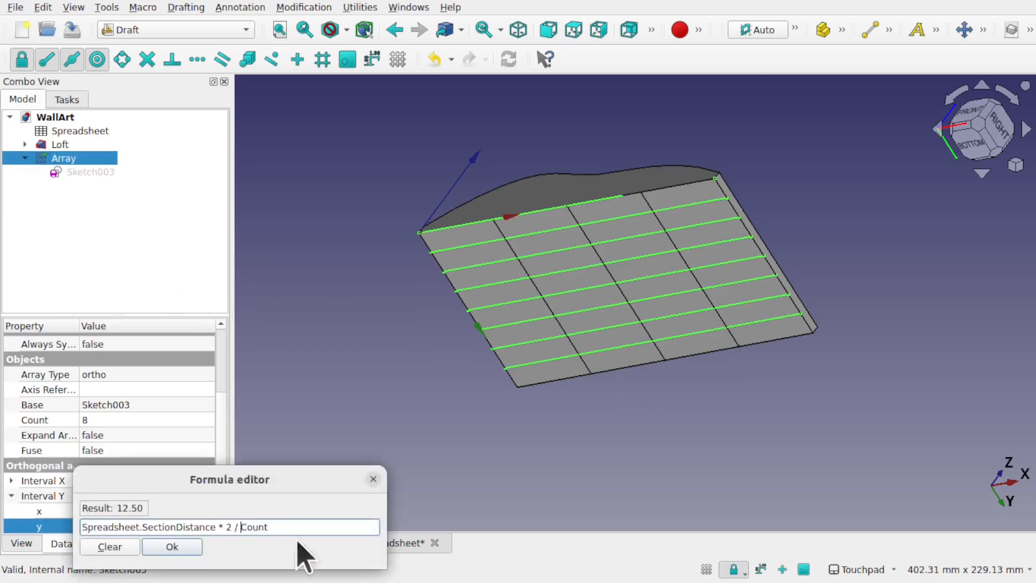
type("(")
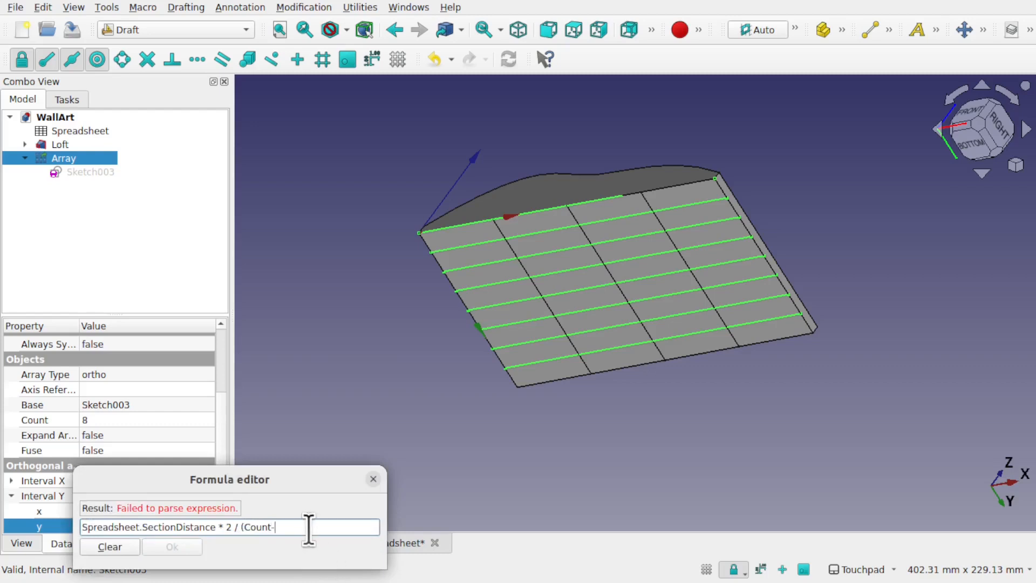
type(")")
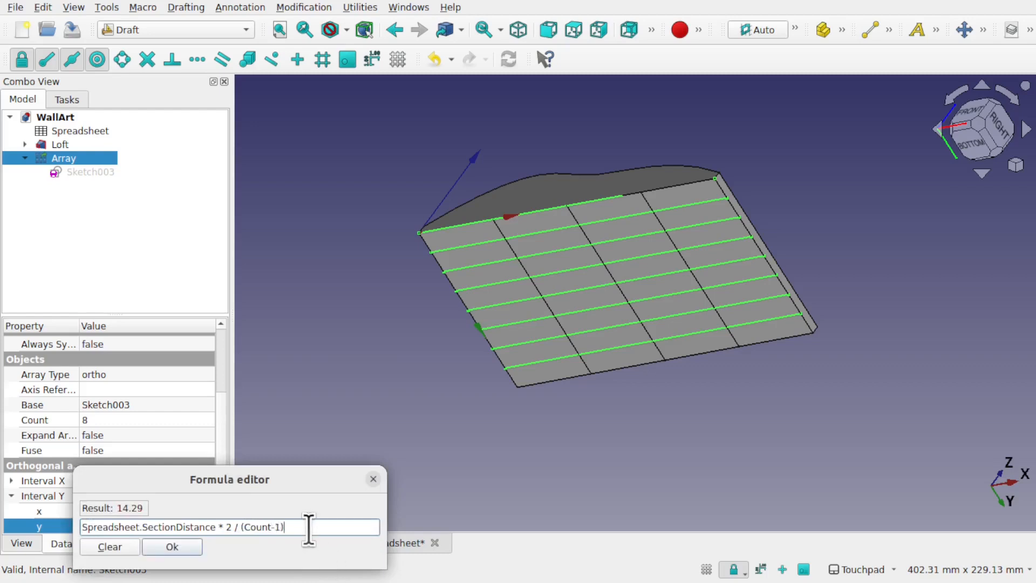
key("Return")
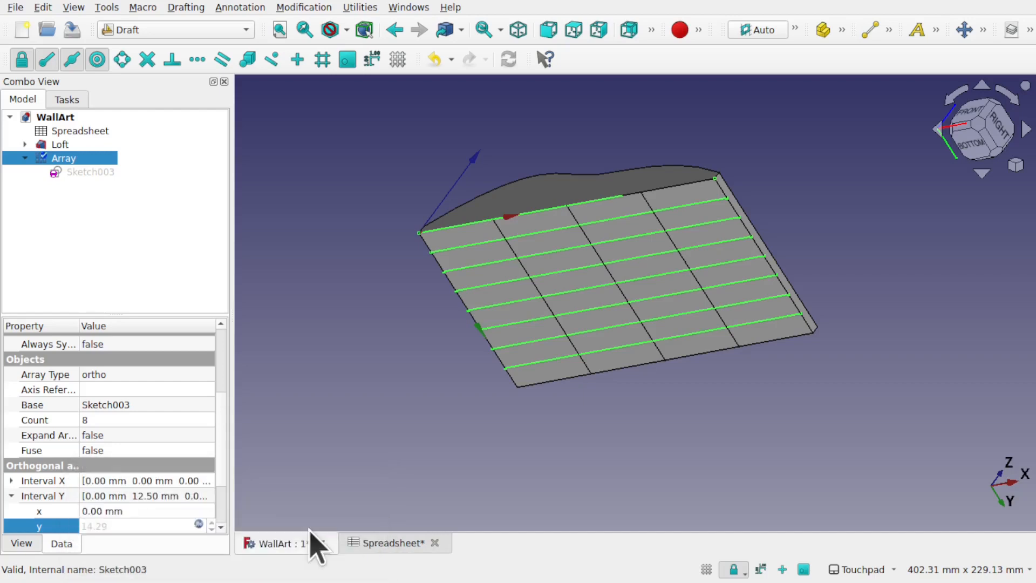
left_click(385, 469)
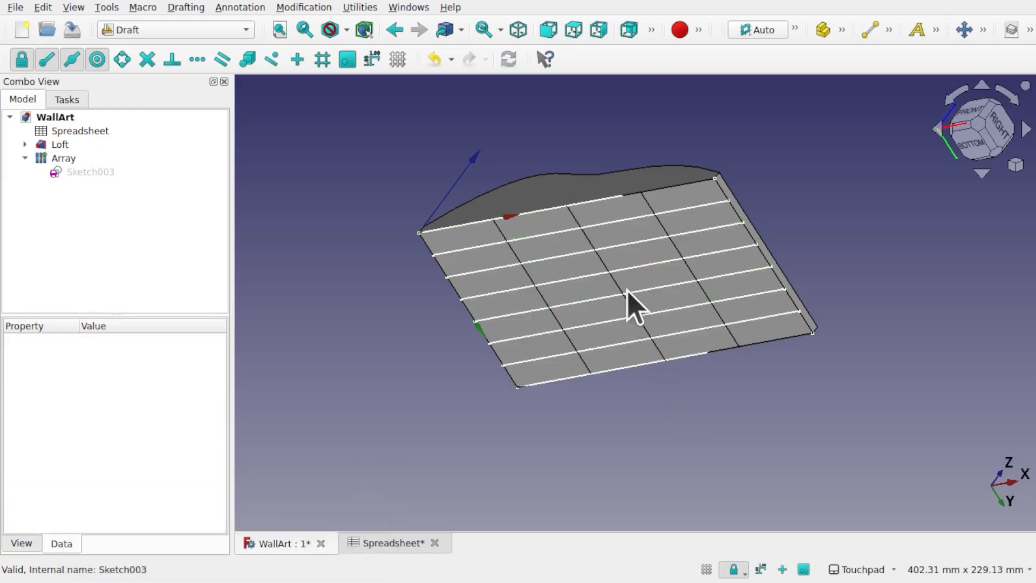
Switch to the Part workbench and extrude the line array 200 mm along the custom Z direction (0, 0, 1)
left_click(63, 157)
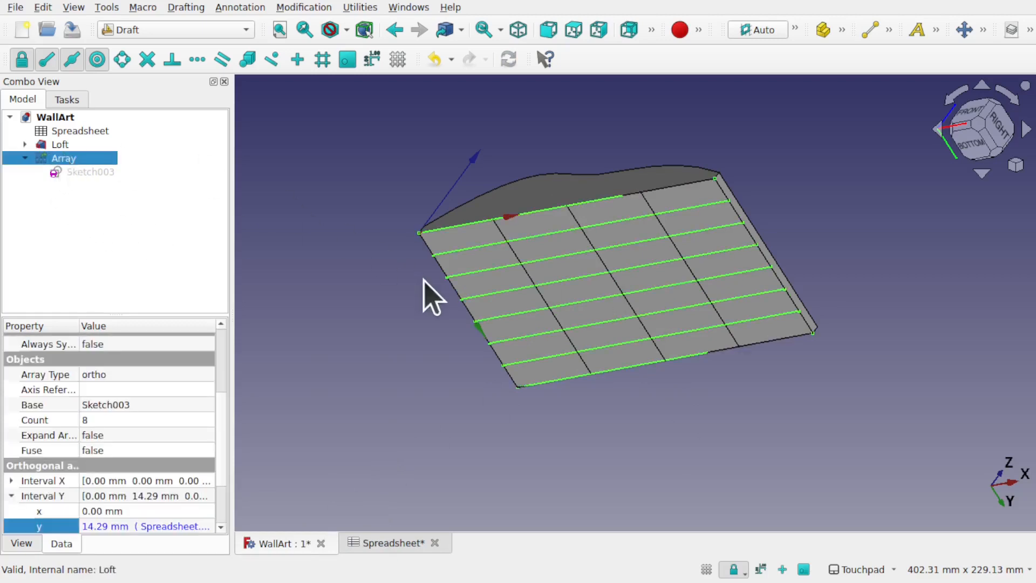
left_click(160, 33)
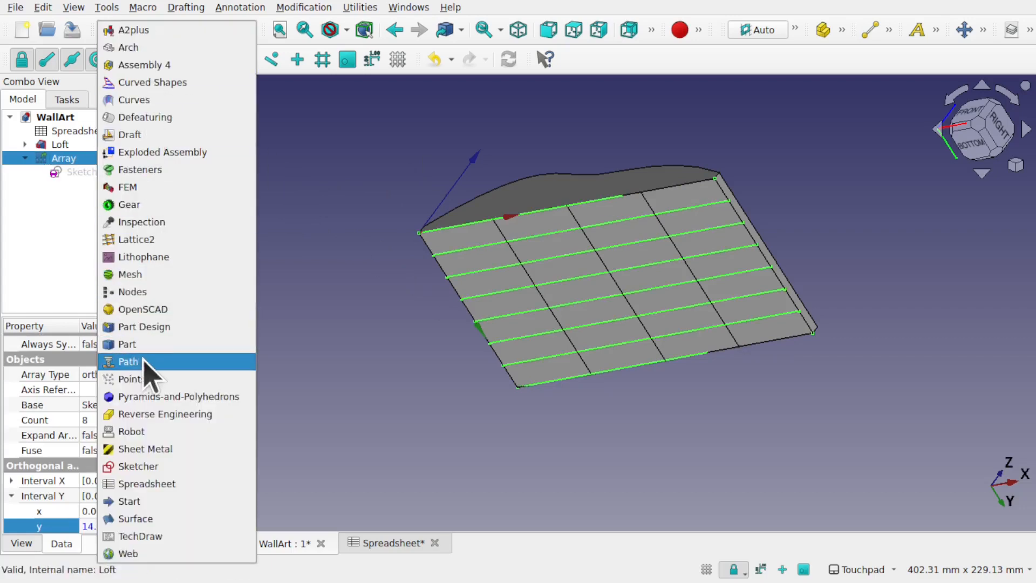
left_click(161, 345)
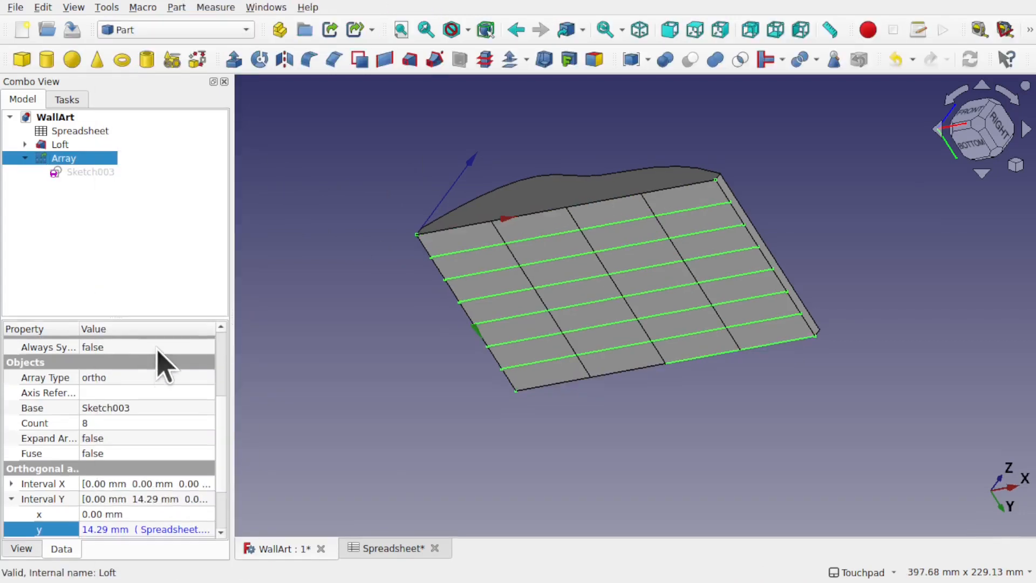
left_click(234, 59)
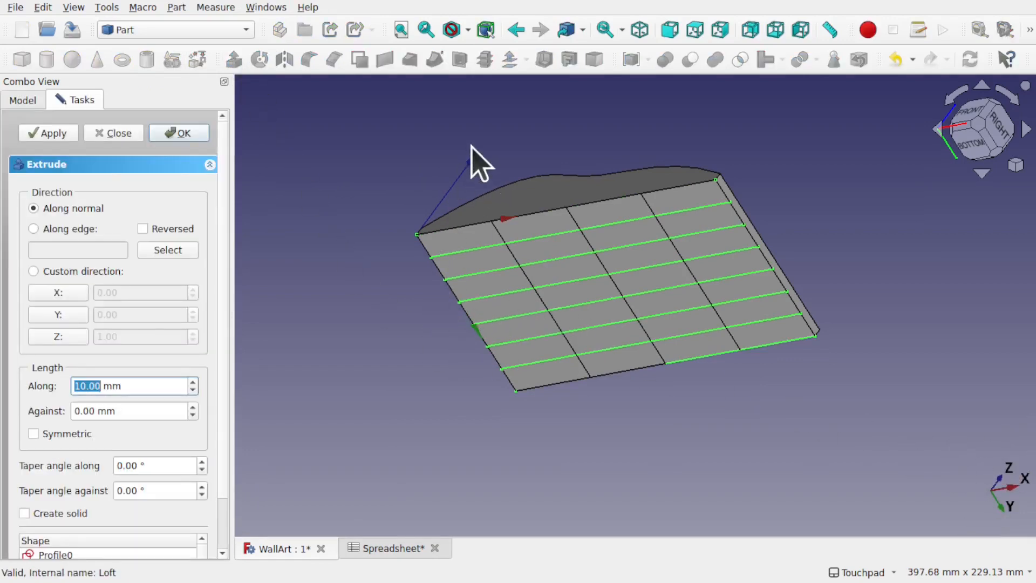
left_click(58, 336)
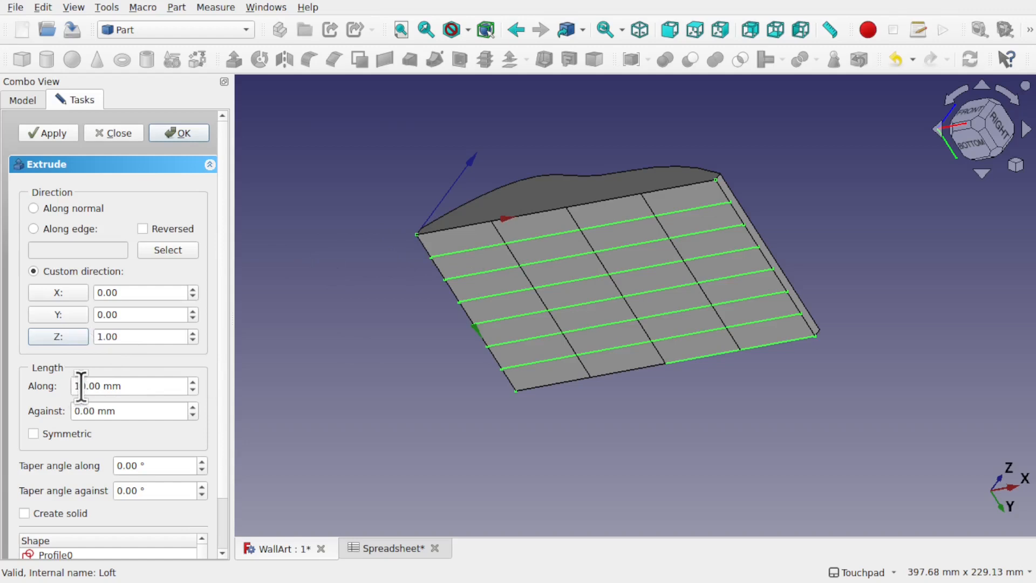
left_click_drag(80, 387, 70, 386)
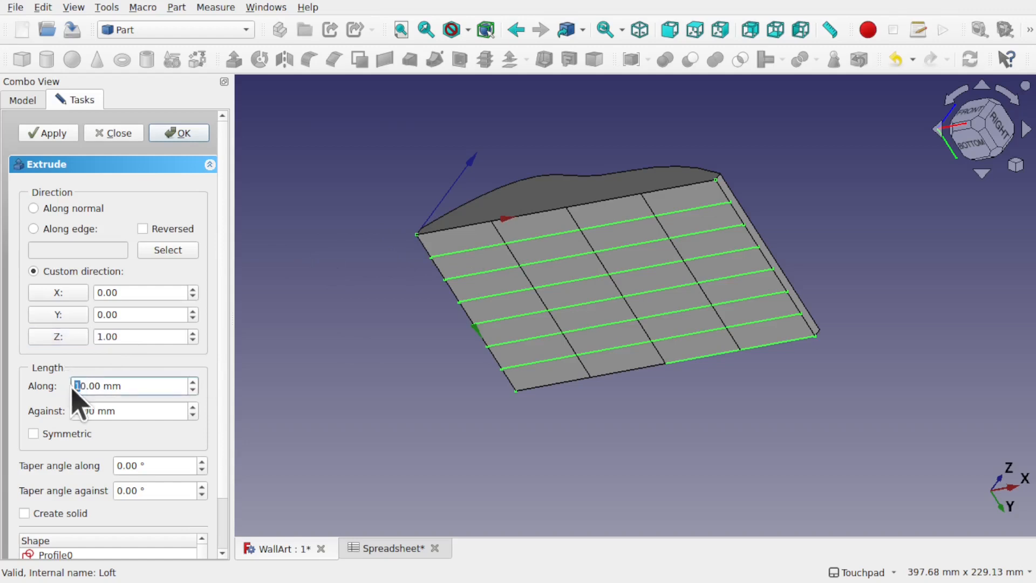
type("20")
key("Return")
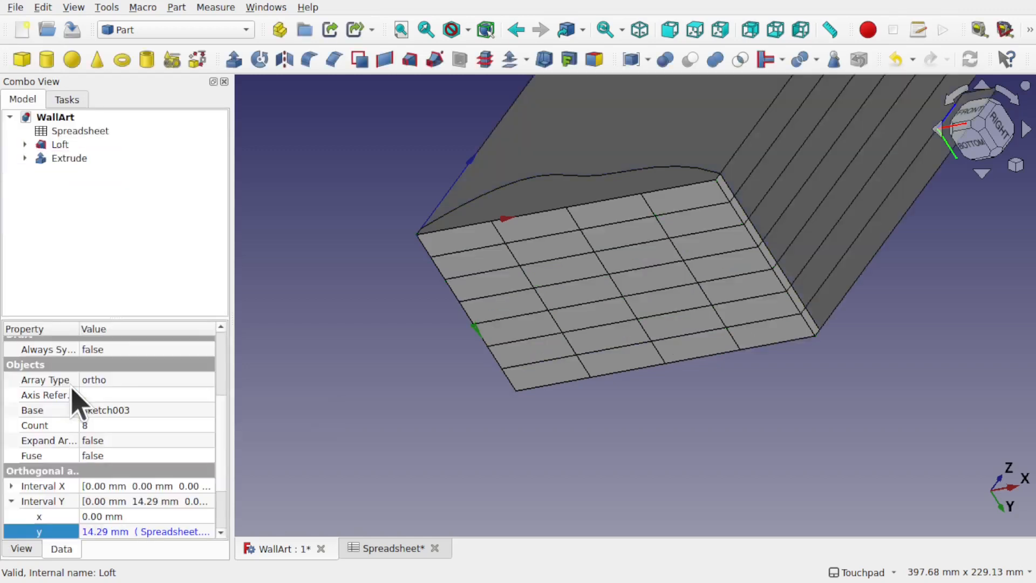
Set the forward length of the array's extrusion to 100 mm and clear the selection
left_click(347, 272)
left_click_drag(564, 241, 487, 416, "shift")
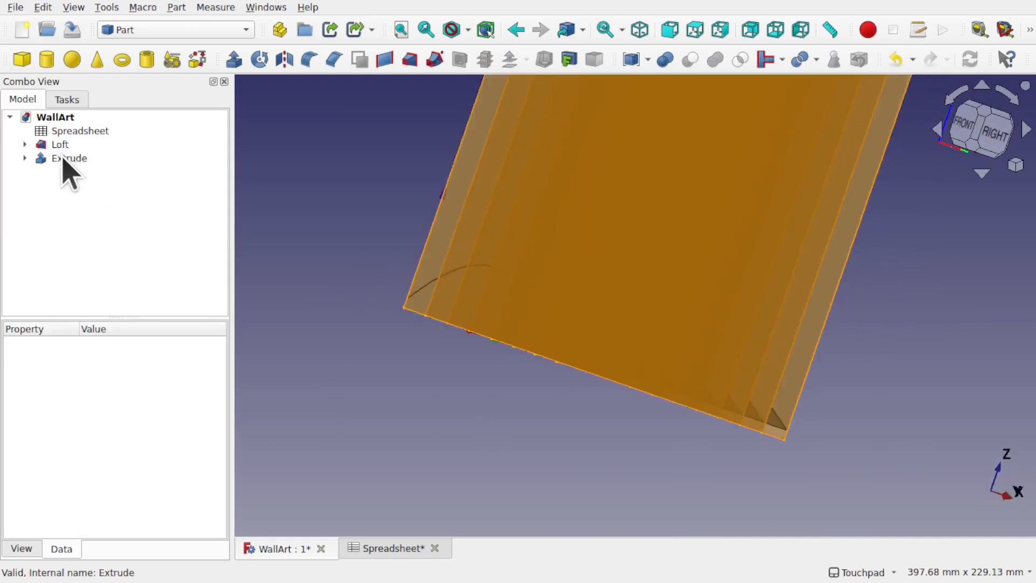
left_click(64, 158)
left_click(105, 465)
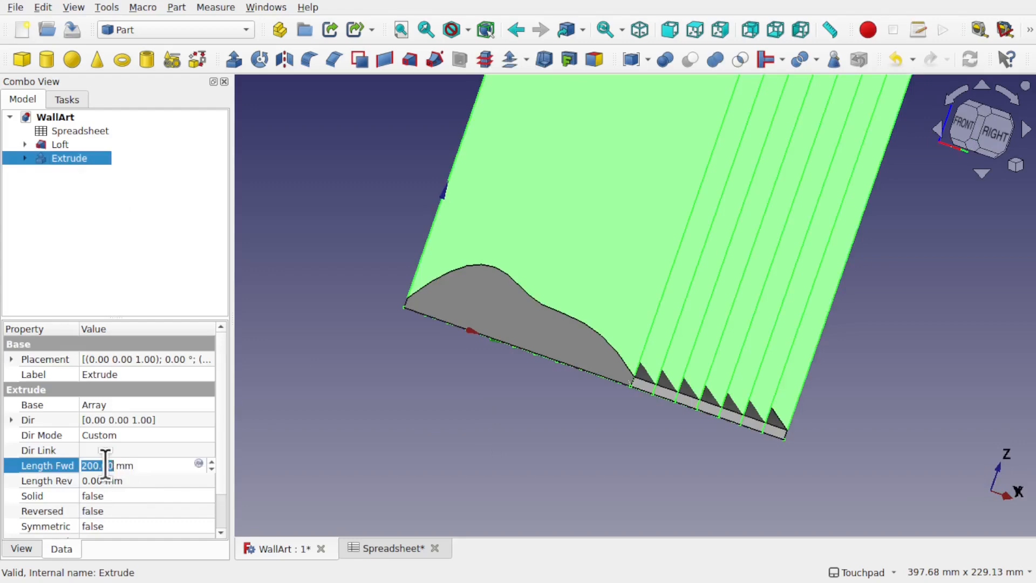
key("Return")
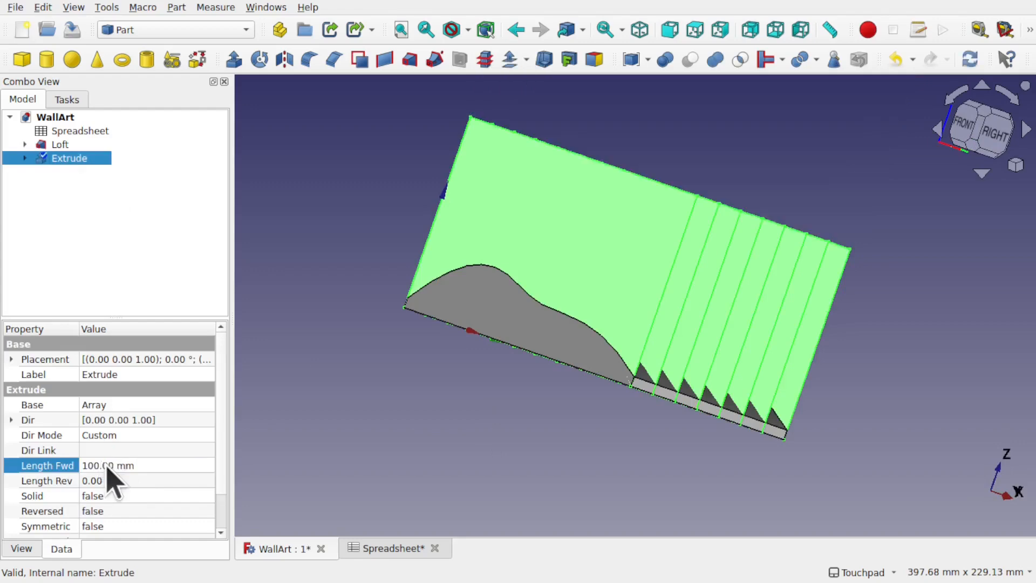
left_click_drag(677, 363, 615, 322, "alt")
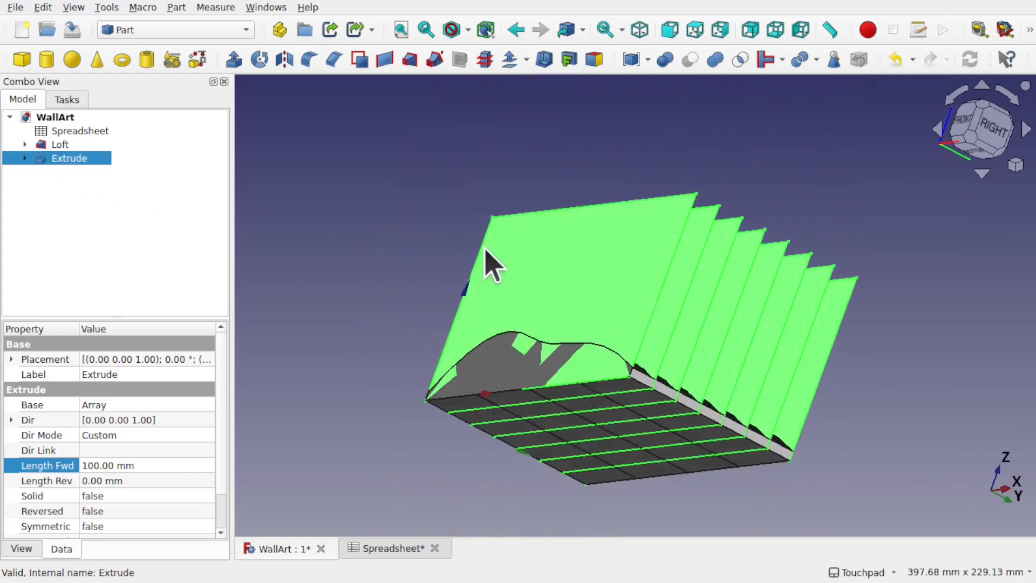
left_click_drag(600, 278, 571, 302, "alt")
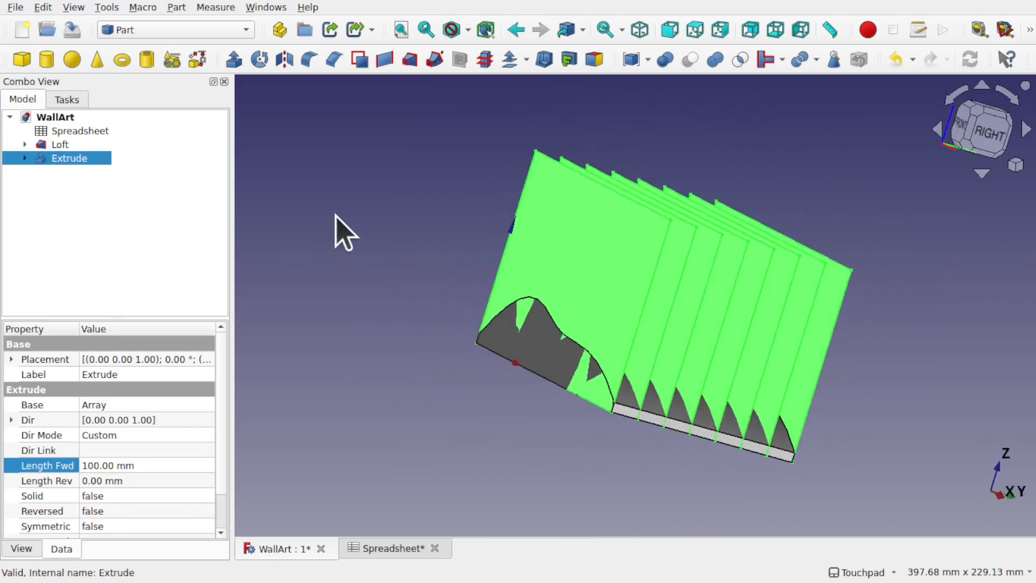
left_click(336, 216)
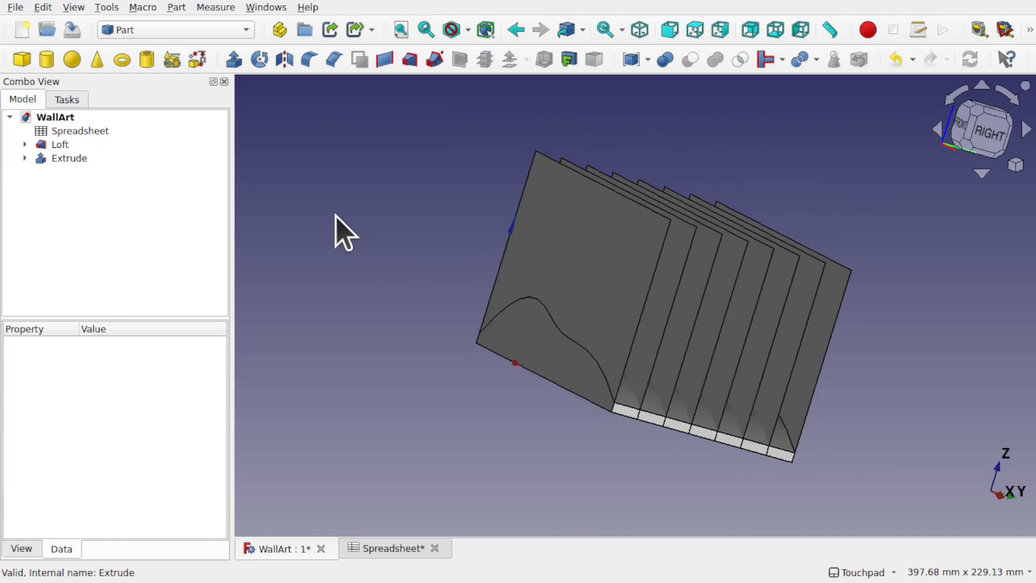
Create a Boolean intersection of the Loft and the Extrude so the sheets are trimmed to the loft's shape
left_click(68, 145)
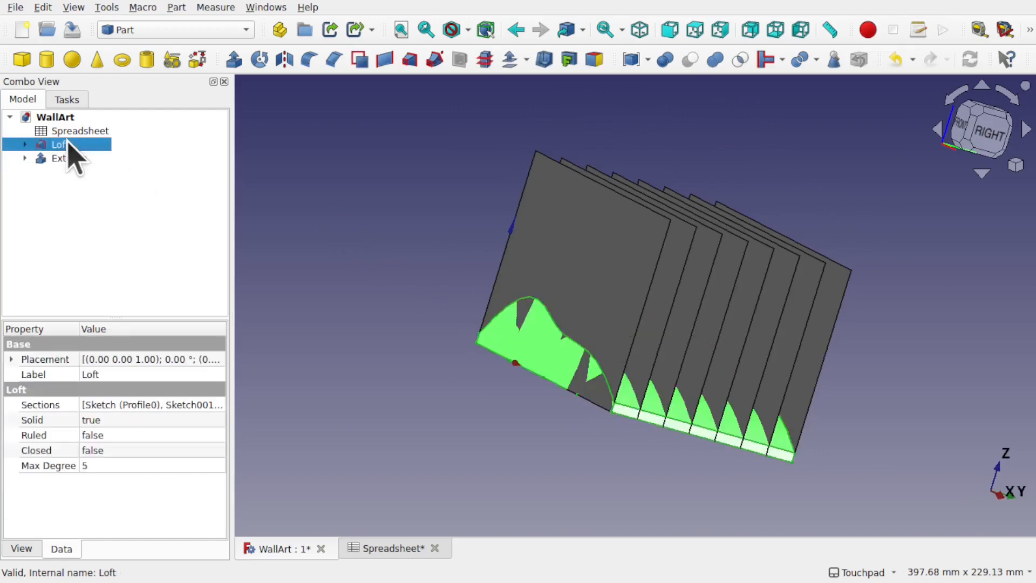
left_click(77, 159, "ctrl")
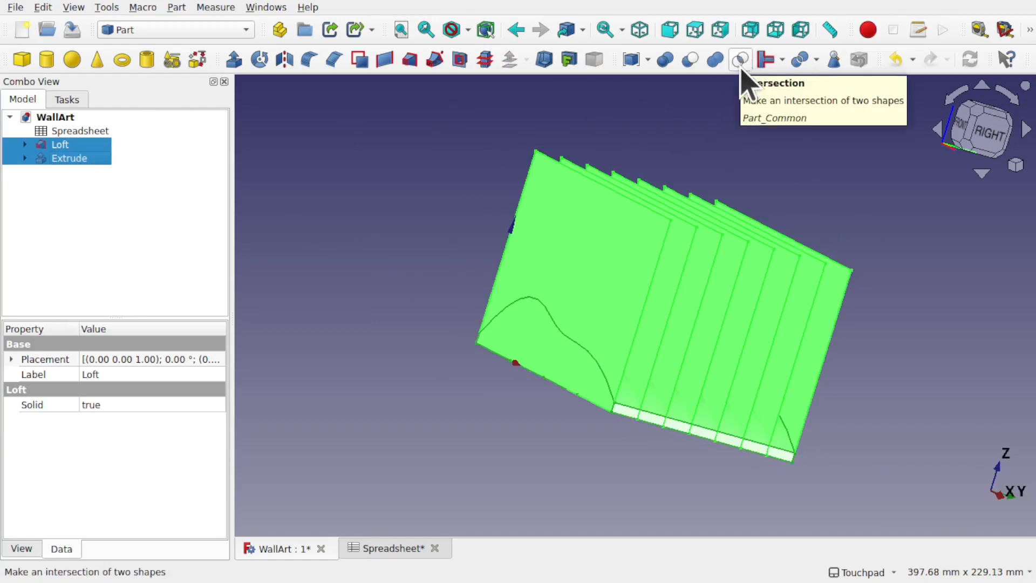
left_click(176, 7)
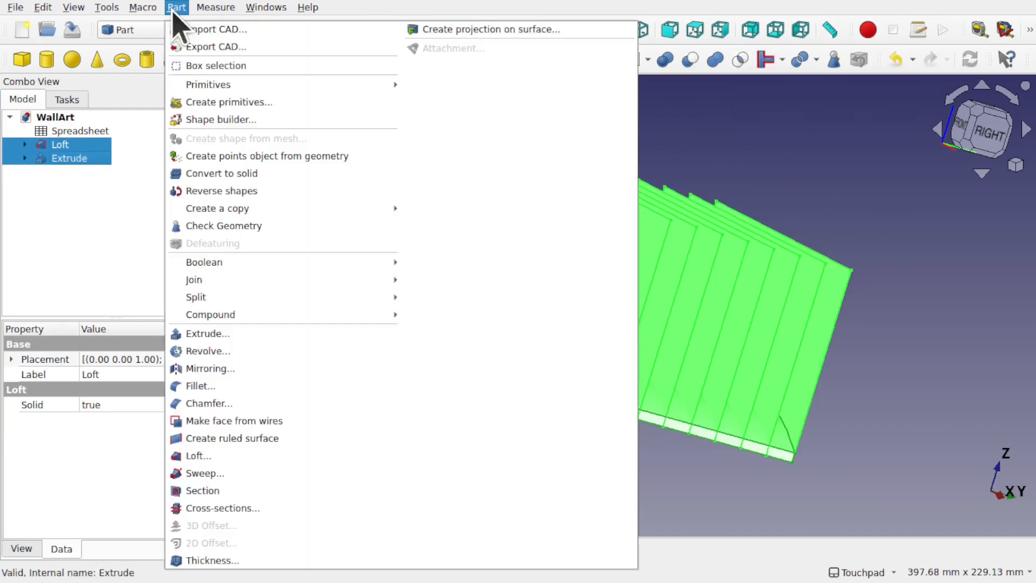
mouse_move(276, 265)
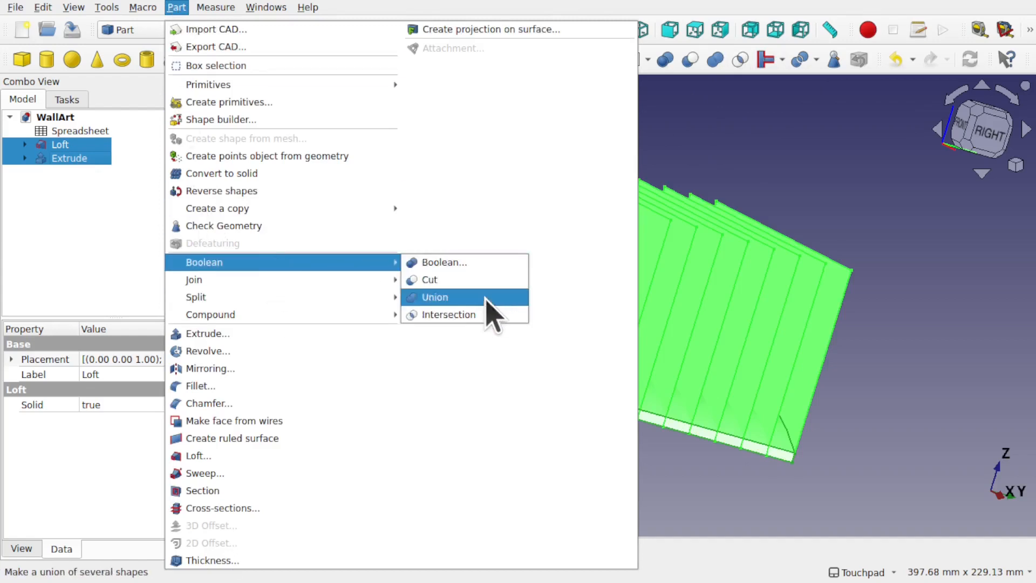
left_click(449, 315)
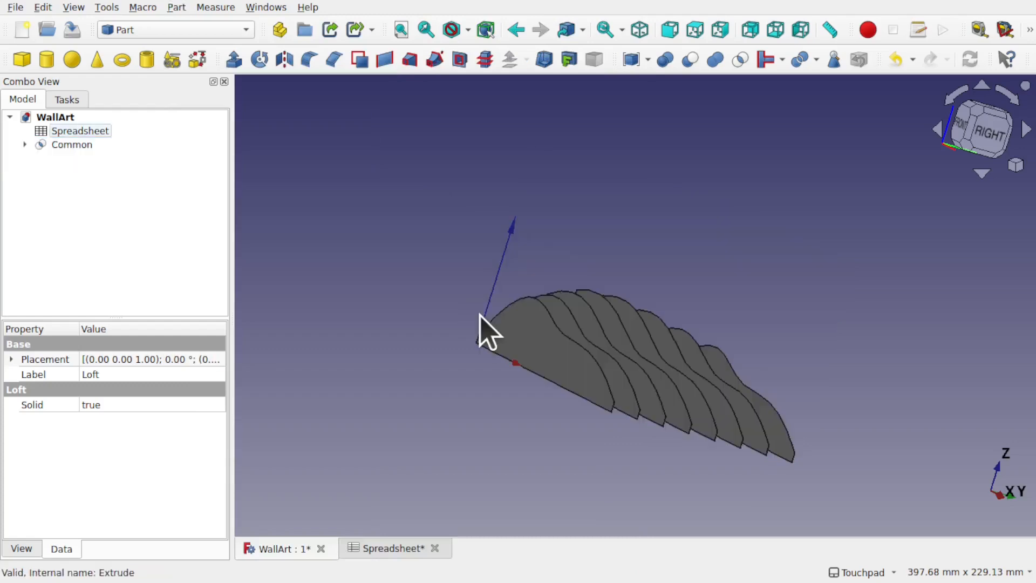
left_click_drag(592, 330, 605, 243, "alt")
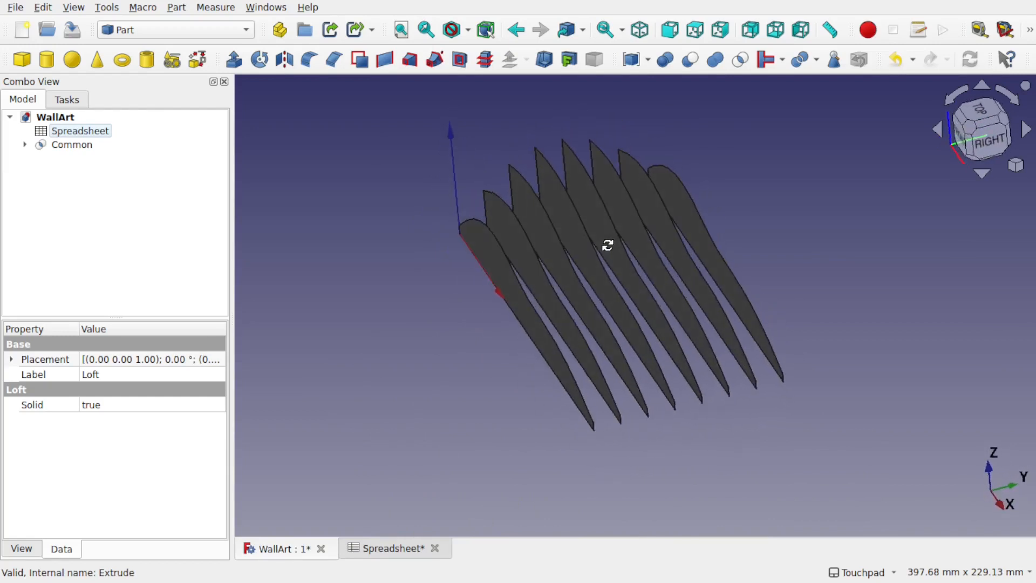
In the spreadsheet, set Profile1 Point0 to 20, Profile0 Point2 to 5 and Profile1 Point2 to 30, and check the reshaped sheets
double_click(93, 132)
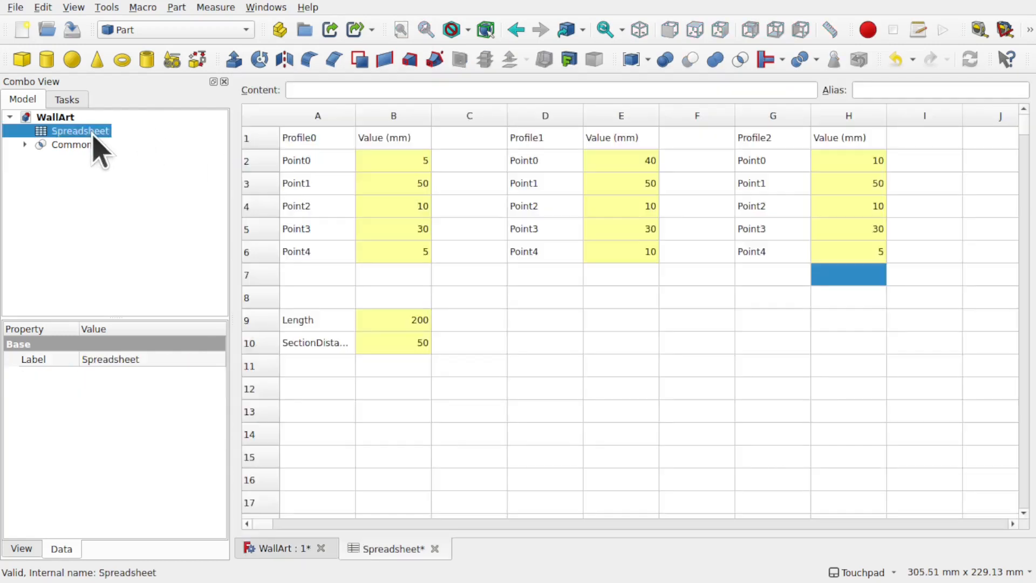
double_click(626, 161)
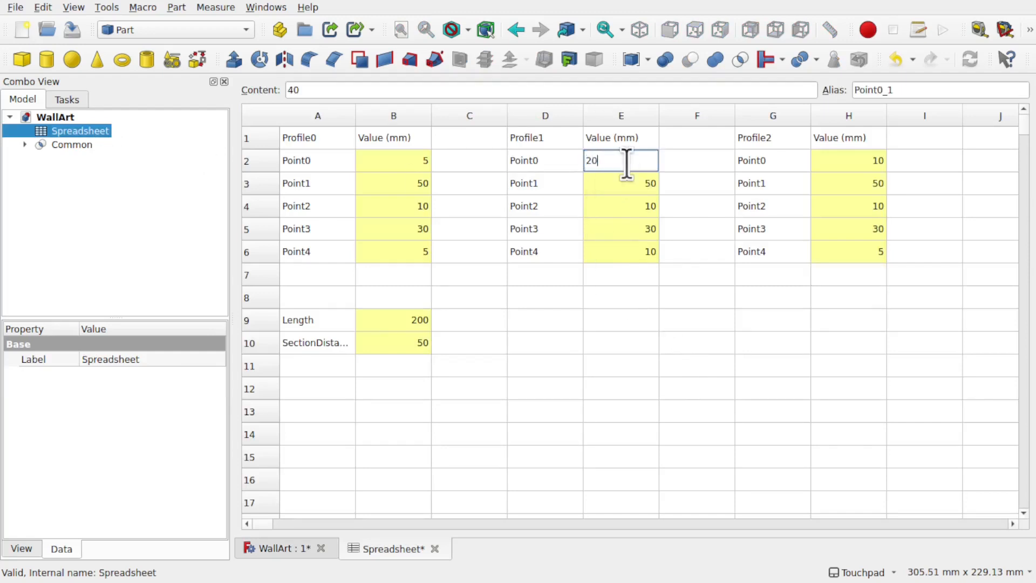
left_click(418, 212)
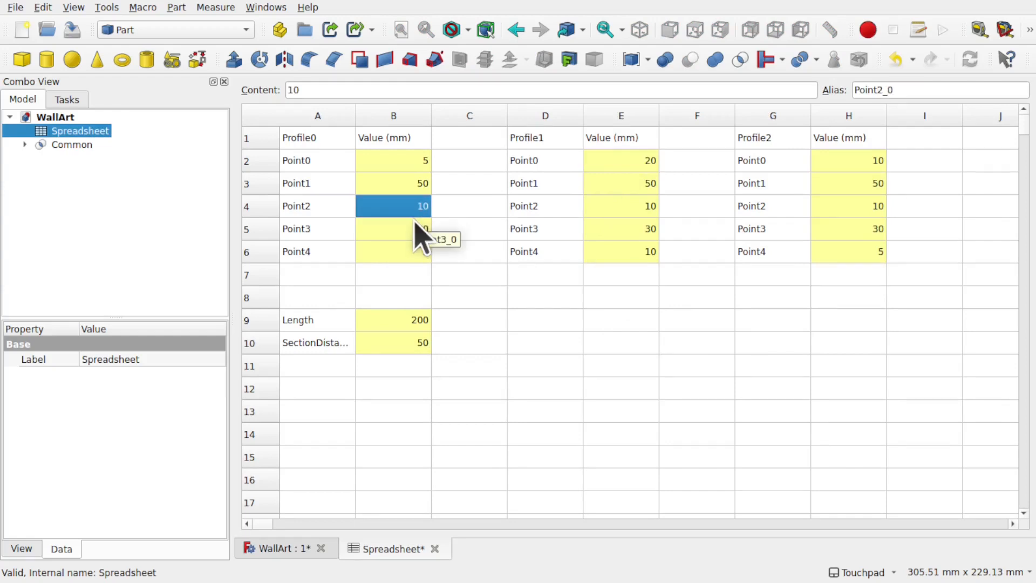
type("5")
left_click(638, 210)
type("3")
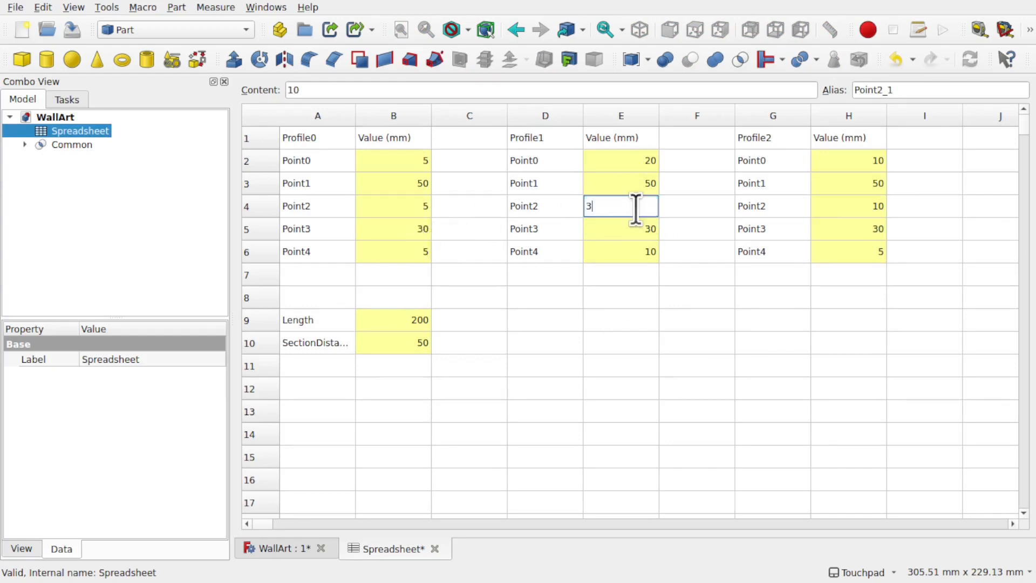
type("0")
left_click(617, 231)
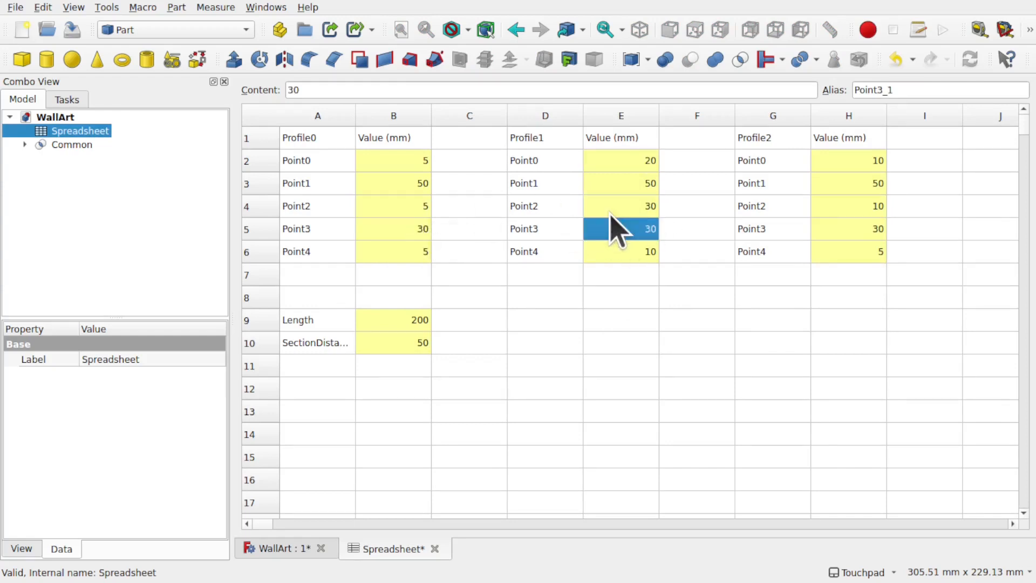
left_click(54, 117)
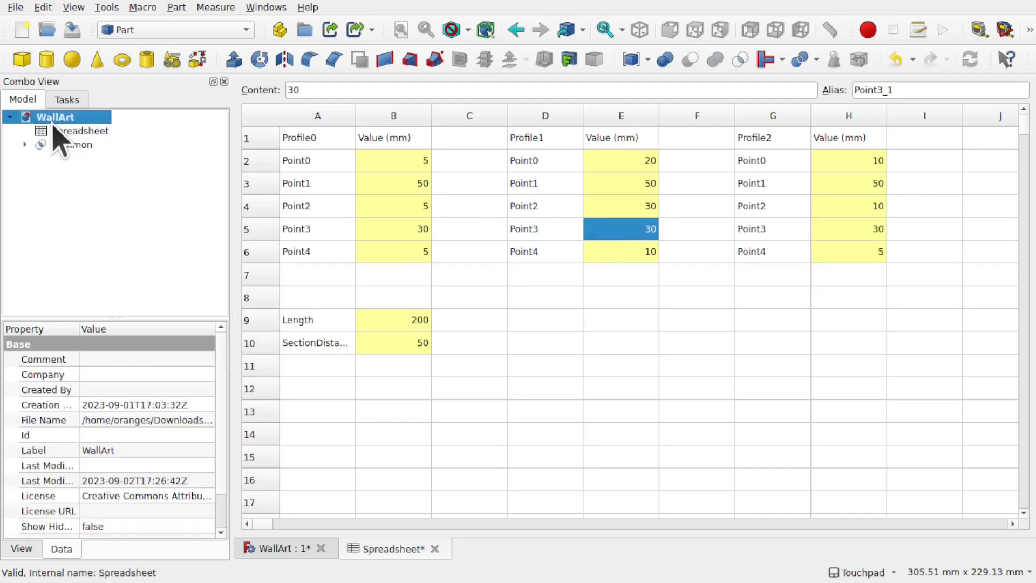
left_click(74, 145)
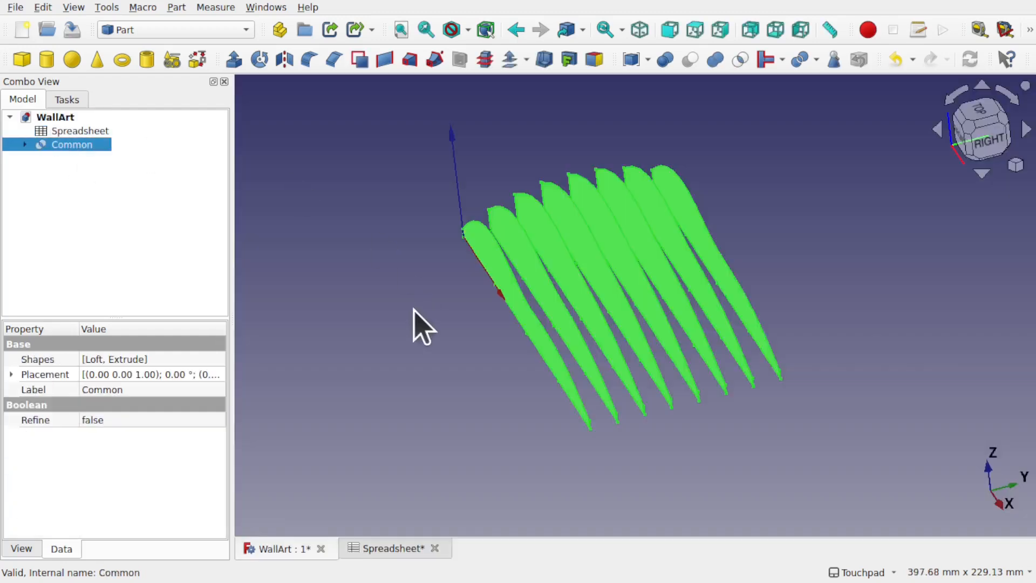
left_click(411, 327)
left_click_drag(509, 352, 612, 347, "alt")
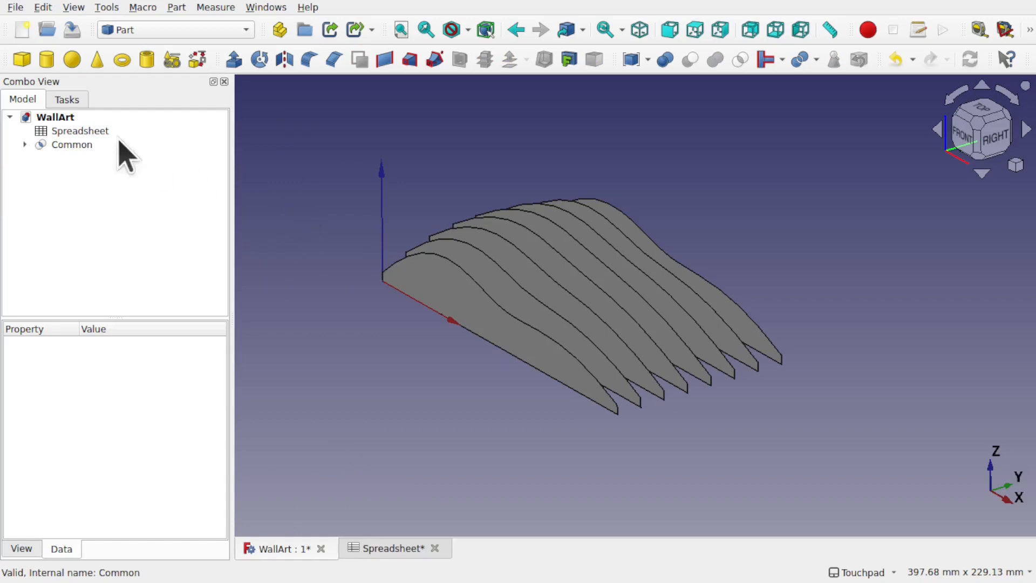
Enable the Skip recomputes option for the WallArt document
left_click(59, 122)
right_click(60, 125)
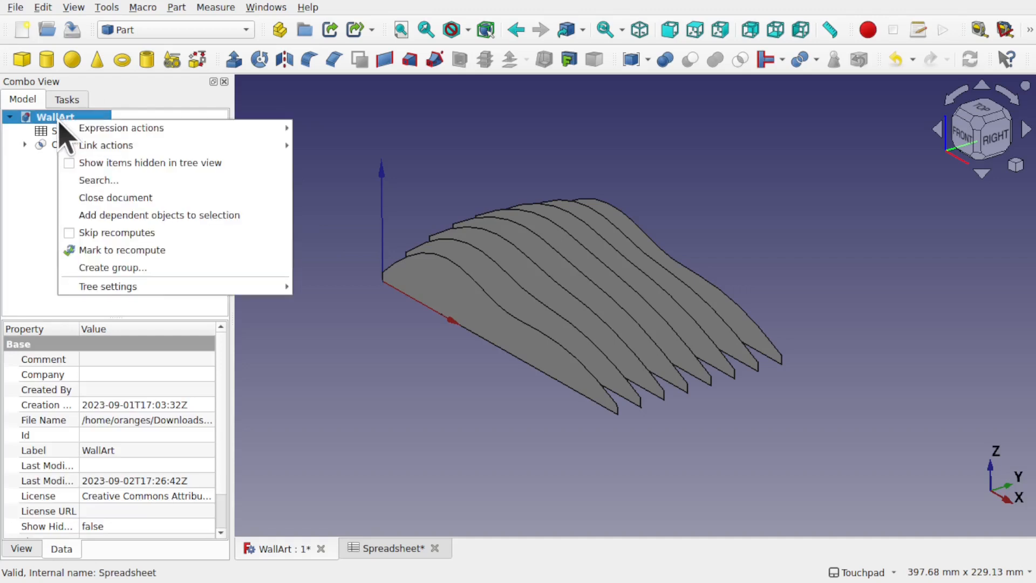
left_click(69, 233)
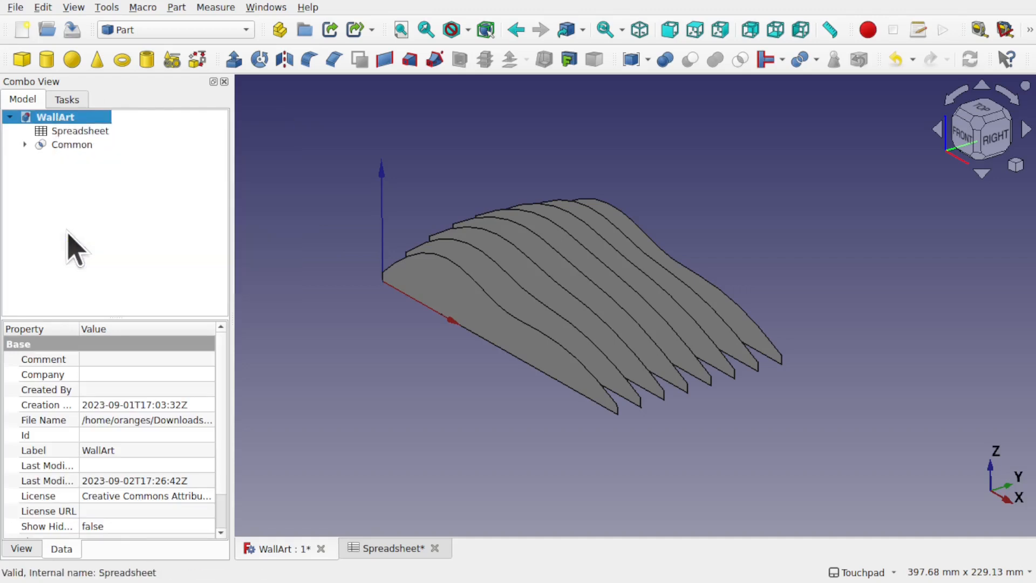
Set the spreadsheet's Point4 values to 40 for Profile0, 30 for Profile1 and 20 for Profile2
double_click(98, 133)
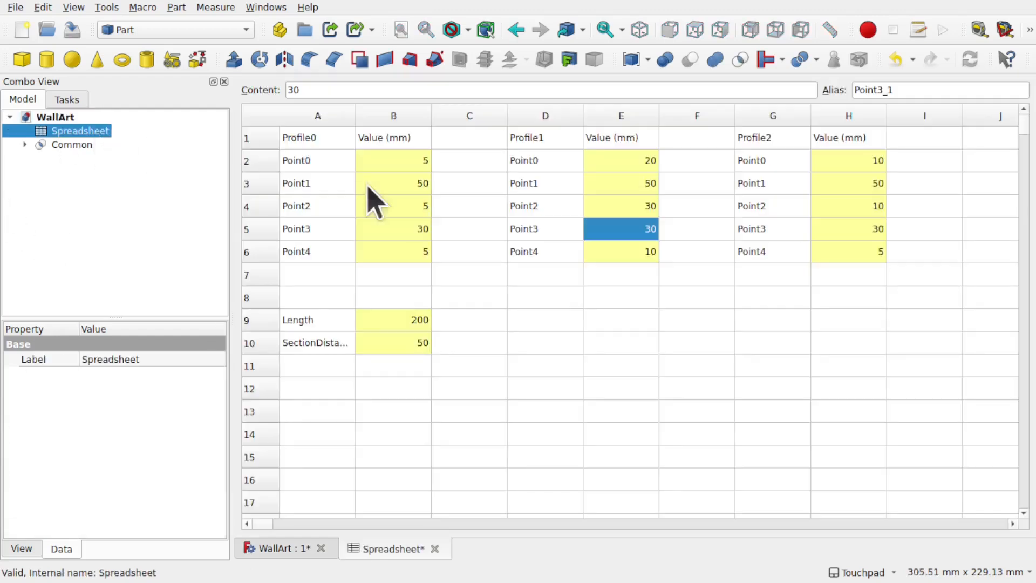
left_click(418, 255)
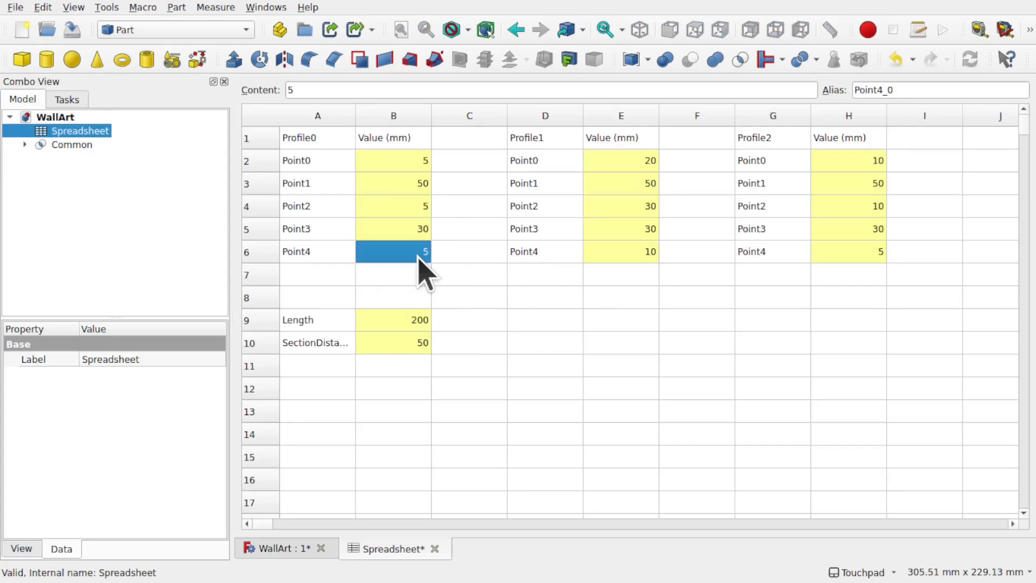
type("40")
left_click(622, 255)
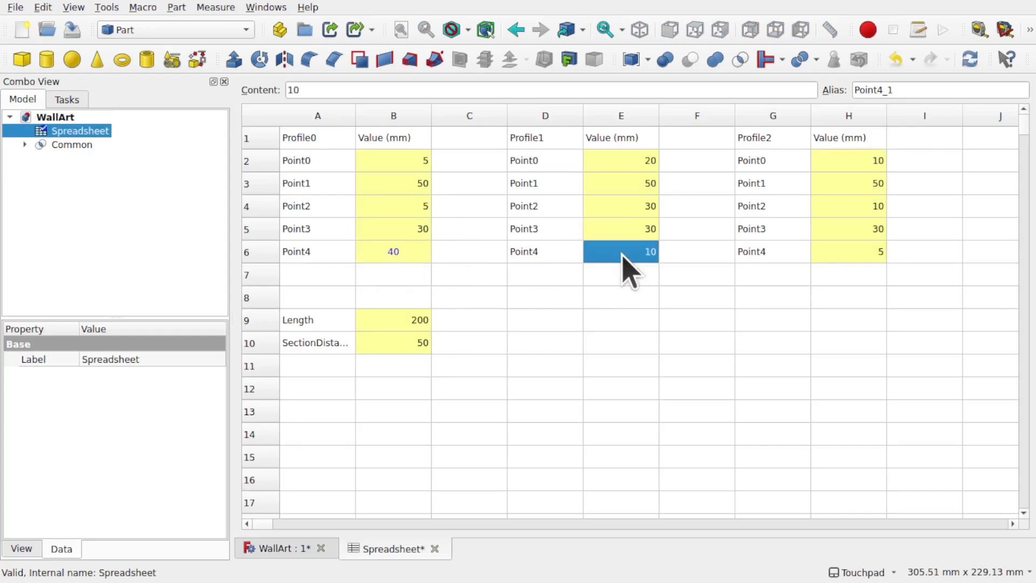
type("30")
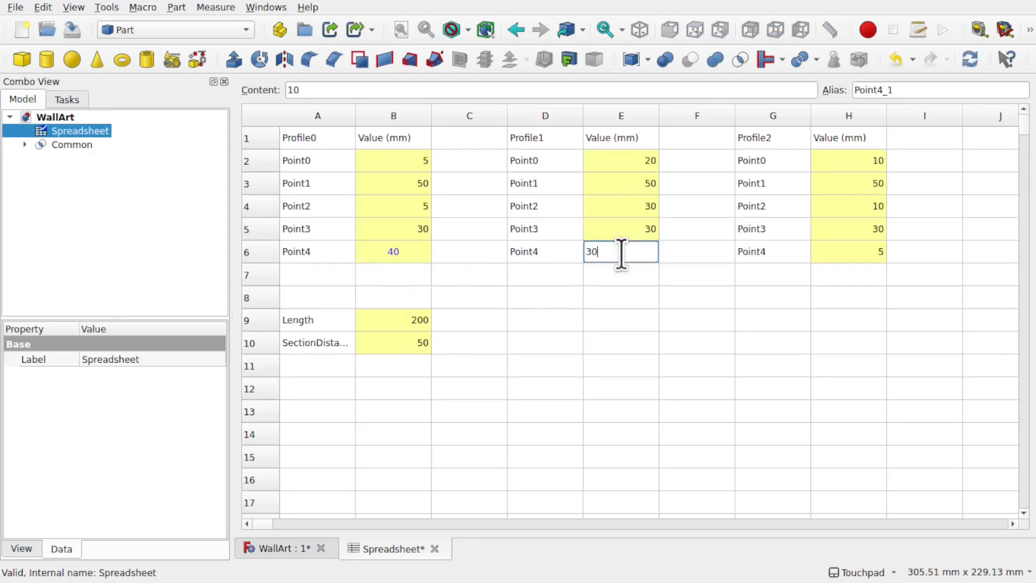
left_click(846, 257)
type("20")
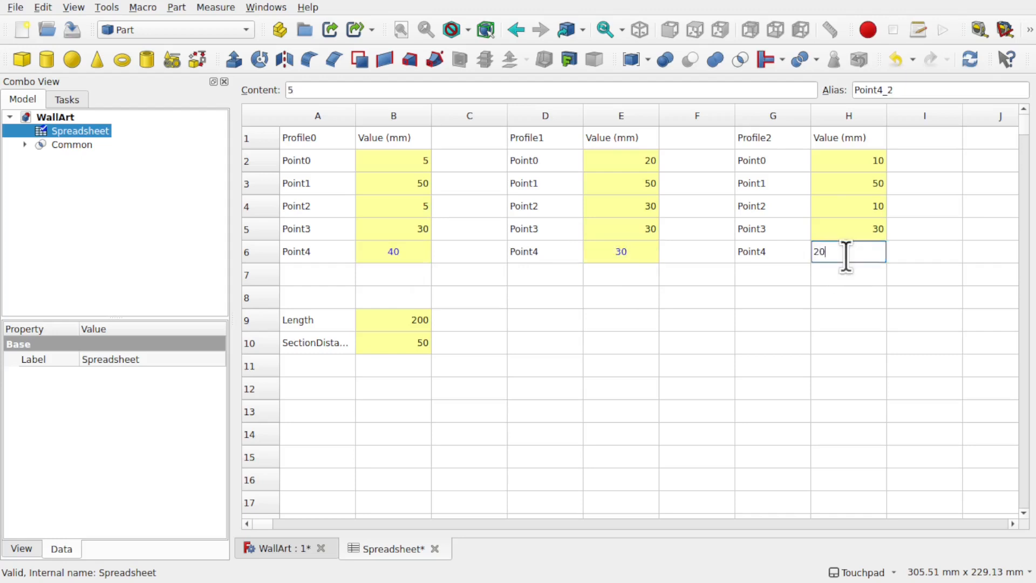
Set Point2 to 5 for Profile2 and to 20 for Profile0 in the spreadsheet
left_click(864, 207)
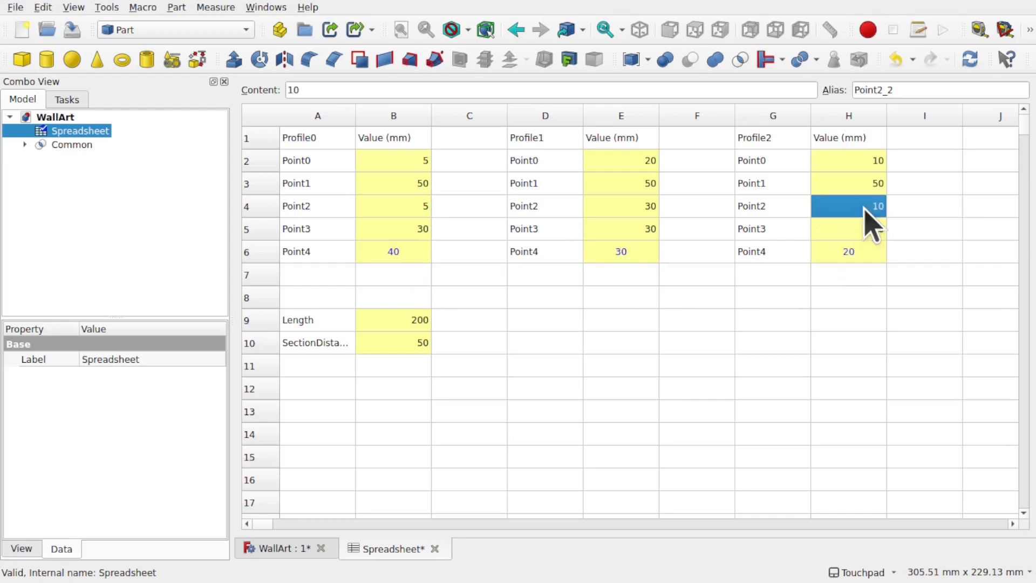
type("5")
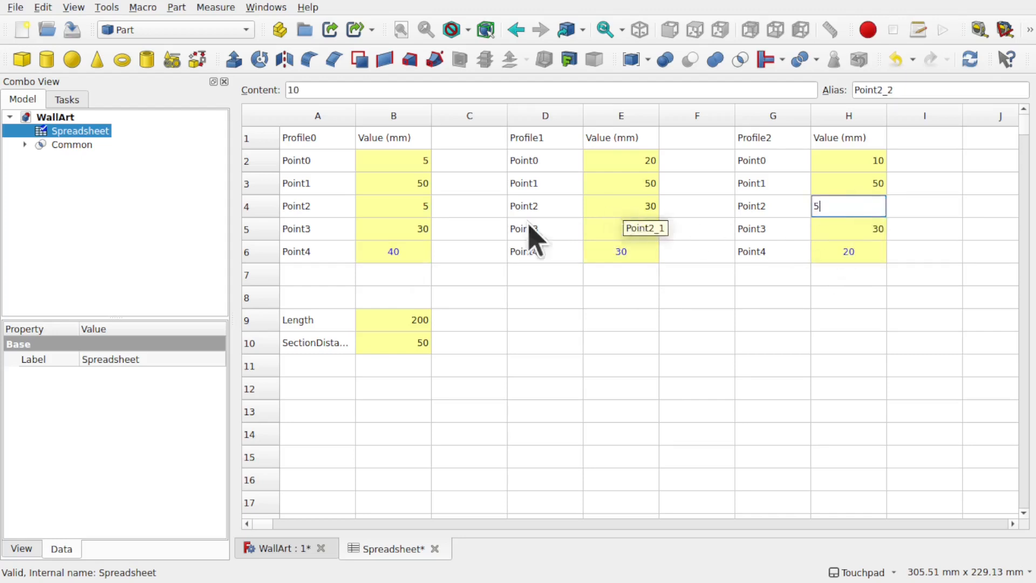
left_click(411, 207)
type("20")
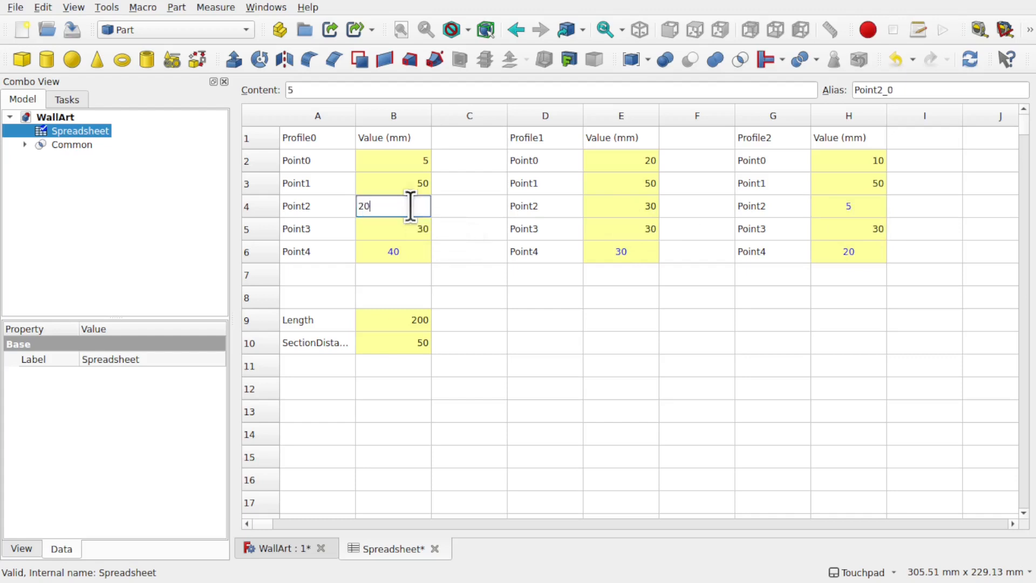
left_click(399, 231)
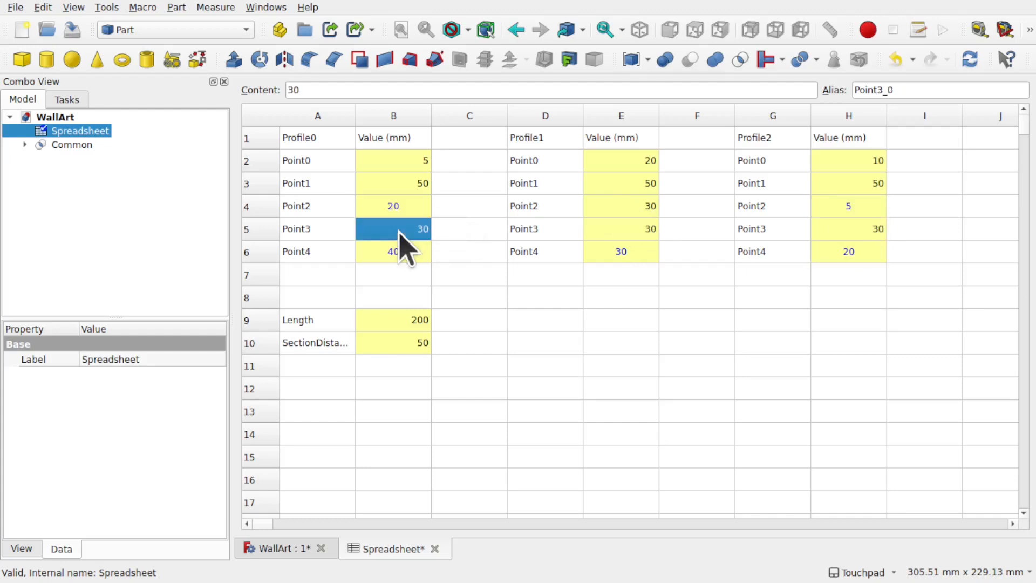
Refresh the document to recompute the intersected sheets with the new point values, and save the WallArt file
left_click(56, 150)
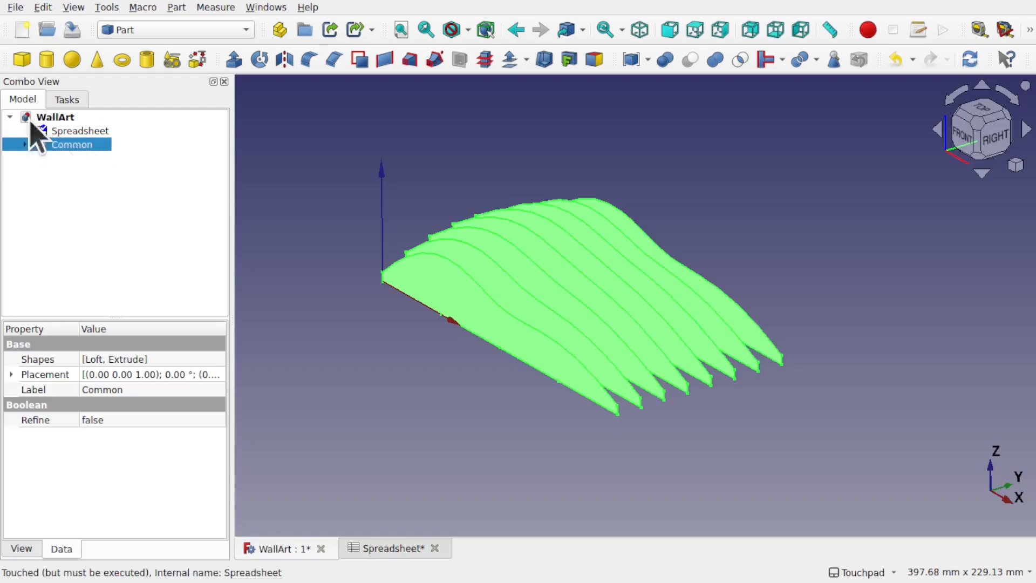
left_click(42, 8)
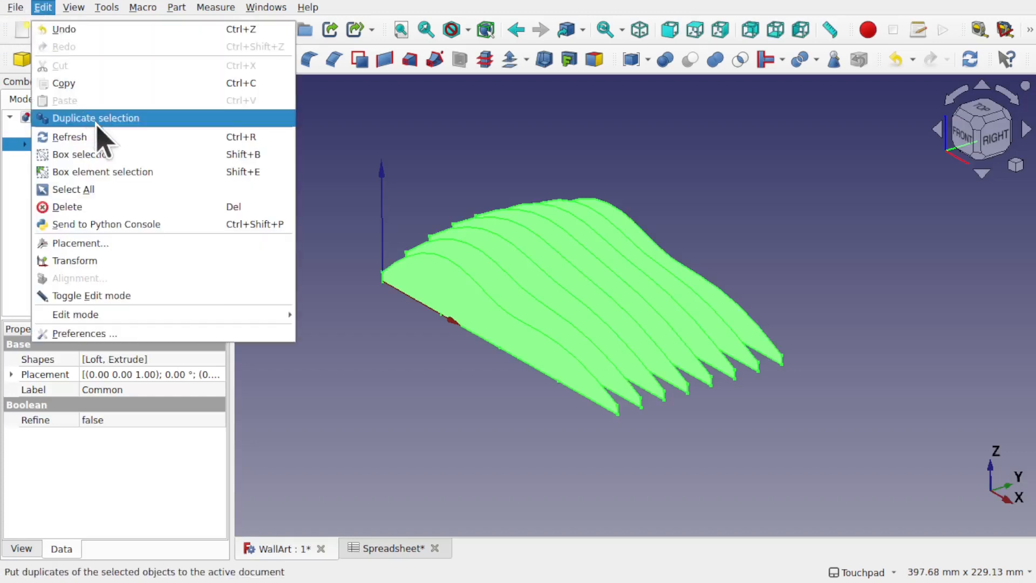
left_click(109, 136)
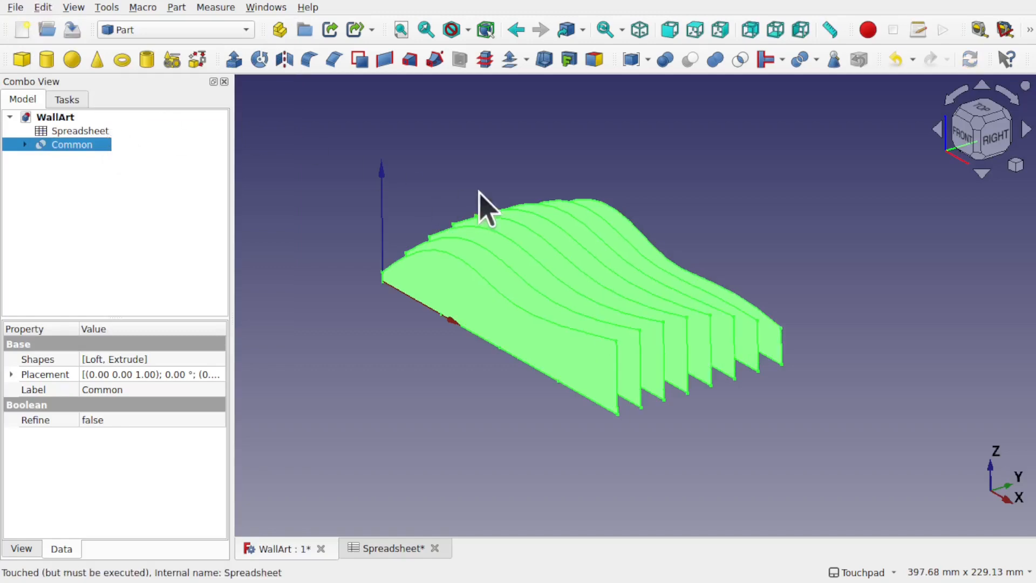
left_click(446, 378)
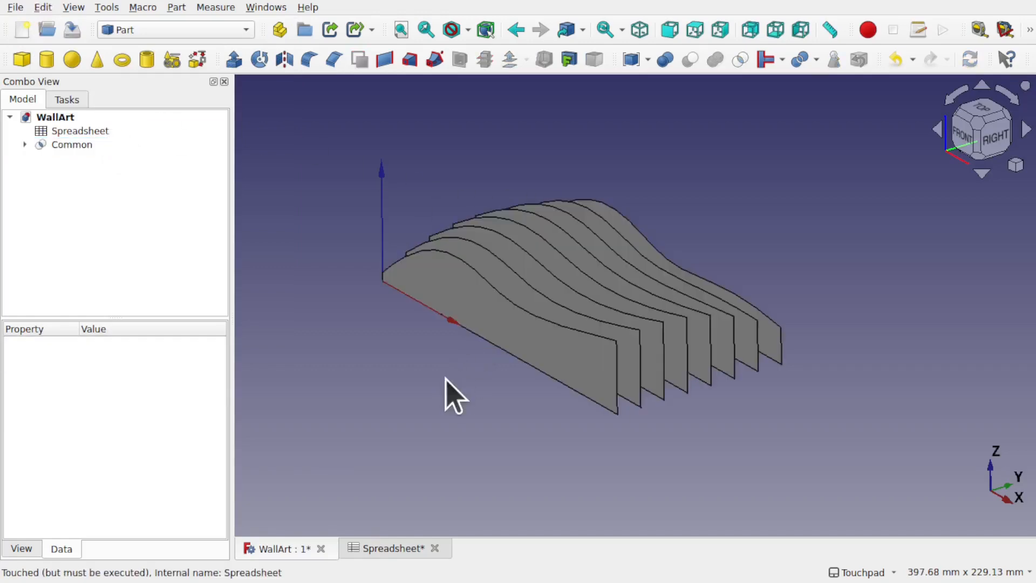
left_click_drag(602, 338, 635, 294, "shift")
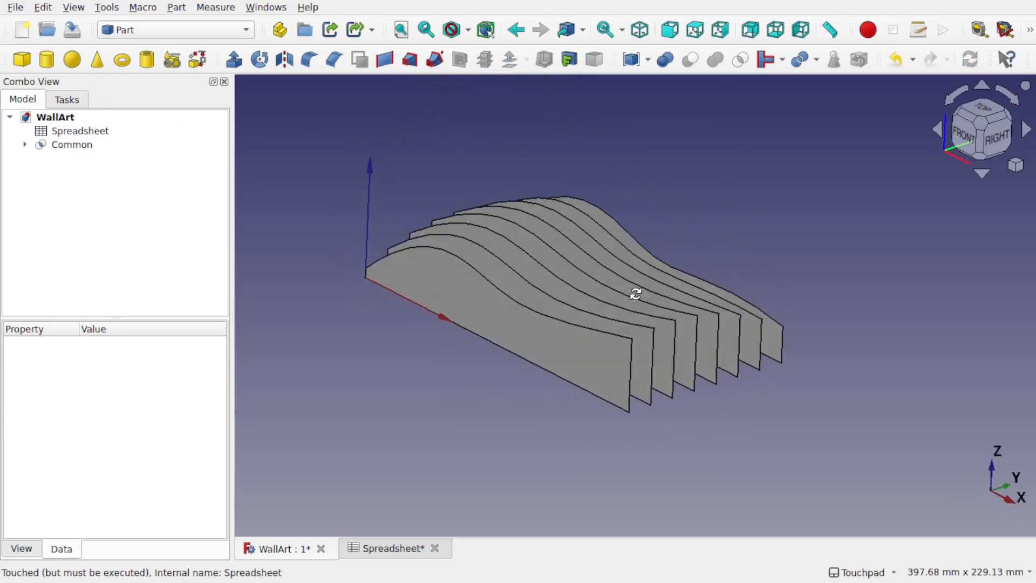
key("ctrl+s")
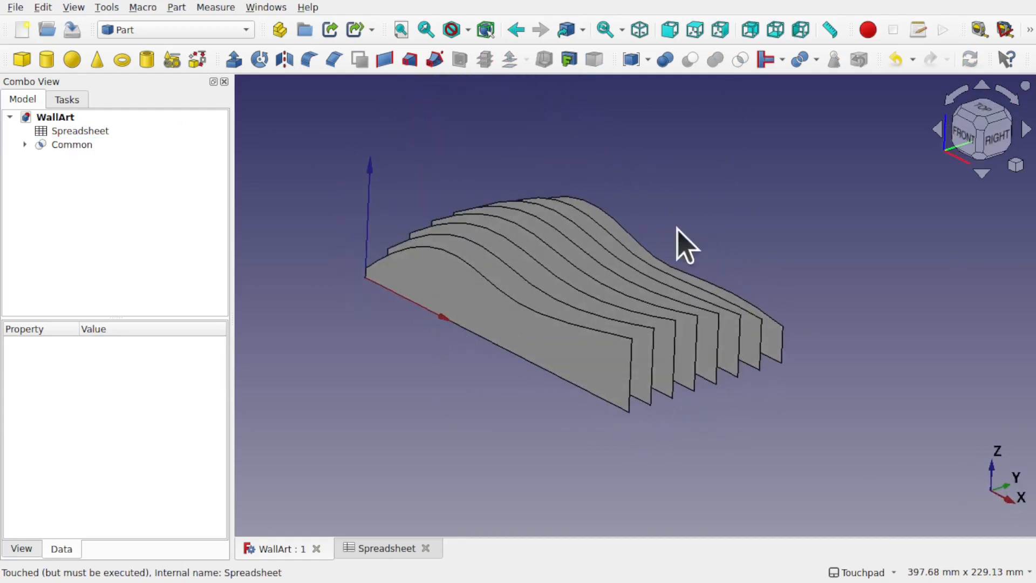
Add the label "Cross Sections" in cell A11 of the spreadsheet, below the section distance row
double_click(86, 135)
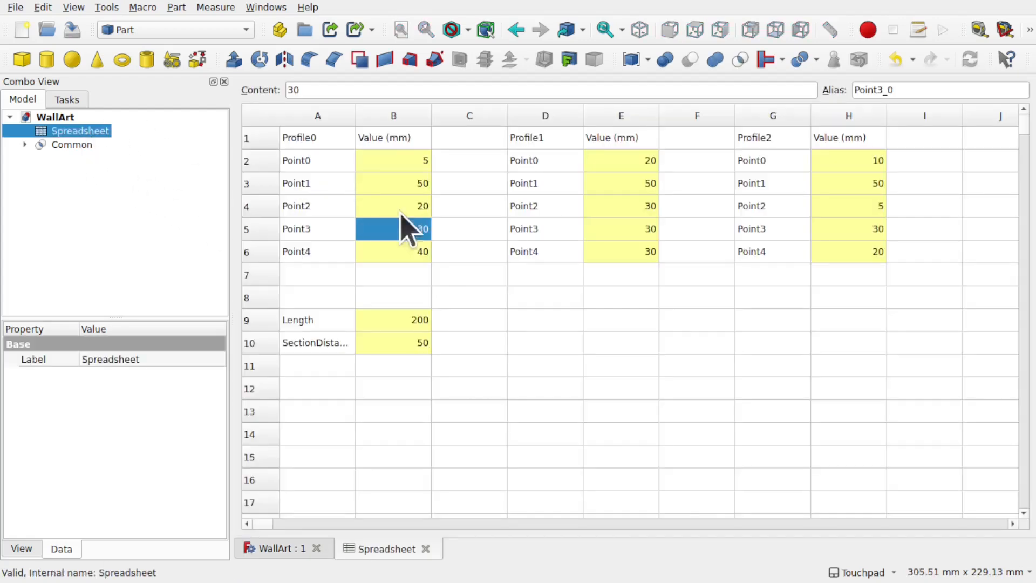
left_click(315, 369)
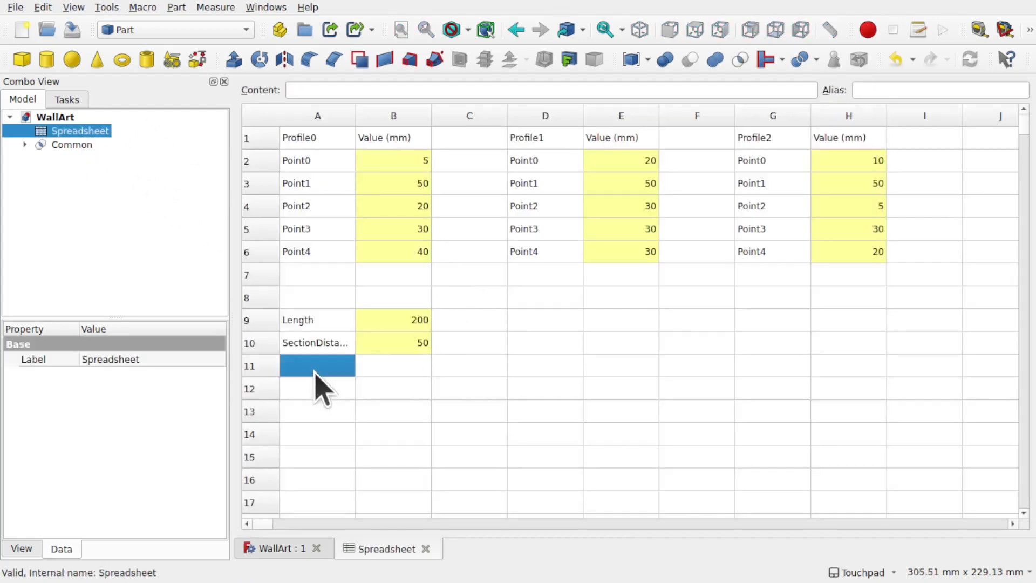
type("Cross Sections")
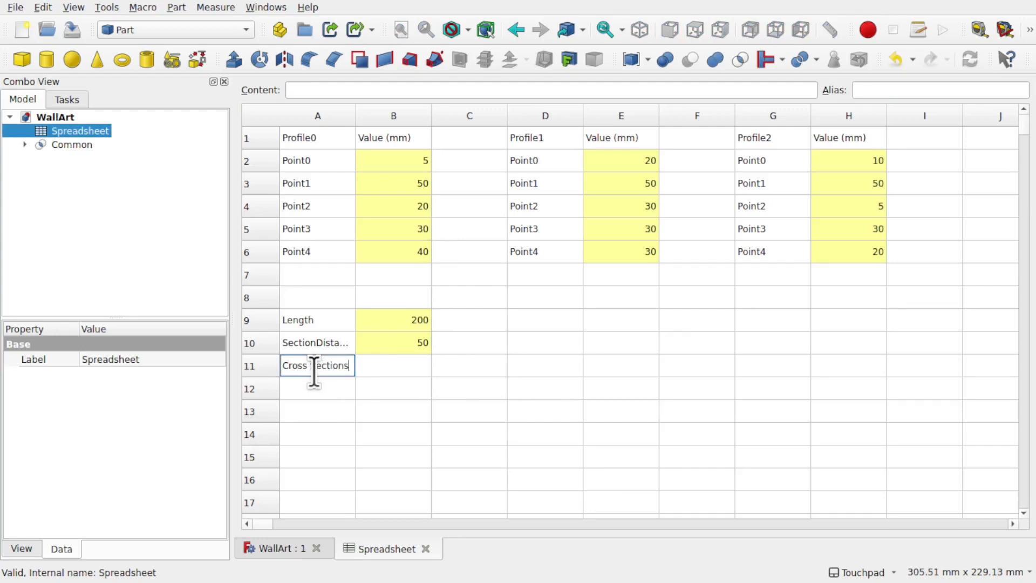
left_click(390, 370)
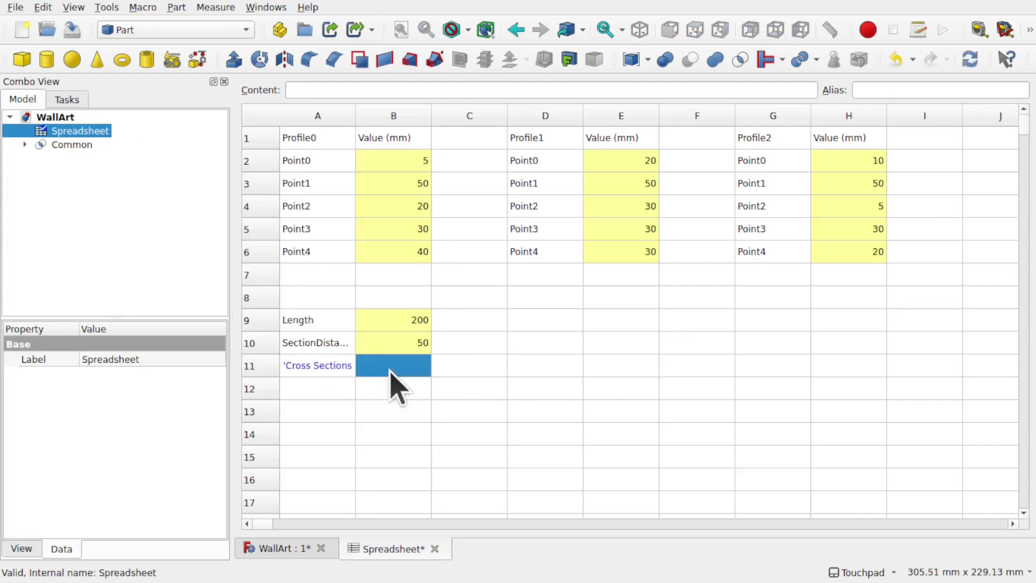
Enter 10 in cell B11 as the Cross Sections value and give the cell the alias CrossSections
type("10")
left_click(392, 393)
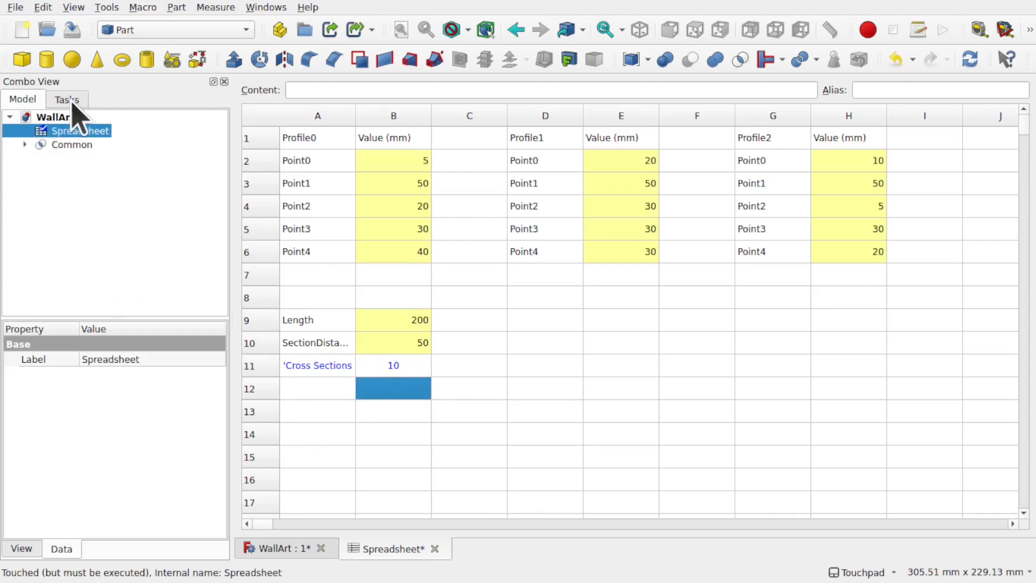
left_click(412, 367)
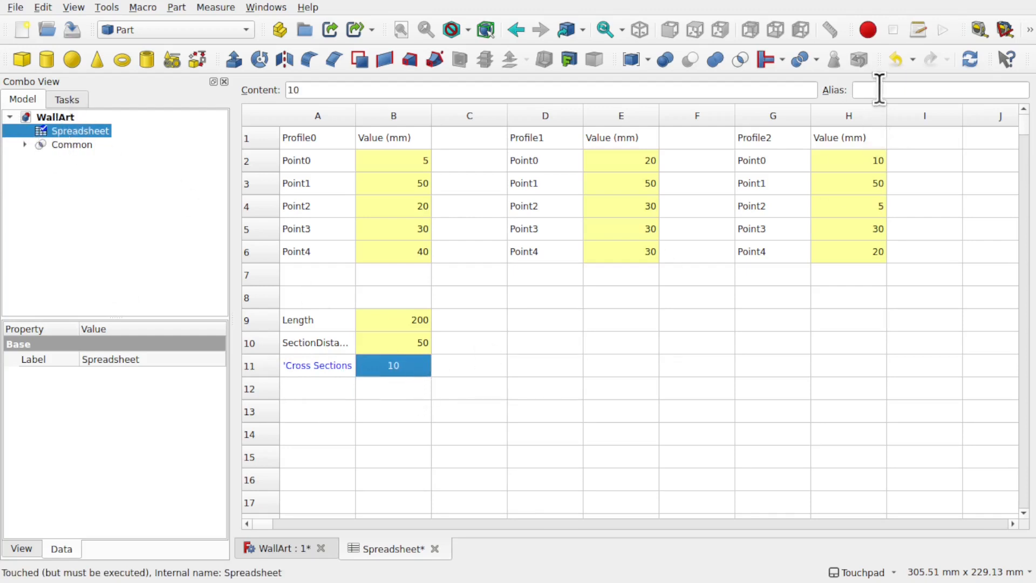
type("CrossSections")
left_click(591, 366)
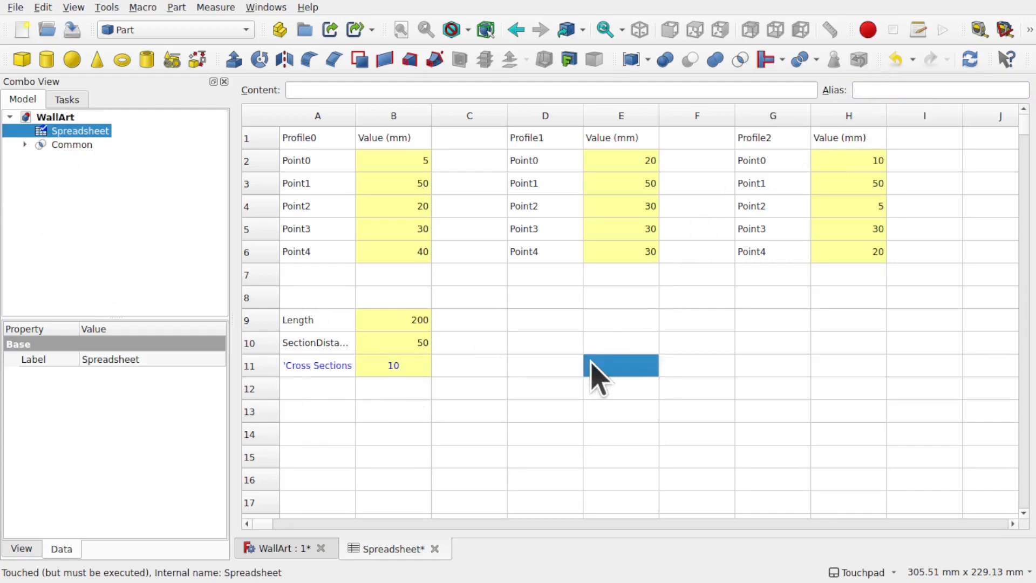
Try to link the Number Y of the Array inside the Common's Extrude to the expression Spreadsheet.CrossSections
left_click(21, 149)
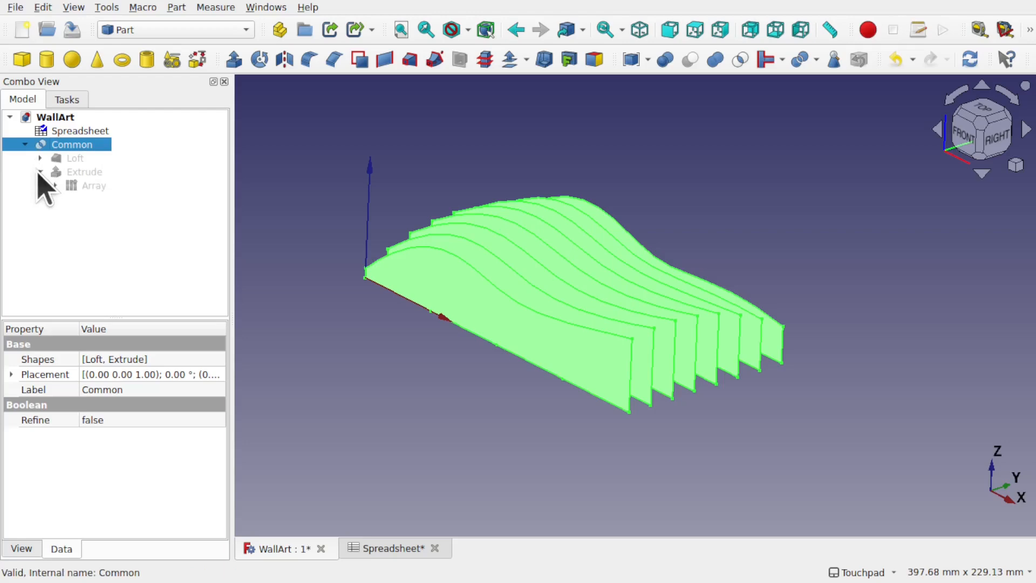
left_click(92, 186)
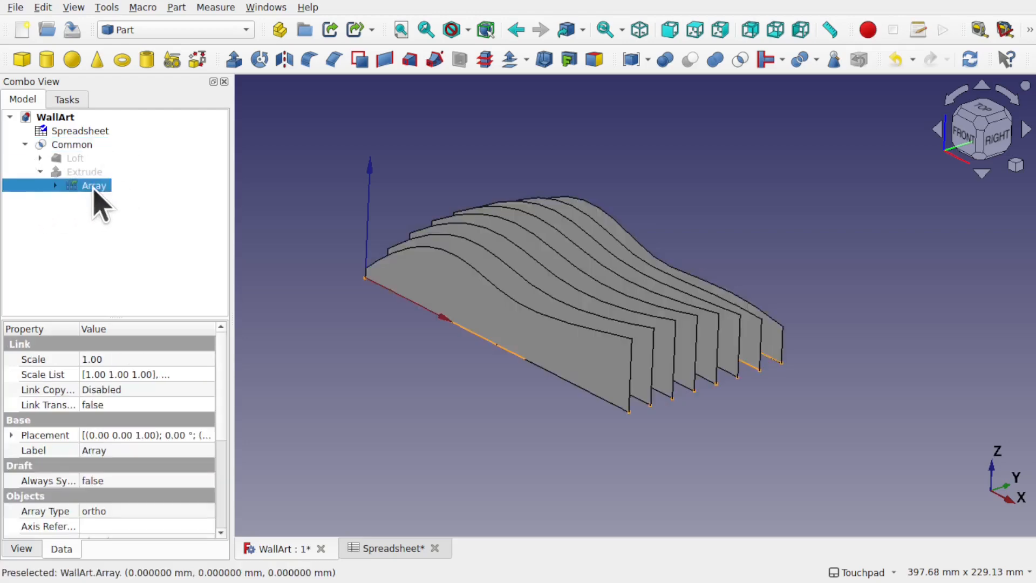
left_click_drag(527, 301, 605, 174, "alt")
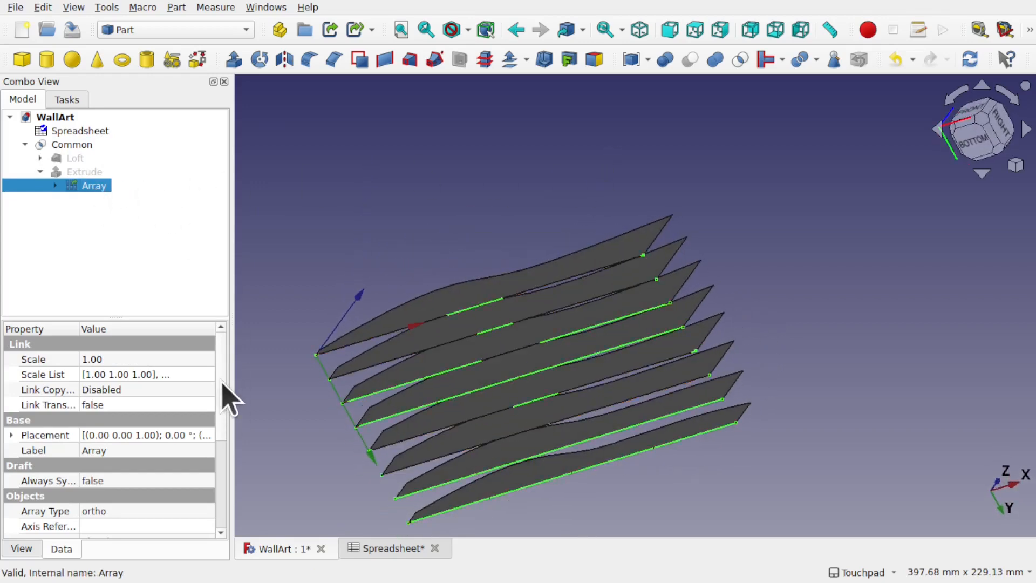
left_click_drag(222, 381, 129, 428)
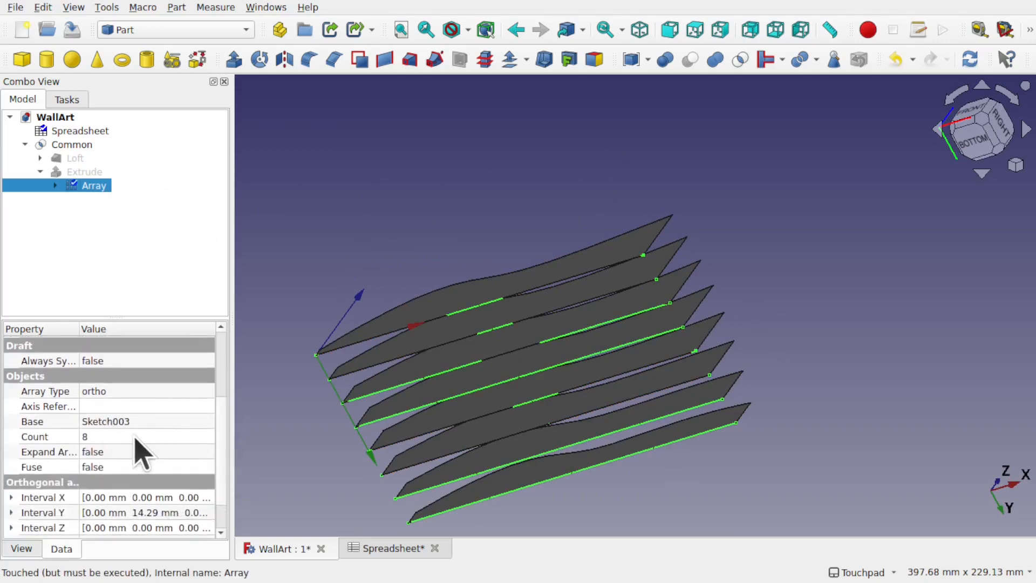
left_click(136, 438)
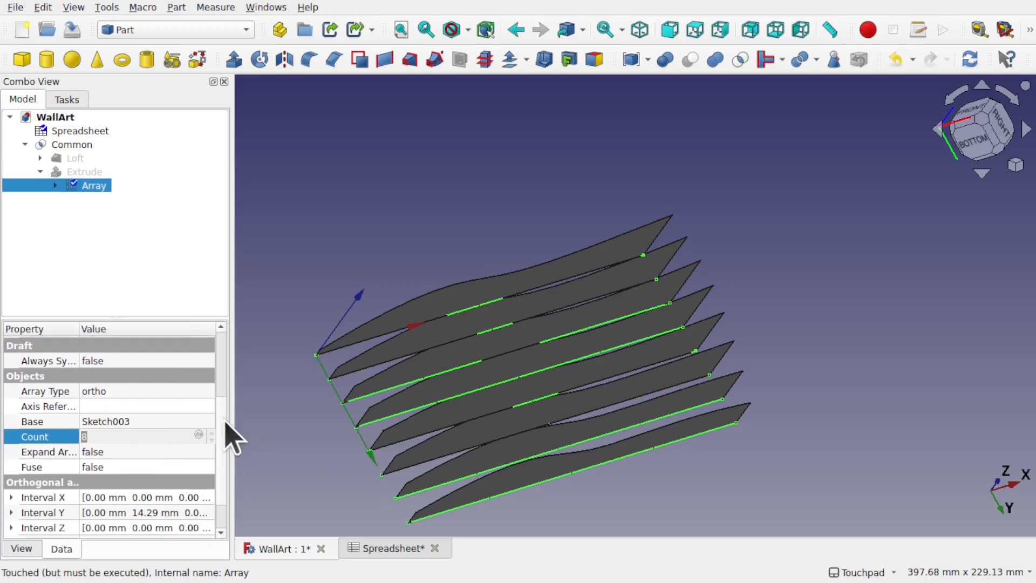
scroll(224, 437, "down", 1)
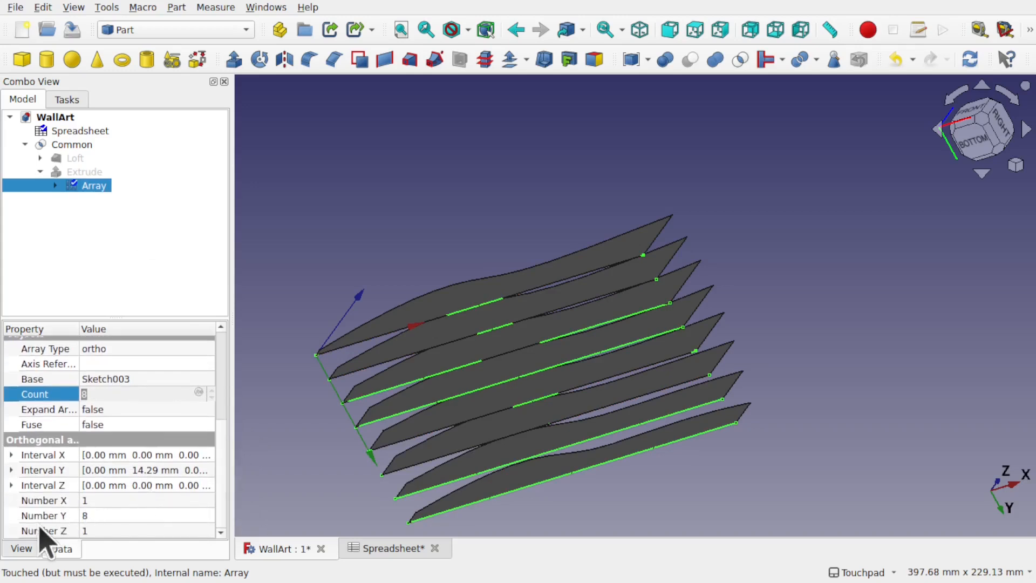
left_click(134, 517)
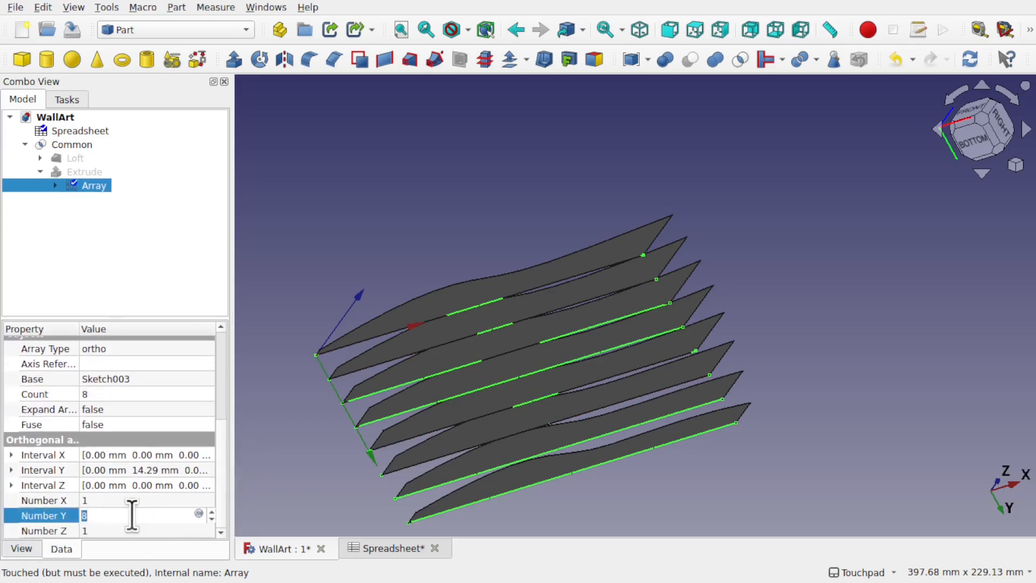
left_click(198, 513)
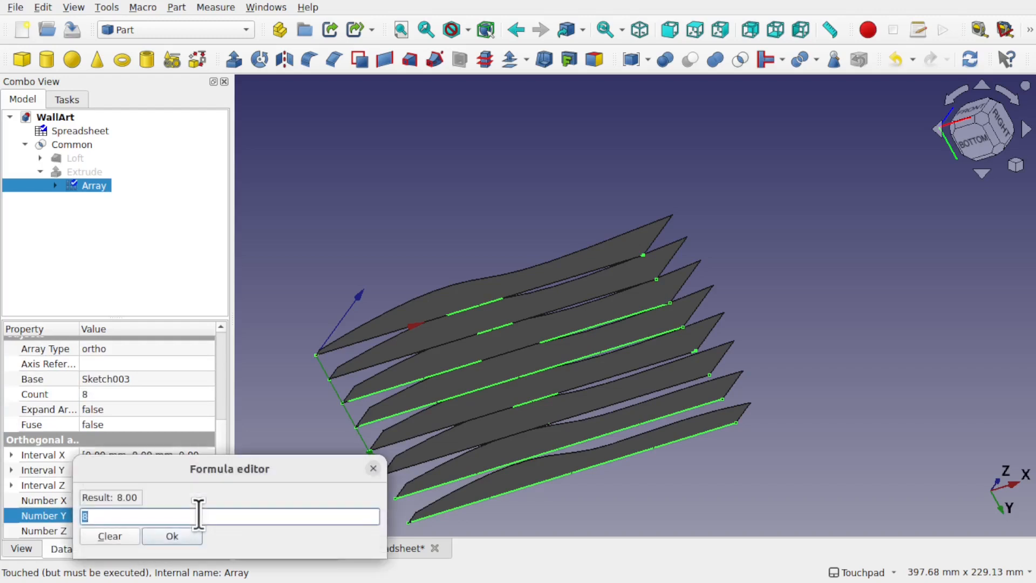
type("spre")
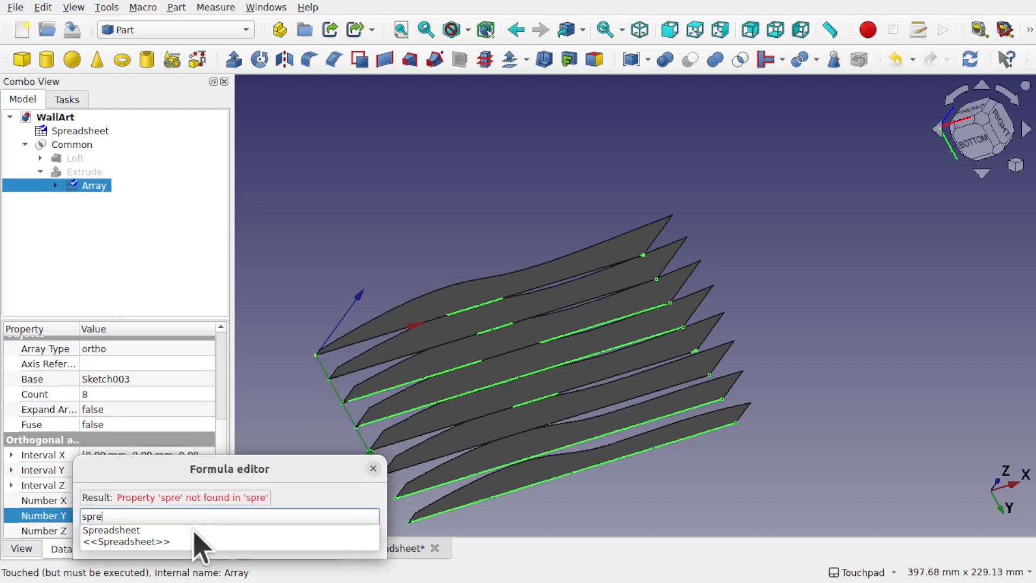
left_click(194, 531)
type("C")
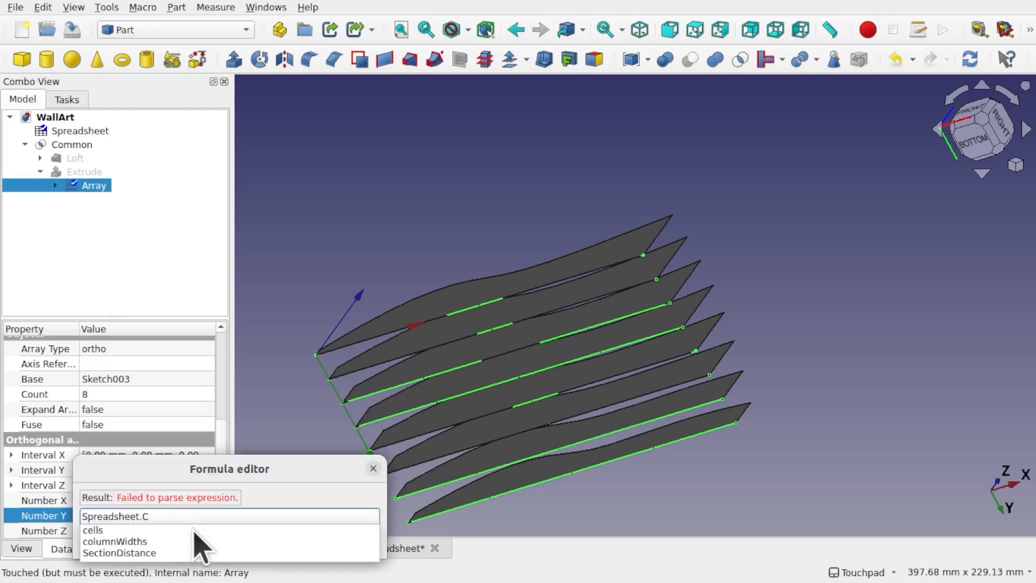
type("n")
key("BackSpace")
type("o")
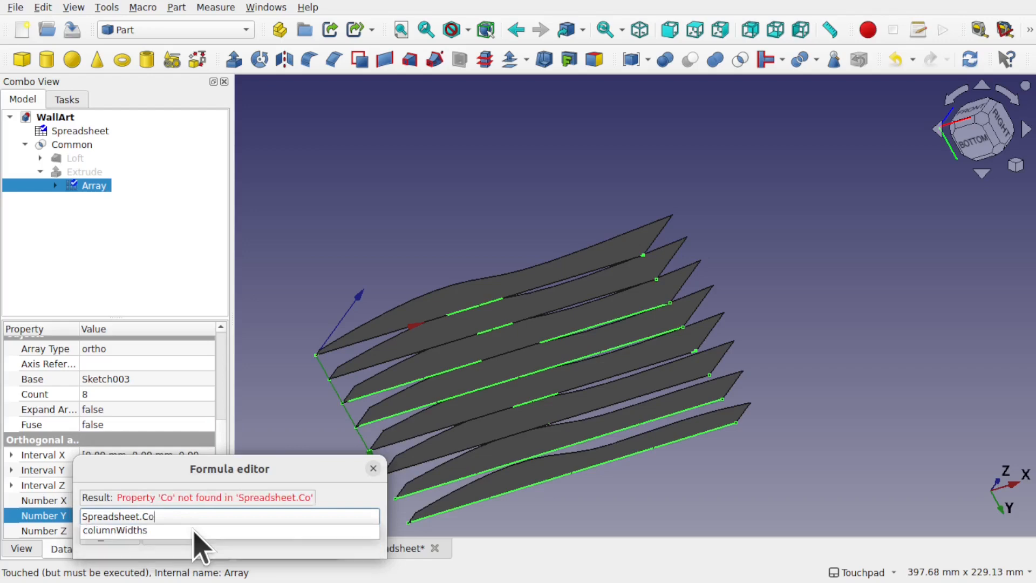
key("BackSpace")
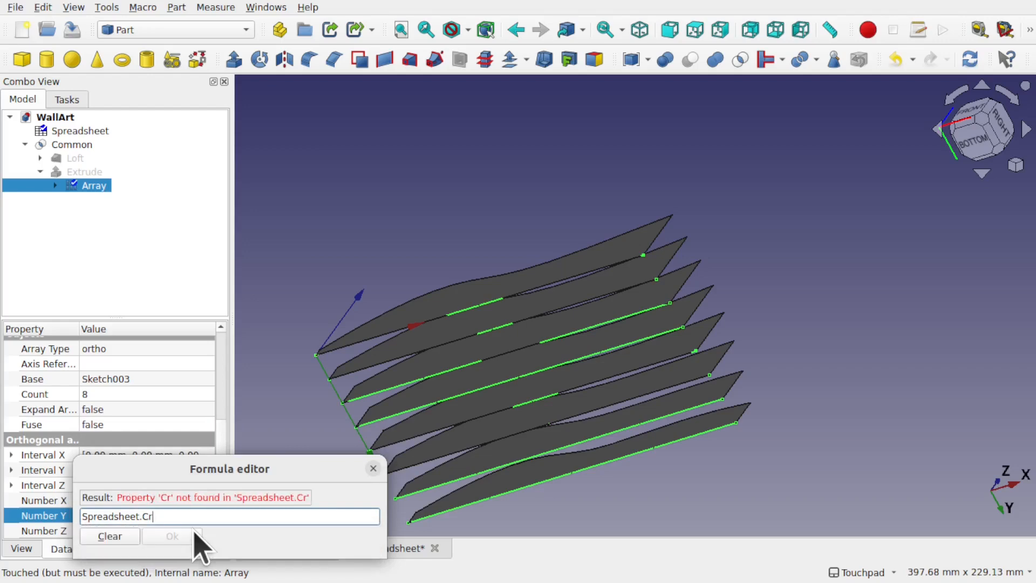
type("rossSections")
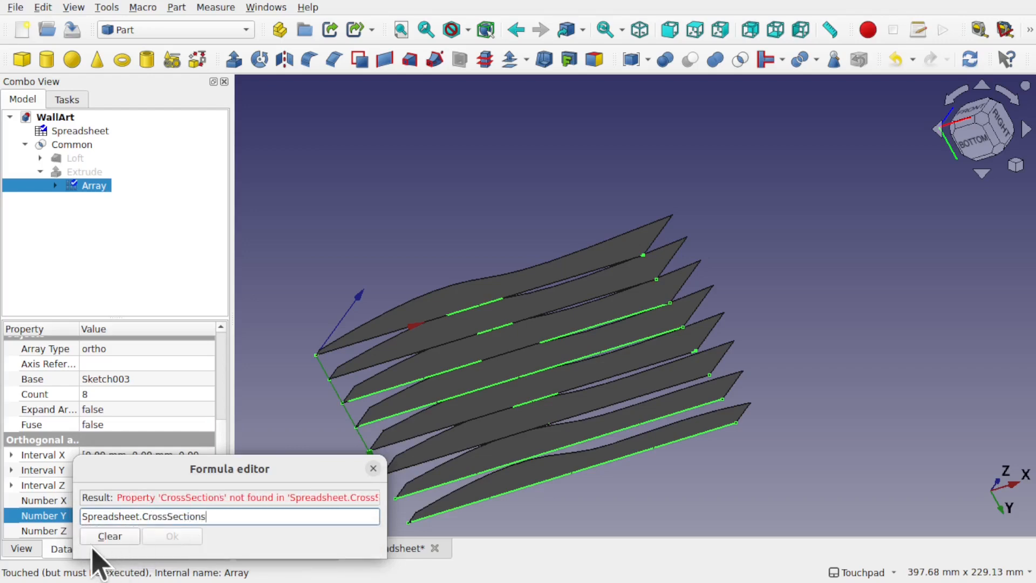
left_click(108, 536)
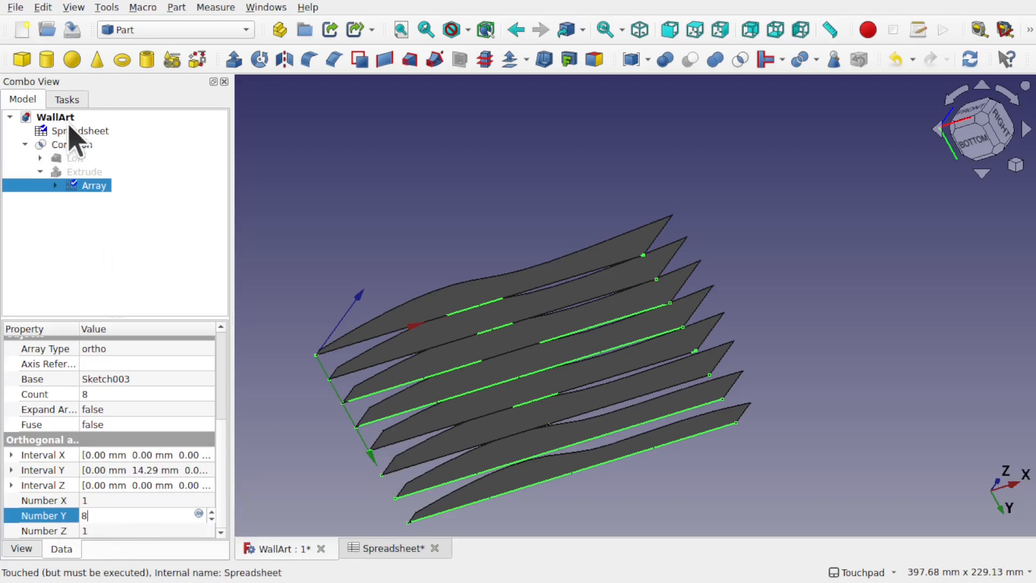
Recompute the Spreadsheet object so that its new CrossSections alias is available to expressions
double_click(76, 135)
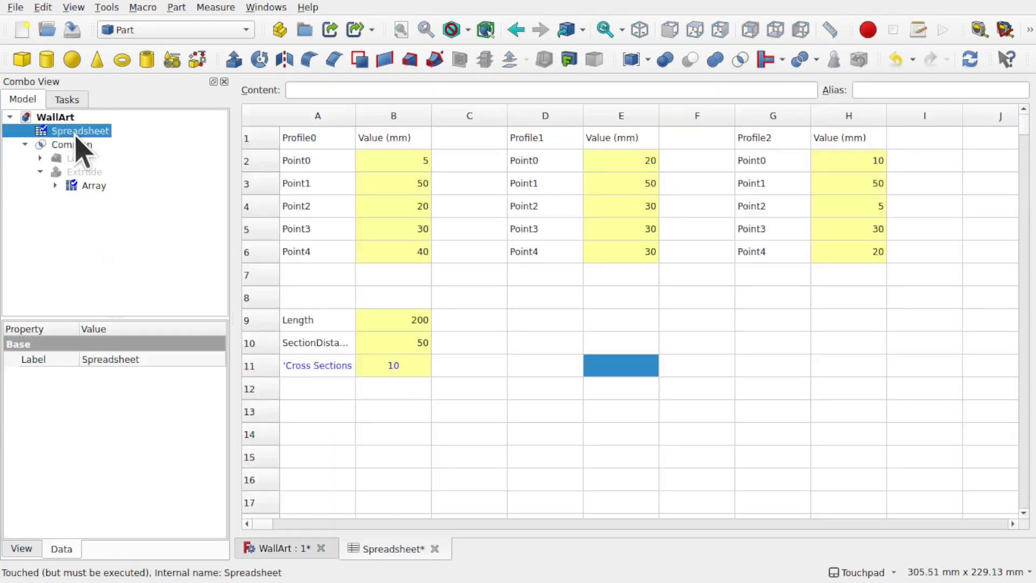
right_click(81, 151)
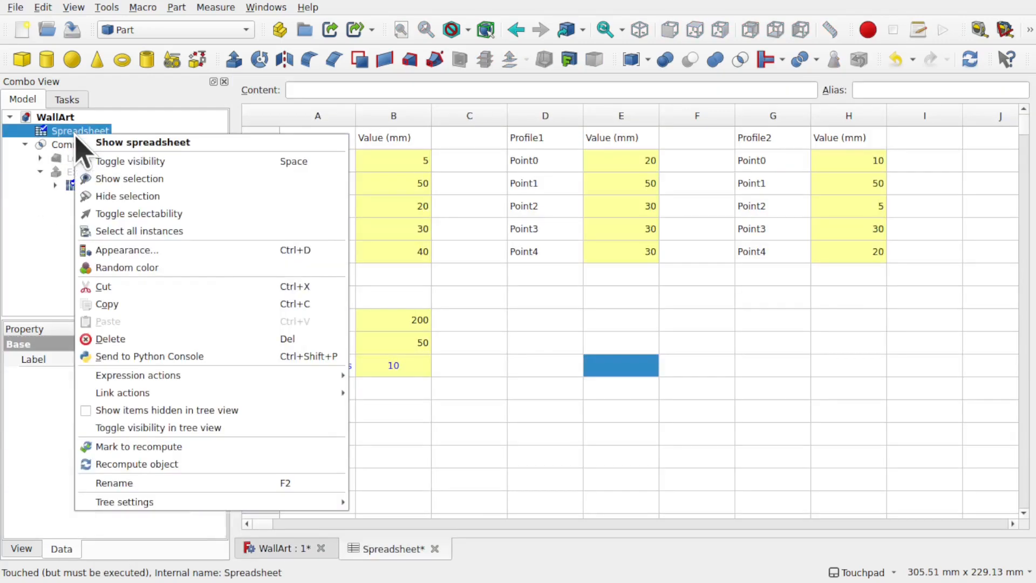
left_click(207, 467)
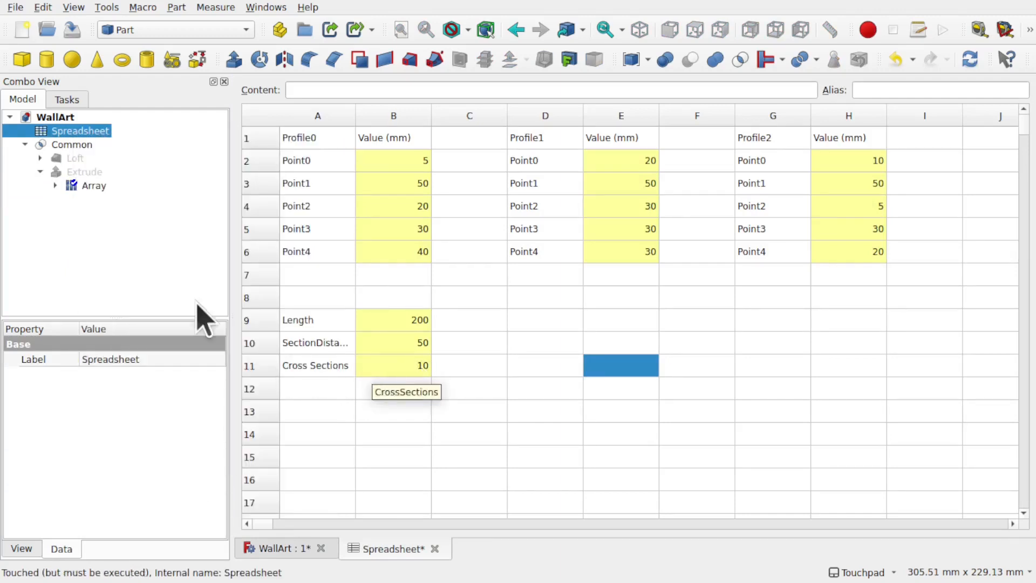
Set the Array's Number Y to the expression Spreadsheet.CrossSections
left_click(99, 188)
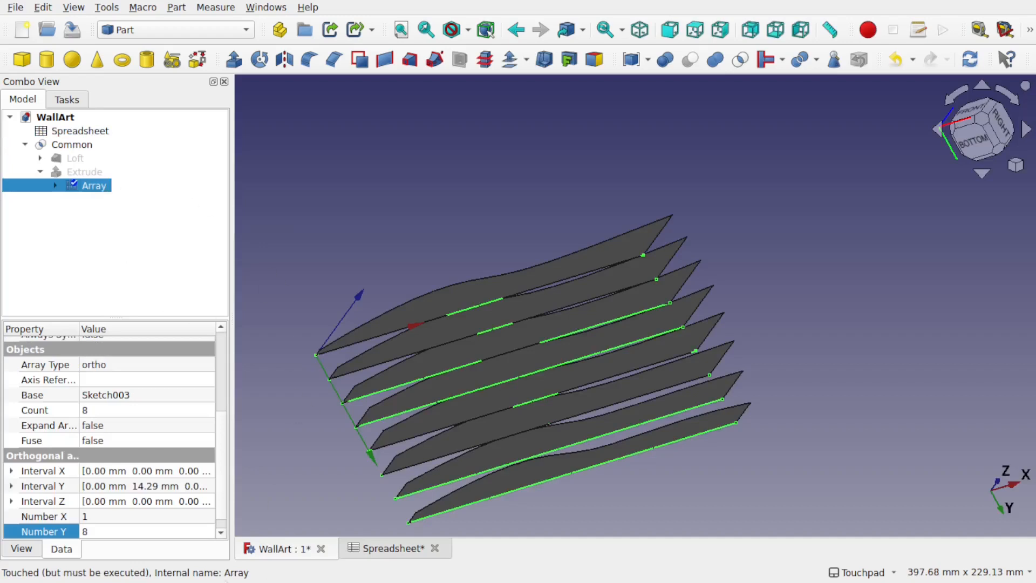
left_click(194, 530)
key("equal")
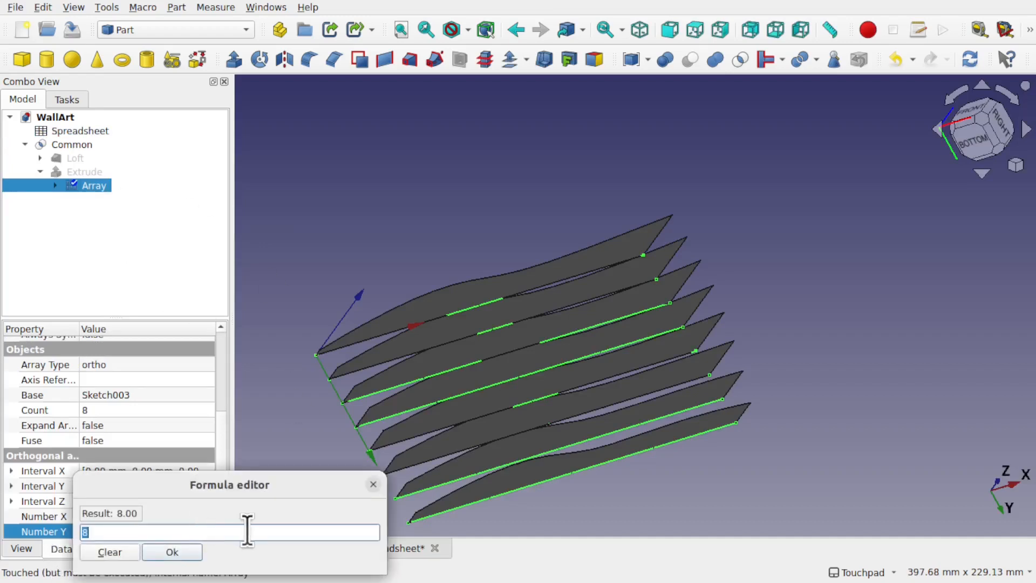
type("Spre")
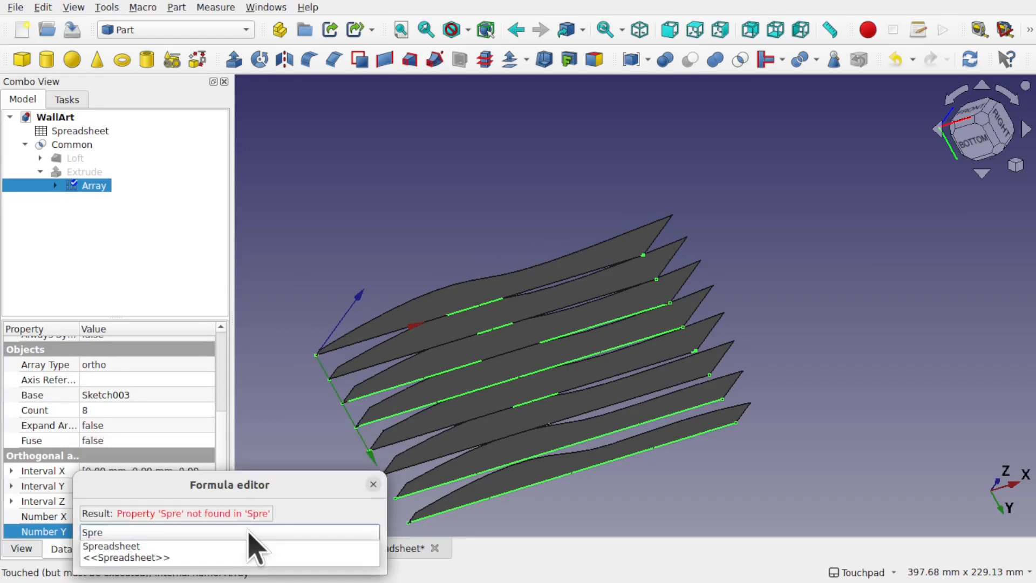
key("Down")
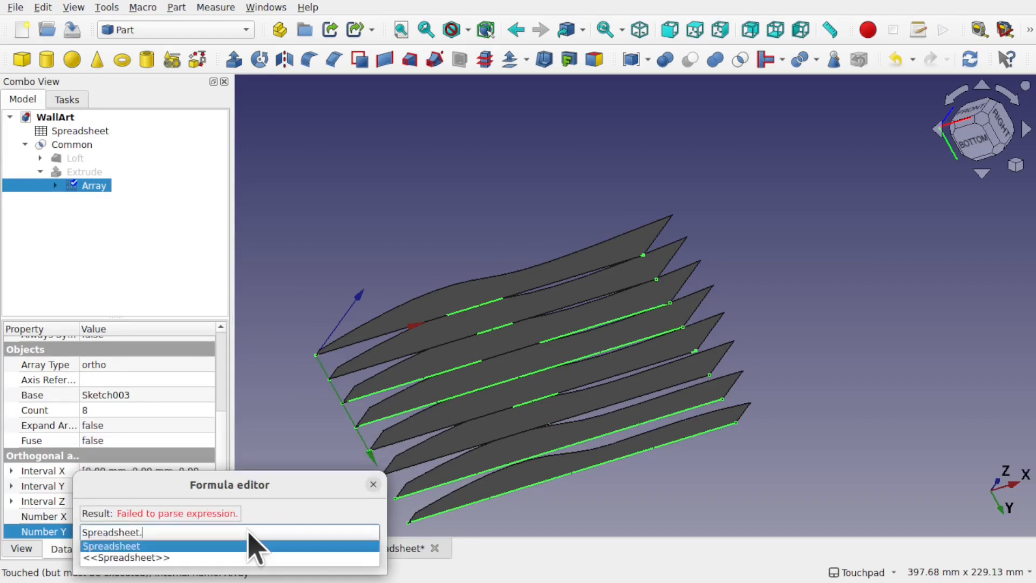
type("Cro")
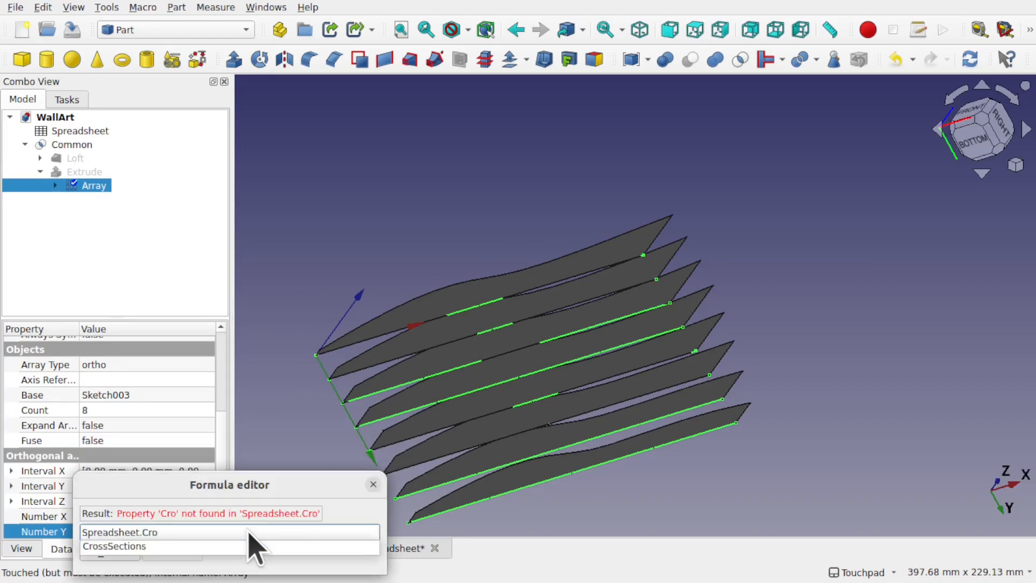
left_click(200, 547)
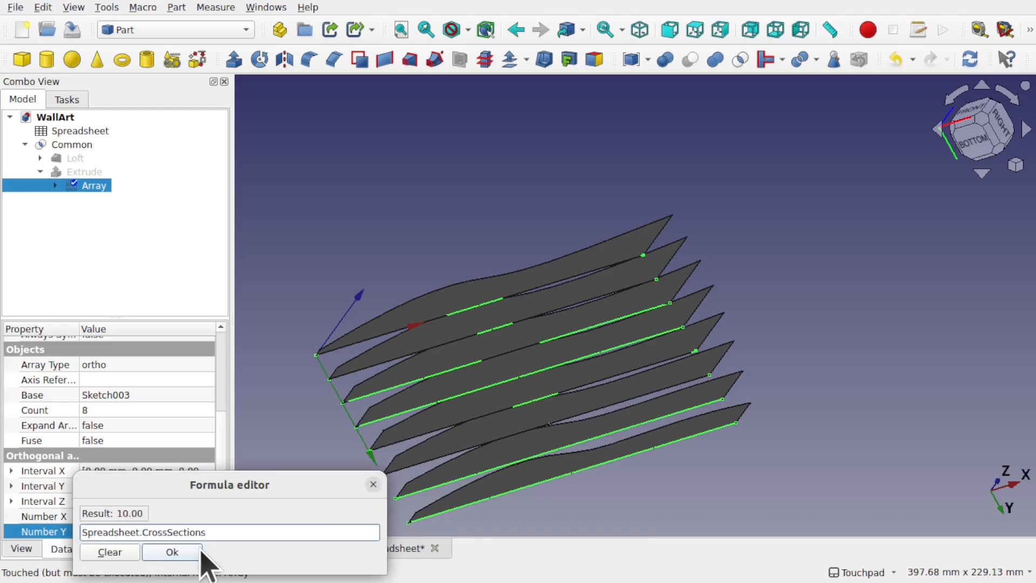
left_click(202, 551)
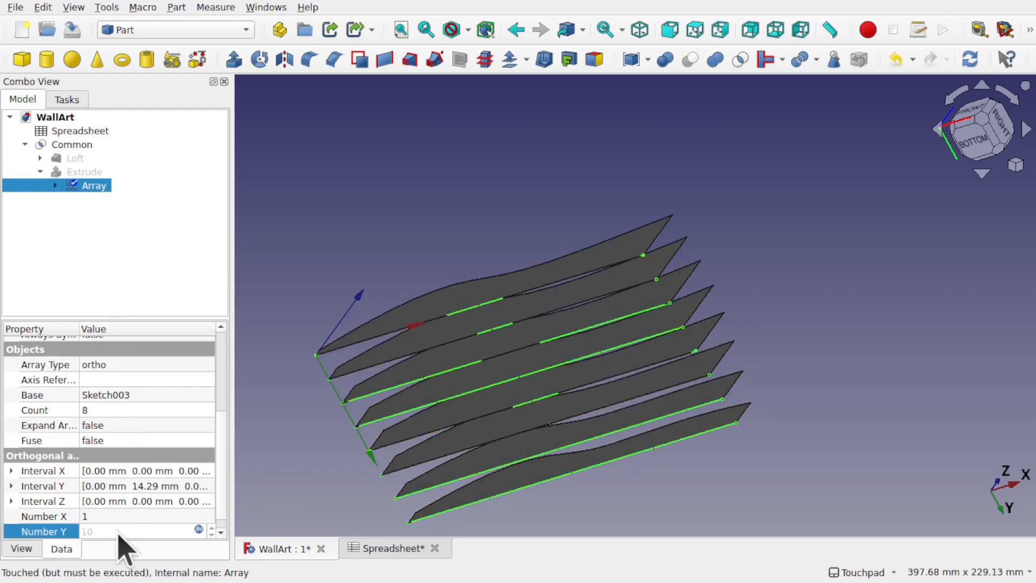
Clear the selection and refresh the document to recompute the array with the spreadsheet-driven count
left_click(268, 477)
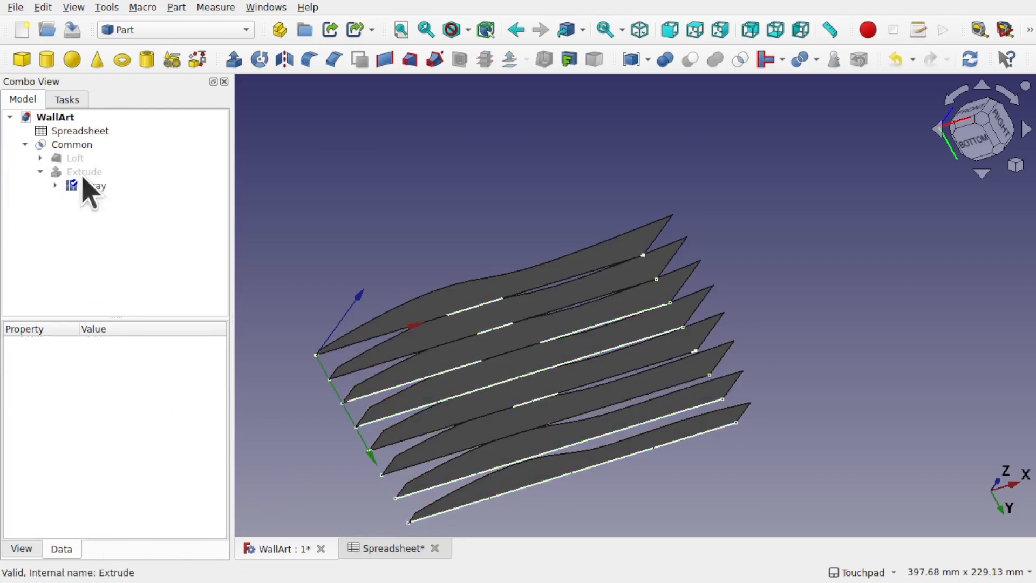
left_click(43, 7)
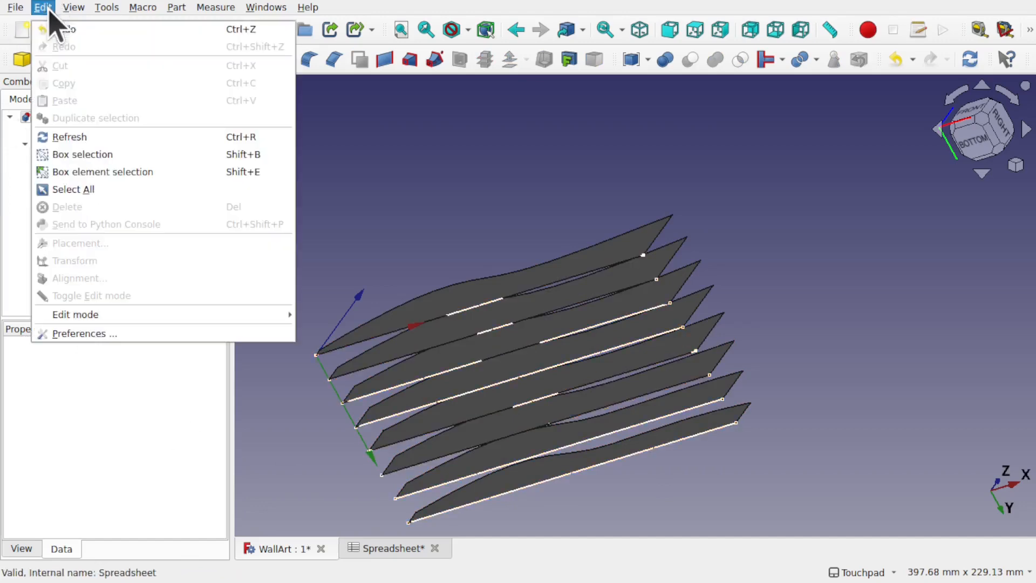
left_click(76, 139)
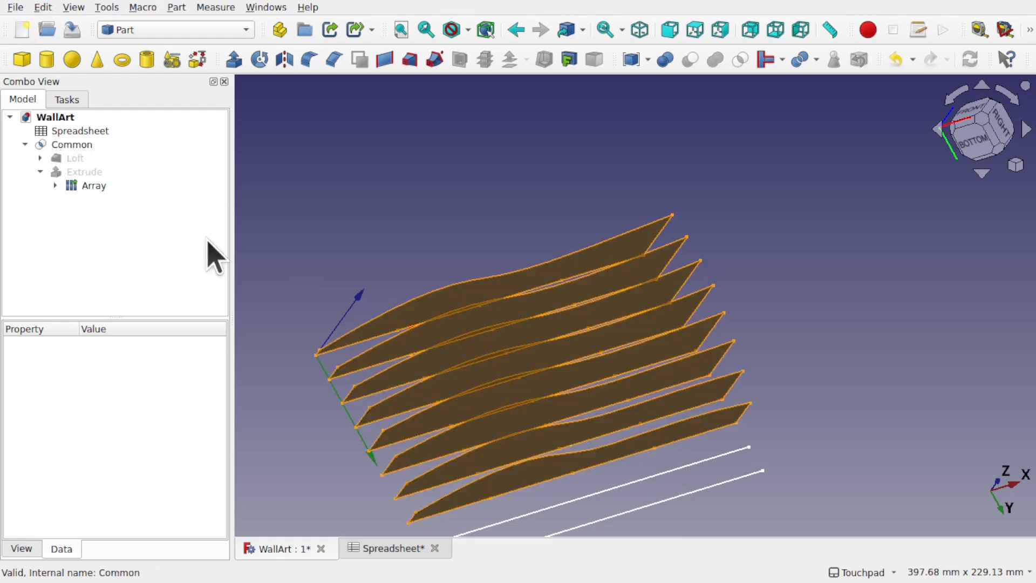
Show the Extrude sheets, compare their extent with the Loft, hide the Loft again and select the Array
left_click(91, 186)
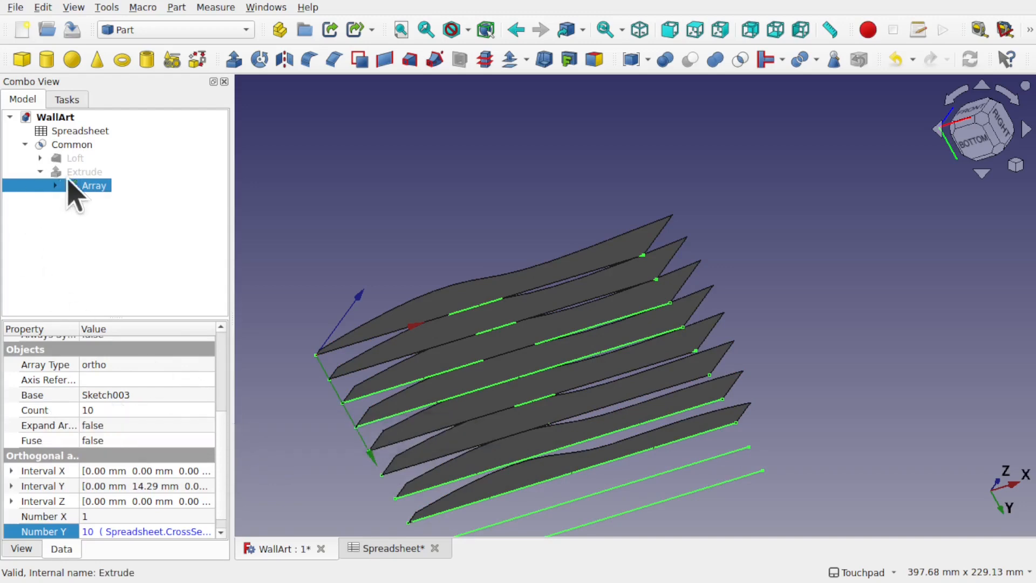
left_click(91, 173)
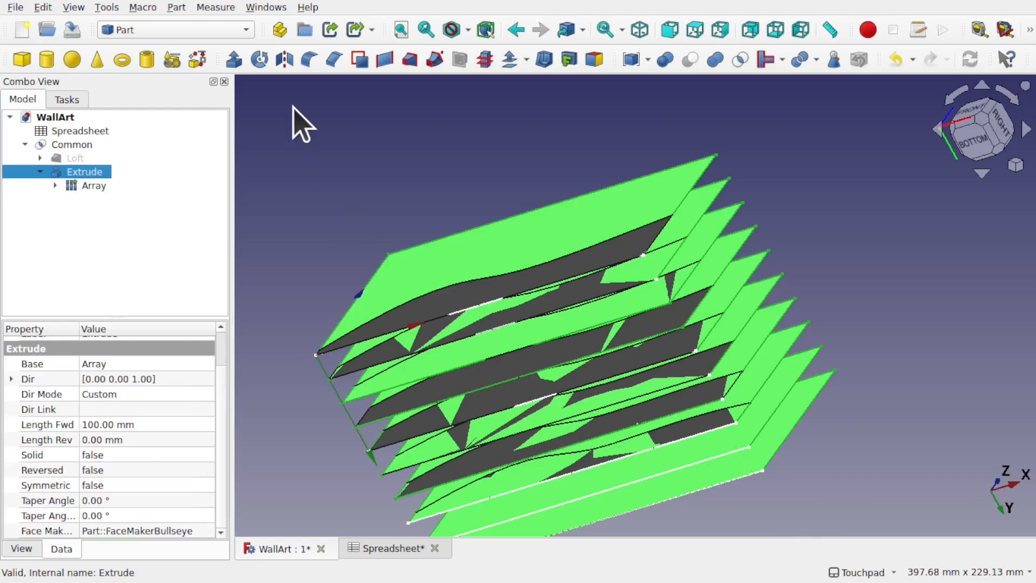
left_click(90, 159)
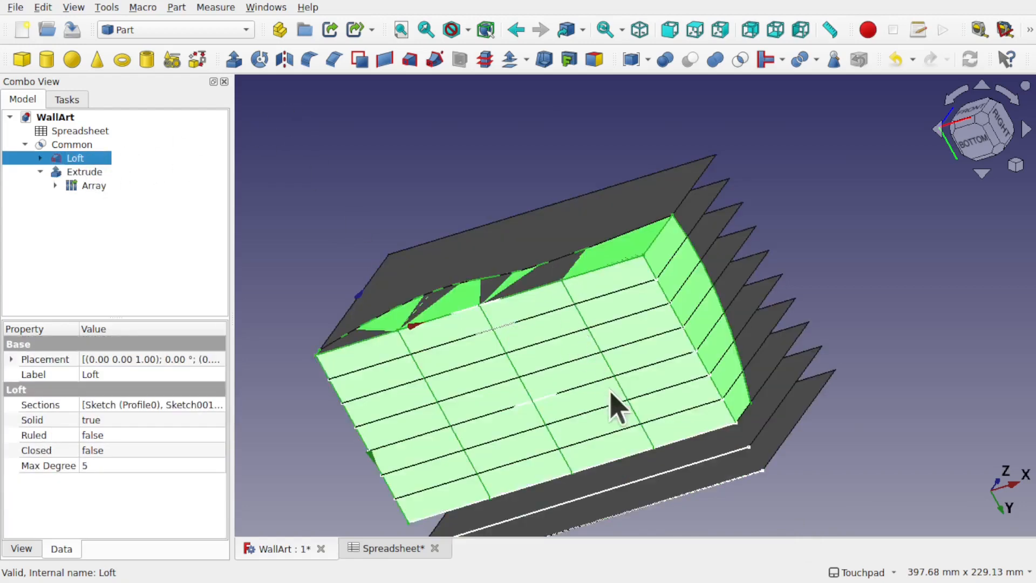
key("space")
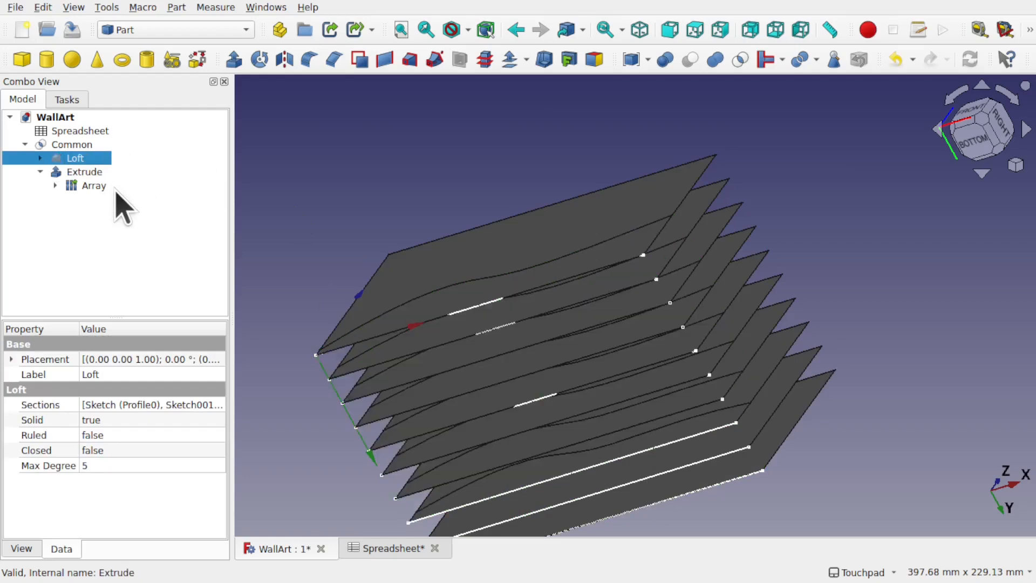
left_click(101, 189)
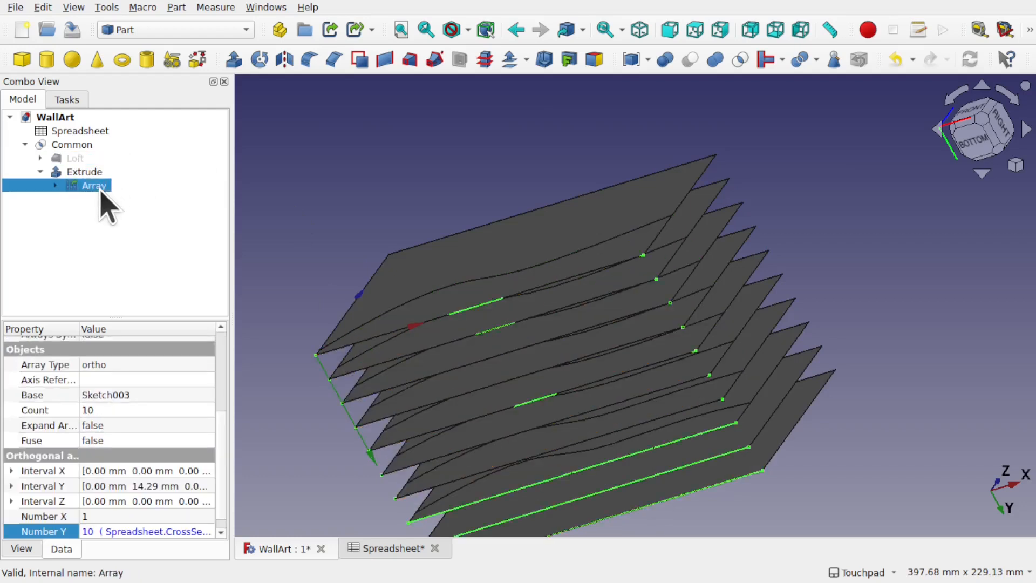
Expand the Array's Interval Y and widen the property area to read its full y expression
scroll(226, 464, "down", 1)
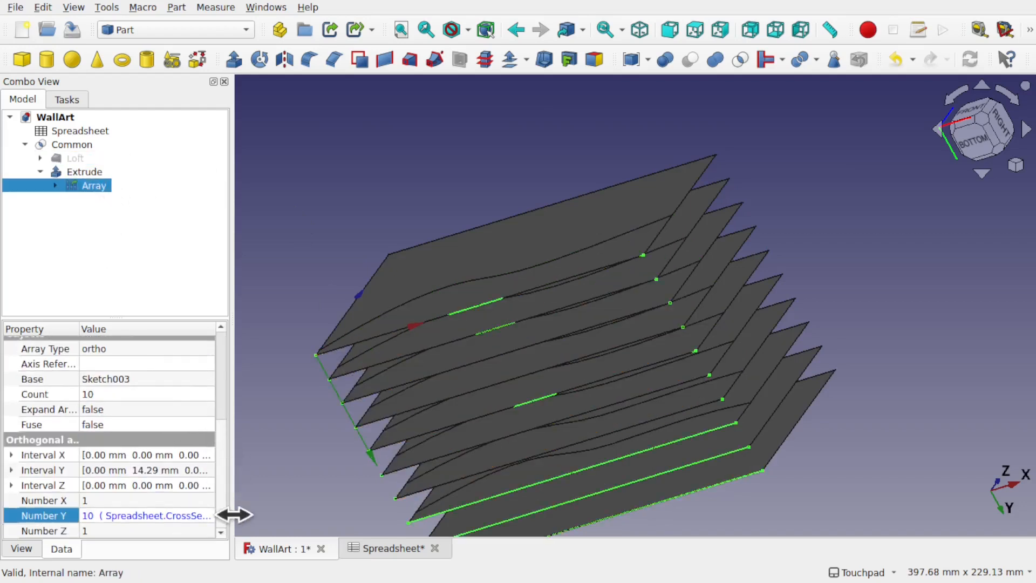
left_click(12, 470)
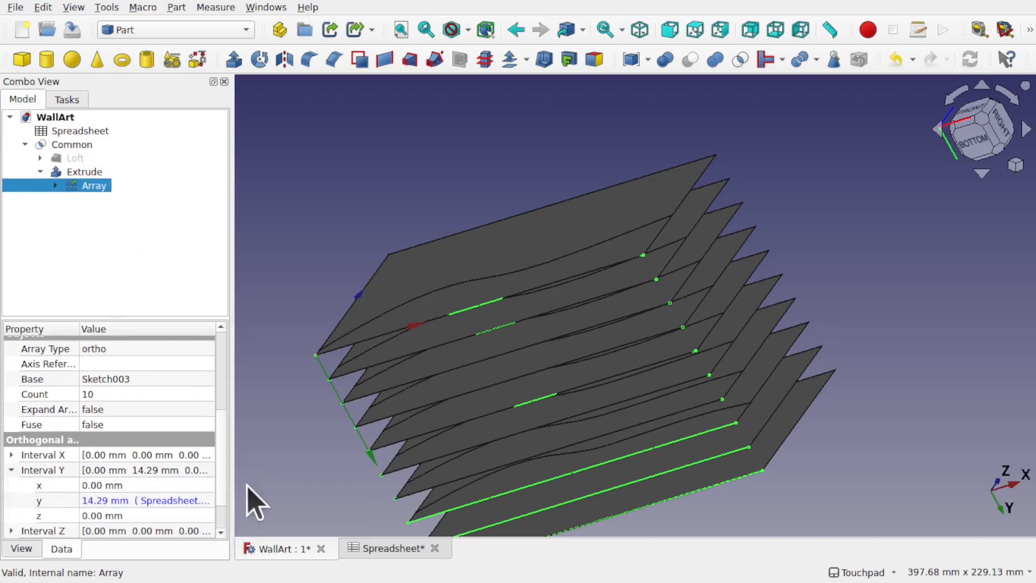
left_click_drag(380, 494, 415, 494)
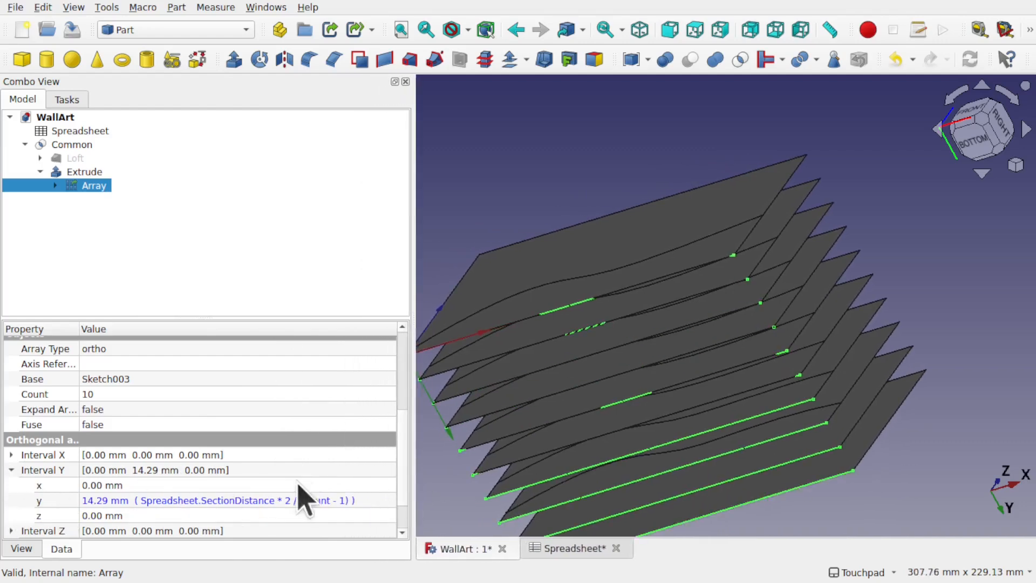
left_click(359, 483)
Set the Array's Interval Y y value to the expression Spreadsheet.SectionDistance * 2 / (Spreadsheet.CrossSections - 1)
left_click(363, 500)
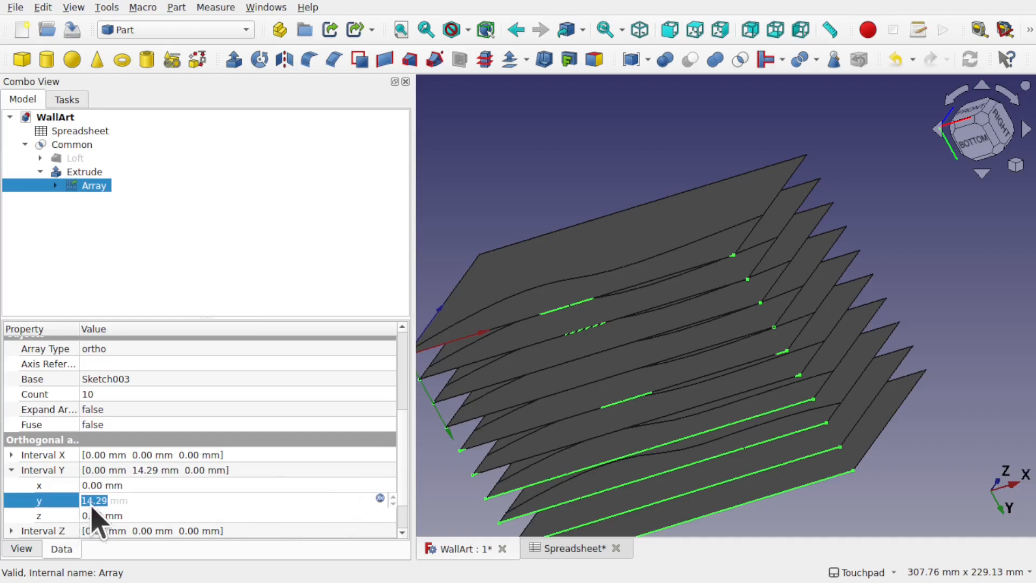
left_click(381, 497)
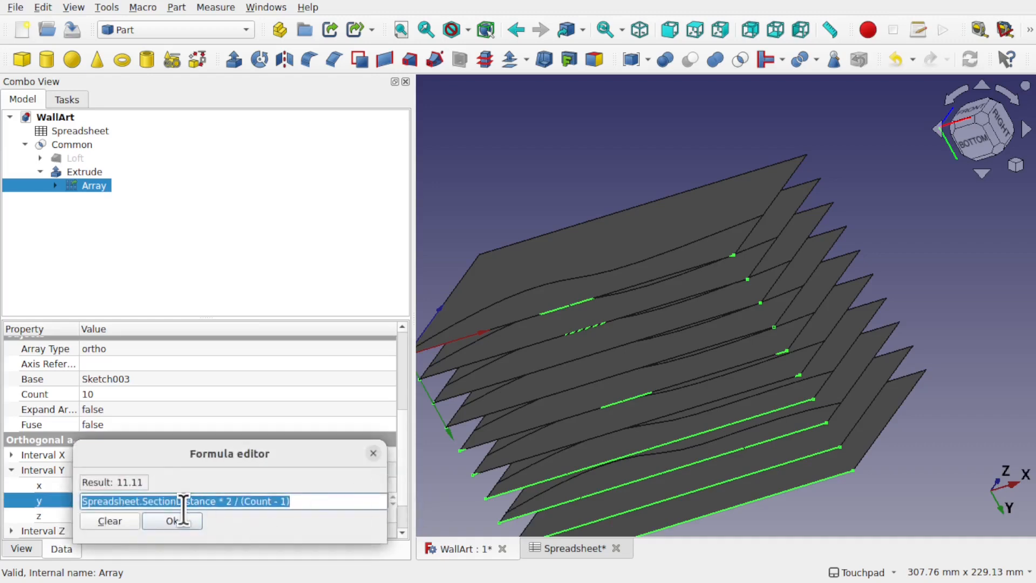
left_click_drag(152, 447, 368, 430)
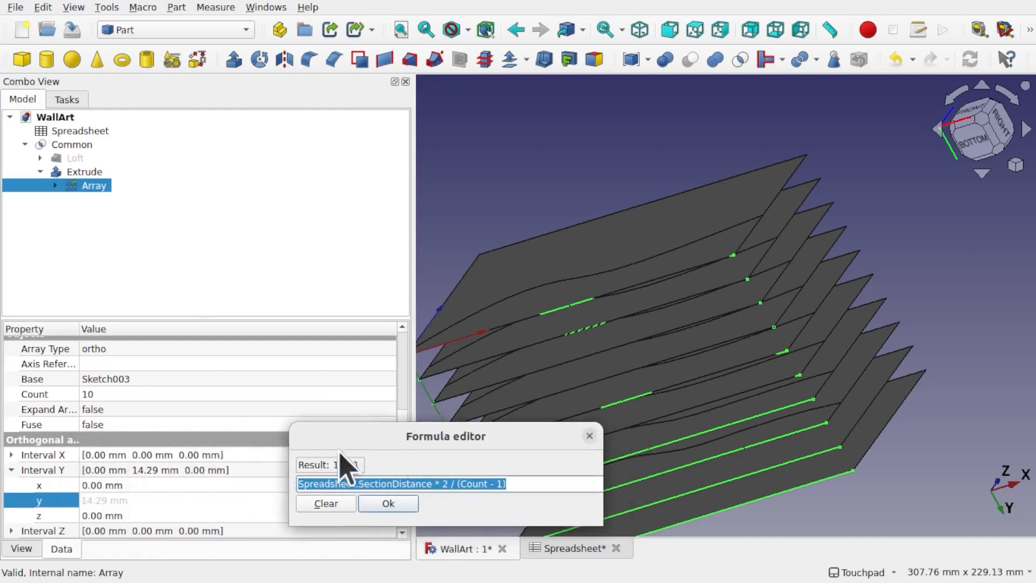
double_click(475, 483)
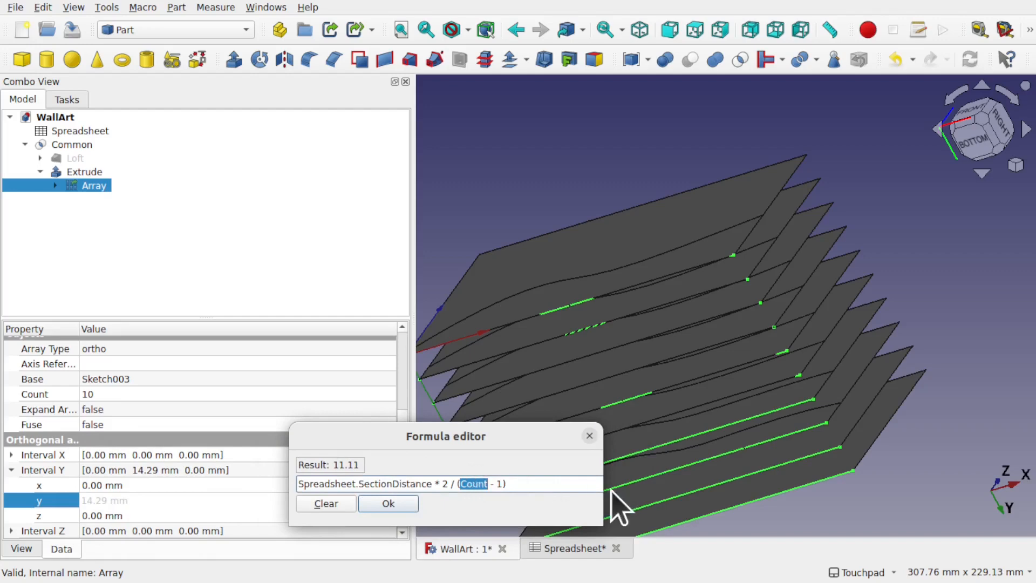
type("sp")
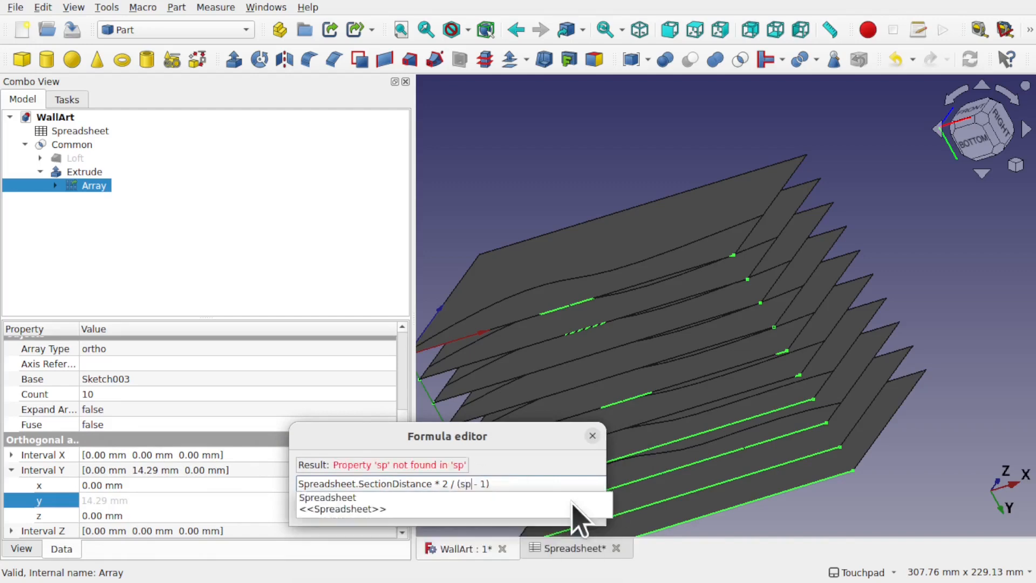
left_click(531, 498)
type(".")
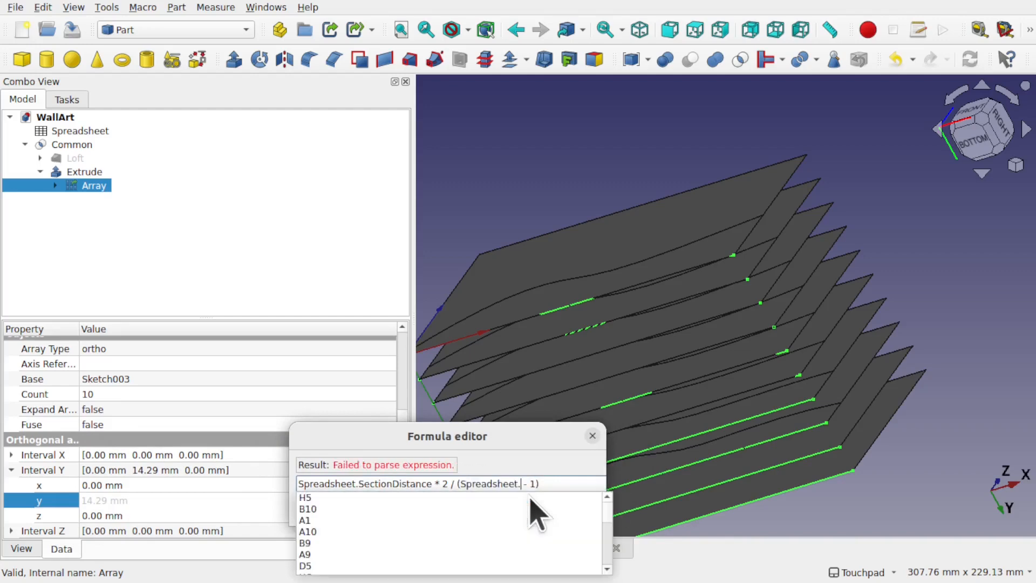
type("Cro")
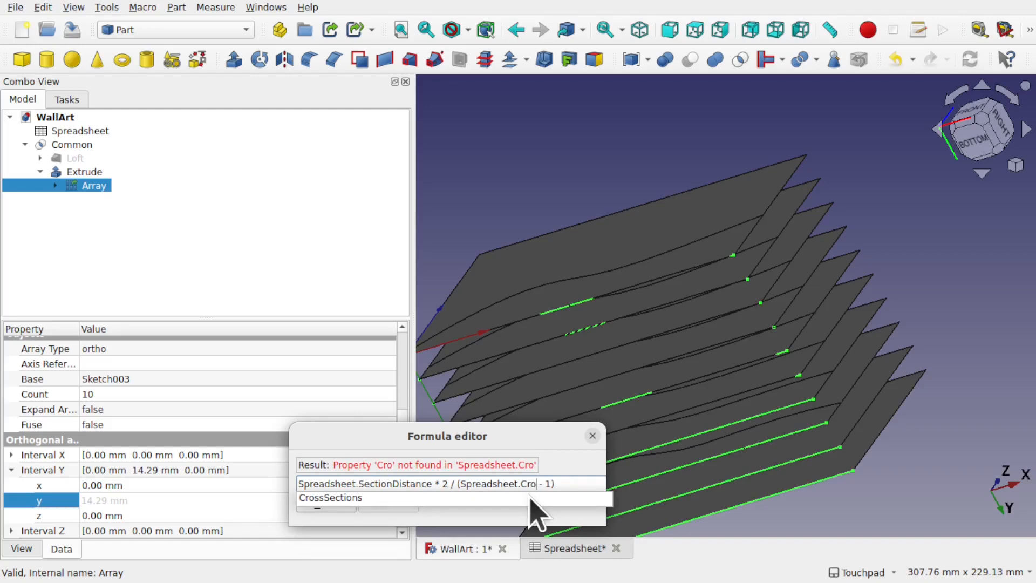
left_click(531, 497)
left_click(388, 505)
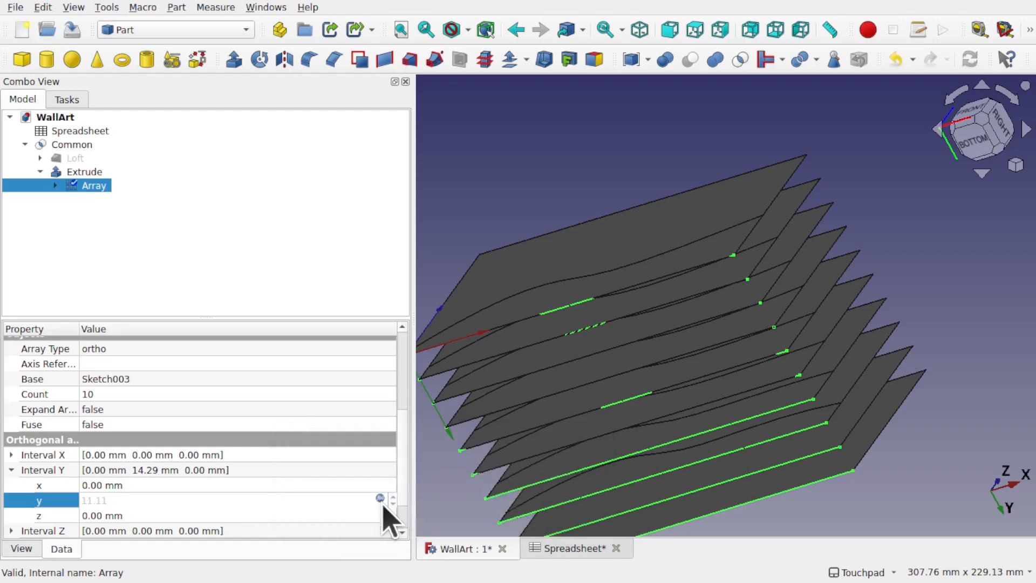
Clear the selection and refresh the document to recompute the sheets with the new Interval Y expression
left_click(453, 485)
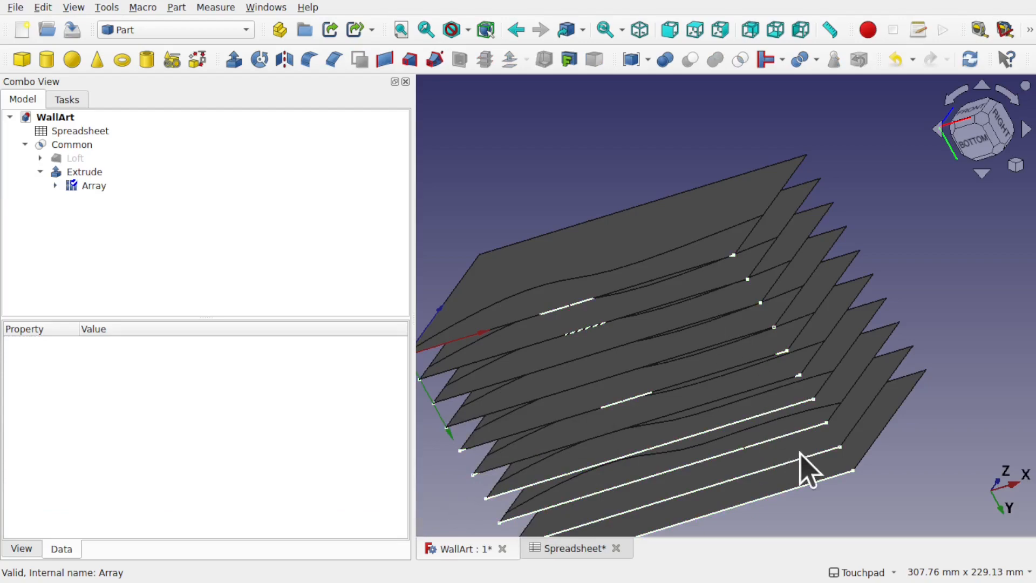
left_click_drag(804, 471, 739, 462, "alt")
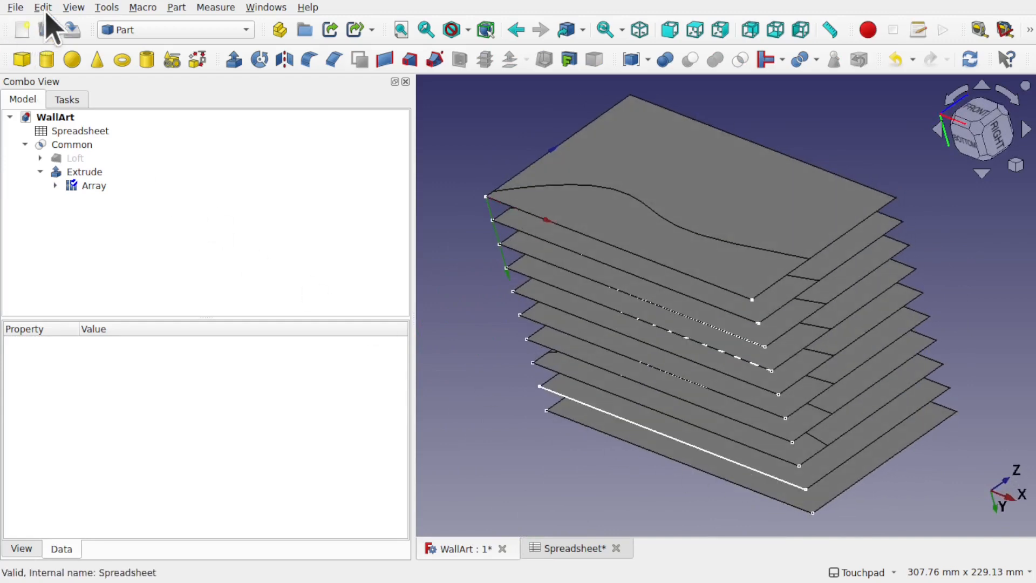
left_click(44, 8)
left_click(82, 137)
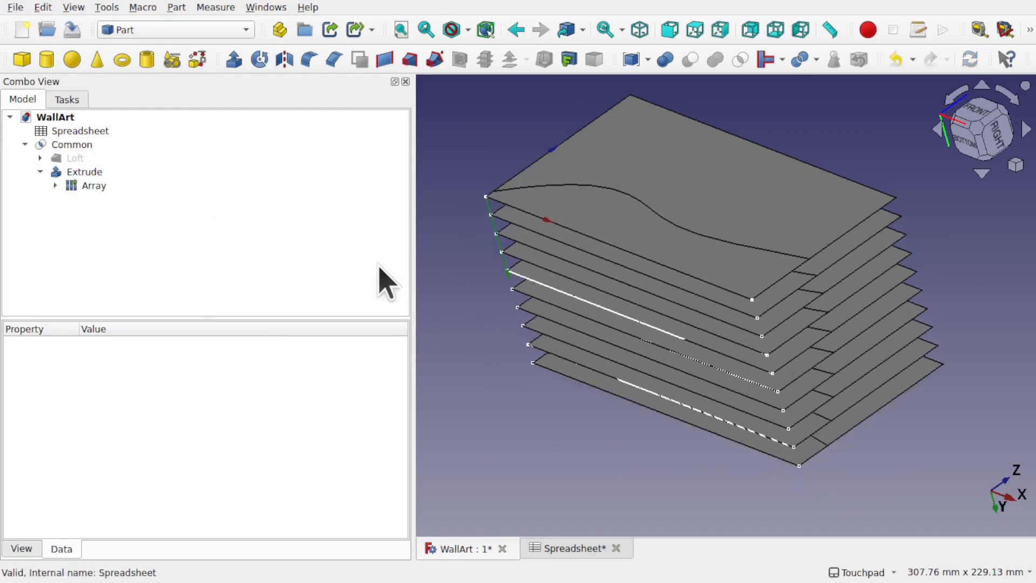
Turn off Skip recomputes for the WallArt document
left_click(58, 120)
right_click(59, 125)
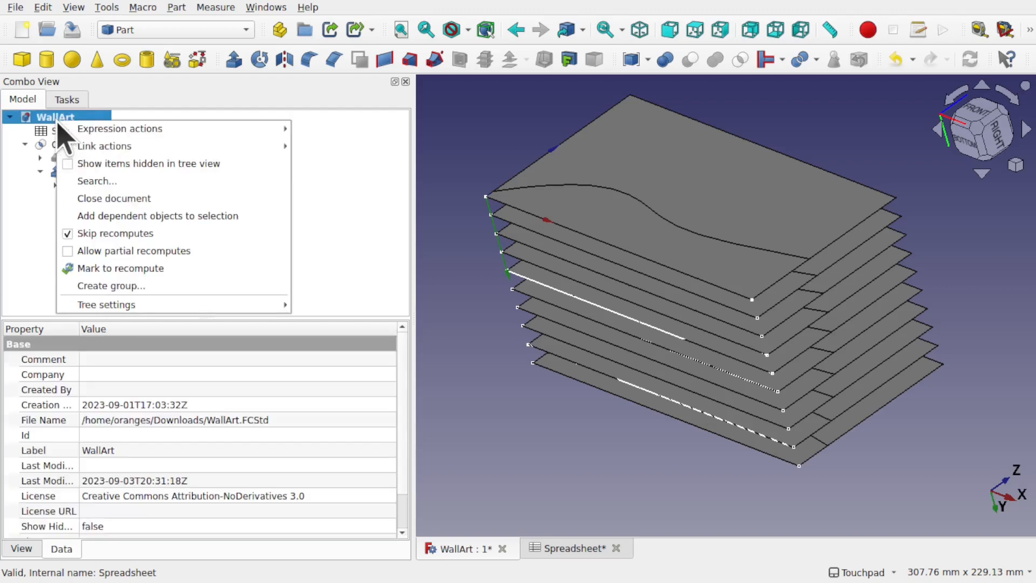
left_click(68, 237)
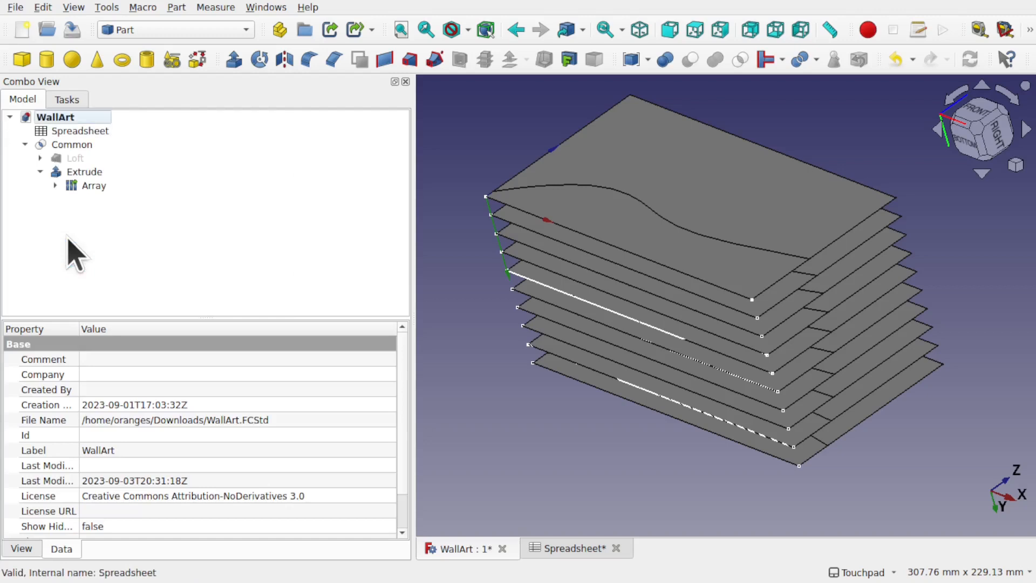
Set the Cross Sections value in the Spreadsheet to 15 and return to the 3D model to inspect the sheets
double_click(92, 131)
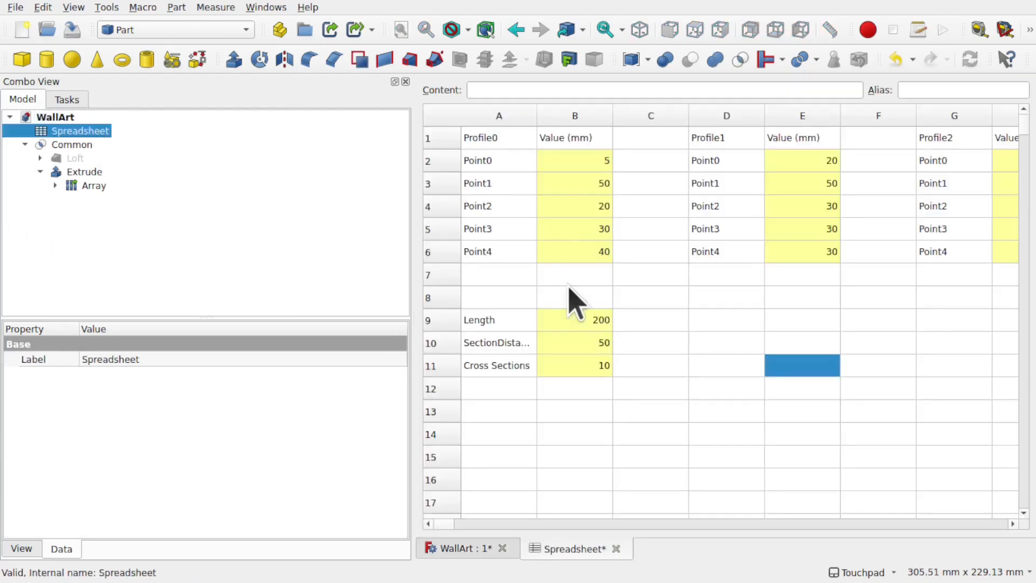
left_click(582, 372)
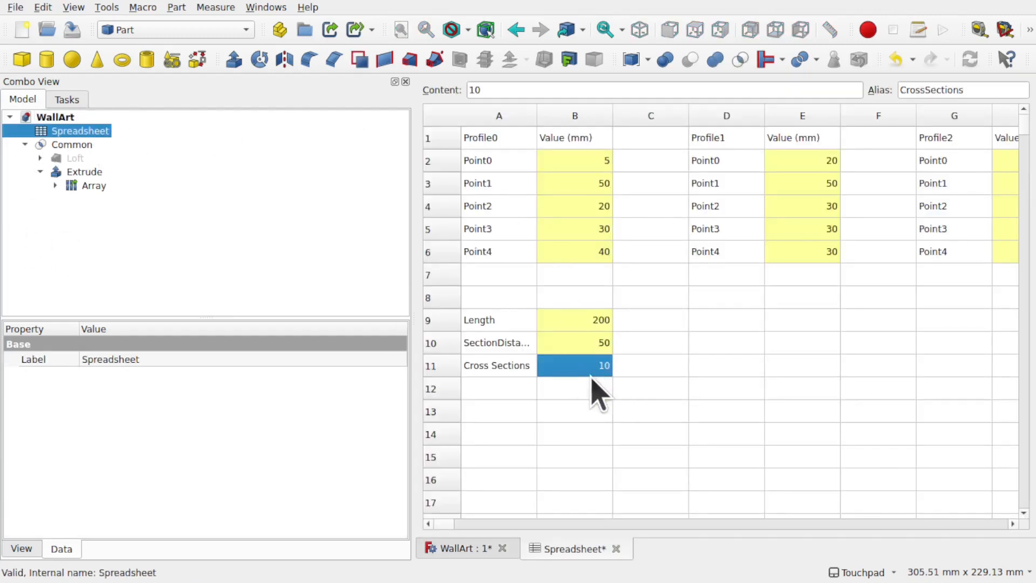
double_click(590, 375)
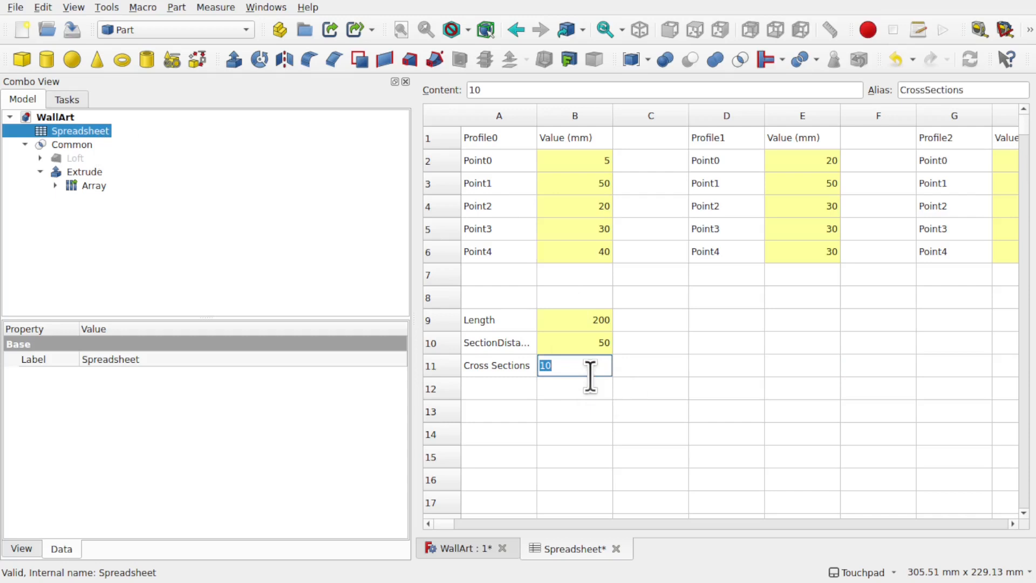
left_click(593, 420)
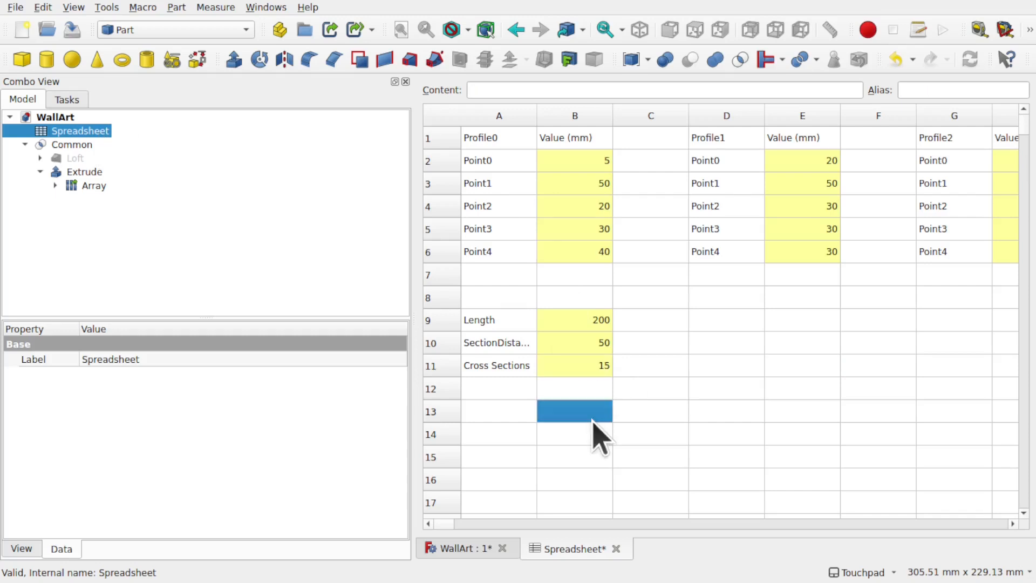
left_click(457, 548)
left_click(624, 435)
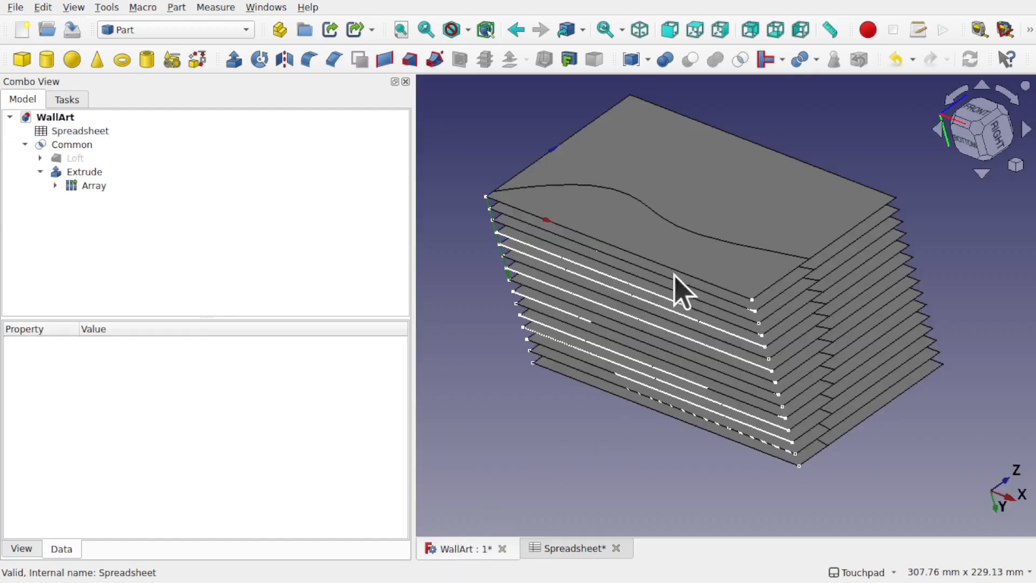
left_click_drag(690, 261, 790, 294, "alt")
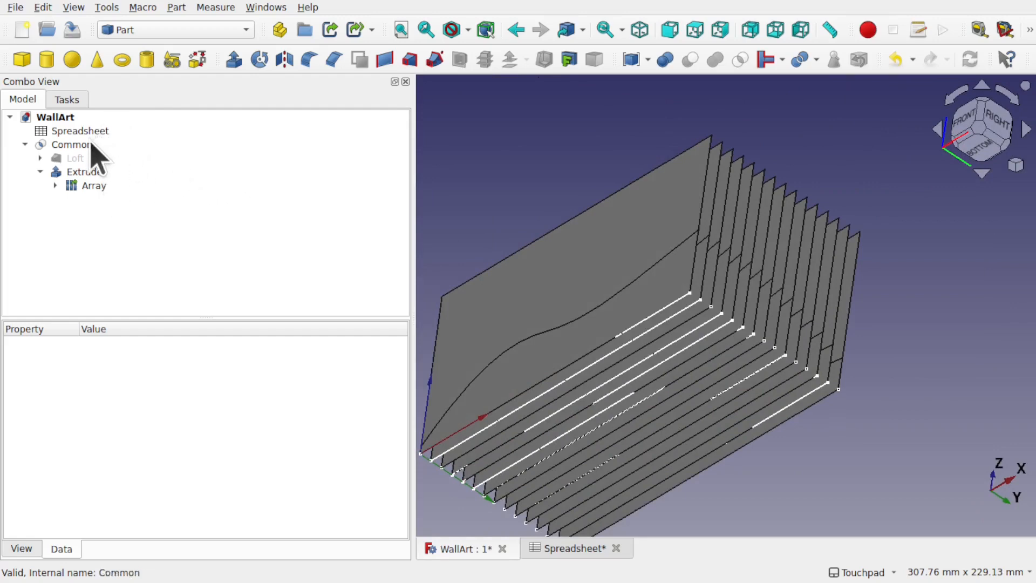
Hide the Extrude and its Array so that only the Common cross-sections are shown
left_click(85, 185)
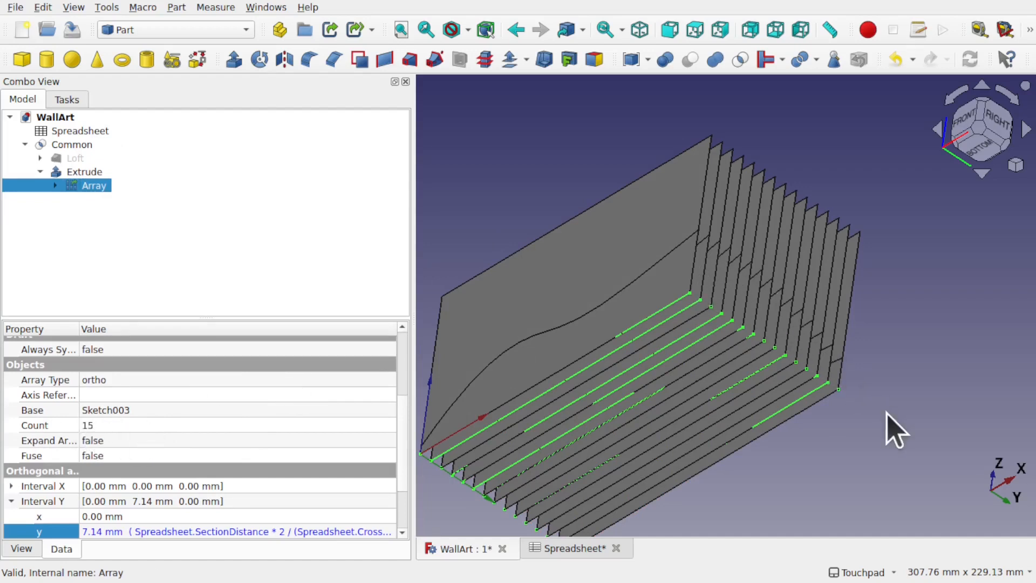
left_click(98, 173)
left_click(97, 188)
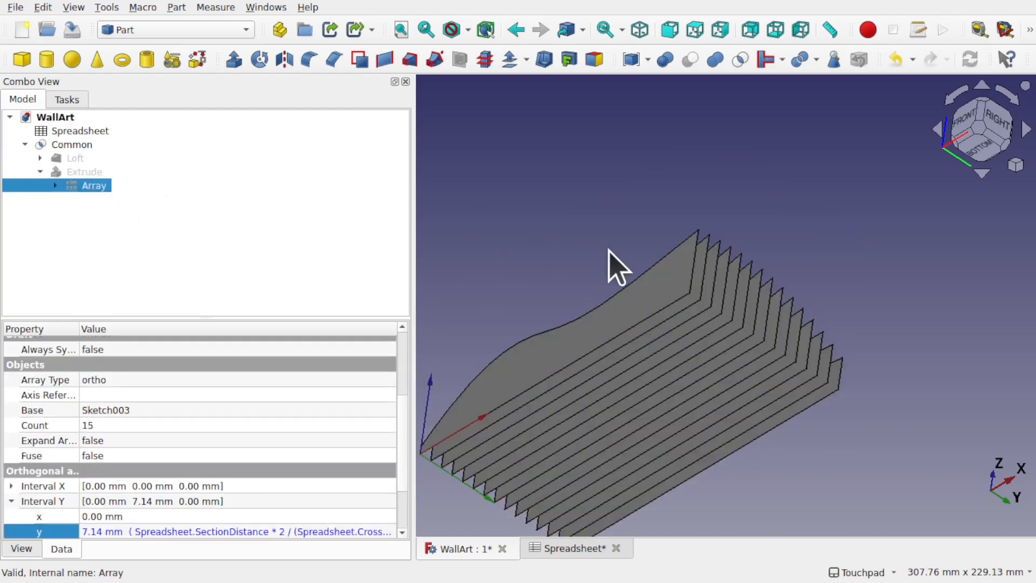
mouse_move(608, 250)
left_mouse_down("alt")
mouse_move(670, 319)
mouse_move(586, 238)
mouse_move(765, 300)
mouse_move(804, 377)
mouse_move(798, 300)
mouse_move(777, 346)
mouse_move(651, 347)
mouse_move(853, 349)
mouse_move(793, 344)
mouse_move(825, 354)
mouse_move(800, 350)
left_mouse_up("alt")
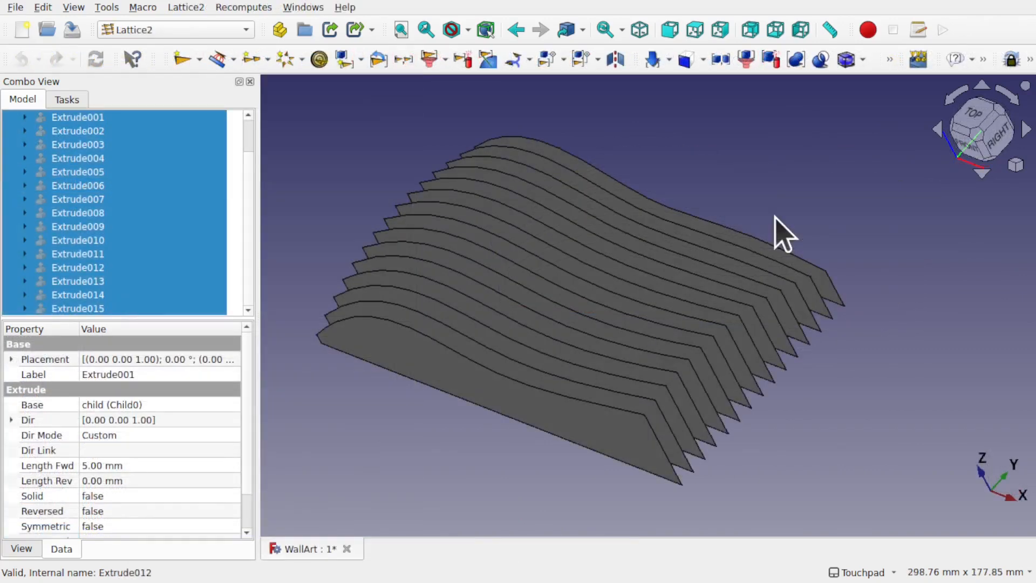
Set the Span End of the LinearArray under Extrude001 to 0 mm
left_click_drag(694, 308, 665, 317, "alt")
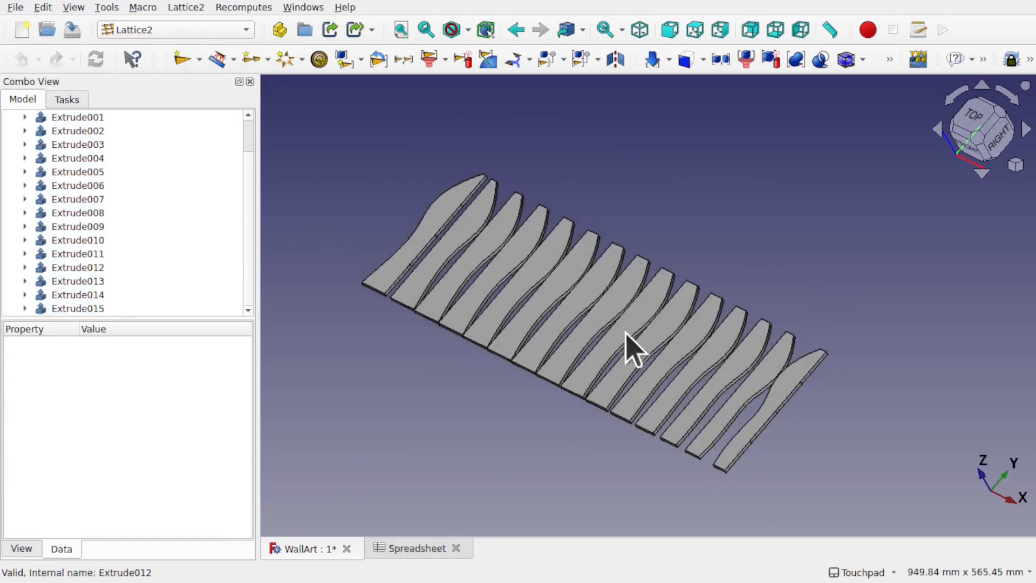
left_click_drag(624, 347, 692, 326, "alt")
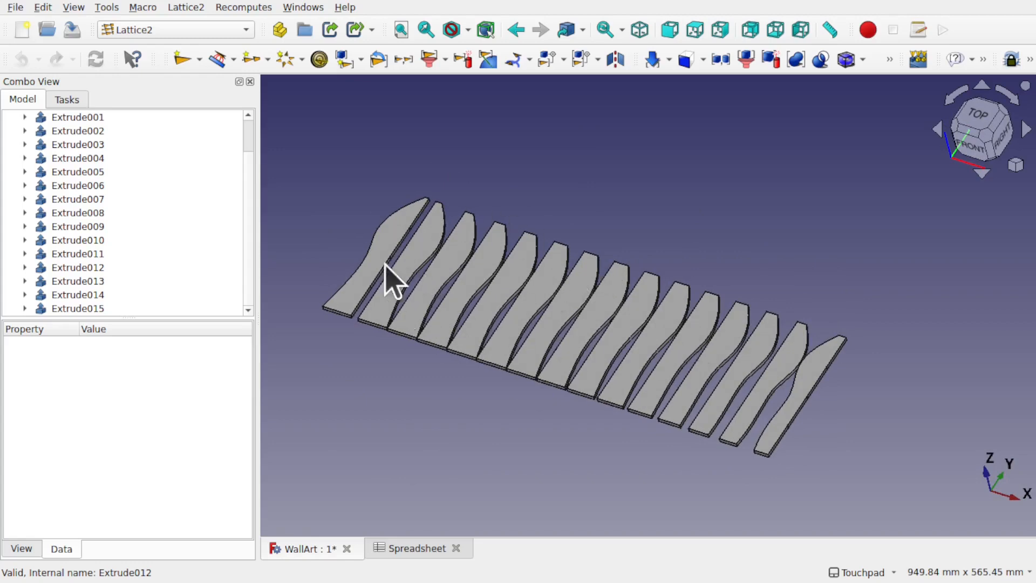
left_click(407, 232)
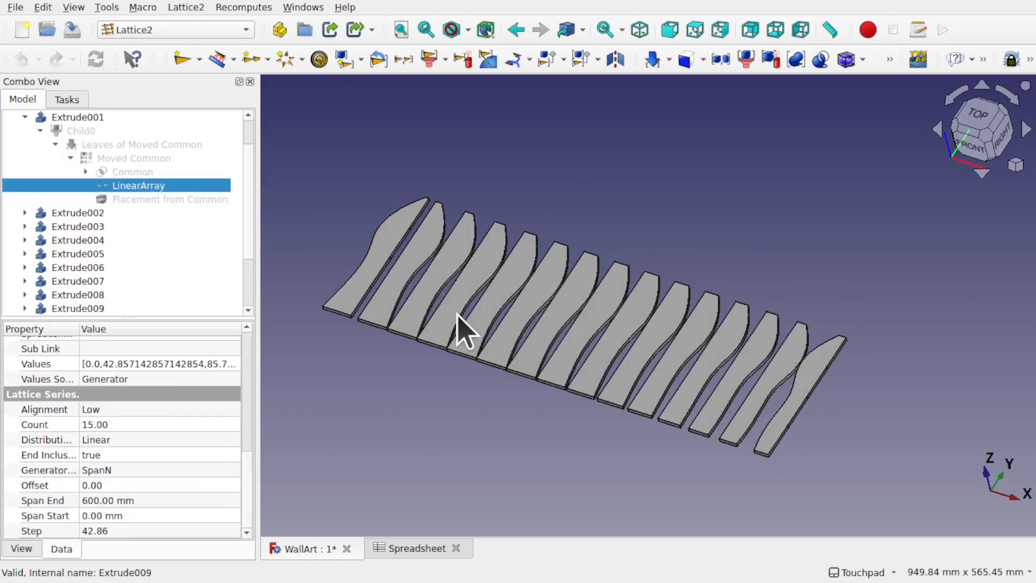
left_click(178, 500)
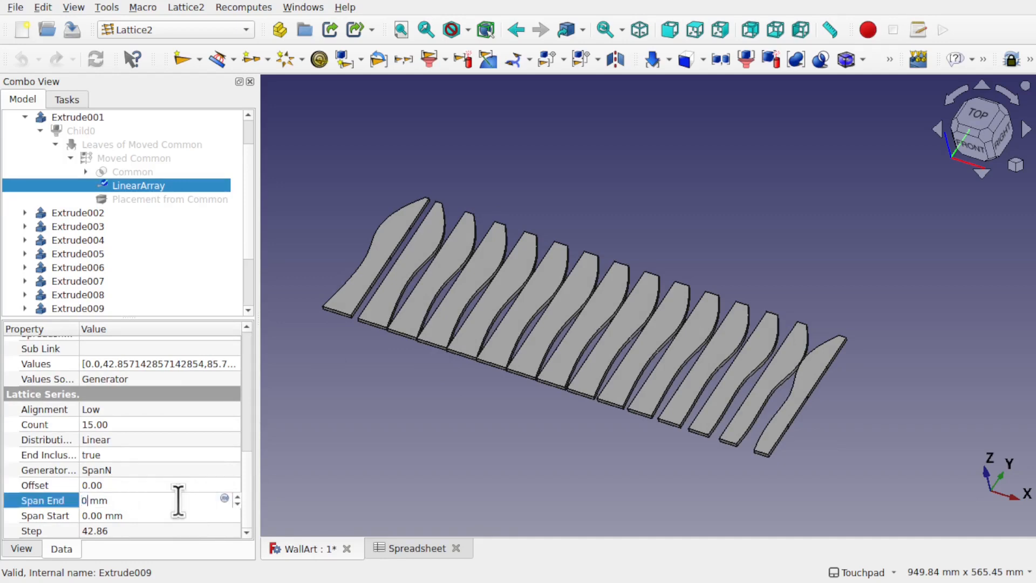
key("Return")
scroll(354, 282, "up", 6)
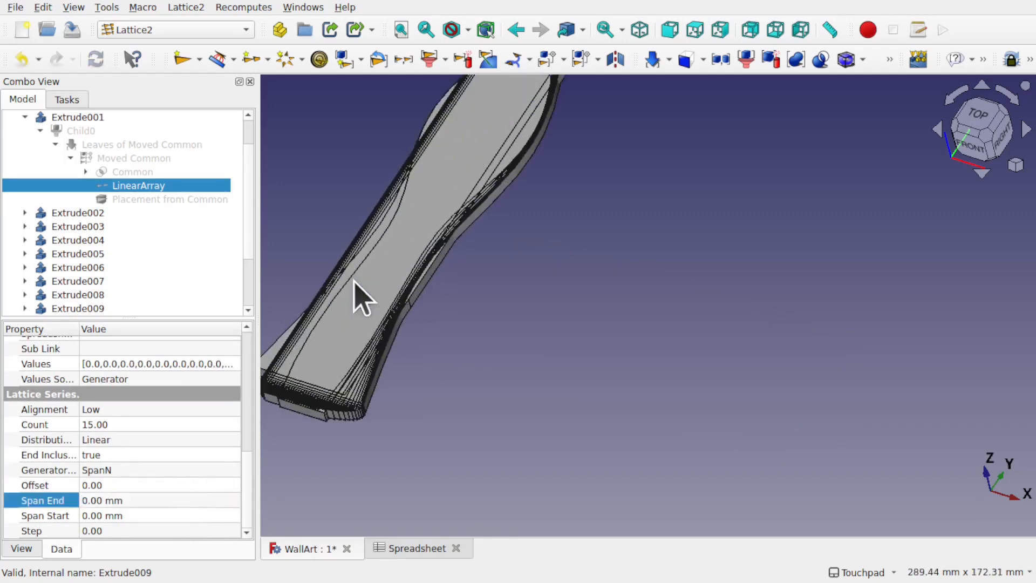
left_click_drag(439, 316, 529, 250, "shift")
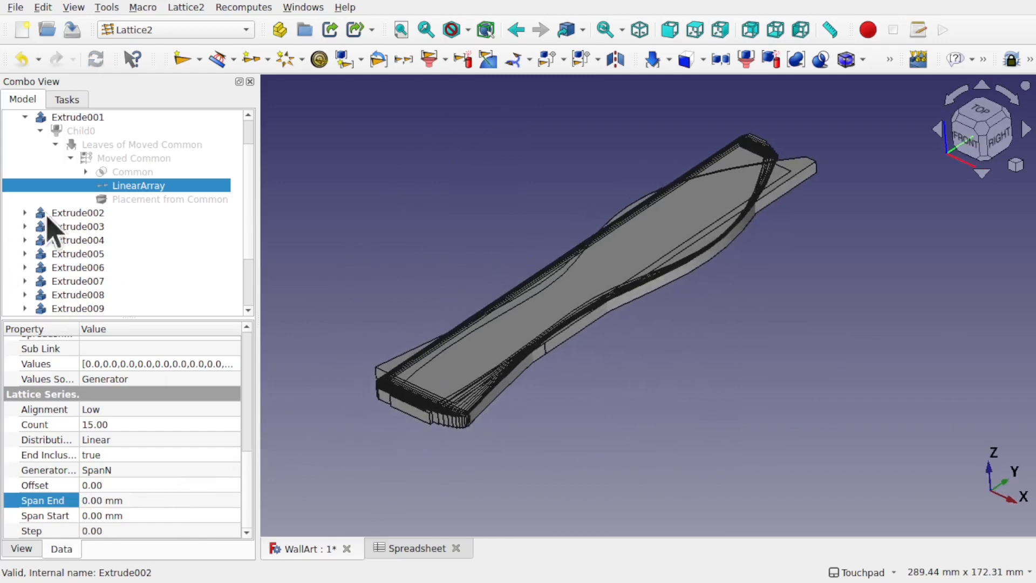
Select Extrude002 through Extrude005 one after another to identify each piece in the stack
left_click(75, 212)
left_click(81, 227)
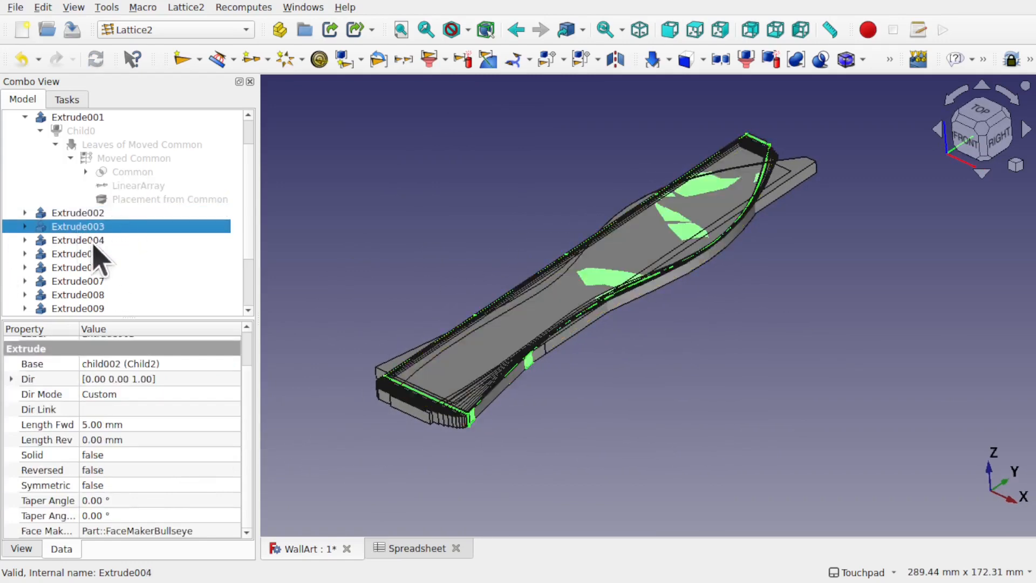
left_click(97, 240)
left_click(95, 255)
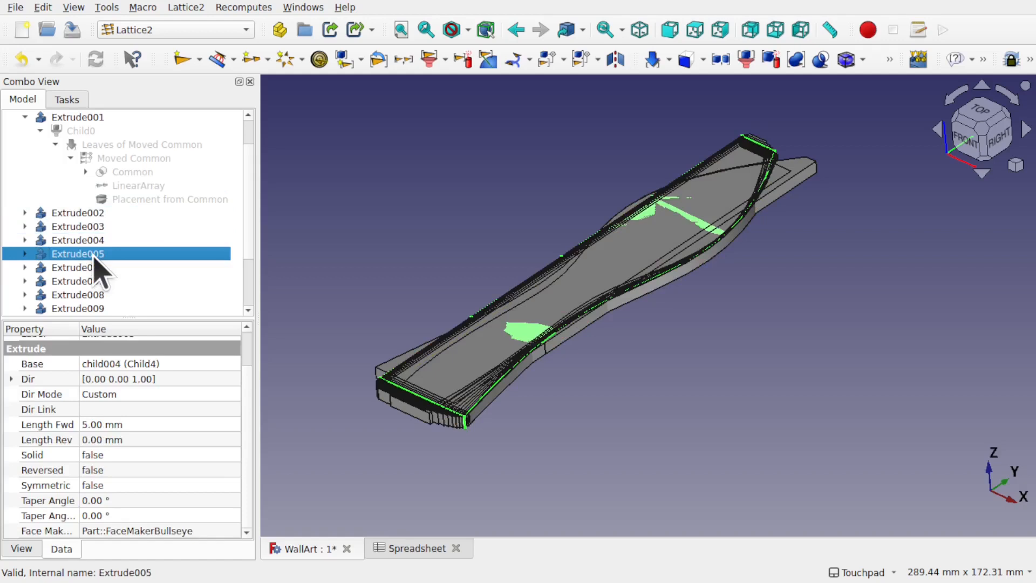
Set the LinearArray's Span End to 600 mm to spread the extruded pieces out
left_click(134, 186)
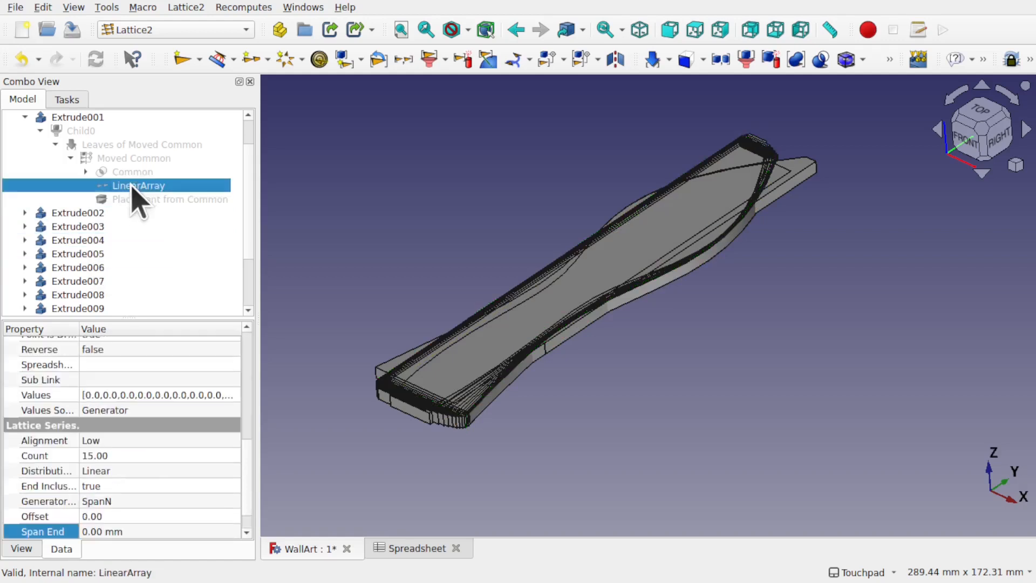
left_click(178, 532)
type("6")
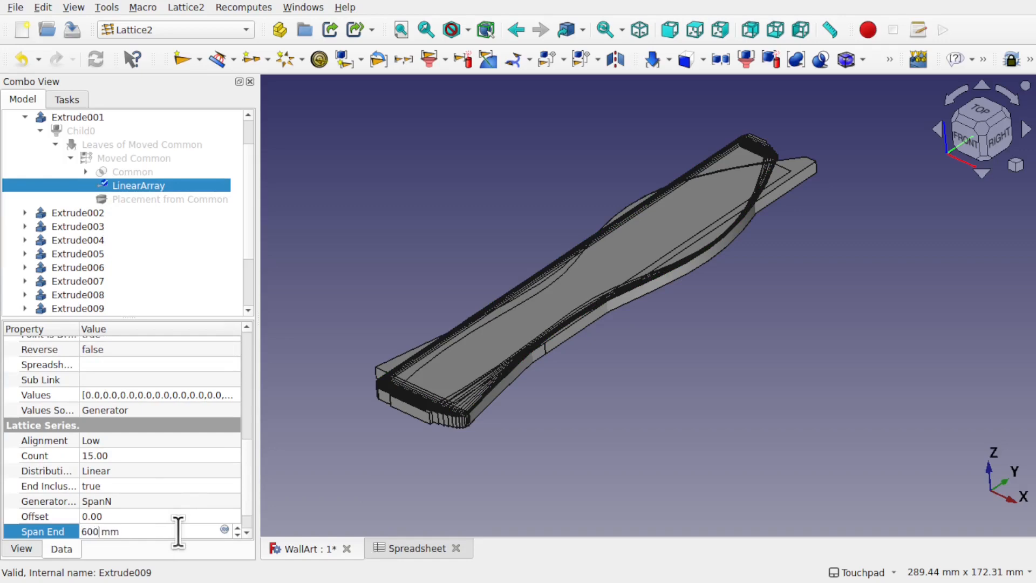
key("Return")
scroll(571, 386, "down", 5)
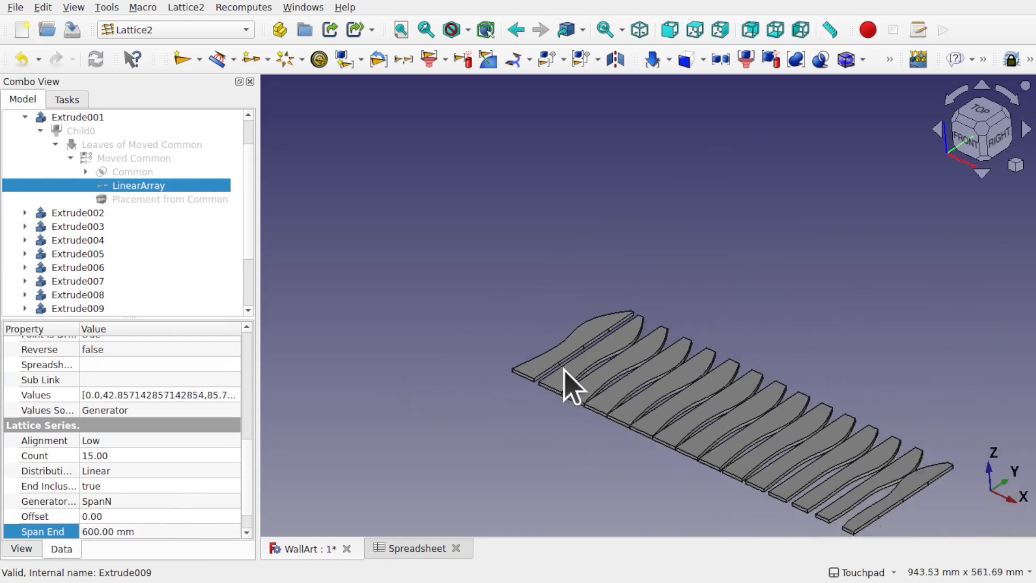
scroll(626, 324, "up", 6)
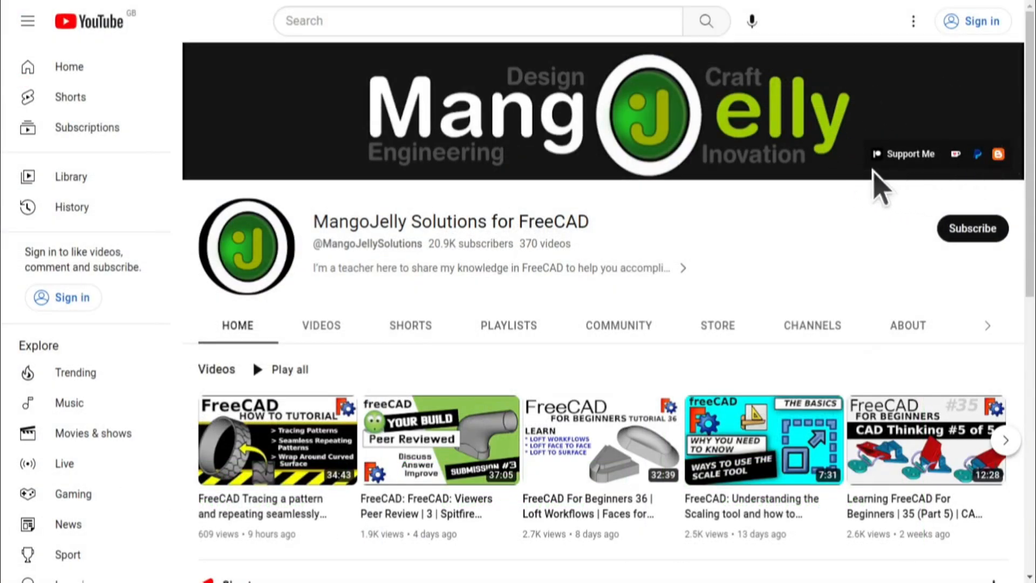
Switch to the MangoJelly Solutions channel on YouTube and examine the donation links in its About description
left_click(906, 326)
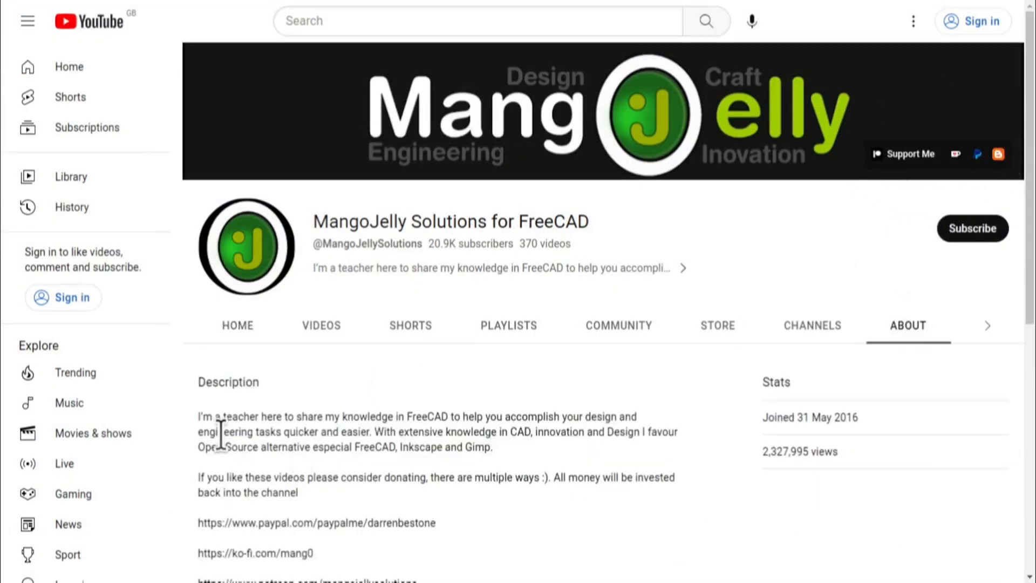
scroll(220, 434, "down", 4)
left_click_drag(432, 404, 199, 324)
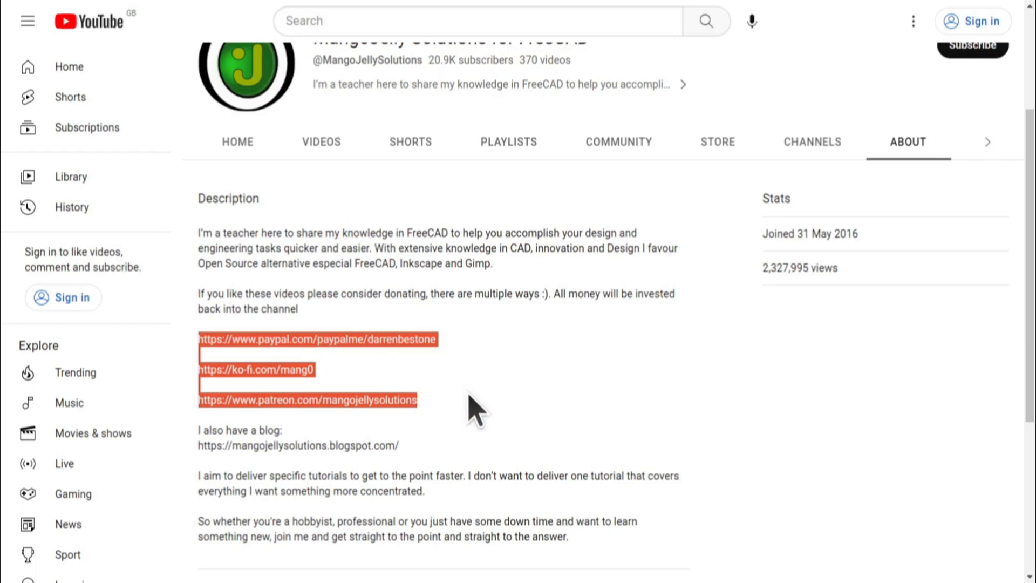
left_click(469, 396)
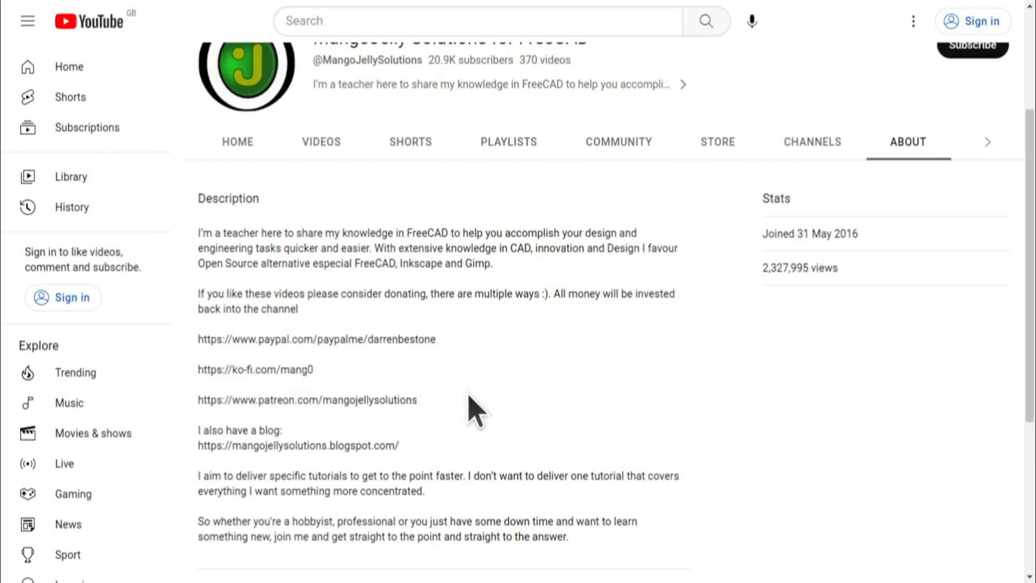